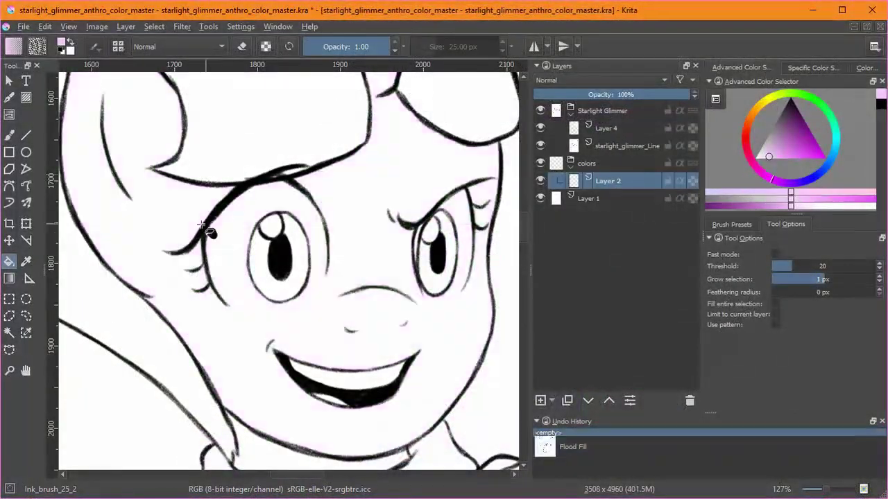
Paint over the outline gaps around the face and upper leg in light pink, and flood-fill the face and both legs.
key(b)
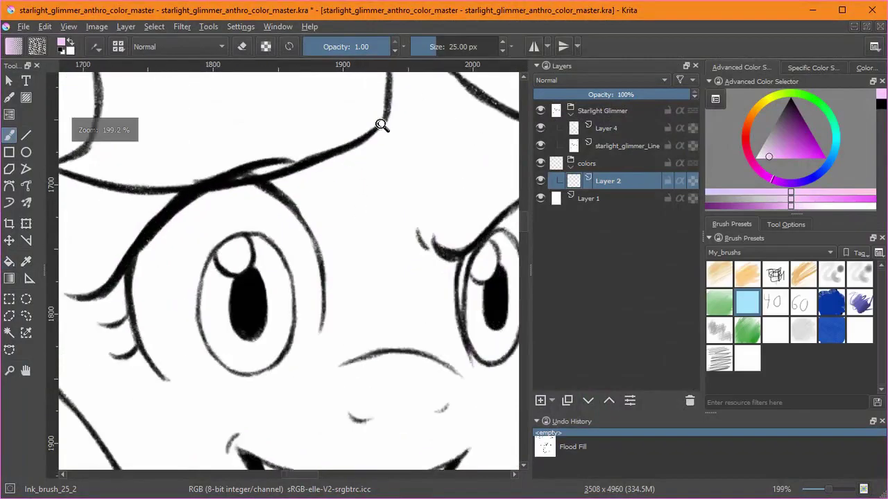
click(353, 233)
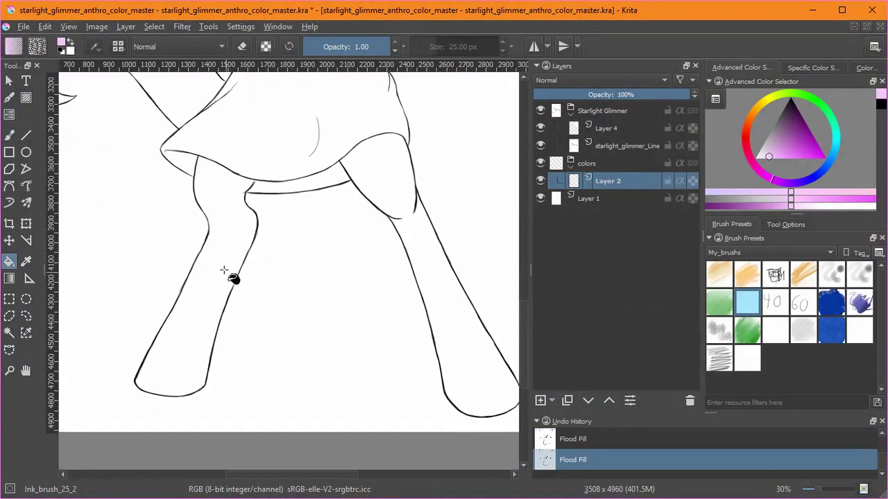
key(b)
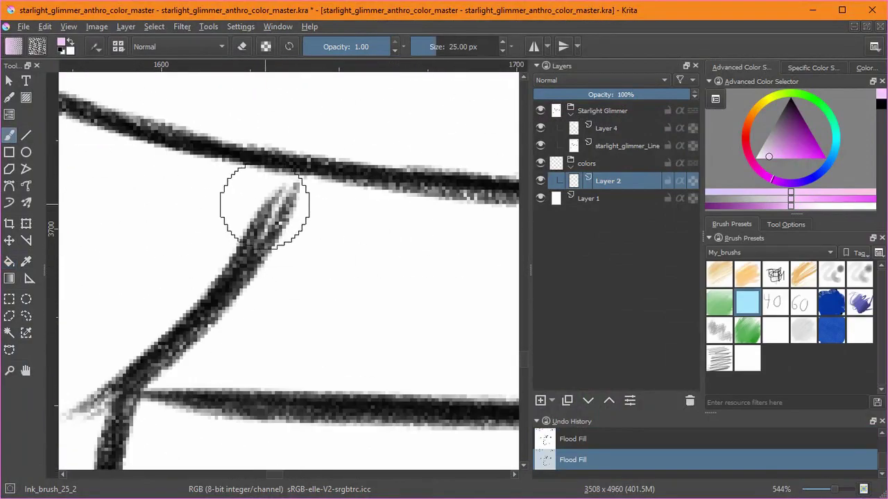
mouse_move(287, 180)
mouse_down()
mouse_move(126, 356)
mouse_move(237, 190)
mouse_move(239, 229)
mouse_up()
scroll(256, 277, down, 3)
drag(256, 278, 77, 232)
scroll(375, 196, down, 5)
click(9, 262)
click(234, 267)
click(355, 243)
drag(288, 186, 277, 469)
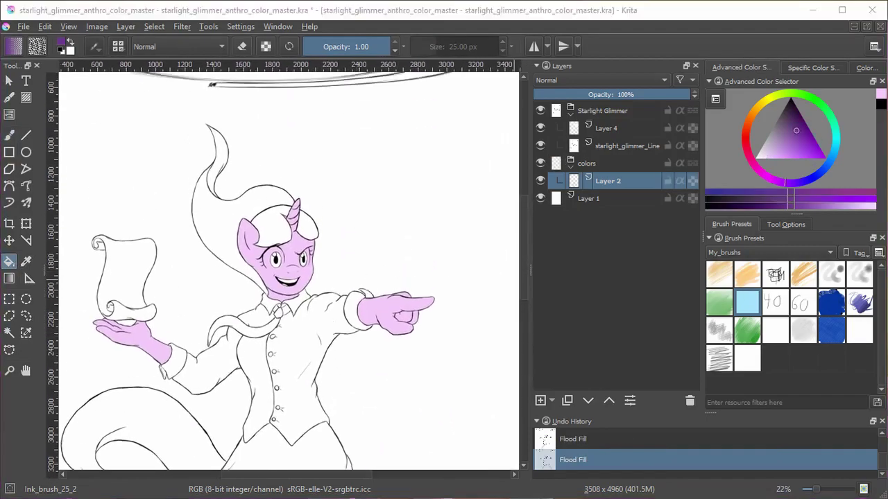
Add a new layer above the skin layer and flood-fill the mane and tail with dark purple.
click(540, 400)
click(265, 199)
click(280, 232)
click(306, 223)
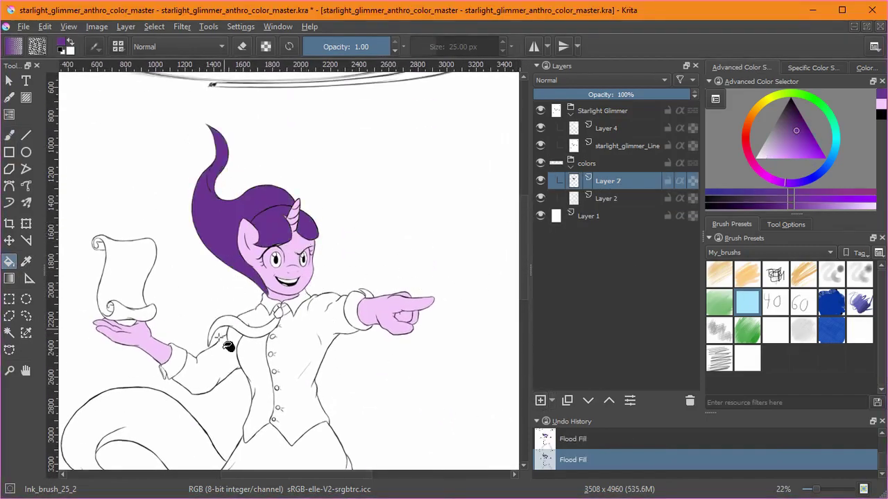
drag(230, 317, 379, 93)
click(335, 207)
drag(388, 212, 278, 420)
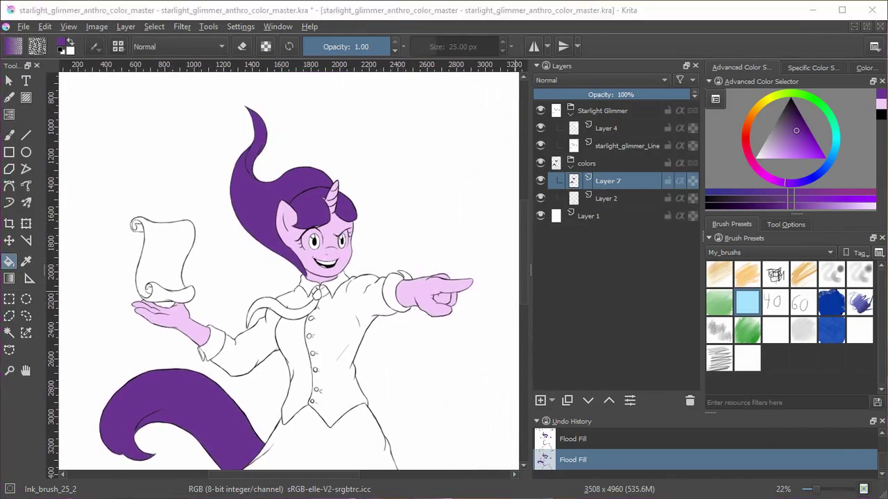
Add another layer and flood-fill the vest body and the pointing arm's sleeve with blue-violet.
key(Insert)
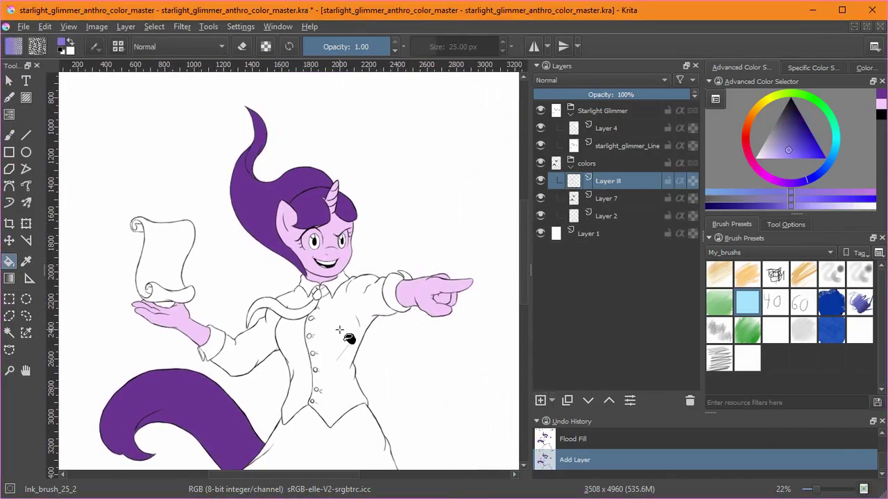
click(347, 339)
click(294, 349)
click(381, 293)
Close the outline gaps beside the collar with the brush, and flood-fill the scroll-side shoulder and sleeve with the same blue-violet.
scroll(306, 287, up, 5)
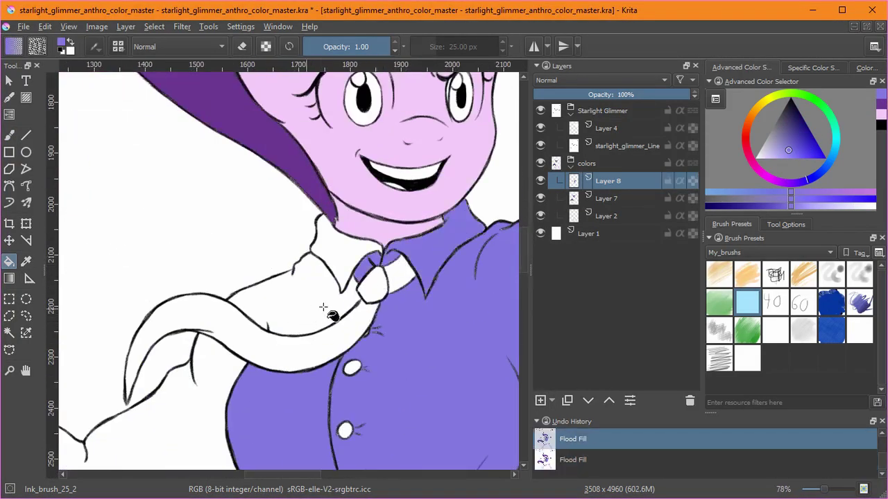
key(b)
scroll(318, 288, up, 5)
mouse_move(327, 174)
mouse_down()
mouse_move(353, 164)
mouse_move(351, 190)
mouse_move(382, 167)
mouse_move(457, 143)
mouse_up()
scroll(304, 218, down, 4)
drag(304, 217, 452, 154)
click(9, 262)
click(337, 185)
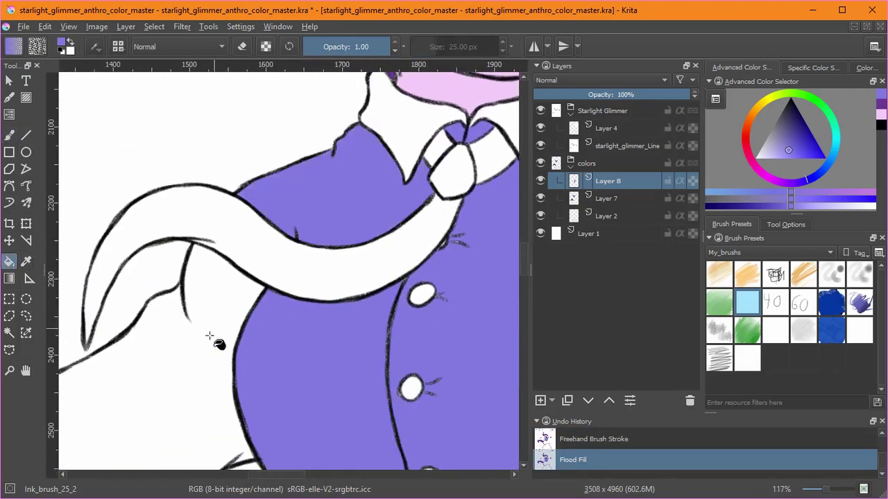
click(211, 335)
Try a lighter blue with hue 233, saturation 59 and lightness 76.08 on the pointing arm's cuff.
drag(88, 458, 391, 248)
scroll(375, 264, down, 3)
drag(486, 239, 320, 382)
click(811, 67)
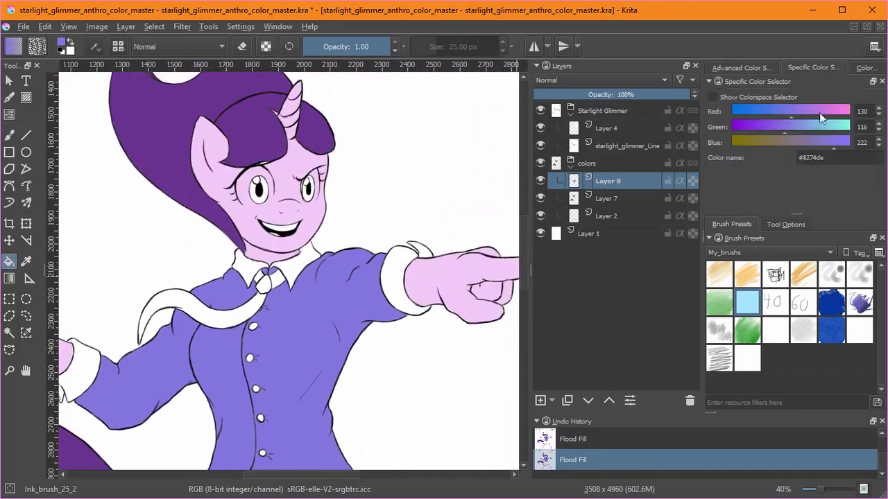
click(388, 284)
key(ctrl+z)
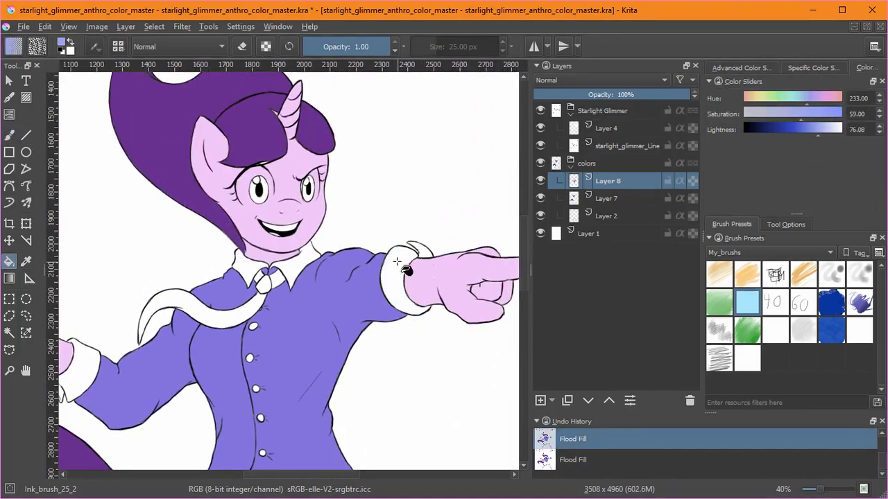
key(ctrl+shift+z)
key(ctrl+z)
key(ctrl+z)
Adjust the blue's lightness, starting from 50, and try it as a fill on the pointing arm's cuff.
click(793, 129)
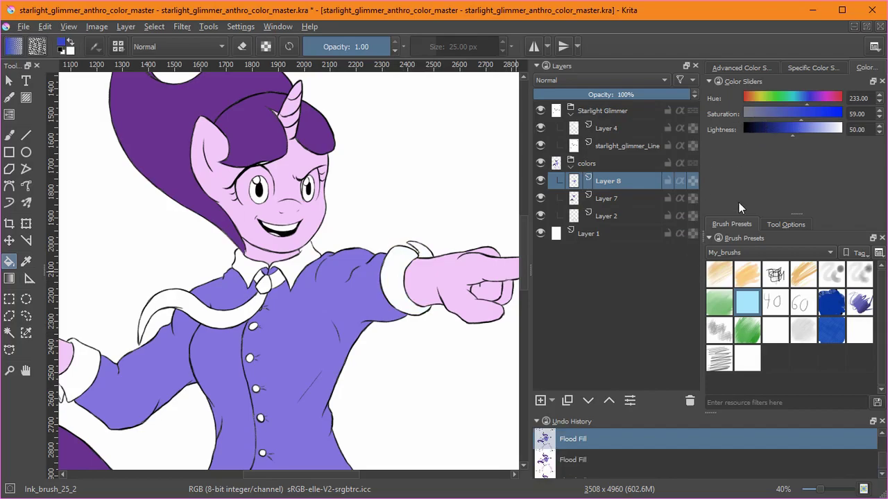
click(805, 135)
click(808, 131)
key(ctrl+shift+z)
key(ctrl+z)
click(393, 288)
key(ctrl+z)
Try the cuff in pale blue with lightness 80 and in pale violet with hue 247, saturation 63 and lightness 87.26.
click(823, 132)
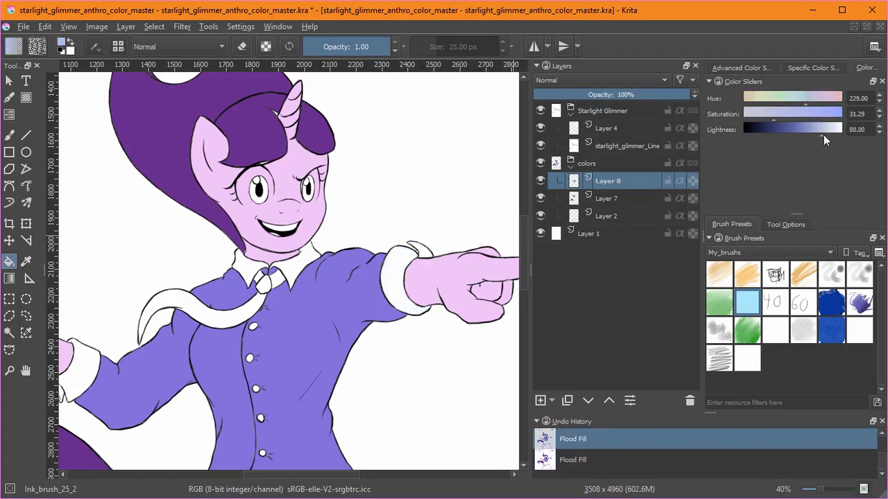
click(402, 295)
ctrl+click(351, 308)
click(828, 131)
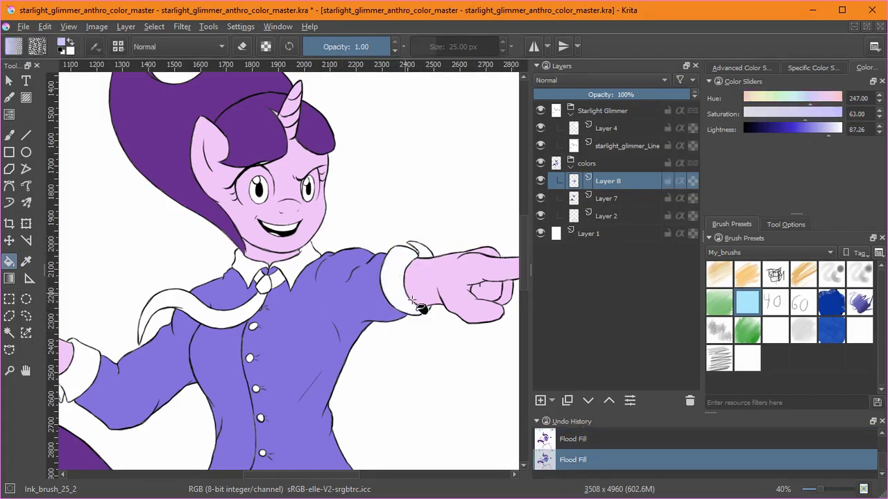
key(ctrl+z)
click(402, 267)
key(ctrl+z)
Compare the pointing arm's cuff with and without a purple fill of hue 276, saturation 47 and lightness 47.
key(ctrl+shift+z)
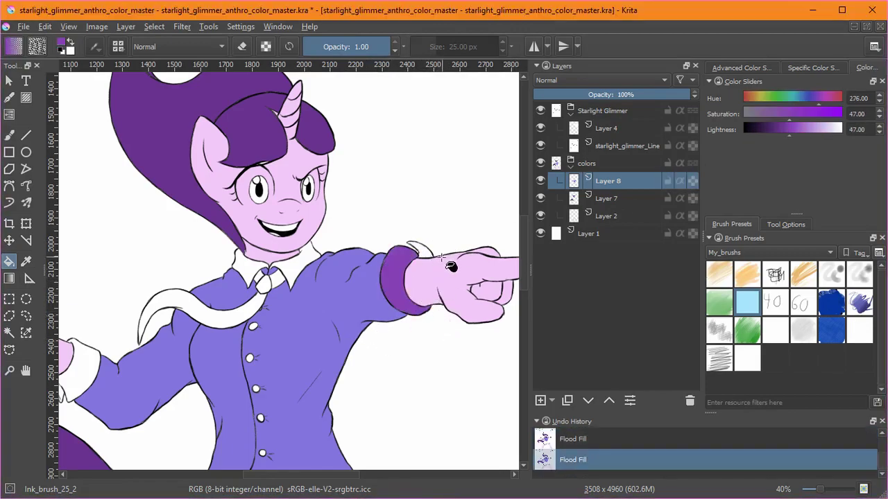
key(ctrl+z)
key(ctrl+shift+z)
key(ctrl+z)
key(ctrl+shift+z)
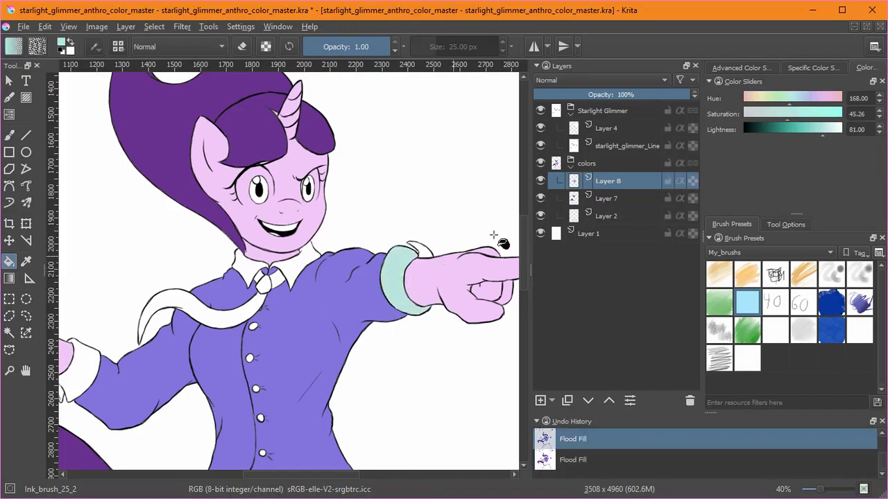
Compare the cuff with and without the teal fill, and undo that fill.
key(ctrl+z)
key(ctrl+shift+z)
key(ctrl+z)
Set the teal to saturation 83 and lightness 90.2, and flood-fill the collar and both cuffs with it.
click(824, 116)
click(832, 131)
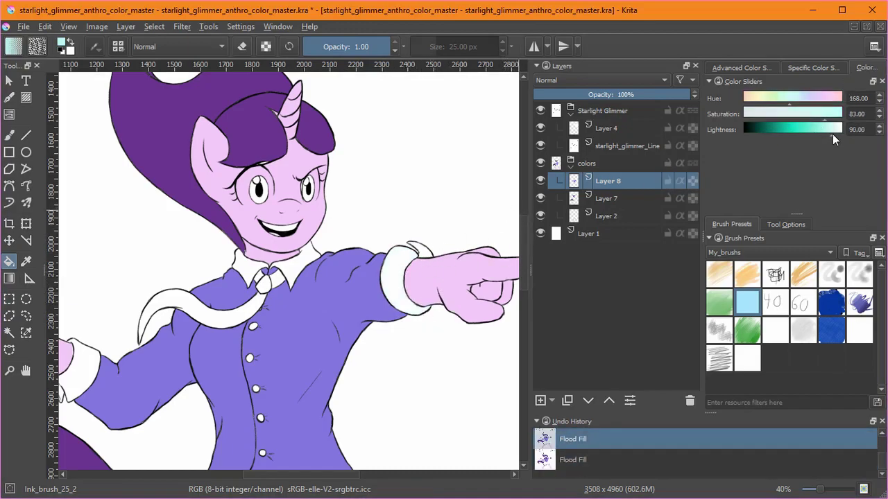
click(409, 258)
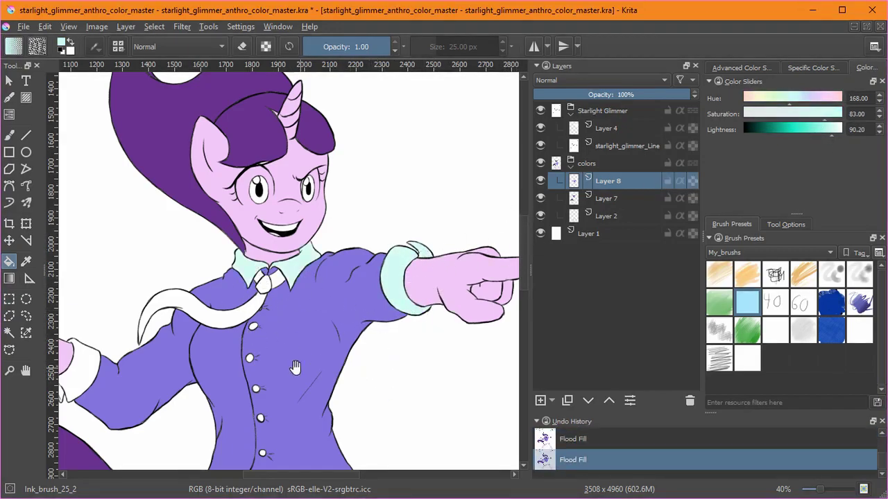
drag(317, 363, 462, 266)
click(227, 275)
drag(368, 321, 371, 369)
drag(395, 355, 405, 296)
Try the pale mint on the skirt, undo it, and fill the skirt with magenta-purple of hue 299, saturation 37 and lightness 55.
click(341, 360)
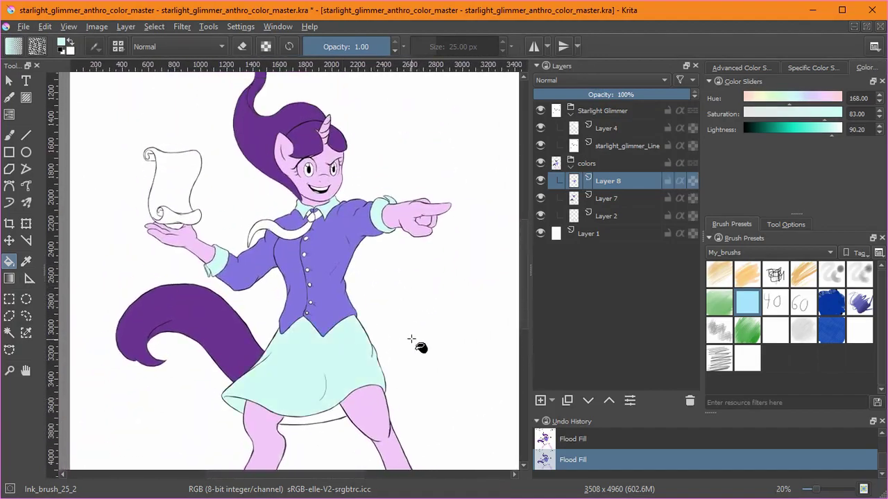
key(ctrl+z)
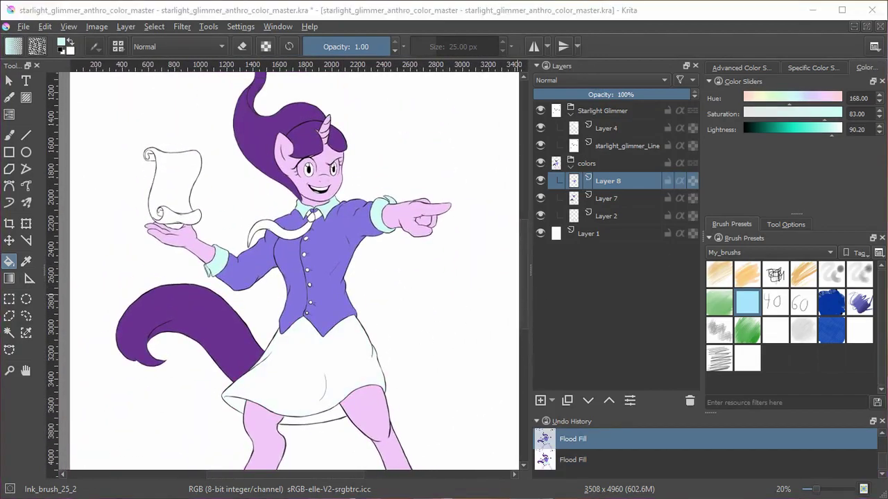
click(336, 414)
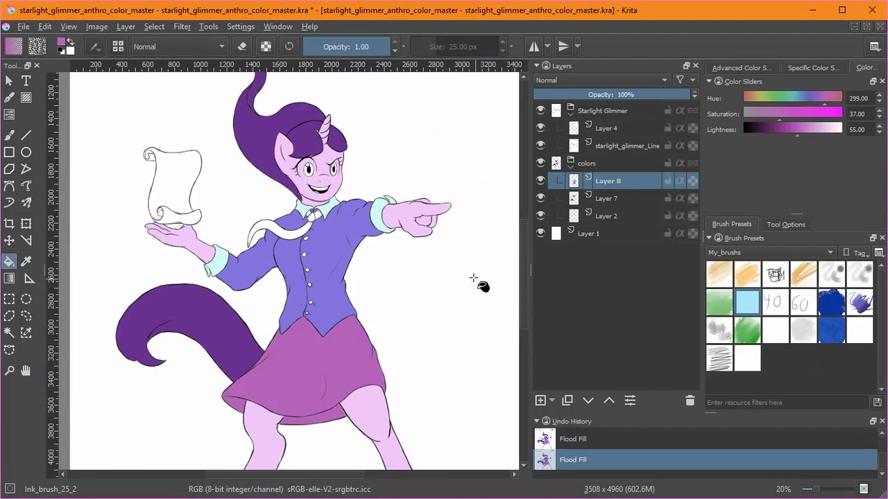
Flood-fill the necktie's knot, tail and collar-side pieces with the skirt's magenta-purple.
scroll(290, 249, up, 4)
click(339, 171)
click(373, 134)
scroll(368, 135, up, 1)
click(400, 91)
click(363, 97)
drag(415, 172, 462, 255)
scroll(462, 255, down, 4)
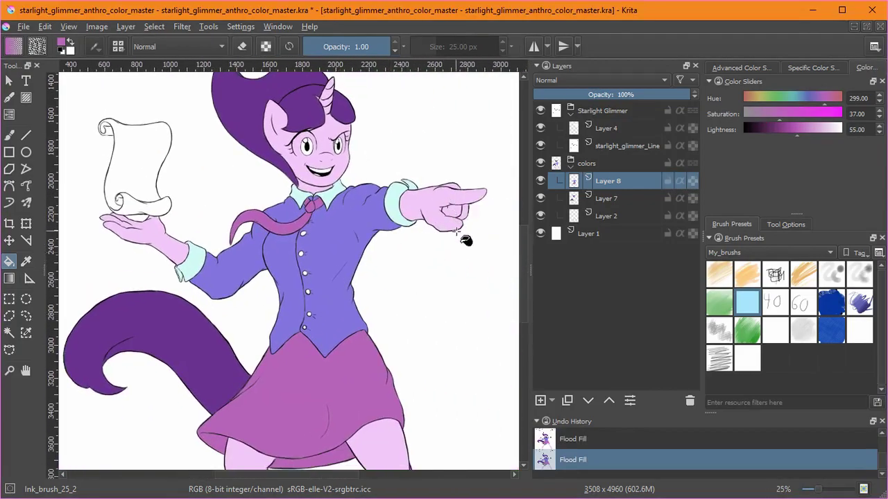
Set the magenta-purple's lightness to 40 and refill the skirt with the darker shade.
click(784, 131)
click(375, 380)
scroll(295, 244, up, 4)
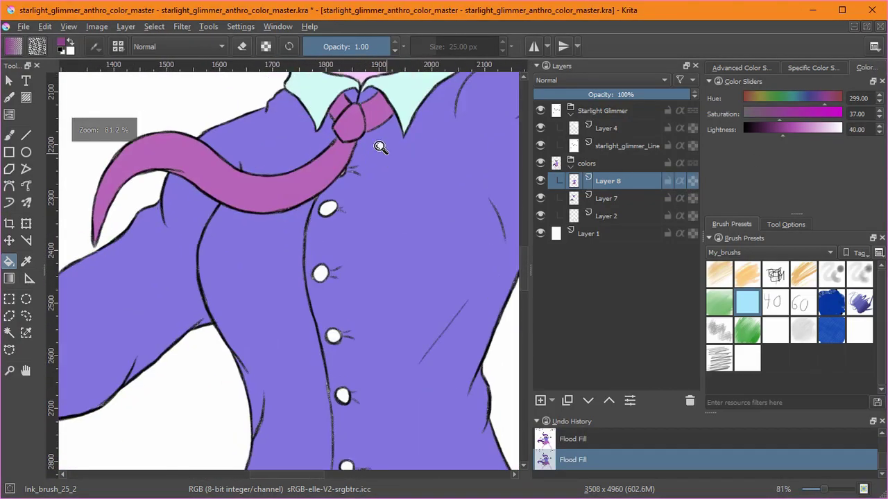
scroll(371, 140, down, 5)
click(393, 354)
Try the skirt fill at lightness 27 and undo it.
click(769, 130)
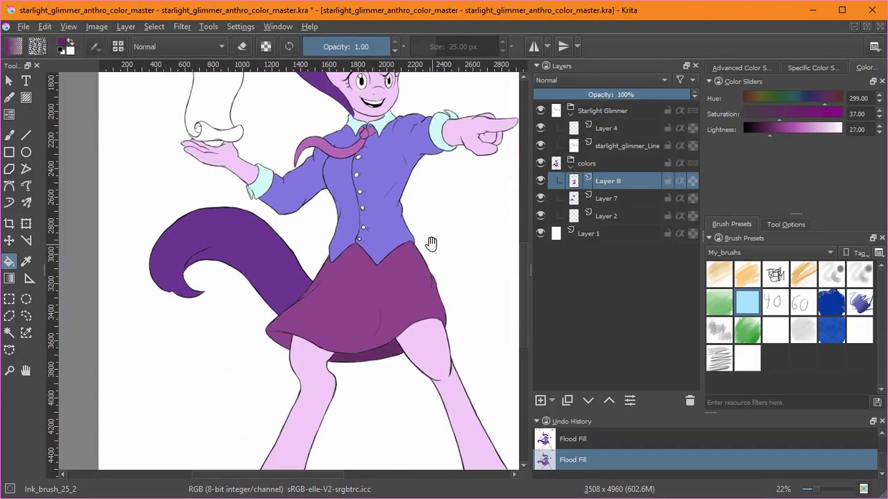
drag(431, 244, 447, 251)
key(ctrl+z)
drag(317, 381, 419, 333)
drag(478, 111, 436, 445)
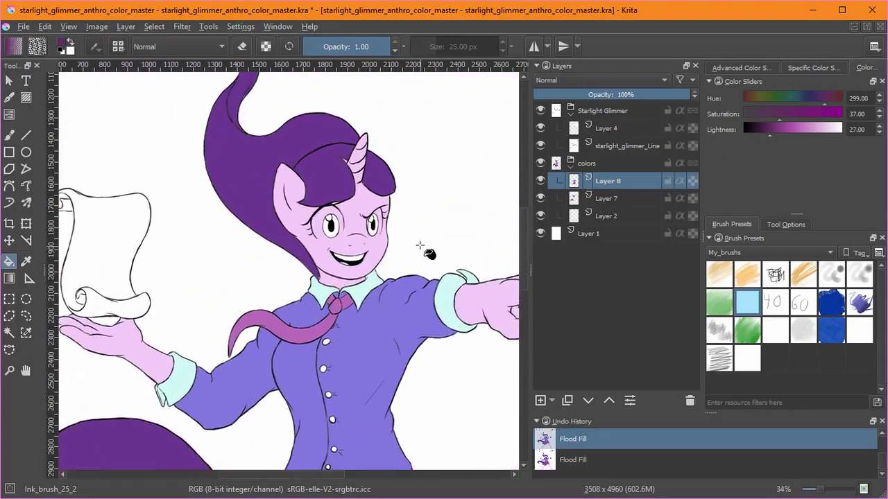
scroll(420, 247, down, 4)
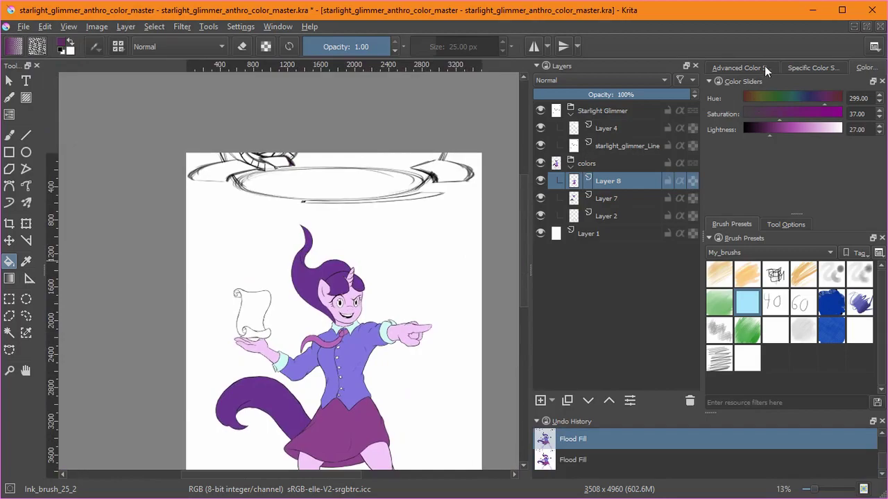
Hide the Starlight Glimmer line-art group to inspect the edges of the flat colour fills, and show the group again.
click(766, 70)
click(838, 148)
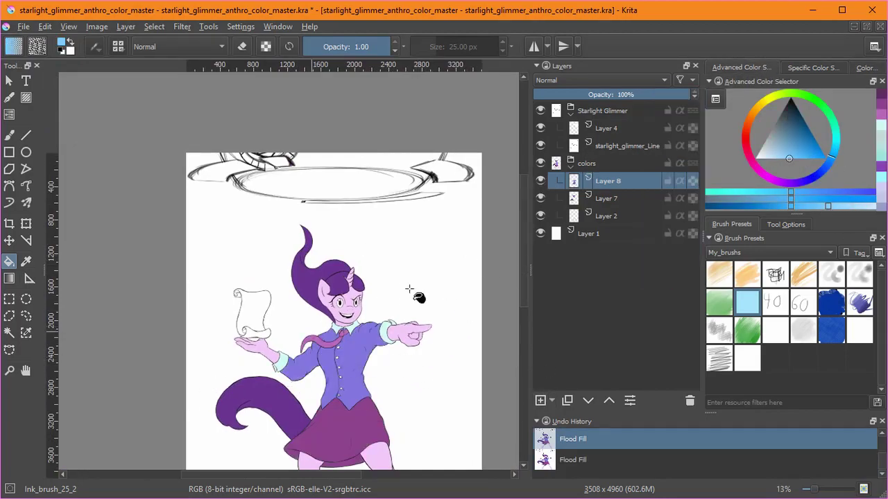
click(541, 111)
click(9, 333)
scroll(391, 268, up, 4)
scroll(390, 267, down, 1)
mouse_move(254, 371)
mouse_down()
mouse_move(400, 337)
mouse_move(245, 387)
mouse_up()
click(541, 111)
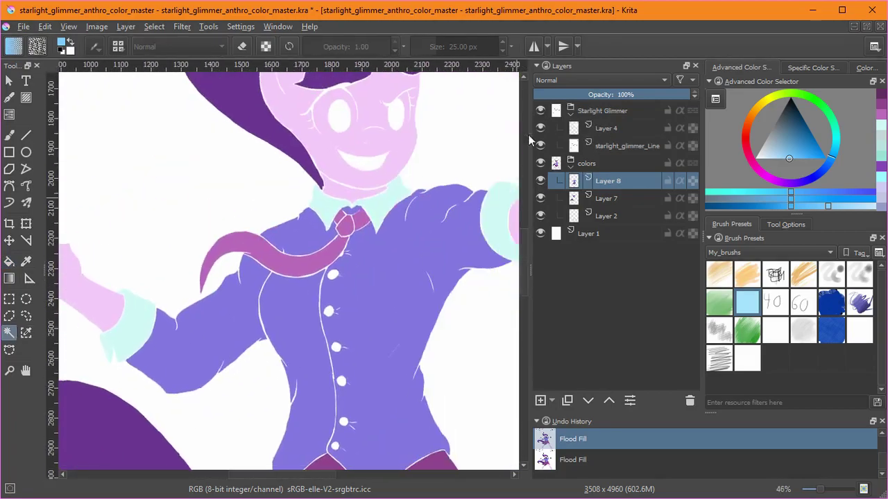
Undo the necktie, skirt, collar and cuff fills on the vest layer.
scroll(427, 250, down, 3)
drag(460, 321, 396, 275)
key(ctrl+z)
key(ctrl+z)
key(ctrl+z)
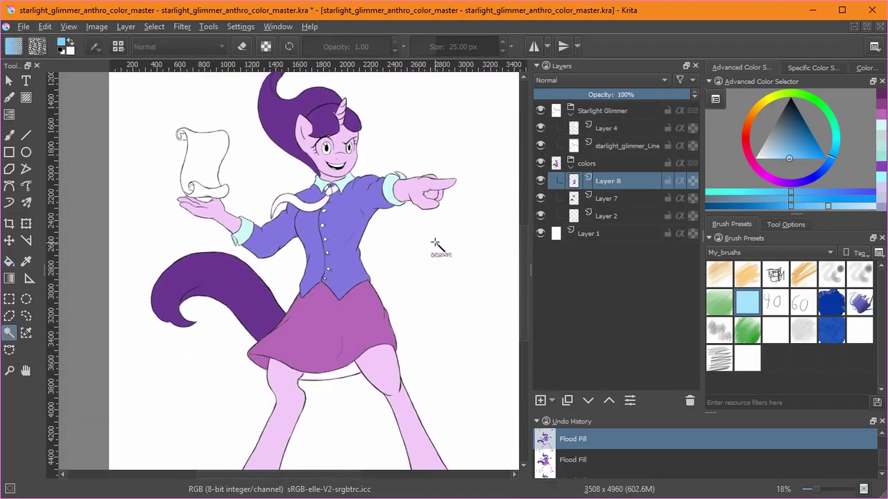
key(ctrl+z)
key(ctrl+z)
key(ctrl+z)
key(ctrl+z)
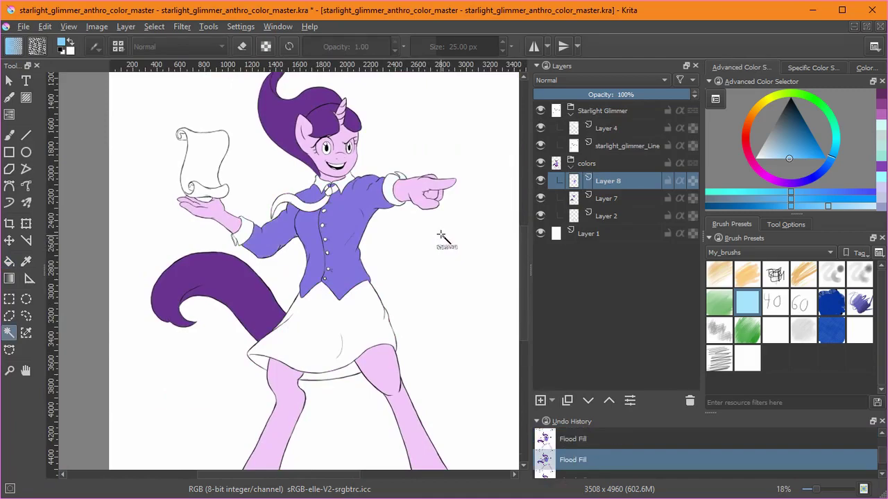
Add a new layer above the vest layer and flood-fill the collar and both cuffs with the recently used pale mint.
key(Insert)
key(f)
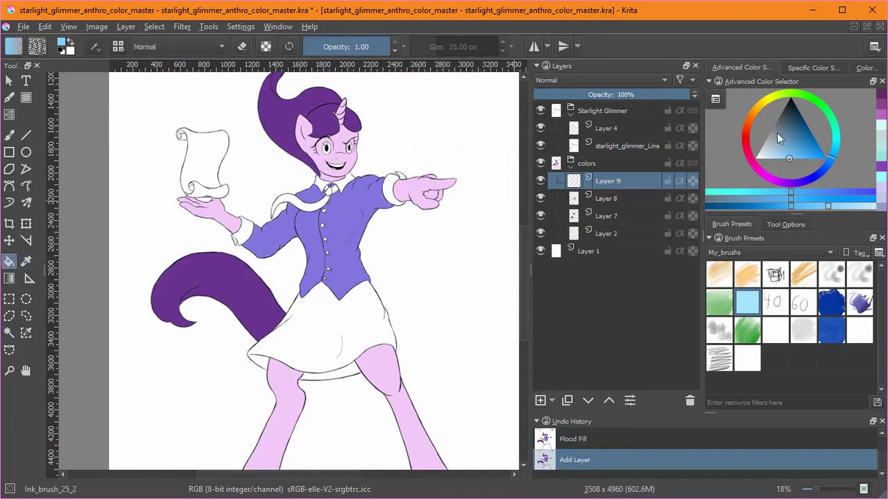
click(880, 125)
scroll(394, 172, up, 5)
click(345, 288)
click(424, 220)
drag(215, 287, 410, 276)
click(236, 263)
drag(156, 353, 521, 141)
click(235, 258)
click(179, 318)
Add another layer and flood-fill the necktie pieces with the recently used magenta-purple.
click(541, 400)
click(881, 124)
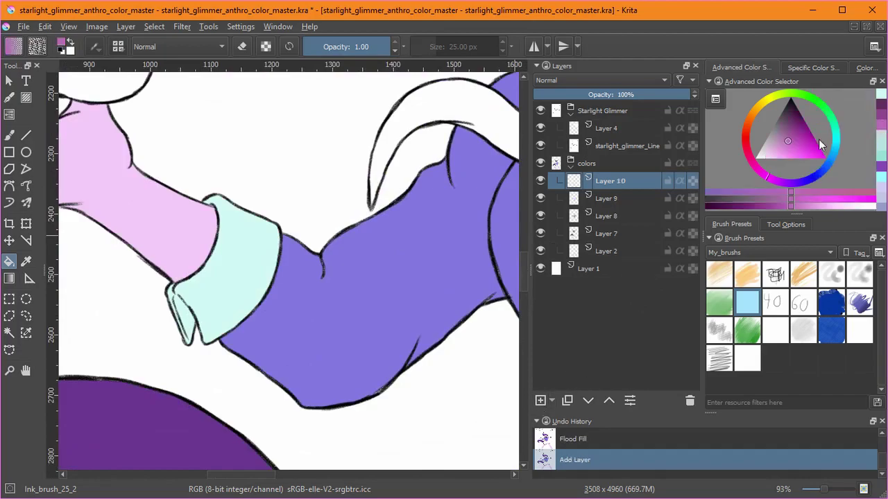
scroll(413, 257, down, 4)
scroll(432, 182, up, 5)
drag(424, 280, 342, 108)
click(428, 177)
click(378, 191)
click(353, 276)
Flood-fill the skirt with the recently used darker magenta-purple on the necktie layer.
scroll(353, 277, down, 4)
click(880, 117)
click(407, 396)
drag(407, 396, 420, 199)
scroll(439, 301, down, 4)
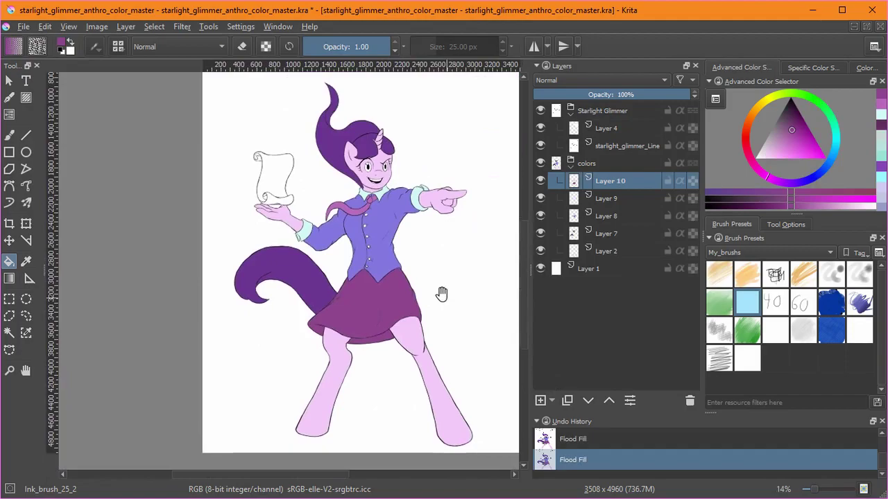
Toggle the two lowest color layers to identify them, and place the mane and tail layer, Layer 7, in its own collapsed group.
click(541, 250)
click(541, 250)
click(541, 233)
click(541, 234)
click(613, 233)
key(ctrl+g)
click(588, 237)
Add a new empty layer directly above the necktie and skirt layer, Layer 10.
click(614, 185)
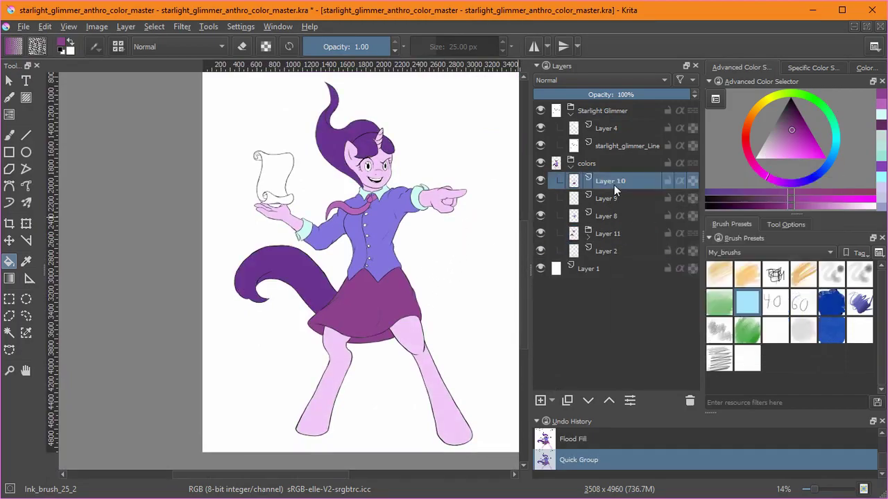
key(Insert)
drag(438, 178, 387, 360)
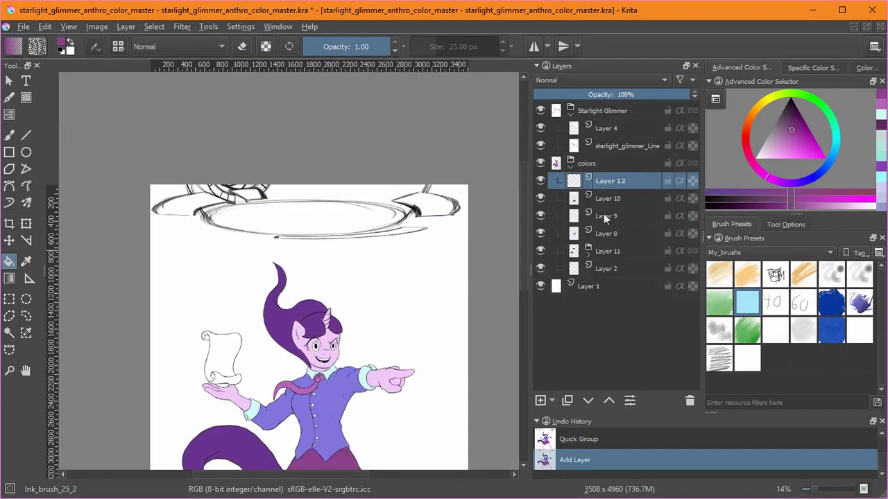
Mix a light sky blue and flood-fill the interior of the sketched ellipse above the character on Layer 12.
click(881, 116)
click(831, 156)
click(803, 159)
click(797, 161)
drag(860, 206, 832, 206)
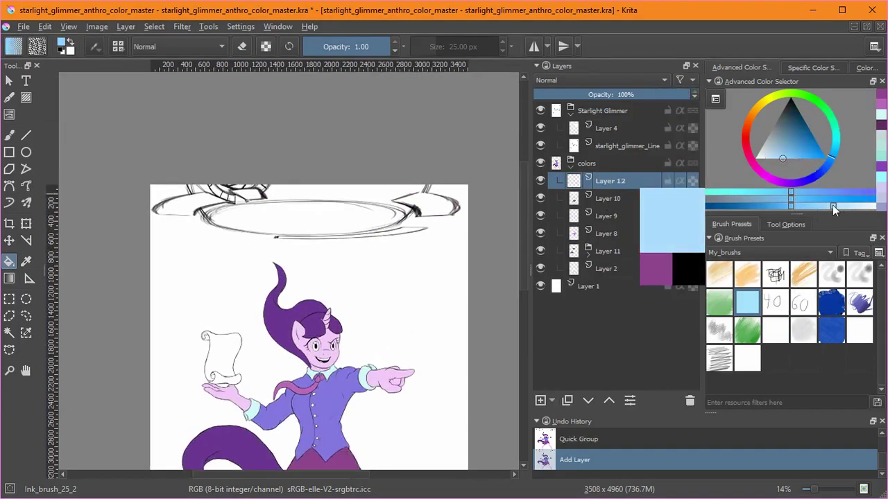
drag(197, 207, 197, 77)
click(357, 264)
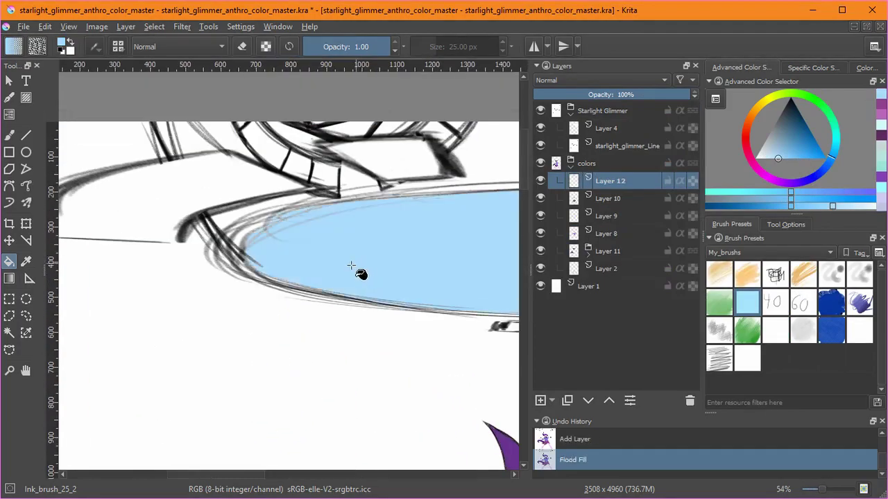
drag(357, 264, 356, 300)
drag(375, 240, 375, 260)
click(254, 250)
key(ctrl+z)
Brush closed the gaps around the ellipse and flood-fill the neighbouring sketched shapes with the same light blue on Layer 12.
key(b)
scroll(337, 247, up, 5)
scroll(332, 245, up, 3)
mouse_move(281, 231)
mouse_down()
mouse_move(377, 141)
mouse_move(357, 163)
mouse_up()
scroll(389, 347, down, 2)
click(9, 262)
click(298, 265)
scroll(299, 271, down, 2)
mouse_move(496, 315)
mouse_down()
mouse_move(363, 319)
mouse_move(71, 296)
mouse_move(479, 136)
mouse_up()
drag(69, 142, 333, 257)
scroll(307, 234, up, 1)
Brush light blue over the unfilled patches along the sketch's outlines on Layer 12.
click(9, 135)
mouse_move(430, 245)
mouse_down()
mouse_move(342, 199)
mouse_move(157, 189)
mouse_move(228, 284)
mouse_move(153, 240)
mouse_move(122, 179)
mouse_up()
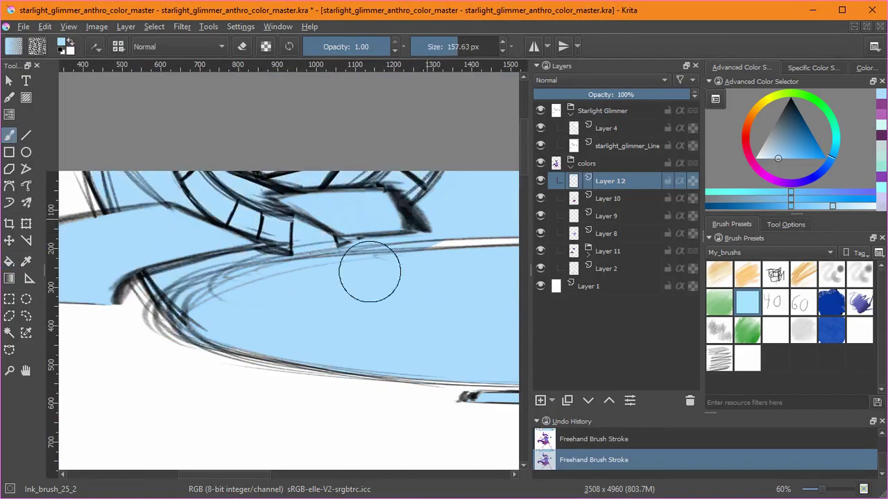
drag(370, 272, 84, 272)
drag(478, 288, 234, 265)
drag(428, 240, 473, 287)
mouse_move(479, 201)
mouse_down()
mouse_move(226, 228)
mouse_move(315, 198)
mouse_up()
drag(439, 271, 432, 279)
scroll(207, 292, down, 3)
drag(208, 292, 249, 306)
Cut the overhead sketch from the line-art layer with a freehand outline selection and paste it as a layer between the Starlight Glimmer and colors groups.
key(r)
click(449, 243)
drag(405, 197, 410, 249)
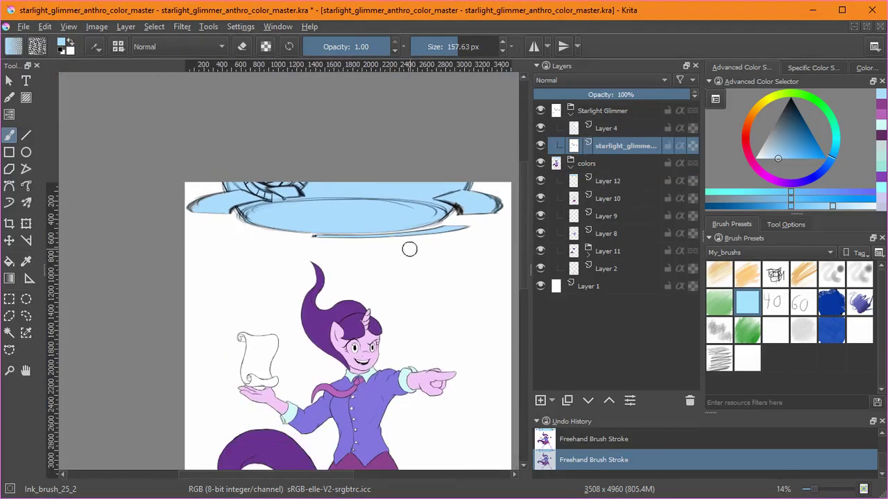
click(27, 316)
drag(268, 269, 183, 270)
drag(82, 239, 234, 165)
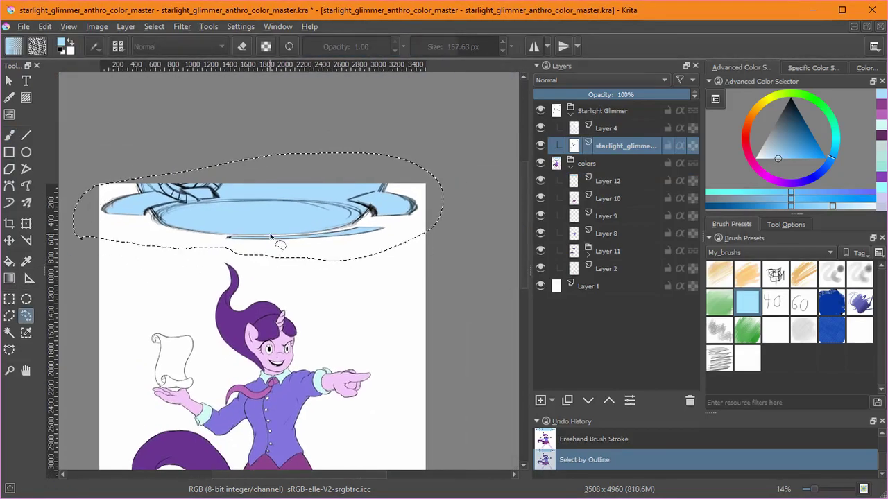
key(ctrl+x)
click(570, 117)
key(ctrl+v)
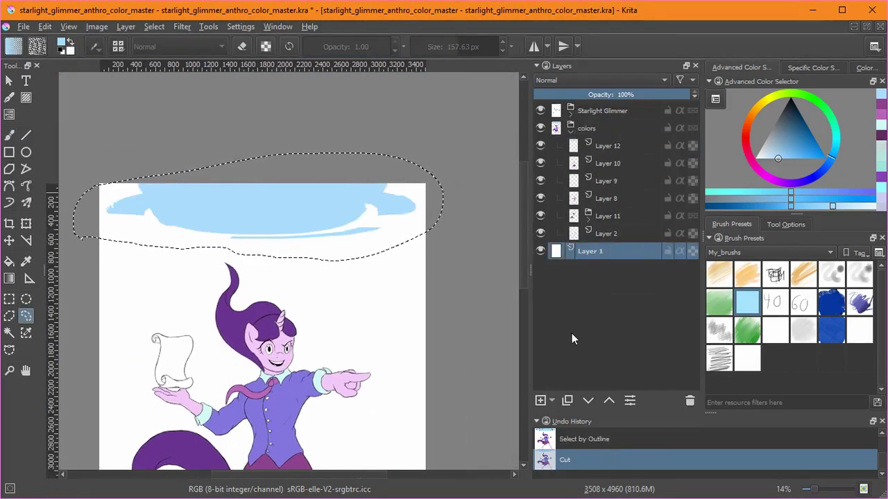
drag(601, 251, 598, 125)
Try the Overlay blending mode on the pasted sketch layer.
click(587, 79)
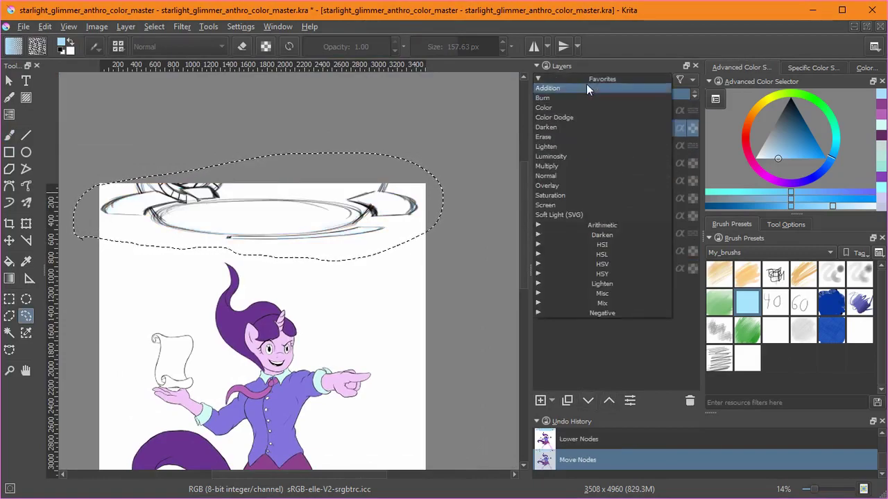
click(580, 186)
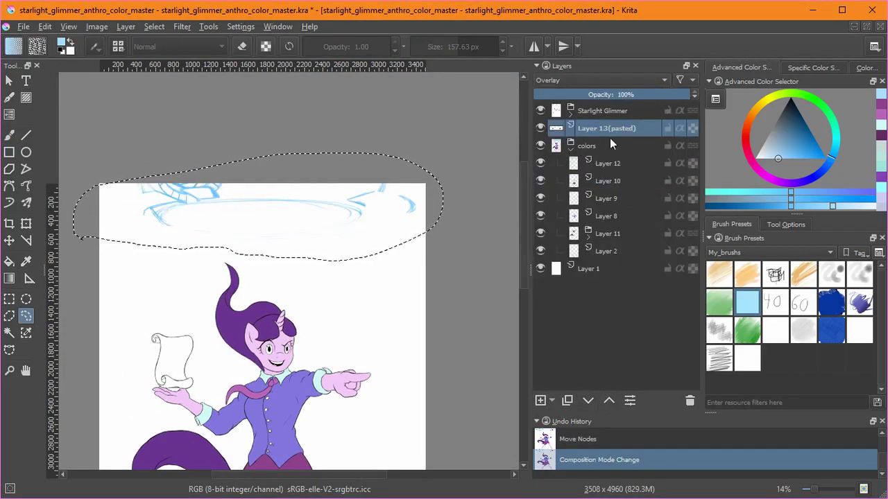
mouse_move(603, 129)
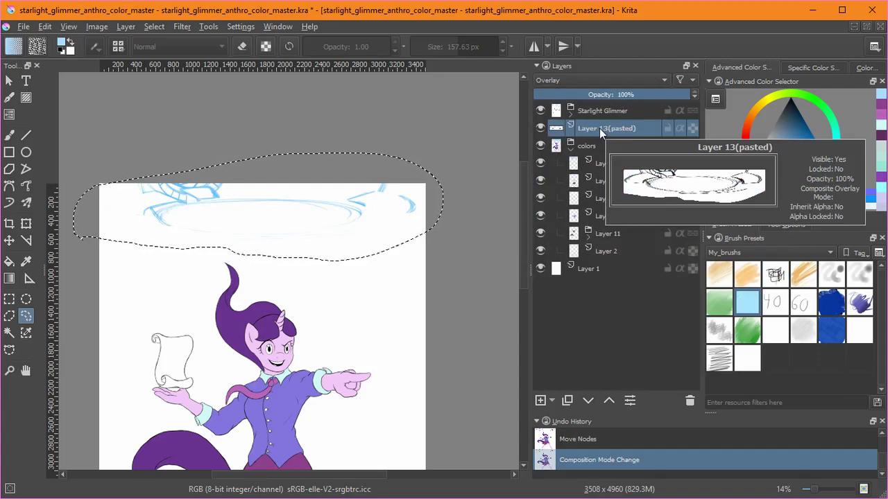
right_click(608, 129)
mouse_move(704, 307)
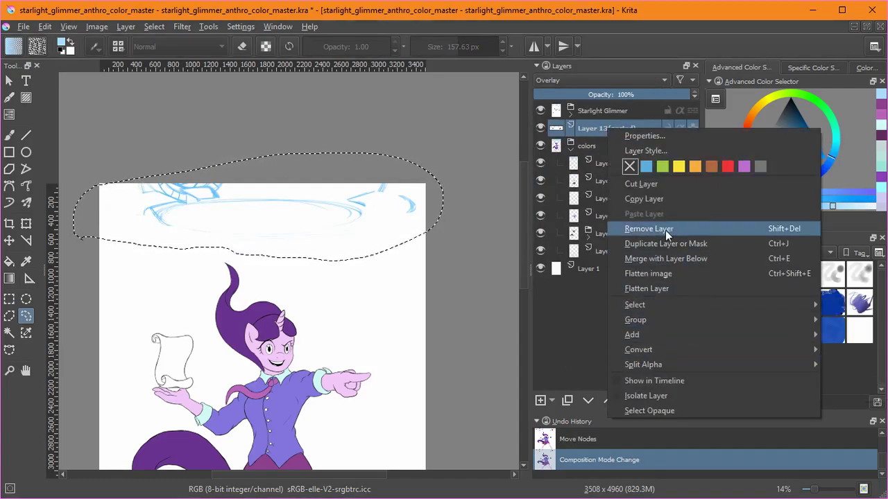
click(552, 401)
click(570, 498)
drag(636, 140, 631, 81)
click(474, 131)
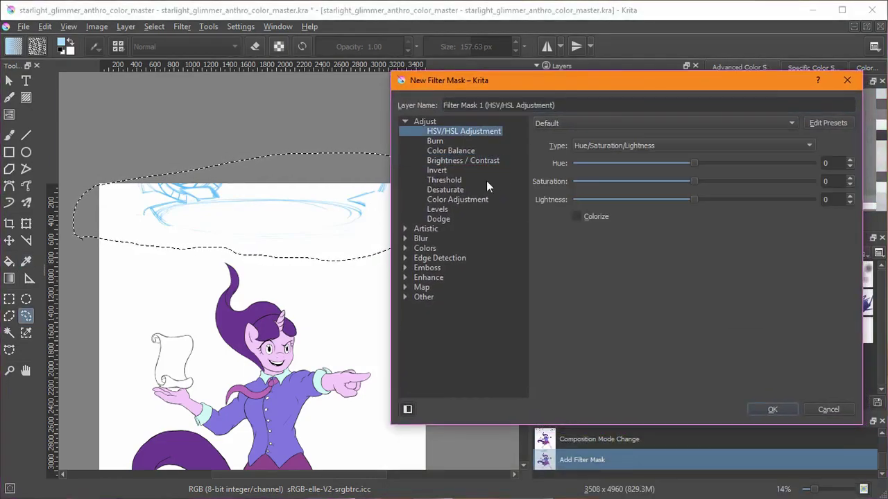
drag(651, 199, 692, 205)
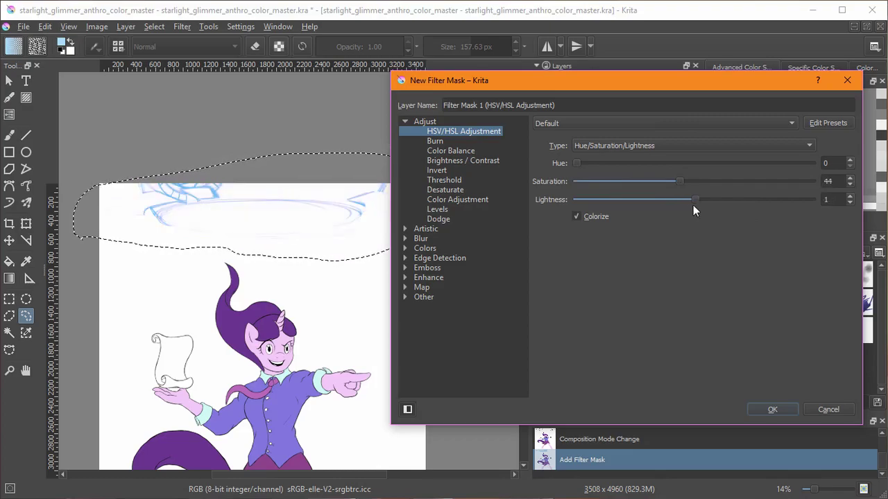
click(836, 410)
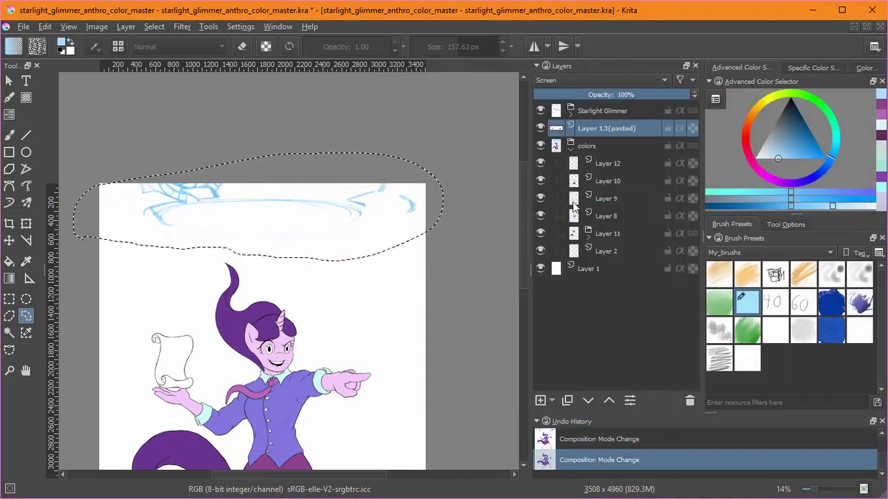
Compare blending modes on the pasted sketch layer and set it to Multiply.
click(600, 80)
click(613, 207)
click(600, 80)
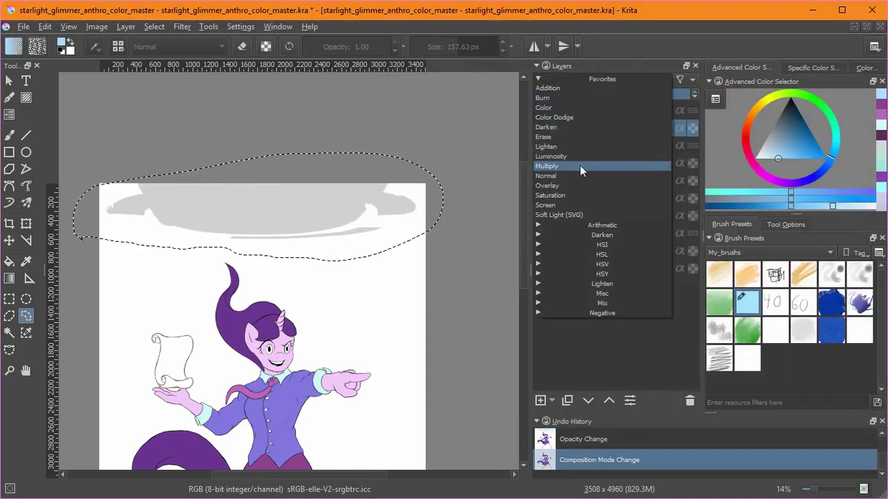
click(581, 164)
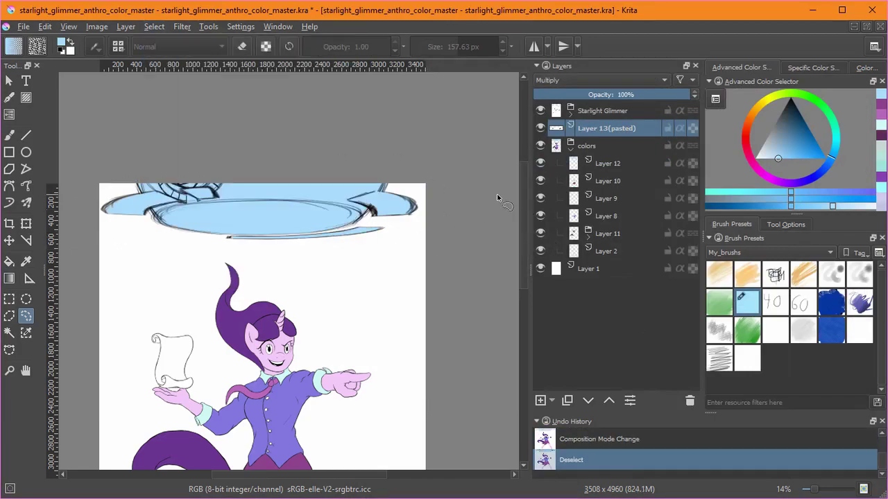
Select the Highlights color range on the pasted sketch layer, clear those white areas, and deselect.
click(182, 26)
click(164, 29)
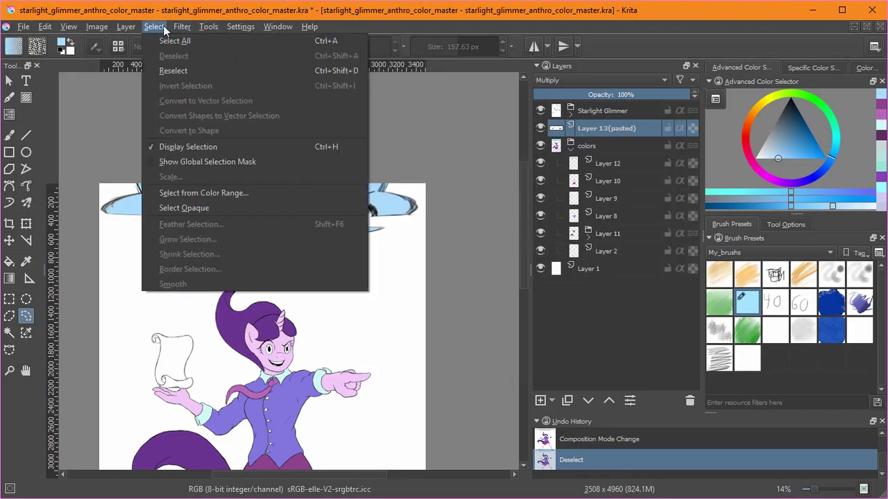
click(204, 193)
click(389, 238)
click(381, 319)
click(517, 237)
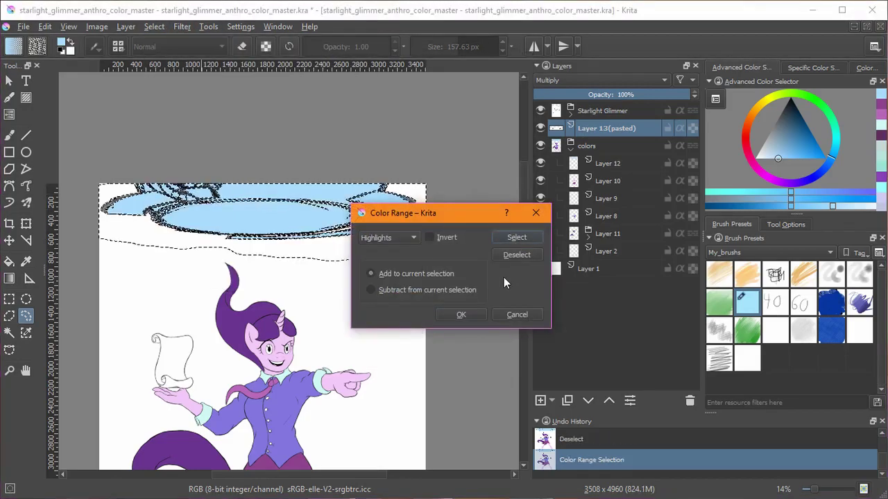
click(461, 315)
click(45, 26)
click(55, 174)
click(154, 27)
click(174, 55)
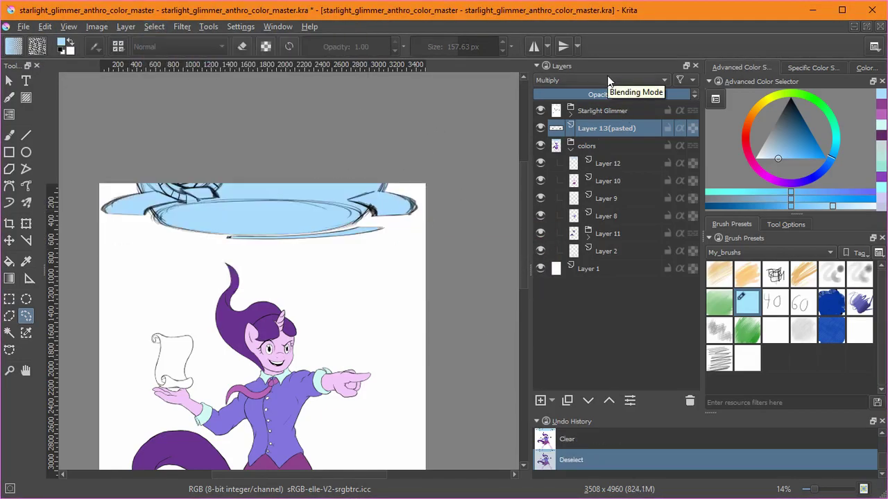
Hide the colors group and Layer 1 to inspect the pasted sketch's cleared background, and show both again.
click(540, 145)
click(540, 268)
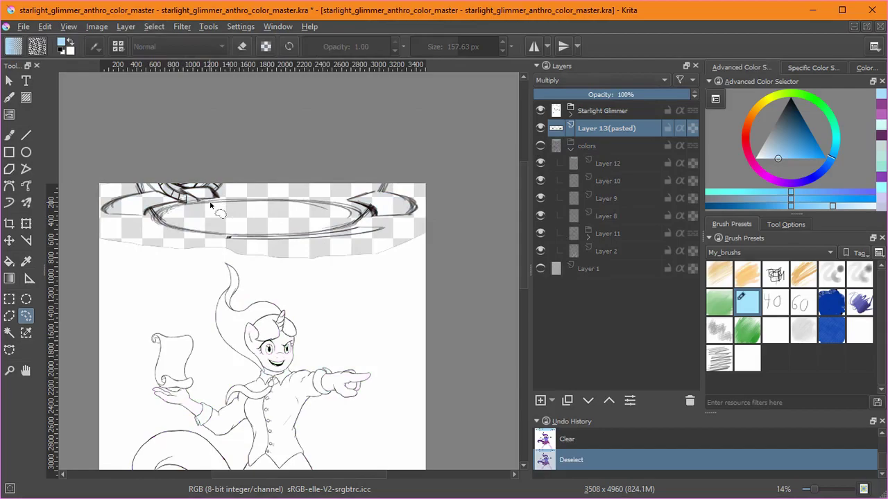
scroll(272, 208, up, 6)
scroll(272, 208, down, 5)
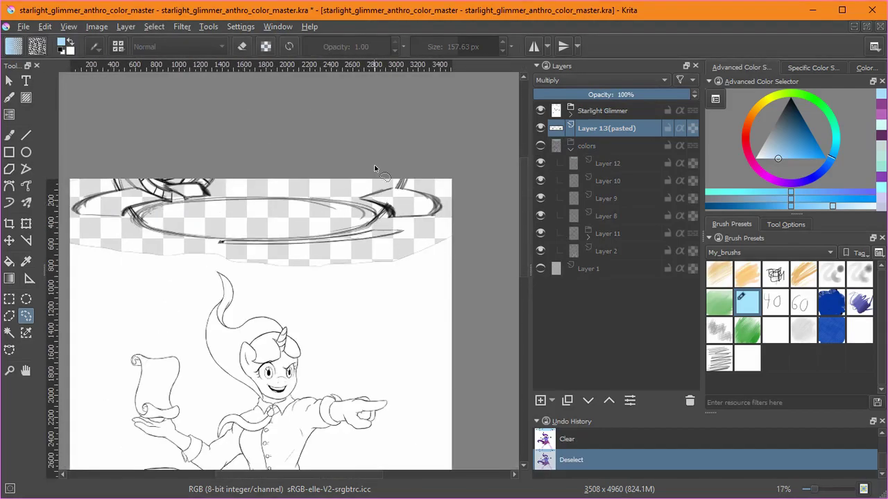
key(2)
key(3)
drag(387, 136, 401, 318)
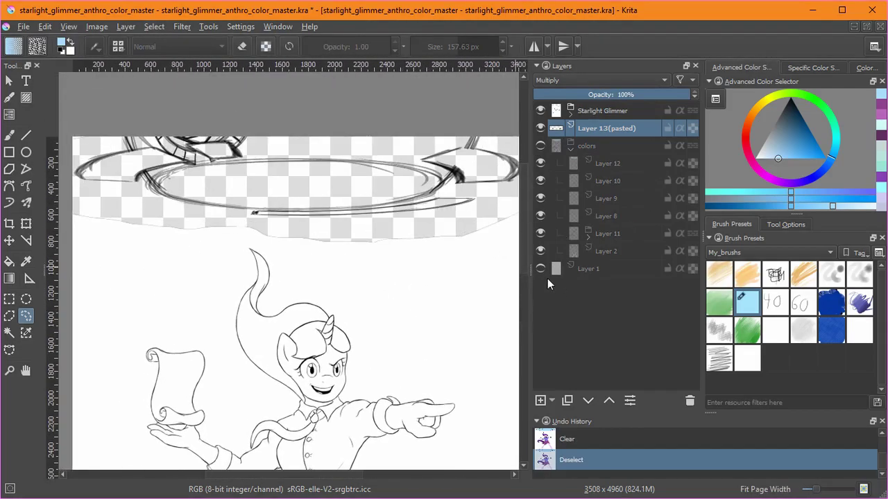
click(541, 268)
click(541, 146)
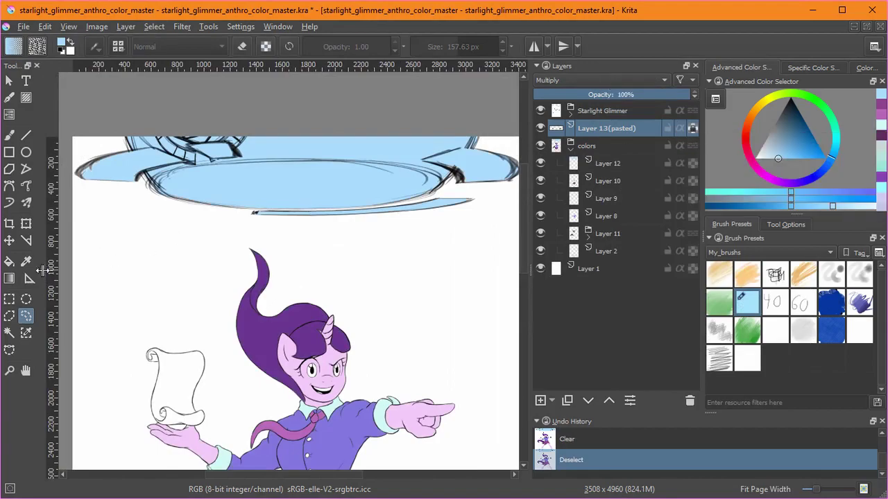
Try brushing light blue over the alpha-locked pasted sketch lines and compare blending modes, ending on Overlay.
key(b)
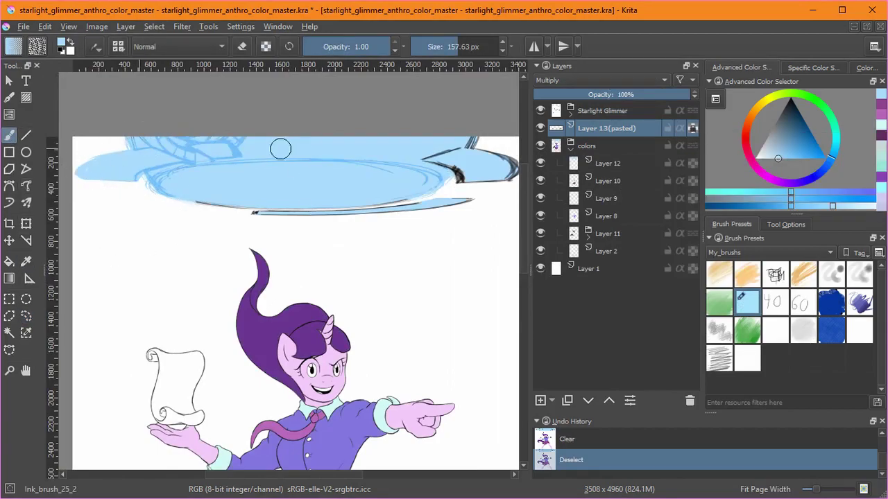
click(589, 80)
click(590, 231)
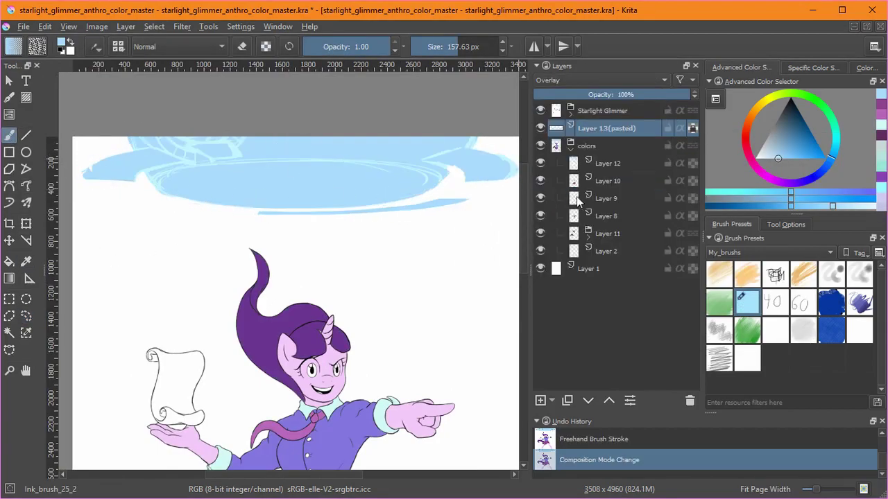
click(600, 82)
click(608, 147)
click(608, 93)
click(580, 82)
click(580, 156)
click(575, 82)
click(586, 186)
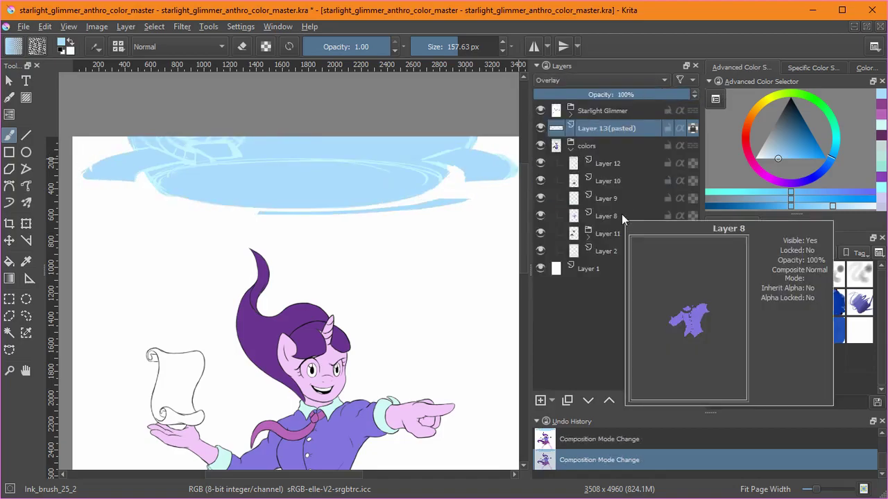
Try further blending modes on the recolored sketch layer, ending on Color Dodge.
click(617, 81)
click(599, 206)
click(589, 79)
click(589, 215)
click(593, 81)
click(595, 88)
click(576, 89)
click(572, 87)
click(579, 82)
click(605, 117)
Undo the blending-mode trials and the light-blue line strokes, and set the pasted sketch layer to Normal.
key(ctrl+z)
key(ctrl+z)
key(ctrl+z)
key(ctrl+z)
key(ctrl+z)
key(ctrl+z)
key(ctrl+z)
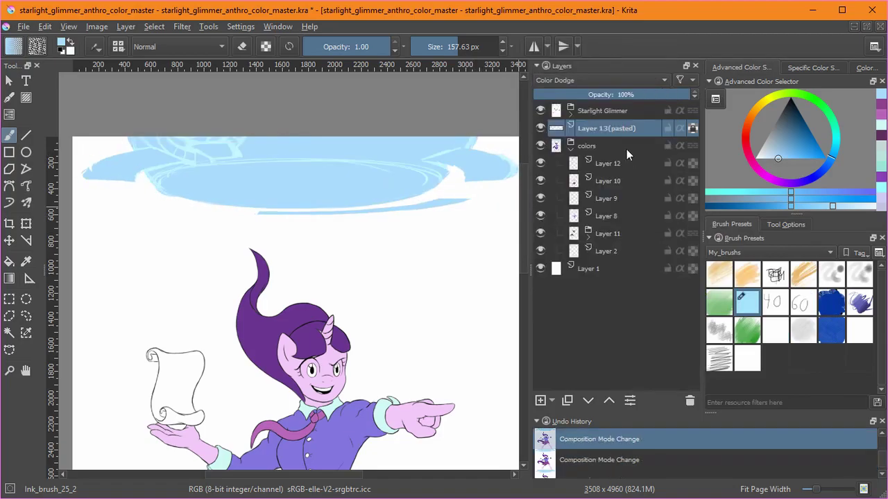
click(577, 82)
click(572, 176)
Brush the pasted sketch lines bright aqua, testing another blending mode before returning the layer to Normal.
click(727, 192)
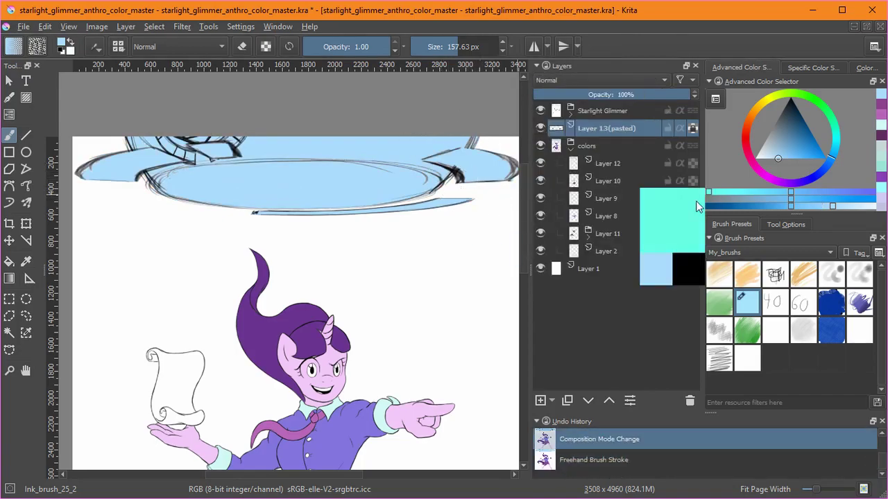
mouse_move(393, 208)
mouse_down()
mouse_move(142, 180)
mouse_move(125, 127)
mouse_move(90, 166)
mouse_up()
click(595, 81)
click(593, 206)
click(586, 81)
click(593, 175)
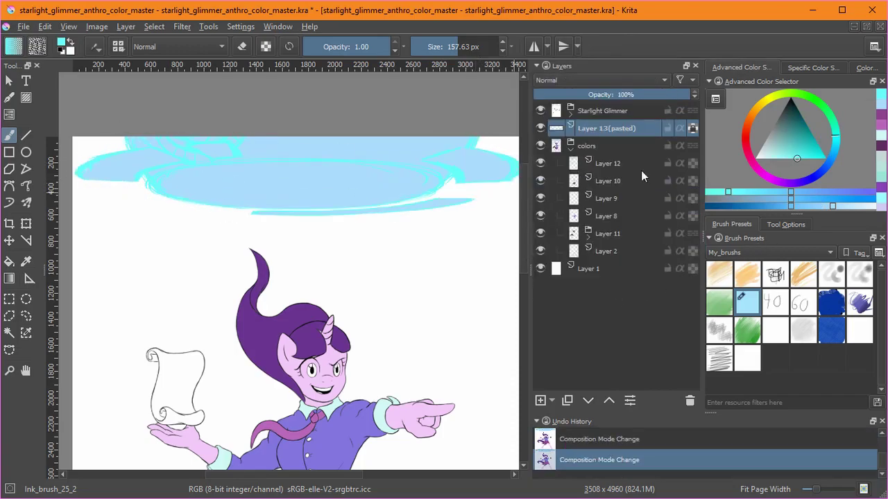
Try repainting the pasted sketch lines with a bluer, paler cyan, and undo the strokes.
click(764, 190)
click(799, 160)
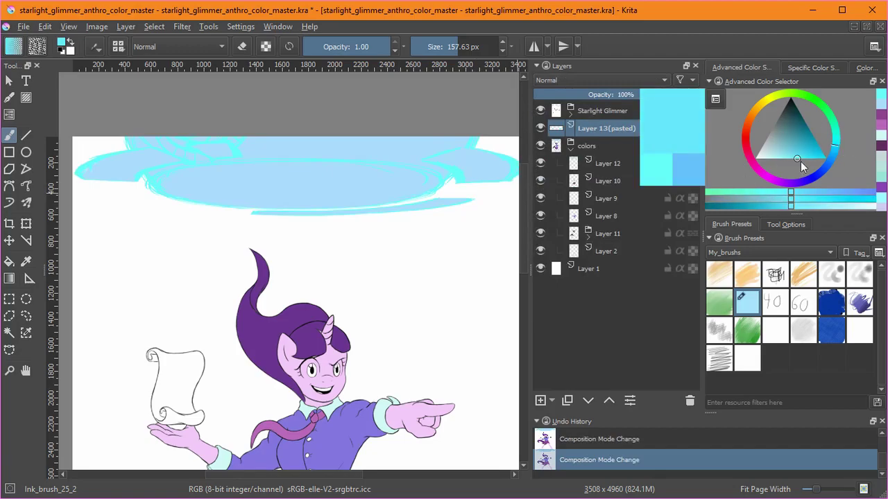
mouse_move(461, 167)
mouse_down()
mouse_move(442, 181)
mouse_move(496, 124)
mouse_move(505, 169)
mouse_up()
key(ctrl+z)
click(846, 206)
key(ctrl+z)
Try a different opacity for the light-blue fill on Layer 12 and return it to 100%.
click(608, 163)
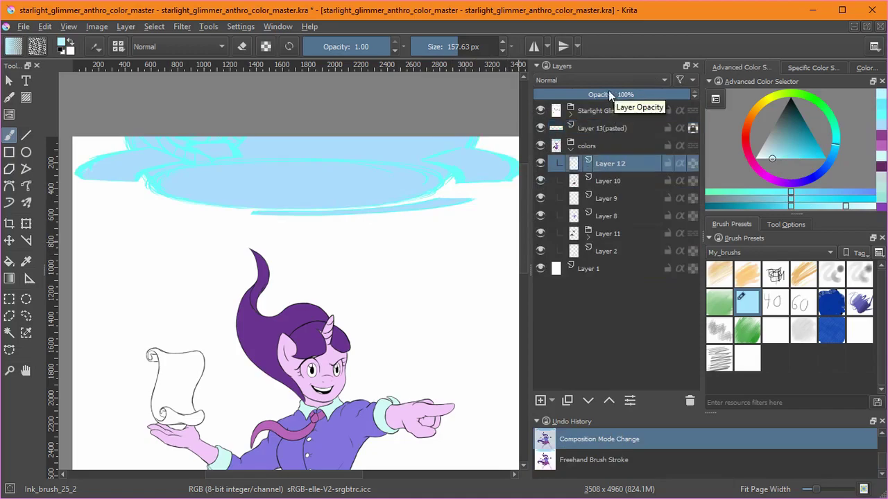
click(608, 93)
drag(609, 93, 694, 93)
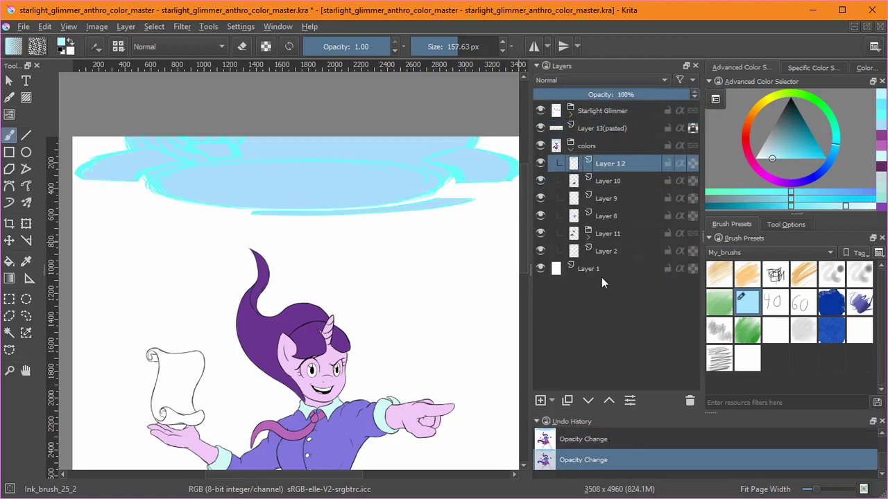
Try blue gradients in different directions across the alpha-locked lines of the pasted sketch layer, undoing each one.
click(603, 130)
key(g)
click(775, 206)
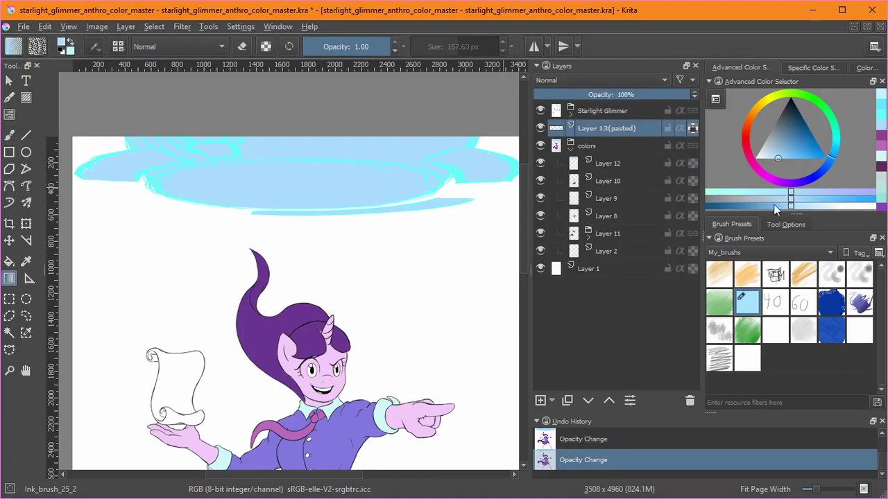
drag(441, 256, 441, 257)
key(ctrl+z)
drag(496, 190, 126, 149)
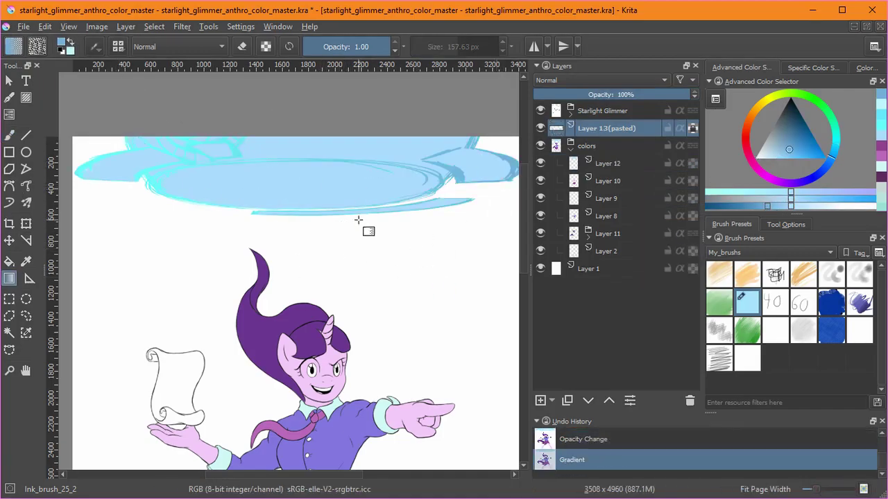
key(ctrl+z)
drag(298, 237, 344, 245)
key(ctrl+z)
key(ctrl+z)
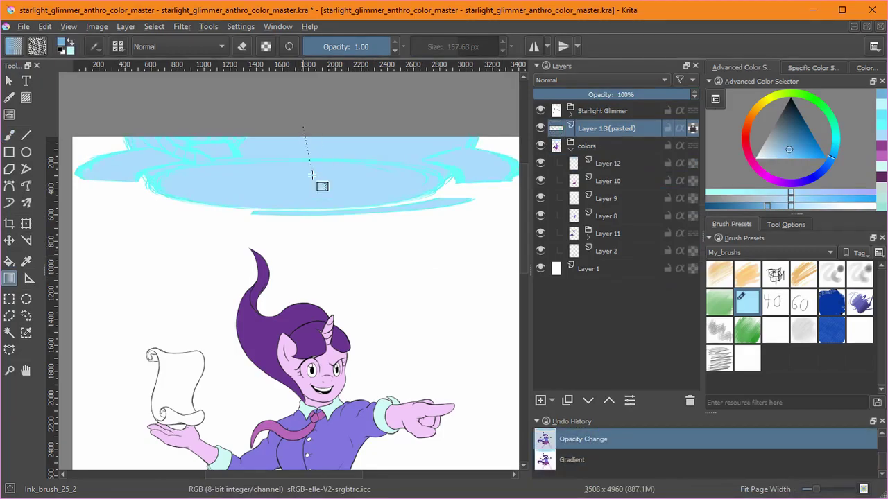
Choose a deeper blue and apply a downward diagonal gradient over the pasted sketch lines.
drag(309, 154, 346, 233)
click(767, 206)
key(ctrl+z)
drag(325, 156, 371, 234)
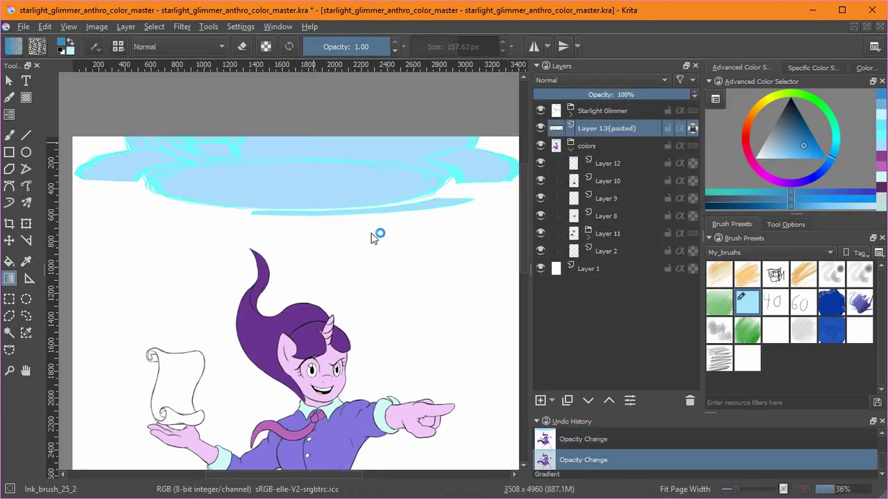
Try the gradient with swapped colours on the pasted sketch lines, then reapply it downward in deep blue.
click(70, 42)
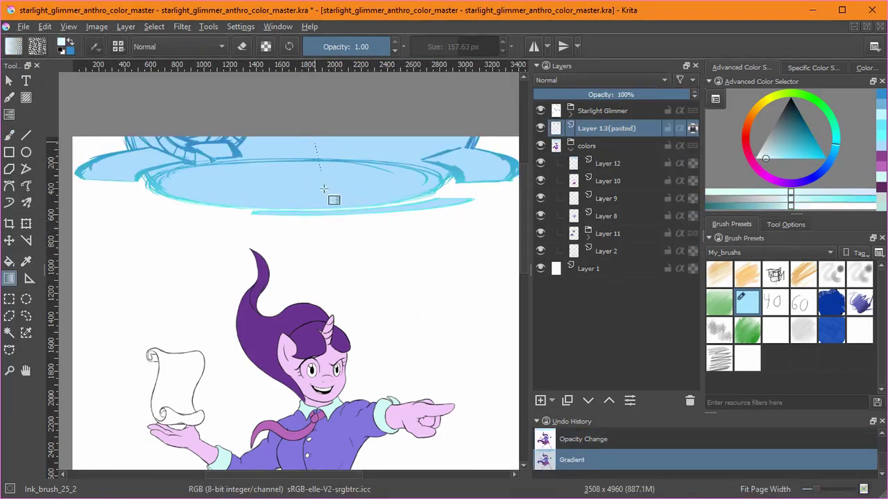
drag(323, 153, 341, 277)
key(ctrl+z)
click(70, 42)
key(ctrl+z)
drag(329, 154, 305, 214)
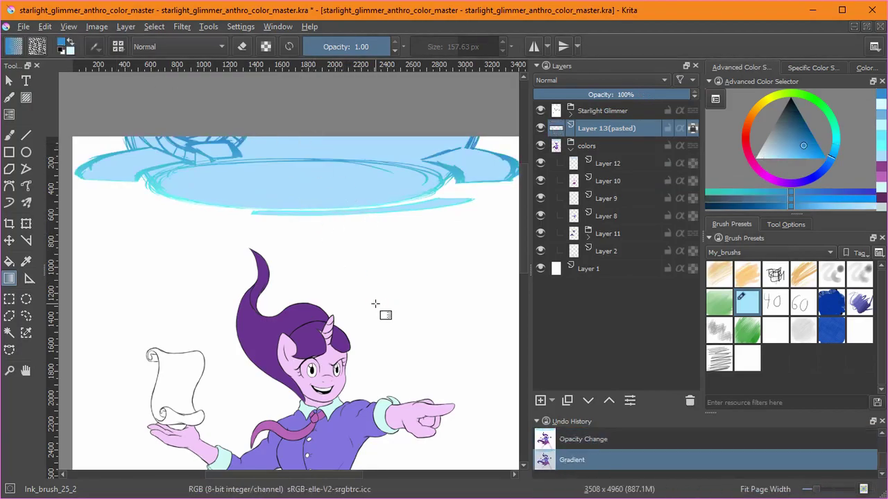
Shade the light-blue fill on Layer 12 with a vertical gradient that deepens to blue at the lower edge, retrying until it fits.
click(607, 163)
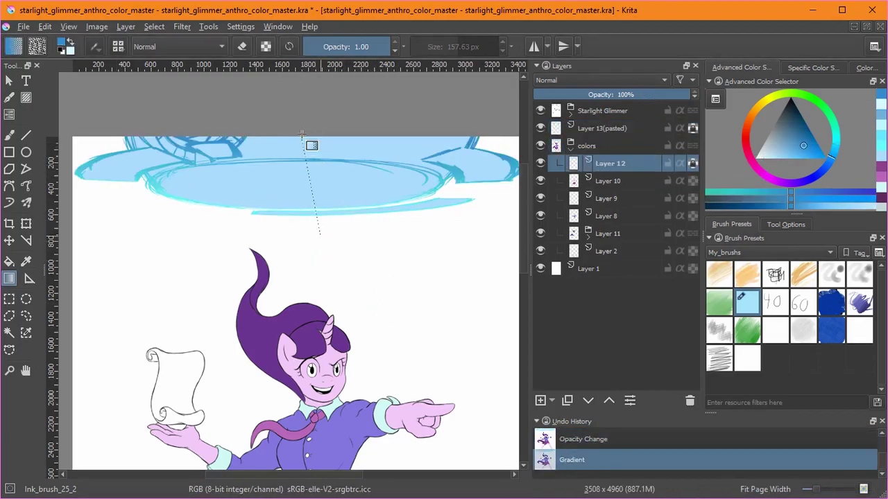
drag(302, 133, 315, 245)
key(ctrl+z)
drag(304, 158, 307, 240)
key(ctrl+z)
drag(305, 151, 297, 226)
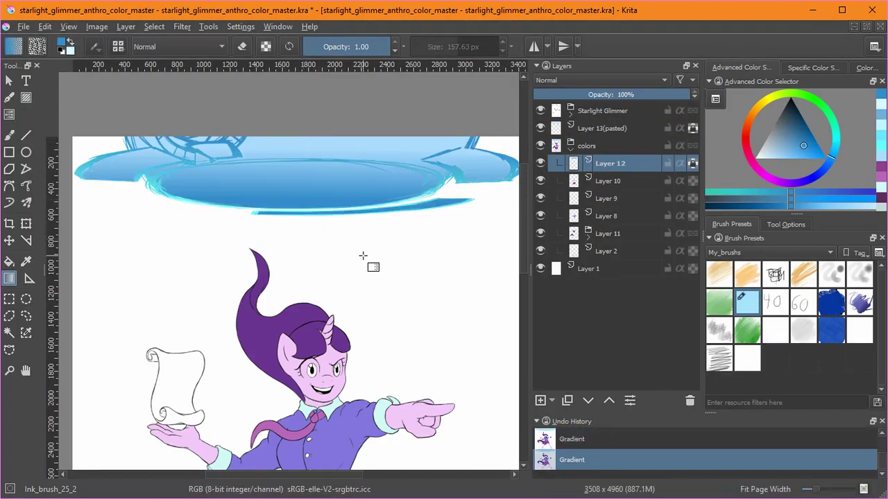
Add a new layer above Layer 12 and flood-fill the scroll and its curled ends with pale cream yellow.
click(541, 401)
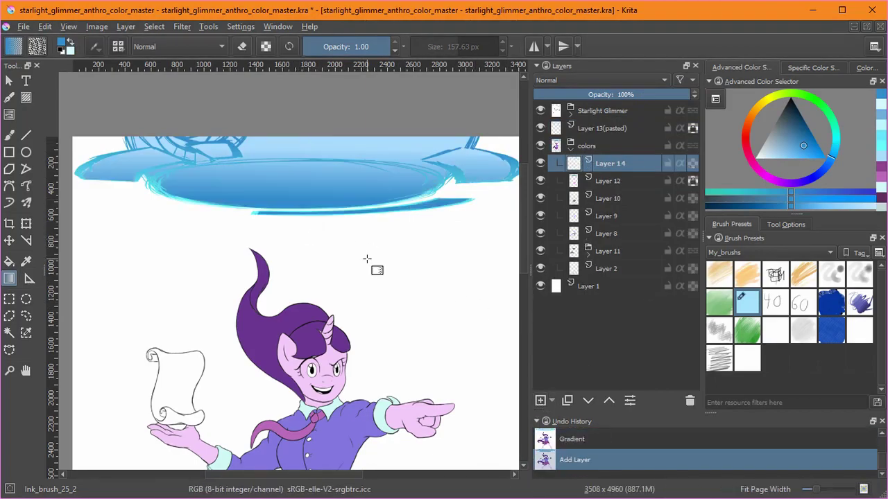
drag(753, 113, 765, 98)
drag(785, 157, 769, 159)
scroll(179, 388, up, 4)
drag(182, 388, 299, 261)
click(283, 232)
key(ctrl+z)
click(762, 159)
click(304, 307)
scroll(220, 197, up, 4)
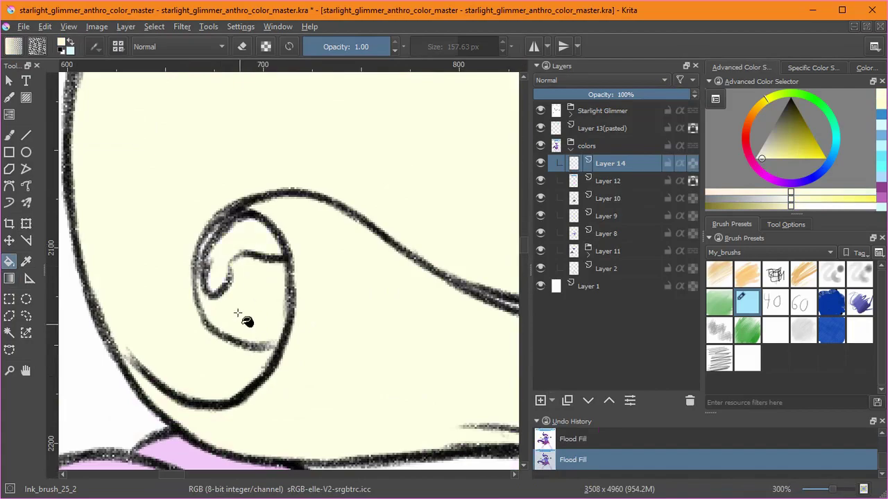
scroll(248, 333, down, 8)
scroll(376, 333, down, 2)
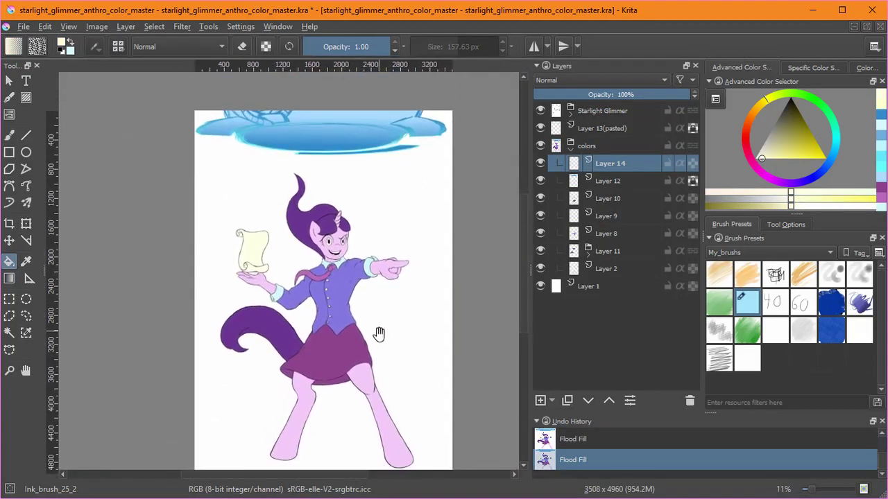
Add a new layer above the scroll fill and set up the Ink_brush_25_2 preset at 25 px in white.
key(Insert)
click(9, 136)
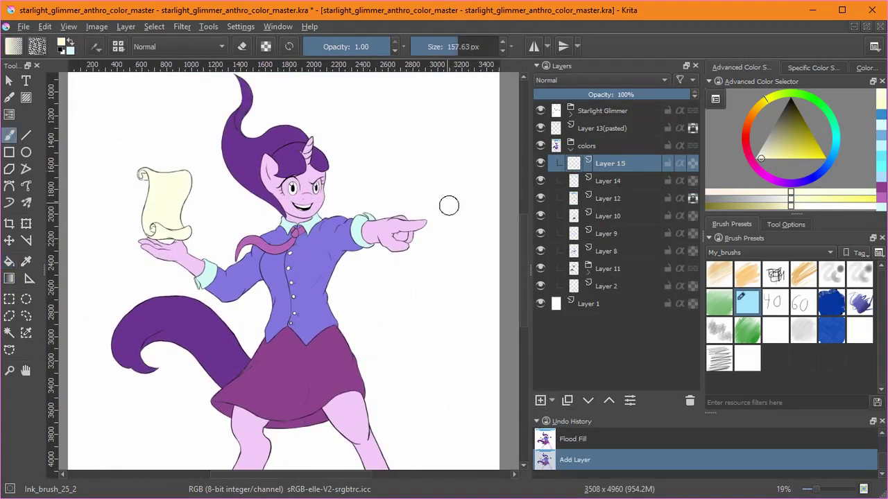
click(61, 51)
click(70, 42)
scroll(288, 177, up, 7)
drag(241, 288, 249, 289)
key(ctrl+z)
click(747, 303)
Paint the white of the larger eye on Layer 15, erase the overflow along its lower edge, and save the document.
mouse_move(250, 172)
mouse_down()
mouse_move(223, 246)
mouse_move(230, 190)
mouse_move(195, 313)
mouse_move(289, 328)
mouse_up()
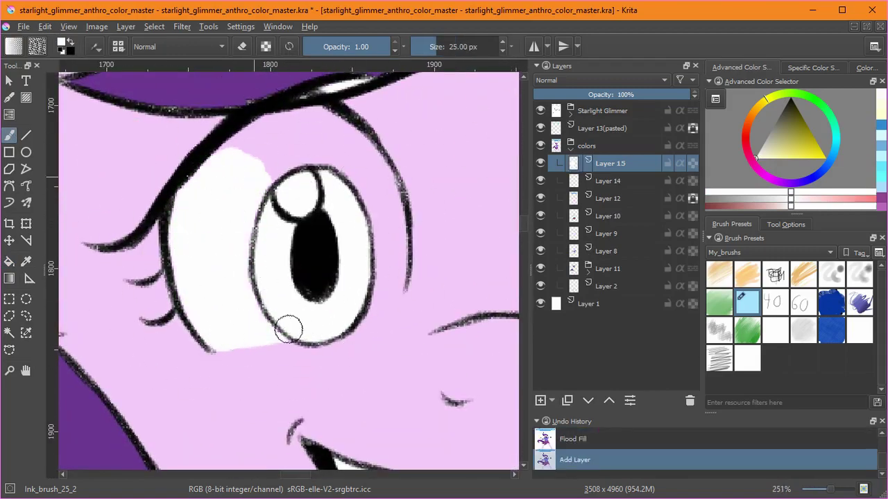
key(ctrl+z)
mouse_move(402, 278)
mouse_down()
mouse_move(385, 294)
mouse_move(331, 331)
mouse_move(369, 306)
mouse_move(266, 339)
mouse_up()
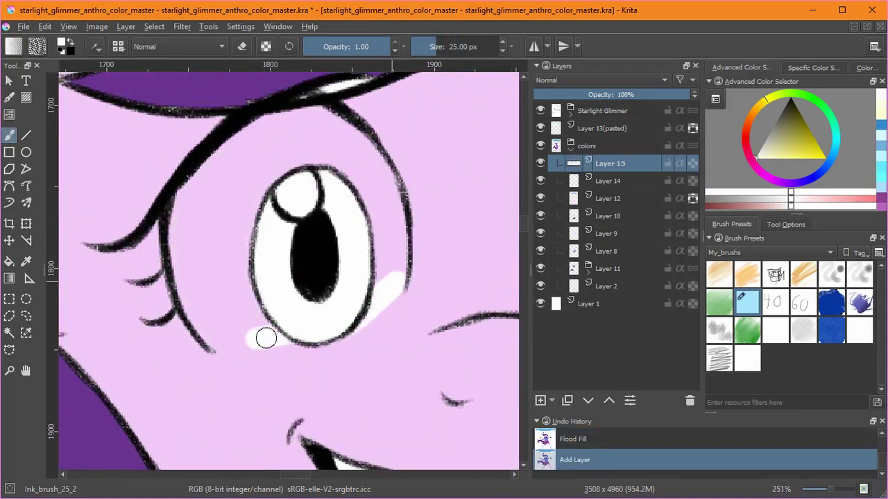
mouse_move(340, 326)
mouse_down()
mouse_move(220, 343)
mouse_move(216, 253)
mouse_move(198, 251)
mouse_move(263, 248)
mouse_move(305, 165)
mouse_move(355, 197)
mouse_move(379, 277)
mouse_move(355, 150)
mouse_move(383, 222)
mouse_move(385, 280)
mouse_up()
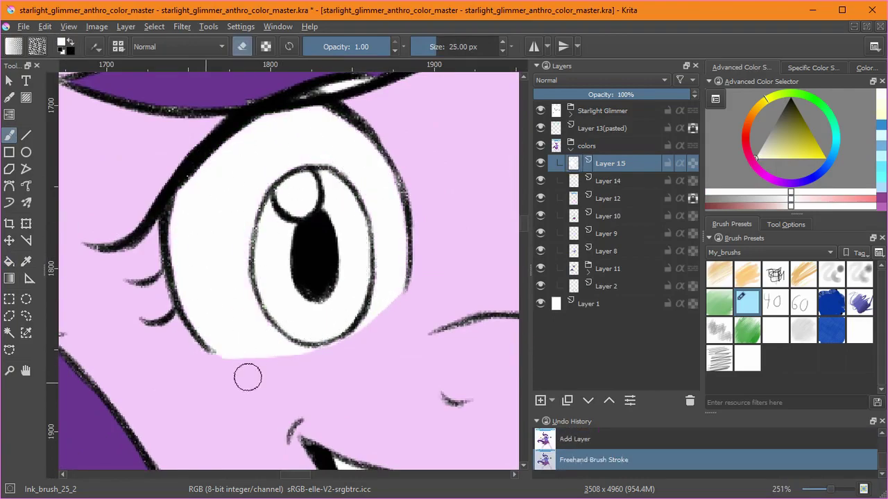
drag(445, 219, 222, 276)
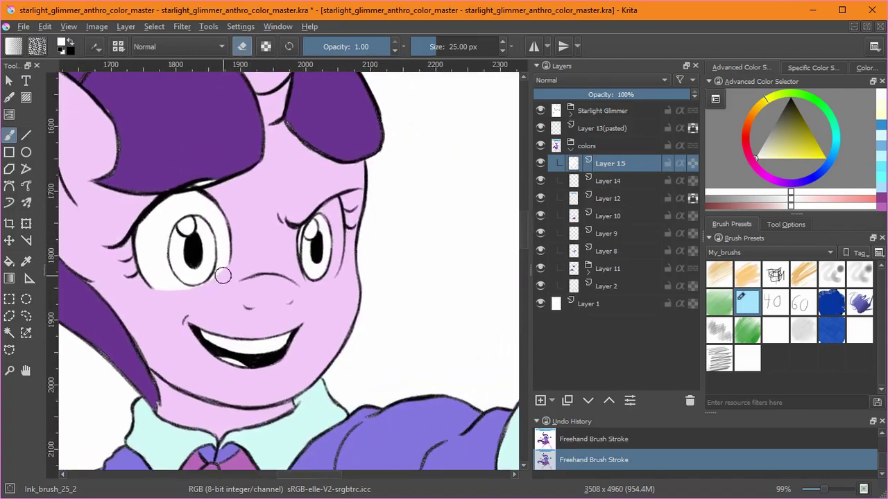
key(2)
key(ctrl+s)
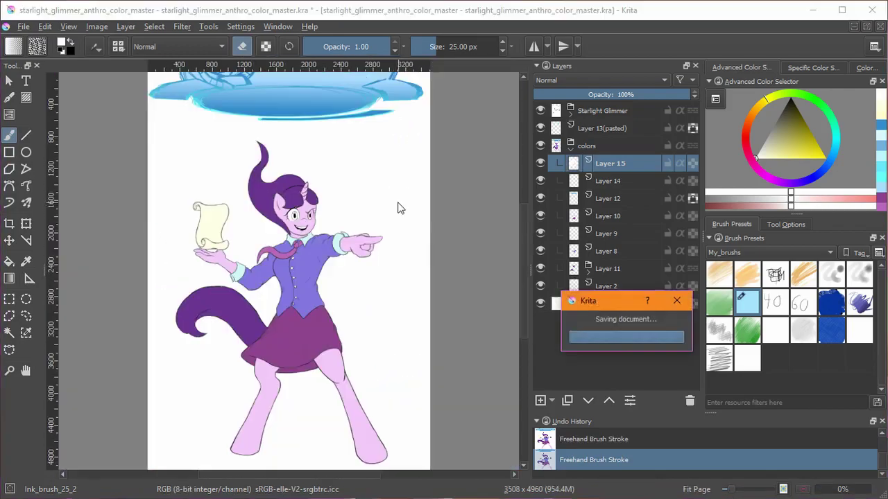
Paint the white of the narrower eye on Layer 15, filling out to its outer outline.
mouse_move(317, 236)
mouse_down()
mouse_move(366, 178)
mouse_move(440, 273)
mouse_move(355, 163)
mouse_up()
drag(355, 161, 365, 141)
drag(391, 168, 386, 210)
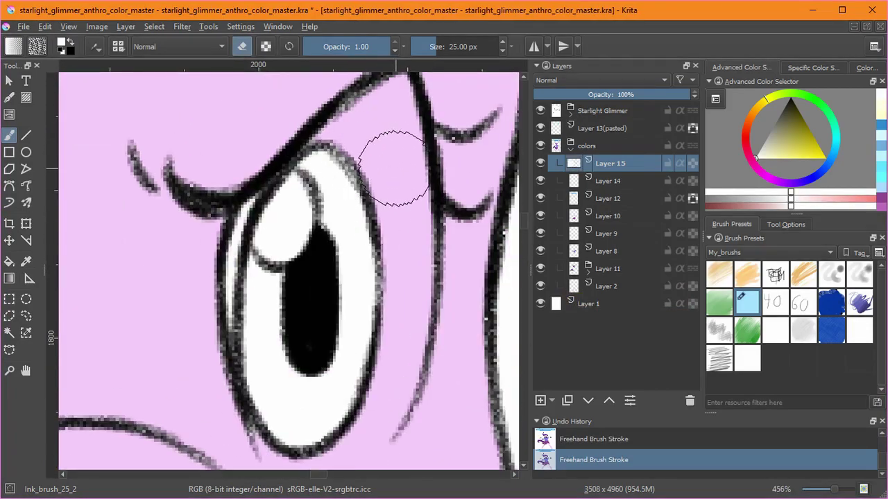
key(ctrl+z)
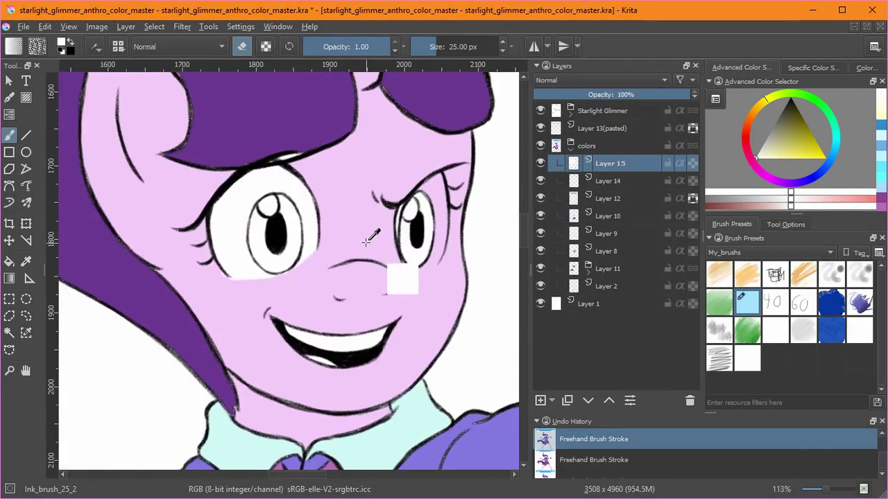
key(ctrl+shift+z)
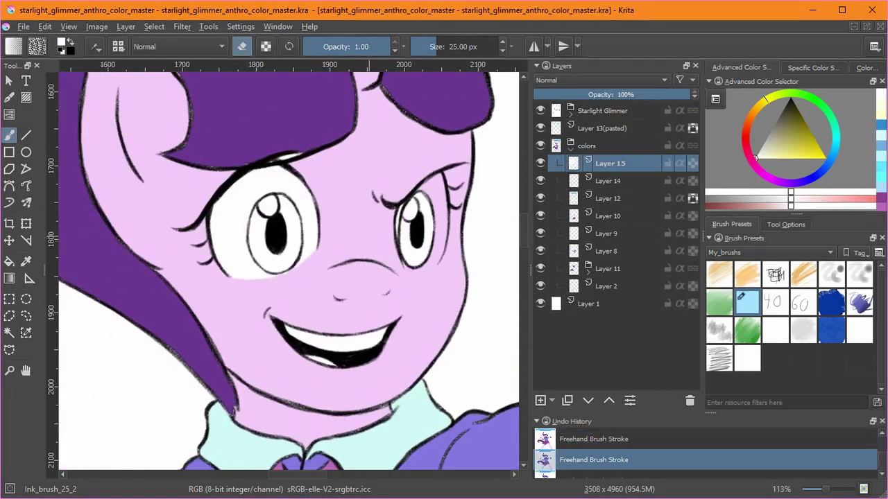
key(e)
drag(449, 234, 416, 160)
drag(254, 363, 361, 365)
key(ctrl+z)
mouse_move(258, 367)
mouse_down()
mouse_move(387, 343)
mouse_move(406, 118)
mouse_up()
mouse_move(400, 233)
mouse_down()
mouse_move(410, 268)
mouse_move(396, 416)
mouse_up()
drag(407, 317, 377, 201)
drag(253, 406, 291, 201)
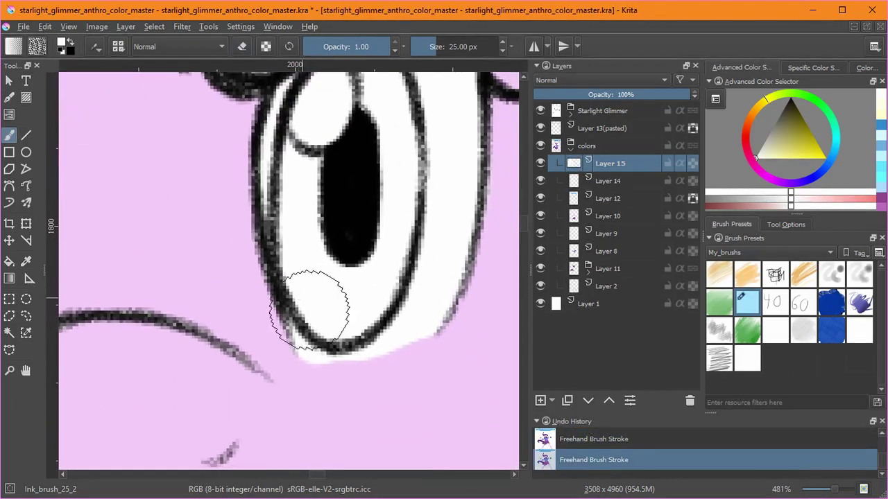
Refine the lower edge of the narrower eye's white by alternately erasing the overflow and repainting the gaps.
key(e)
mouse_move(301, 361)
mouse_down()
mouse_move(332, 356)
mouse_move(317, 357)
mouse_up()
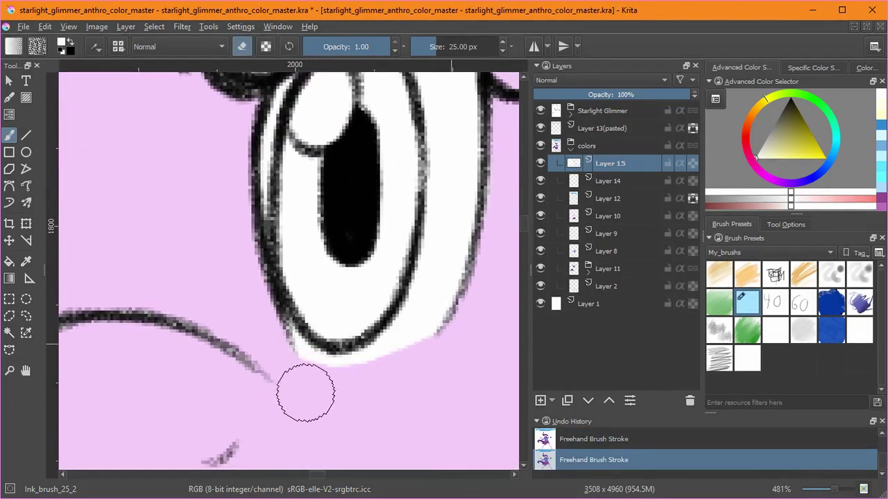
key(e)
drag(311, 357, 334, 363)
key(e)
mouse_move(277, 373)
mouse_down()
mouse_move(355, 394)
mouse_move(321, 391)
mouse_up()
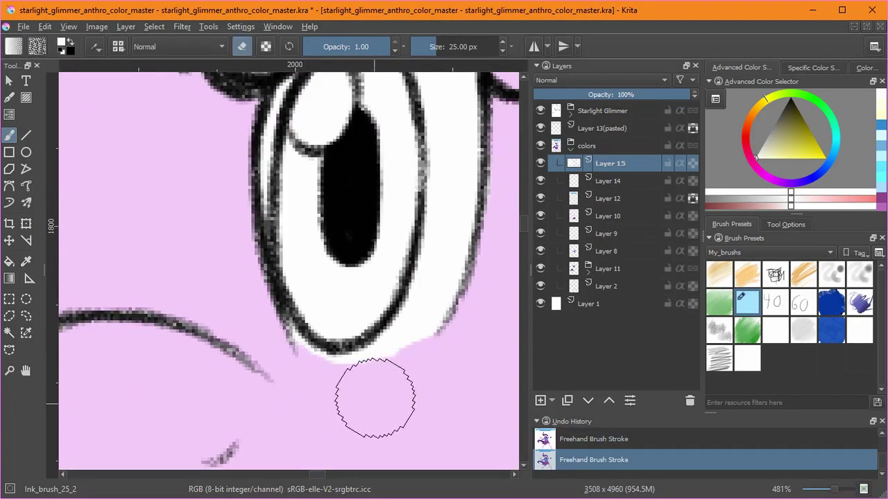
drag(309, 395, 378, 387)
key(e)
drag(359, 341, 387, 335)
key(e)
drag(347, 388, 434, 361)
drag(423, 310, 400, 335)
key(e)
drag(410, 371, 310, 403)
drag(418, 237, 399, 339)
Group Layer 15, choose dark blue and periwinkle as the painting colours, and select the iris area.
key(ctrl+g)
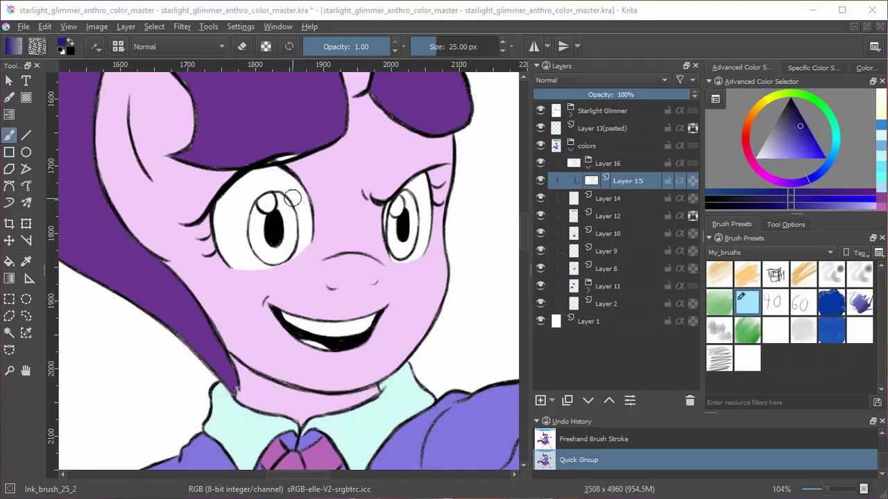
key(x)
key(x)
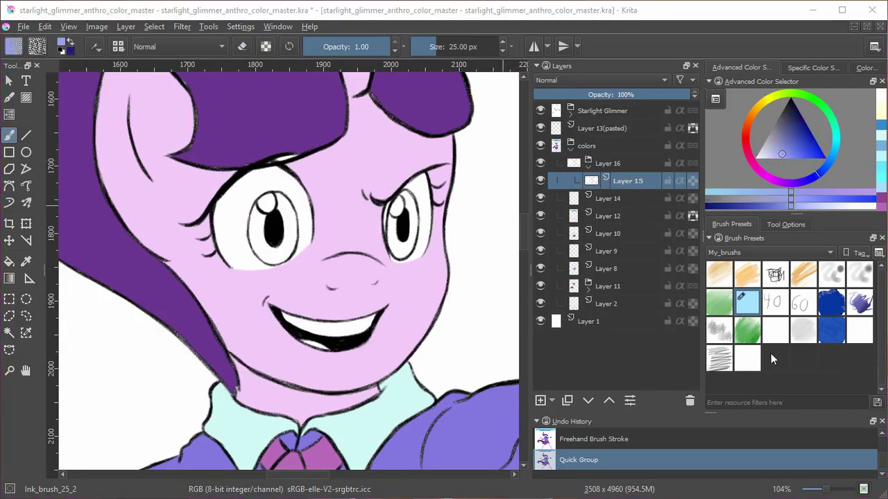
click(9, 332)
click(293, 237)
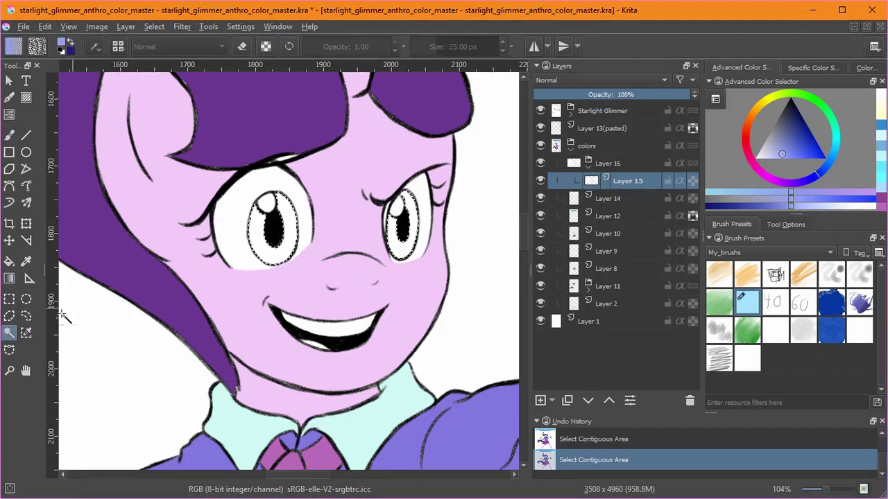
Fill the larger eye's iris with a downward dark-blue to periwinkle gradient, undoing the trial versions.
click(9, 279)
key(ctrl+z)
key(x)
drag(272, 207, 283, 264)
key(ctrl+z)
click(13, 46)
click(69, 117)
drag(272, 212, 283, 267)
key(ctrl+z)
drag(277, 229, 300, 286)
key(ctrl+z)
drag(272, 220, 279, 267)
Try selecting the narrower eye's iris, step back to check the selection options, and restore the first iris gradient.
click(9, 332)
click(403, 250)
key(ctrl+z)
key(ctrl+z)
key(ctrl+z)
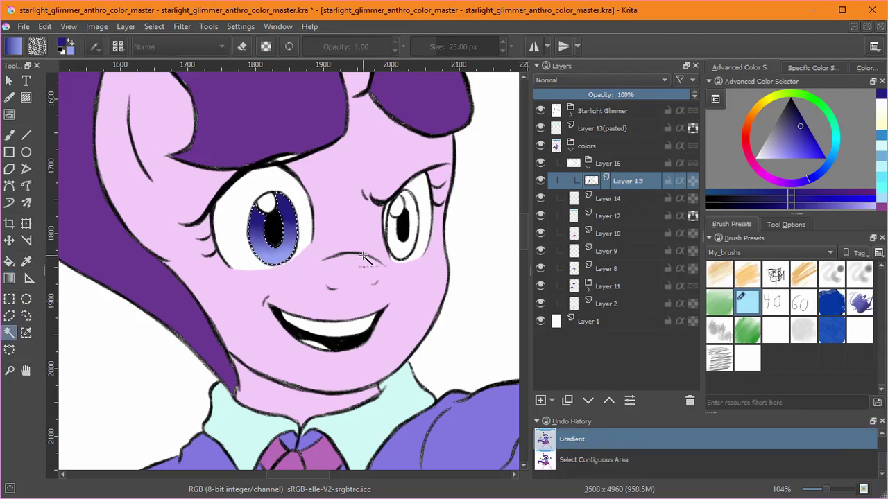
click(785, 224)
key(ctrl+shift+z)
key(g)
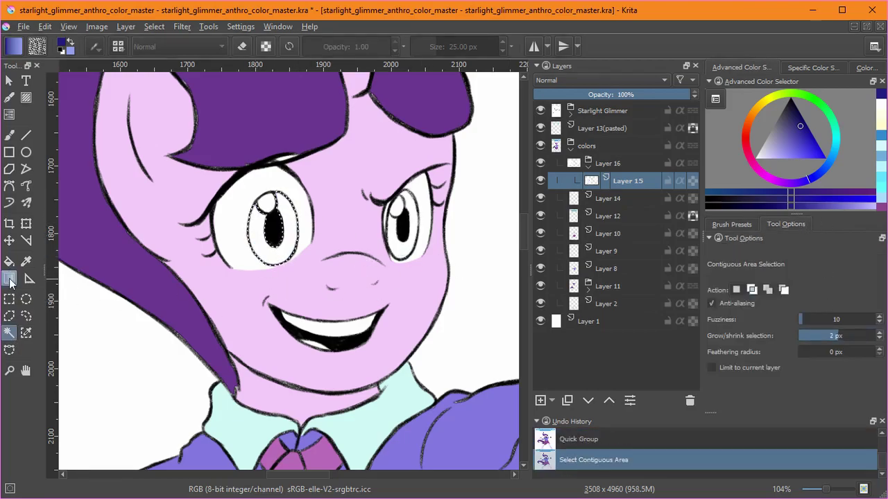
key(ctrl+shift+z)
Deselect the first iris, select the narrower eye's iris and fill it with the same dark-blue to periwinkle gradient.
click(154, 27)
click(170, 58)
click(25, 316)
click(406, 212)
key(g)
drag(422, 223, 404, 251)
key(ctrl+z)
key(ctrl+shift+z)
key(ctrl+z)
key(ctrl+shift+z)
key(ctrl+z)
key(ctrl+shift+z)
drag(368, 277, 420, 378)
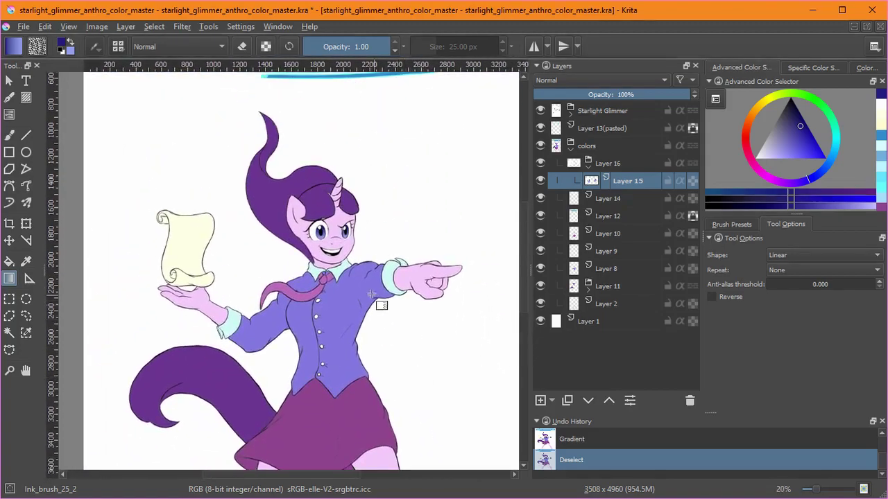
Pick up the hair purple and paint over the uncoloured gap in the fringe above the larger eye on Layer 7.
key(b)
ctrl+click(278, 212)
click(588, 166)
click(588, 271)
click(595, 284)
mouse_move(325, 207)
mouse_down()
mouse_move(288, 299)
mouse_move(298, 272)
mouse_up()
mouse_move(389, 275)
mouse_down()
mouse_move(353, 270)
mouse_move(298, 301)
mouse_up()
Try touching up the fringe with the Sketch_brush_02 preset, undo the stroke, and save the document.
click(736, 225)
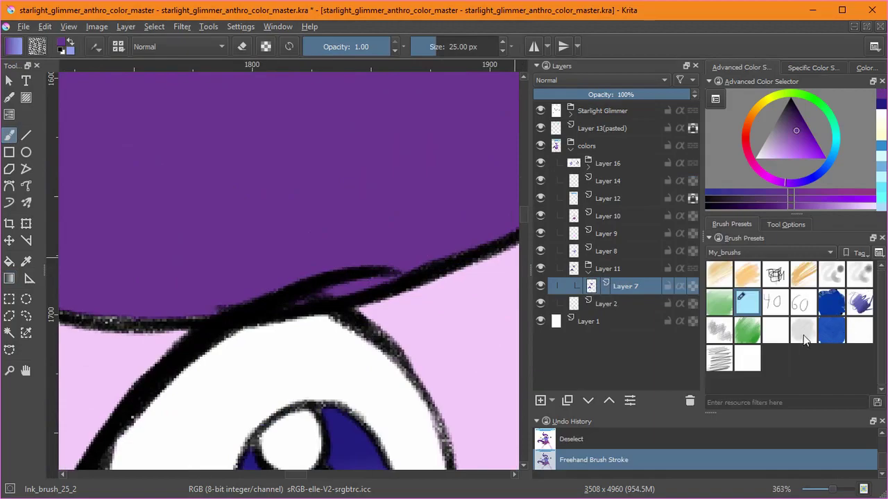
click(719, 359)
drag(368, 351, 494, 390)
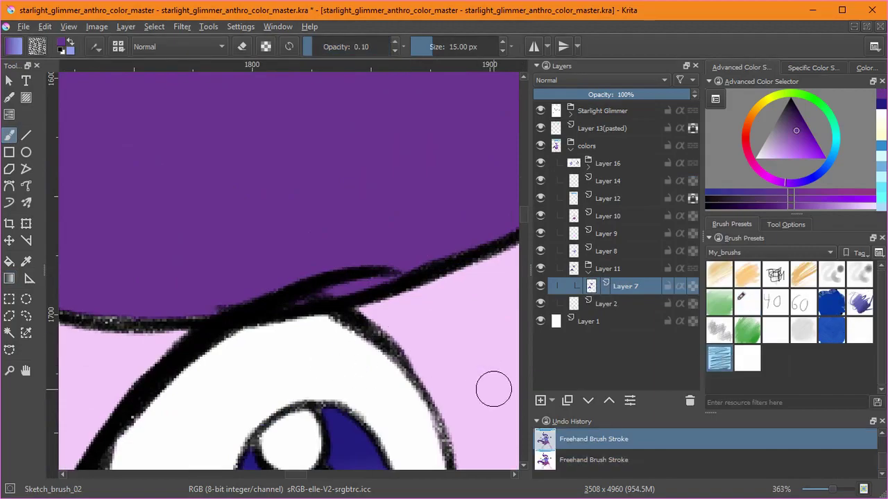
key(ctrl+shift+0)
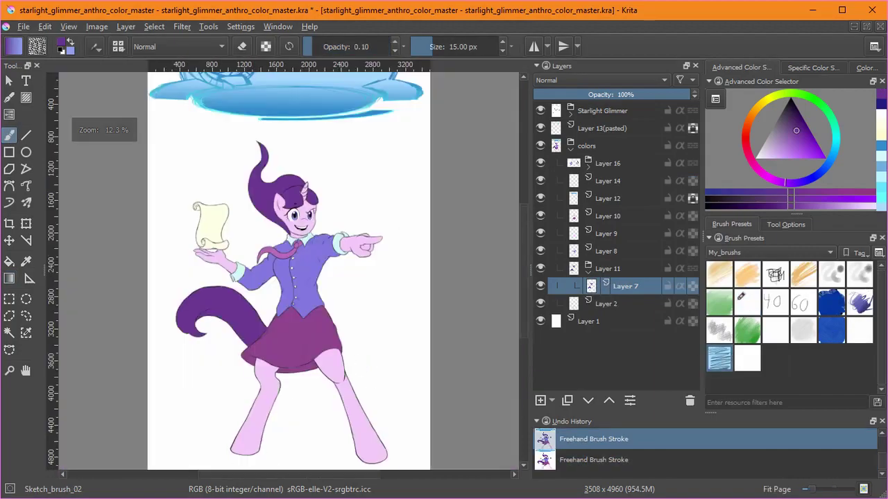
key(ctrl+s)
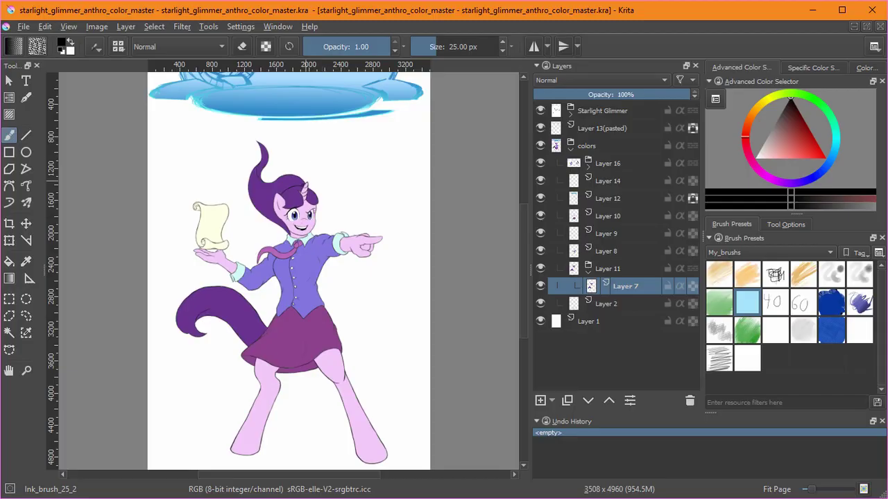
Try a lighter purple stroke on the fringe beside the horn and undo it.
scroll(432, 300, up, 5)
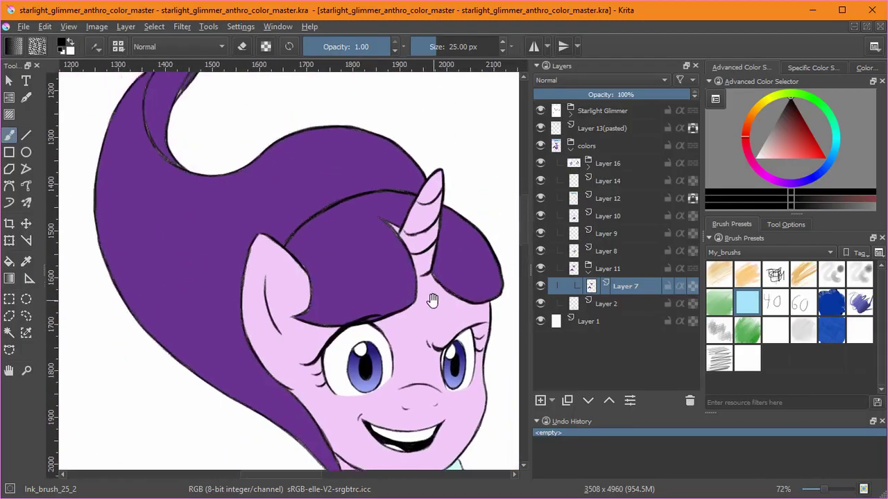
drag(432, 300, 425, 253)
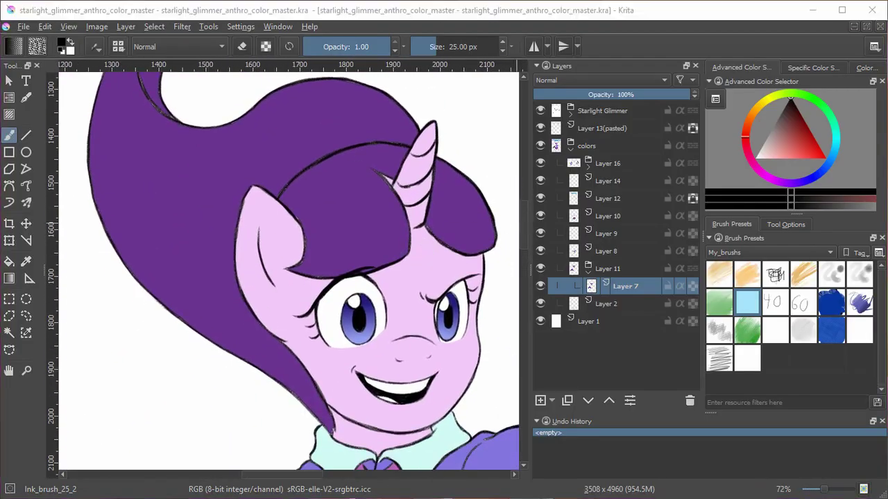
ctrl+click(272, 170)
drag(396, 215, 378, 238)
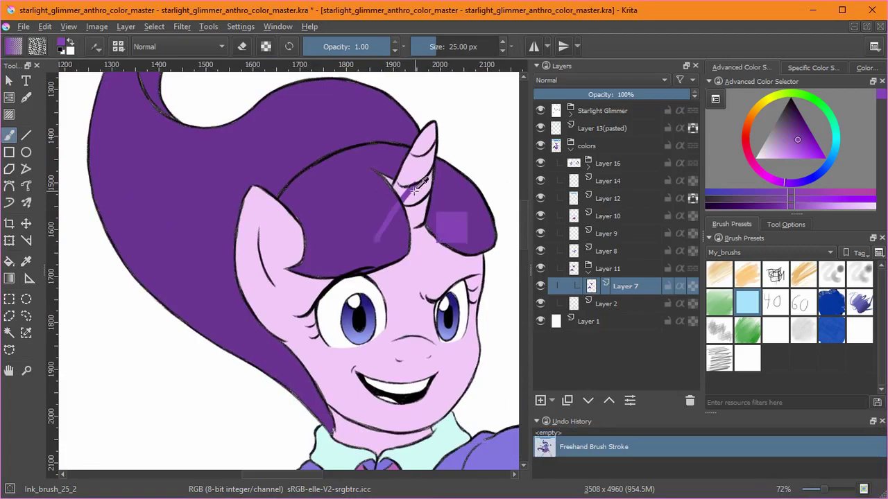
key(ctrl+z)
Pick up the base hair purple and touch up the hair fill along the edge of the ear.
scroll(347, 238, up, 3)
ctrl+click(386, 152)
drag(386, 152, 472, 228)
drag(275, 232, 316, 357)
key(ctrl+z)
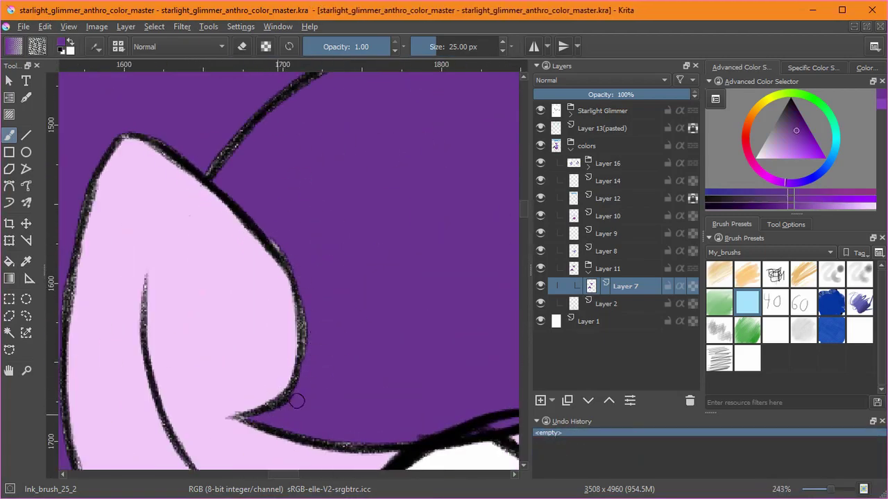
drag(282, 233, 310, 341)
drag(313, 354, 312, 230)
mouse_move(288, 291)
mouse_down()
mouse_move(406, 313)
mouse_move(302, 309)
mouse_up()
Switch to Sketch_brush_02 at 15 px and fill the small gaps along the hair outlines above the ear.
key(slash)
drag(239, 364, 253, 388)
key(ctrl+z)
drag(300, 142, 297, 137)
mouse_move(262, 183)
mouse_down()
mouse_move(412, 295)
mouse_move(412, 305)
mouse_up()
drag(430, 132, 84, 360)
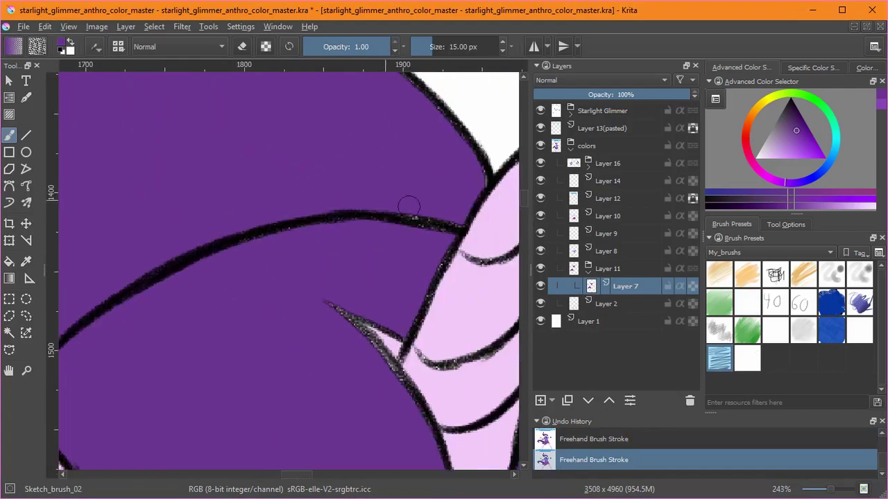
Fill the small gaps in the hair colour along the pointed strand and outlines beside the horn's base.
drag(327, 304, 401, 390)
drag(406, 420, 333, 260)
drag(397, 309, 455, 409)
mouse_move(440, 347)
mouse_down()
mouse_move(331, 231)
mouse_move(404, 356)
mouse_up()
drag(288, 192, 386, 254)
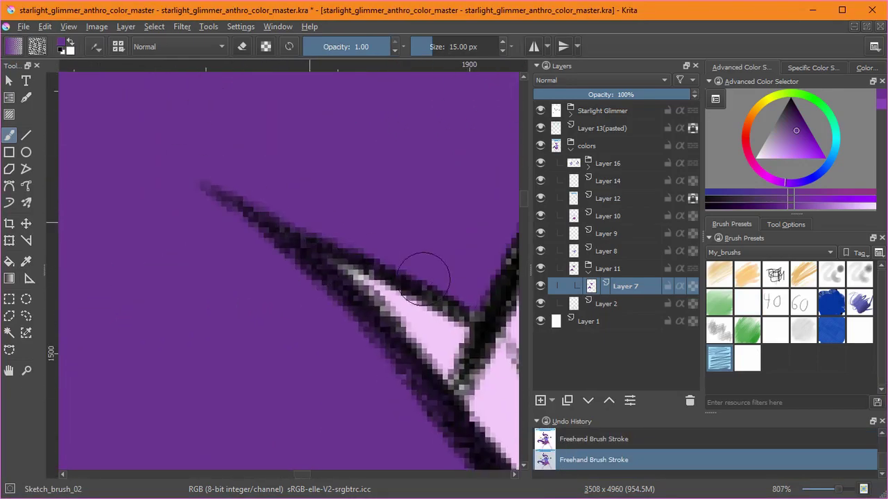
drag(147, 97, 299, 236)
scroll(298, 237, up, 4)
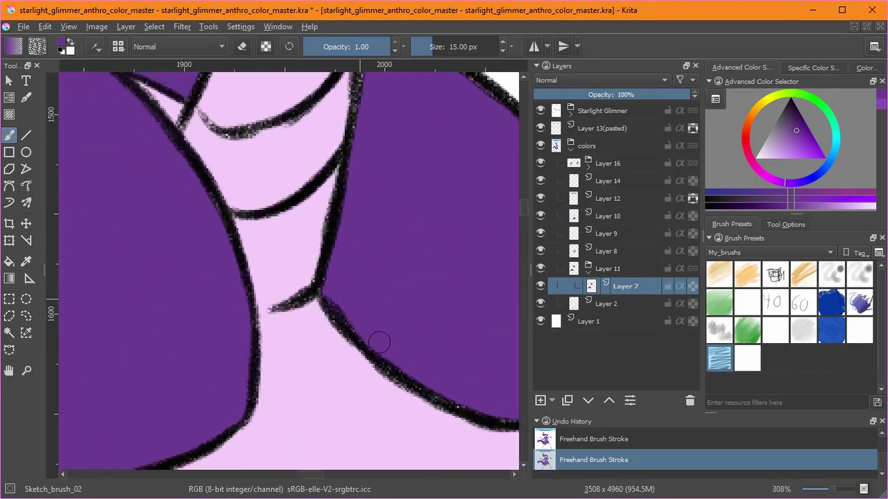
Touch up the purple fill along the fringe lock beyond the horn and the upper outline of the hair.
scroll(437, 332, down, 2)
scroll(444, 312, right, 4)
drag(447, 352, 461, 321)
key(e)
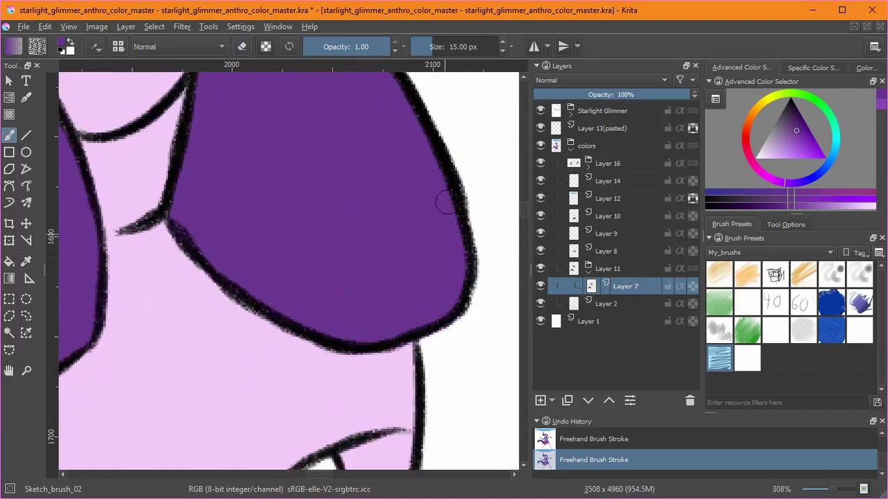
drag(389, 132, 430, 284)
drag(387, 171, 365, 157)
drag(284, 150, 404, 349)
drag(142, 142, 456, 320)
drag(374, 185, 312, 180)
drag(139, 269, 400, 214)
drag(153, 291, 374, 246)
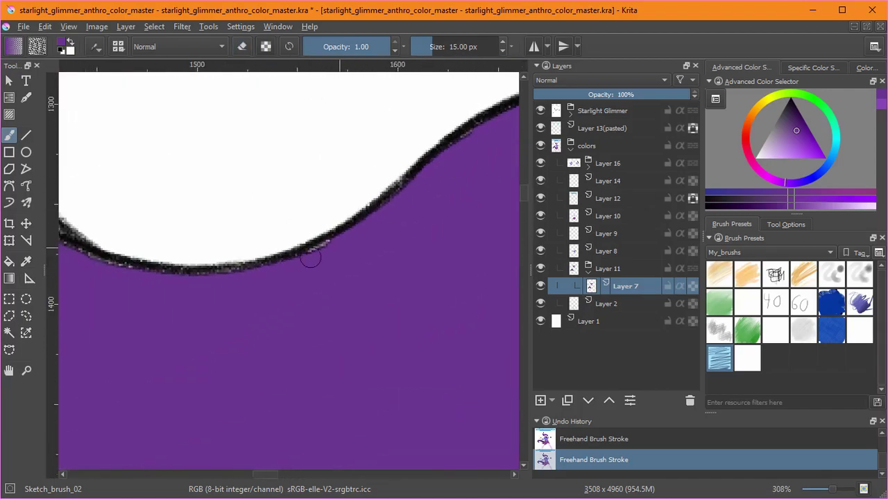
Touch up the purple fill along the outlines of the upswept lock as far as its pointed tip.
scroll(310, 258, up, 3)
scroll(250, 277, left, 3)
scroll(283, 267, up, 2)
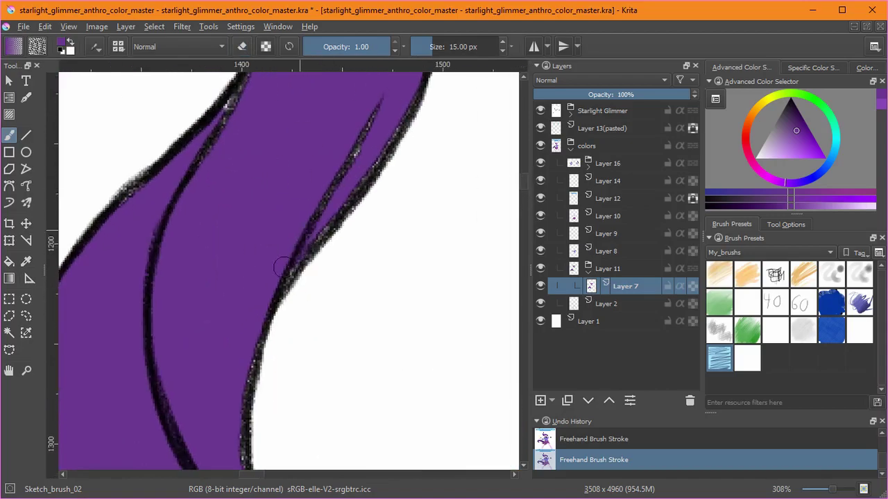
scroll(283, 267, up, 9)
scroll(312, 384, left, 2)
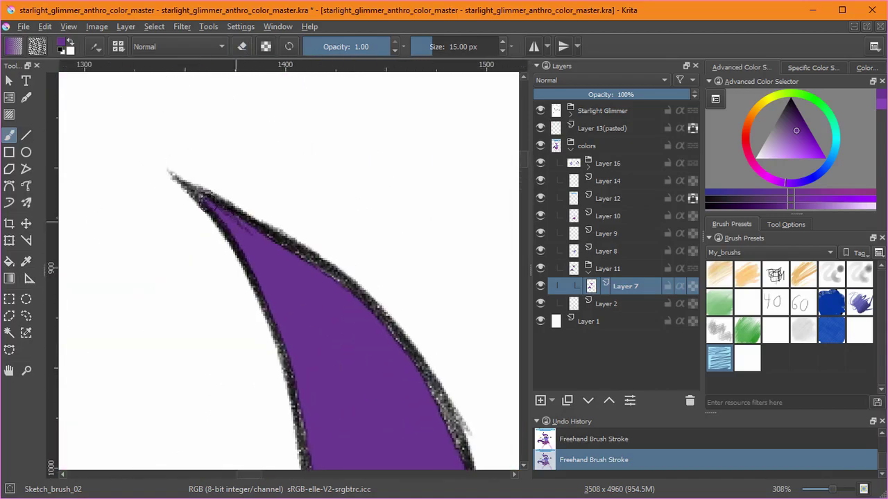
drag(424, 420, 340, 334)
drag(339, 280, 365, 379)
scroll(365, 378, down, 4)
drag(347, 430, 311, 357)
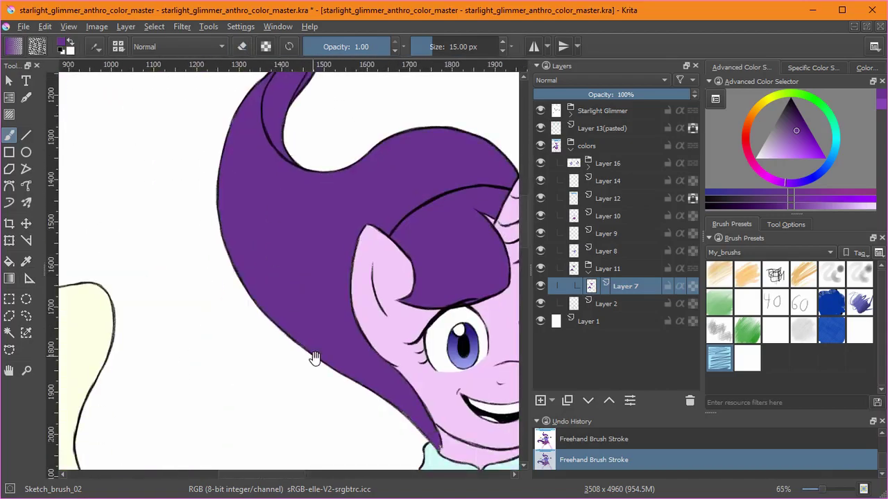
Fill the remaining gaps along the hair outlines at the back of the head with the base purple.
scroll(388, 416, up, 5)
drag(409, 450, 372, 424)
mouse_move(382, 340)
mouse_down()
mouse_move(393, 299)
mouse_move(337, 144)
mouse_up()
drag(298, 118, 357, 360)
drag(398, 368, 310, 222)
drag(250, 301, 343, 234)
mouse_move(156, 170)
mouse_down()
mouse_move(355, 343)
mouse_move(292, 254)
mouse_up()
drag(306, 295, 436, 437)
Erase purple spilling past the hair outline and switch back to painting.
key(e)
drag(325, 343, 348, 362)
drag(317, 205, 316, 291)
drag(313, 229, 310, 402)
drag(328, 347, 329, 275)
key(e)
Touch up the purple fill along the outlines of the tail.
drag(215, 341, 240, 159)
mouse_move(328, 251)
mouse_down()
mouse_move(331, 324)
mouse_move(351, 83)
mouse_up()
drag(250, 451, 276, 233)
drag(129, 216, 132, 171)
drag(318, 197, 486, 102)
drag(222, 349, 264, 214)
drag(129, 326, 167, 368)
drag(260, 186, 258, 225)
drag(275, 304, 269, 211)
mouse_move(203, 298)
mouse_down()
mouse_move(200, 228)
mouse_move(198, 258)
mouse_up()
mouse_move(264, 158)
mouse_down()
mouse_move(291, 341)
mouse_move(252, 90)
mouse_up()
mouse_move(489, 425)
mouse_down()
mouse_move(293, 211)
mouse_move(276, 287)
mouse_up()
drag(260, 412, 222, 311)
drag(416, 104, 324, 419)
drag(361, 90, 263, 408)
drag(208, 320, 253, 209)
drag(375, 109, 294, 223)
mouse_move(294, 223)
mouse_down()
mouse_move(442, 145)
mouse_move(252, 204)
mouse_move(270, 318)
mouse_up()
drag(326, 179, 343, 167)
mouse_move(451, 101)
mouse_down()
mouse_move(371, 212)
mouse_move(240, 283)
mouse_move(377, 242)
mouse_move(303, 351)
mouse_move(370, 147)
mouse_move(404, 150)
mouse_move(323, 298)
mouse_move(335, 303)
mouse_move(281, 289)
mouse_move(418, 142)
mouse_move(437, 159)
mouse_move(352, 295)
mouse_move(402, 222)
mouse_move(344, 242)
mouse_move(375, 343)
mouse_up()
scroll(345, 242, down, 4)
scroll(375, 319, down, 3)
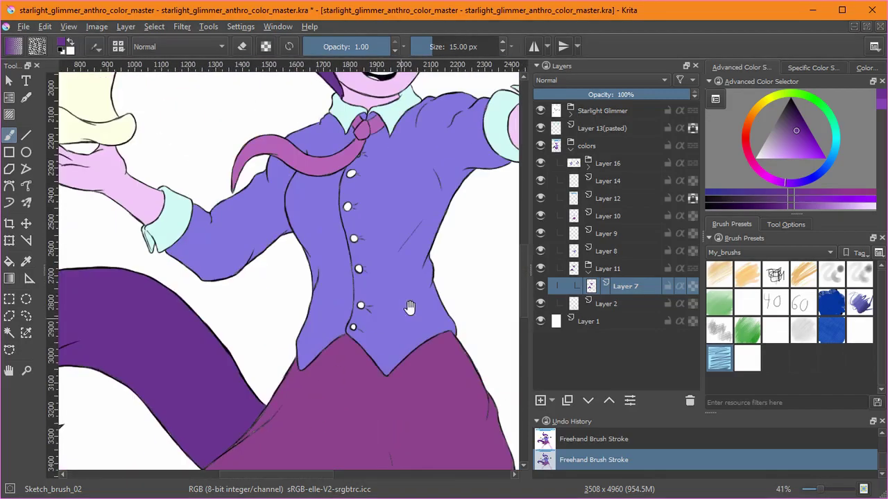
Select the painted area of Layer 7, add it to the Layer 11 group as a transparency mask, and deselect.
click(154, 27)
click(218, 216)
click(615, 270)
click(551, 401)
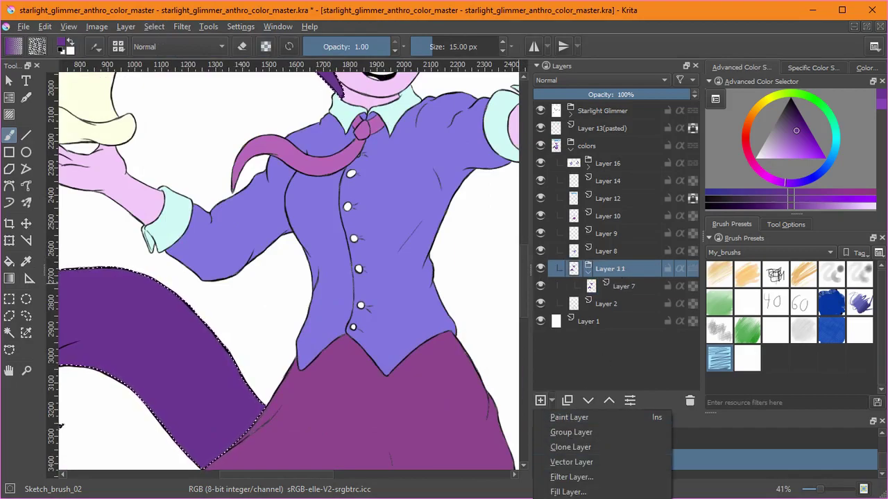
click(579, 498)
click(154, 27)
click(169, 57)
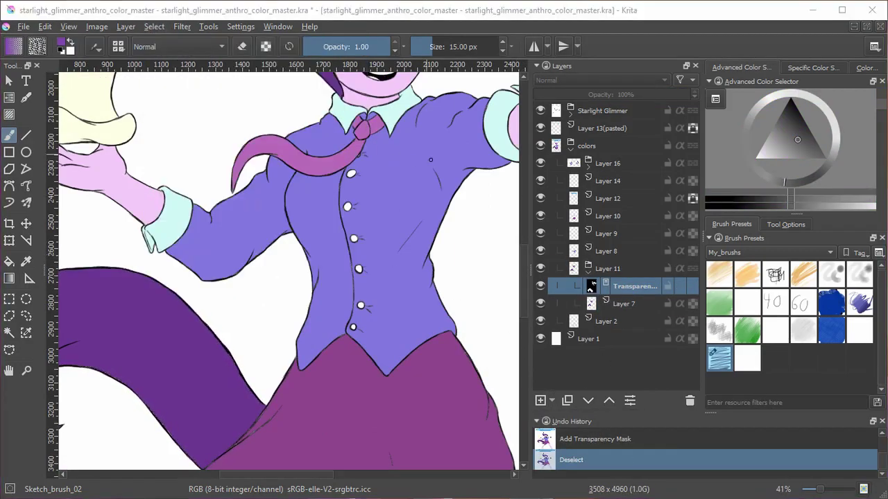
Try lighter purple test strokes on the hair in Layer 7 and undo them.
click(610, 269)
click(625, 304)
drag(347, 174, 374, 397)
drag(299, 199, 298, 215)
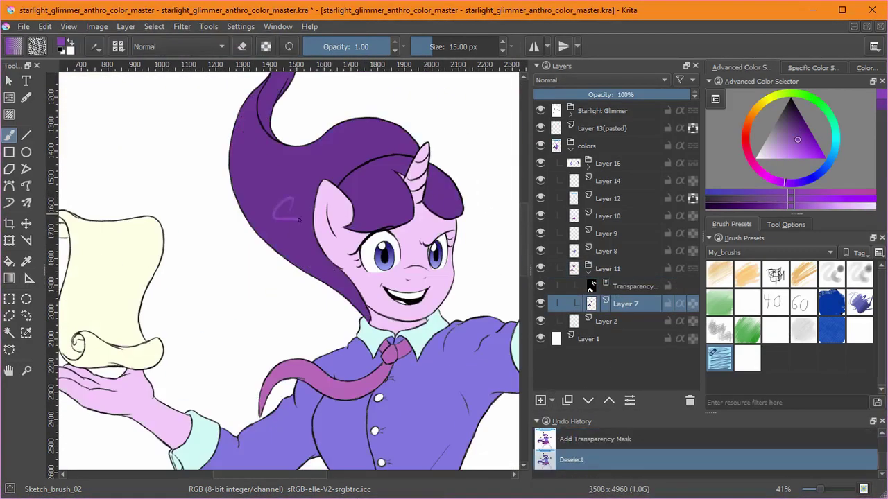
key(ctrl+z)
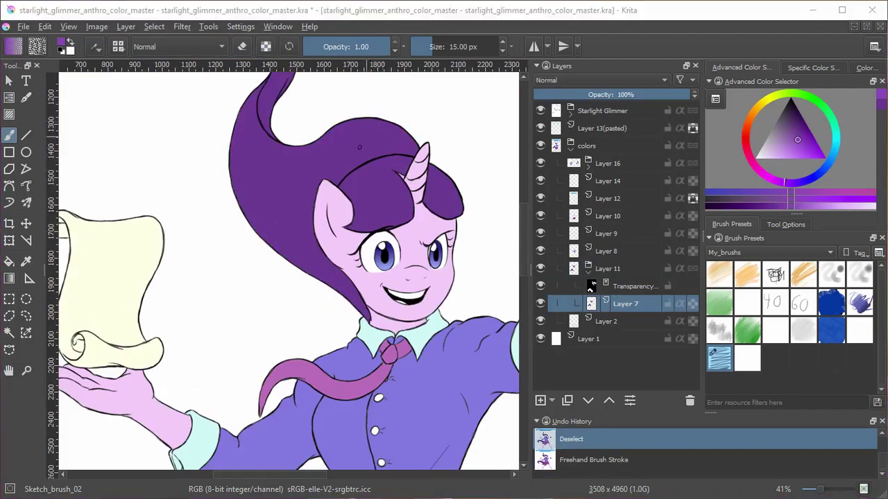
scroll(369, 133, up, 4)
click(402, 238)
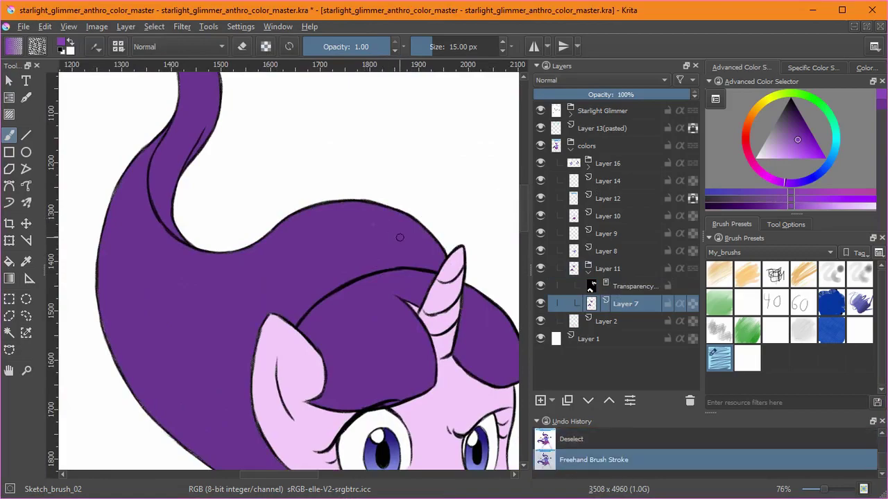
key(ctrl+z)
Try painting a lighter purple band over the head and up the hair lock on Layer 7, and undo it.
drag(397, 238, 233, 179)
drag(256, 244, 264, 188)
drag(302, 348, 259, 423)
mouse_move(339, 277)
mouse_down()
mouse_move(291, 226)
mouse_move(243, 267)
mouse_up()
mouse_move(247, 167)
mouse_down()
mouse_move(288, 121)
mouse_move(238, 139)
mouse_up()
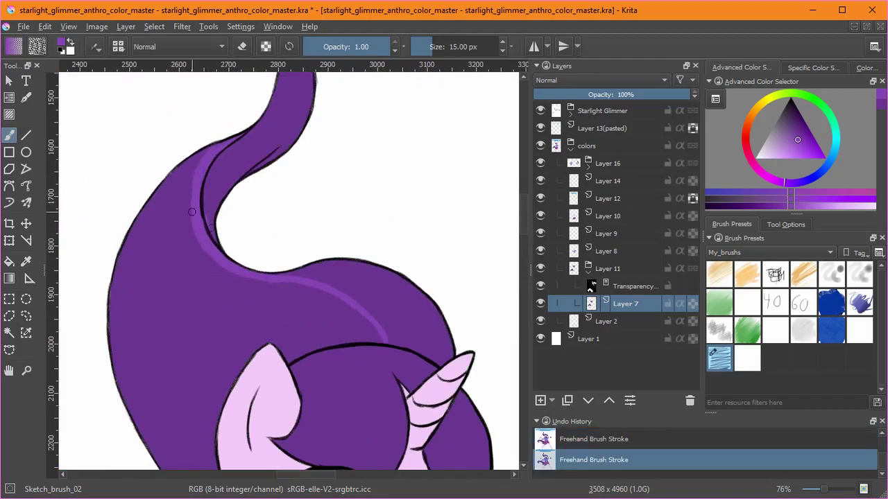
key(ctrl+z)
key(ctrl+z)
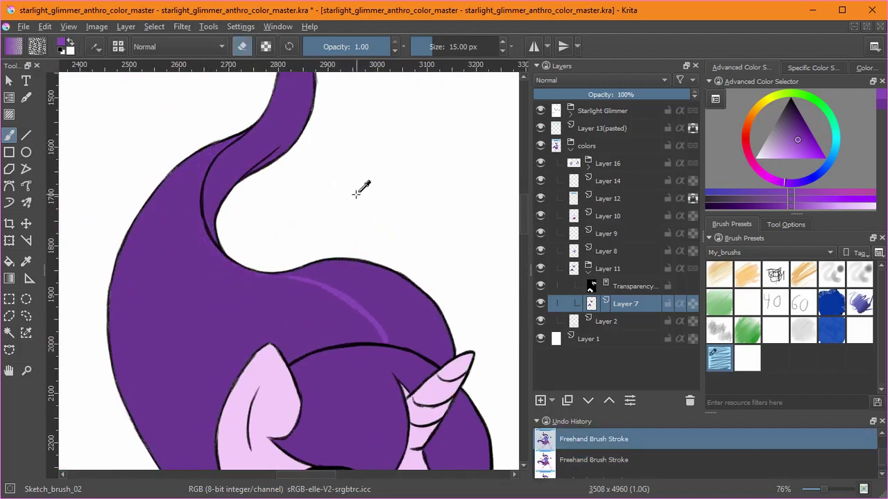
Add a paint layer above Layer 7 and paint a lighter purple band from above the fringe up into the swept lock.
click(541, 403)
key(e)
mouse_move(439, 276)
mouse_down()
mouse_move(434, 321)
mouse_move(390, 373)
mouse_up()
drag(319, 390, 325, 347)
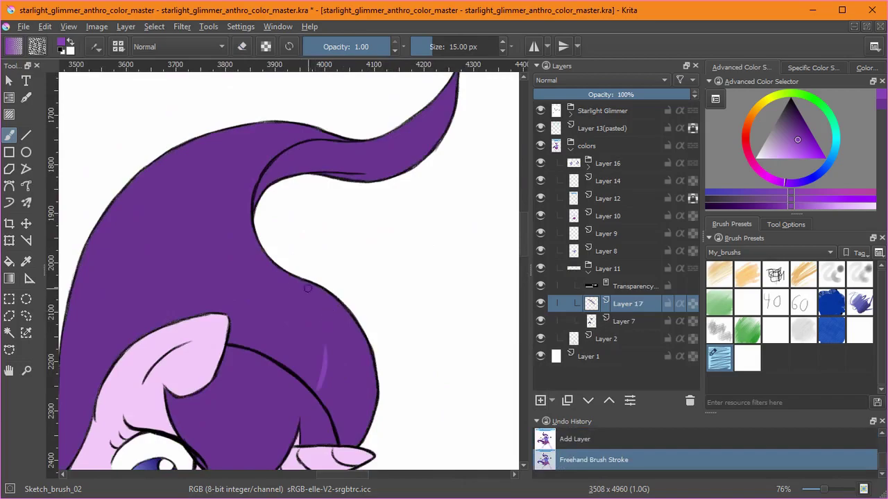
drag(305, 312, 268, 259)
key(ctrl+z)
drag(327, 264, 312, 303)
drag(246, 326, 282, 275)
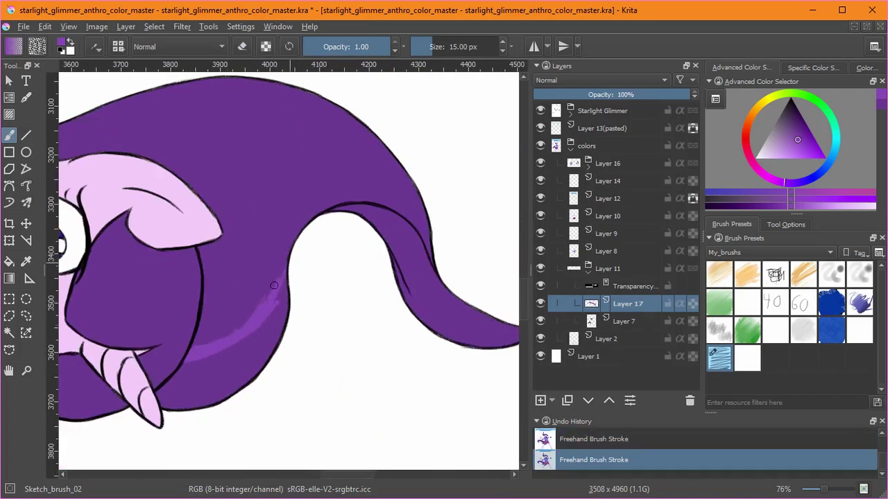
drag(345, 266, 316, 127)
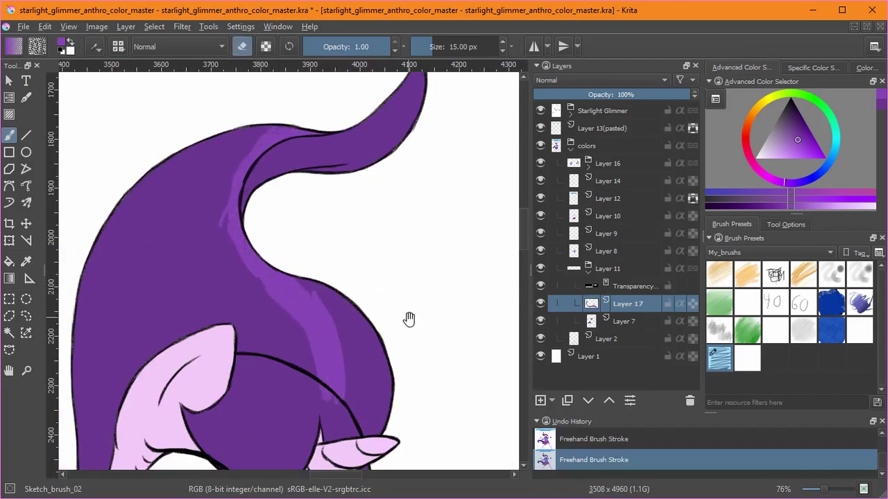
Erase the rough edges of the lighter purple hair band to smooth its curve.
drag(403, 311, 390, 209)
key(6)
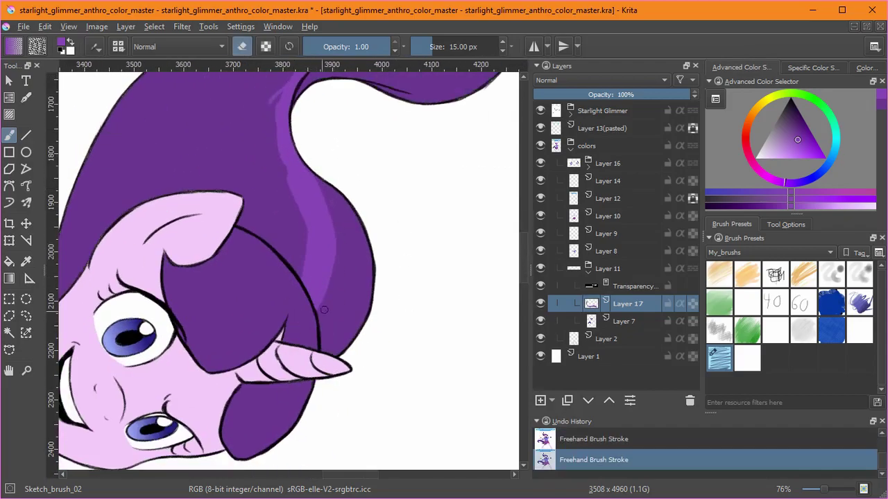
scroll(271, 190, up, 2)
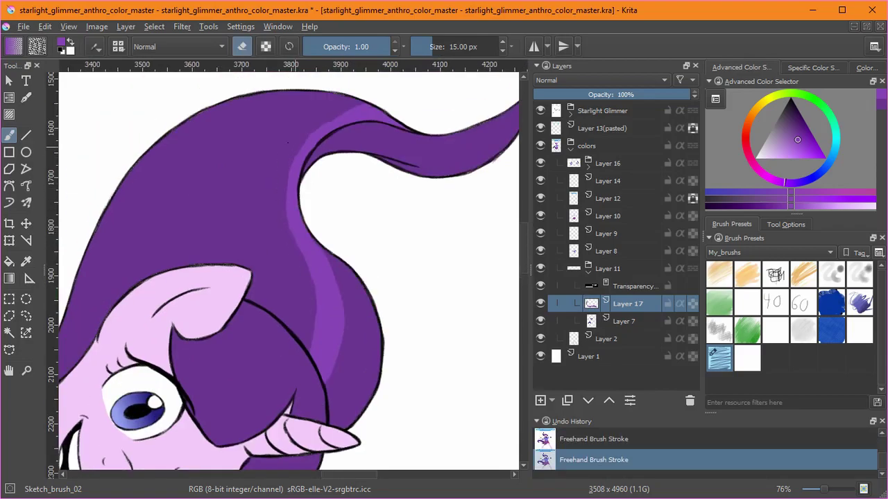
key(5)
drag(143, 130, 211, 198)
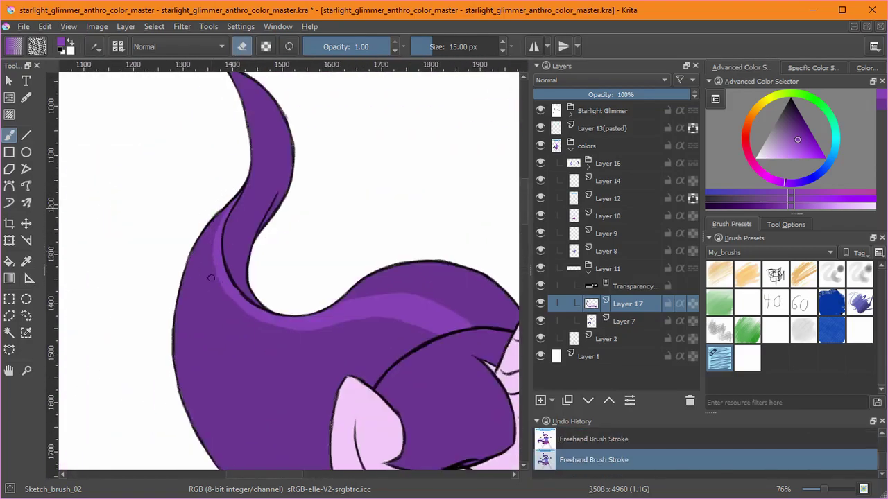
drag(439, 223, 370, 127)
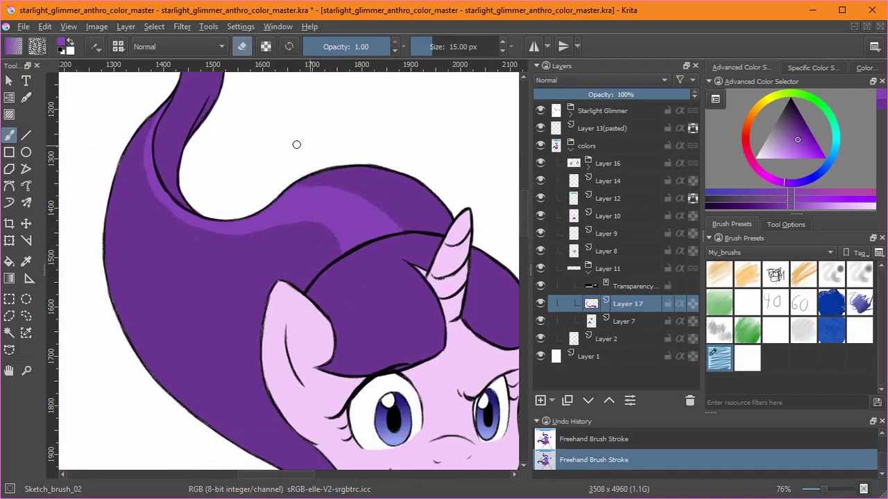
Paint a narrow lighter purple strip along the hair's outer edge just above the horn and trim it.
scroll(430, 167, down, 2)
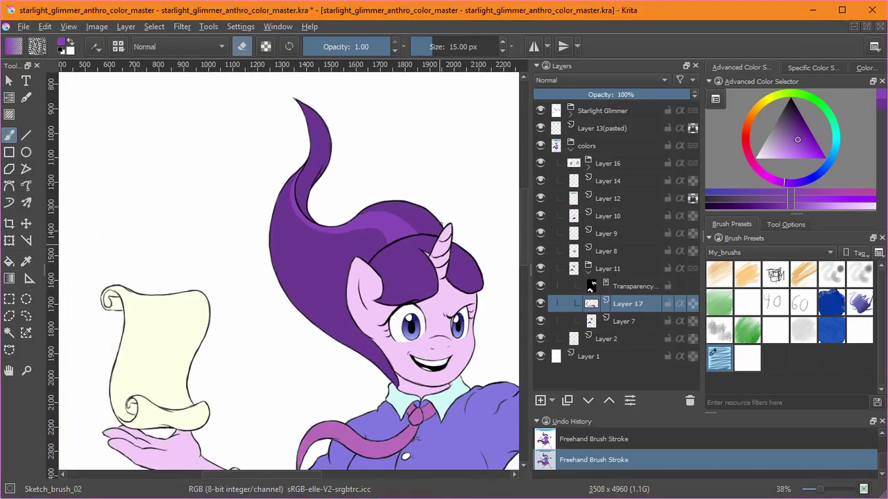
scroll(429, 231, up, 3)
key(ctrl+z)
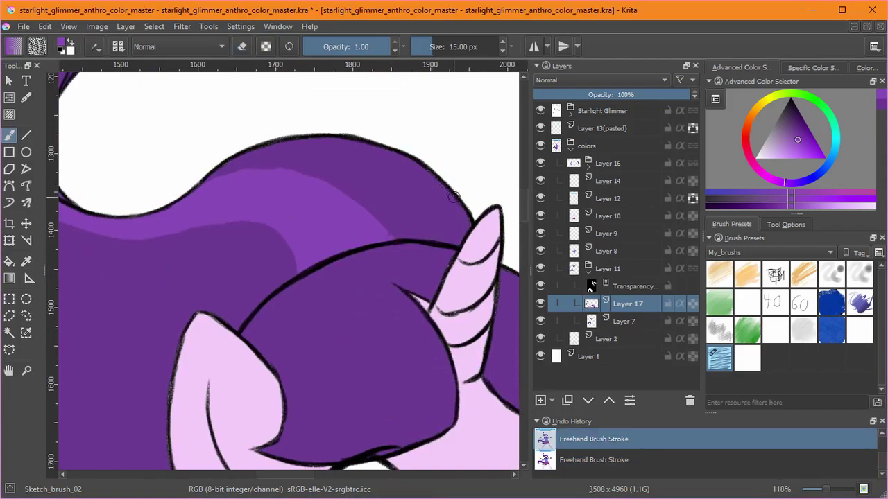
key(ctrl+shift+z)
key(e)
key(e)
key(e)
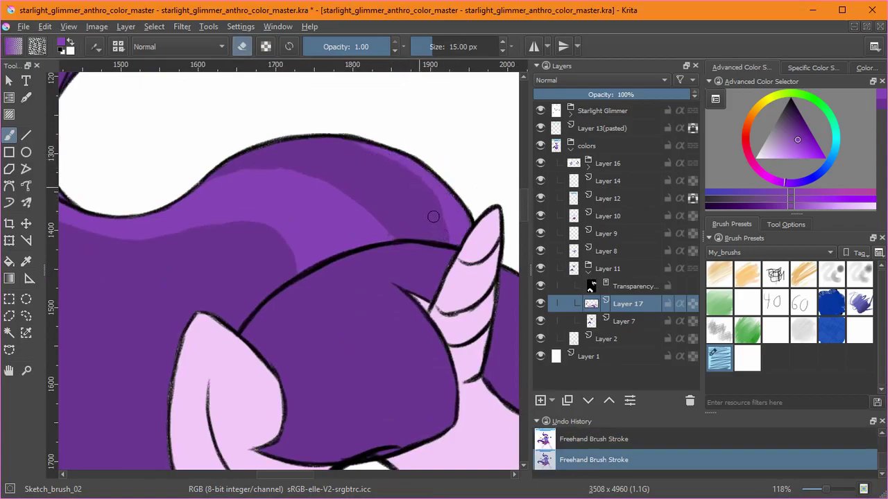
Paint a lighter purple strip along the tail's inner edge from the skirt to the curl.
ctrl+drag(444, 211, 397, 444)
drag(396, 447, 402, 150)
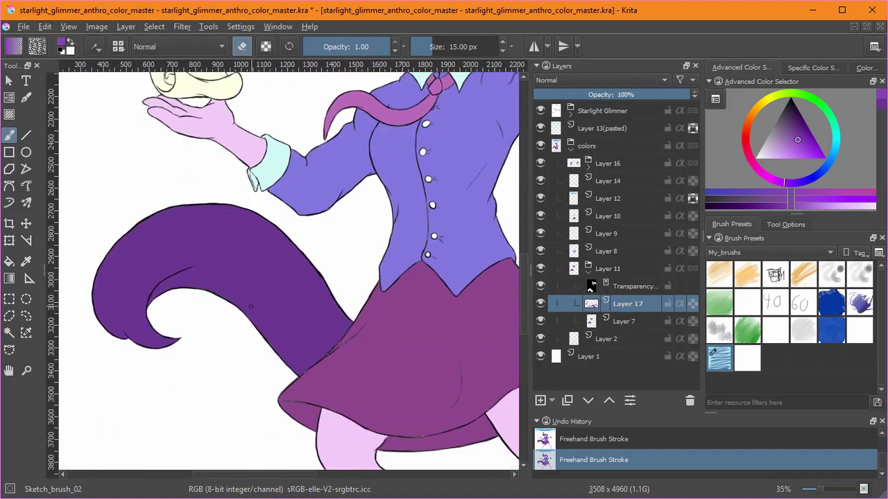
key(e)
scroll(251, 290, up, 4)
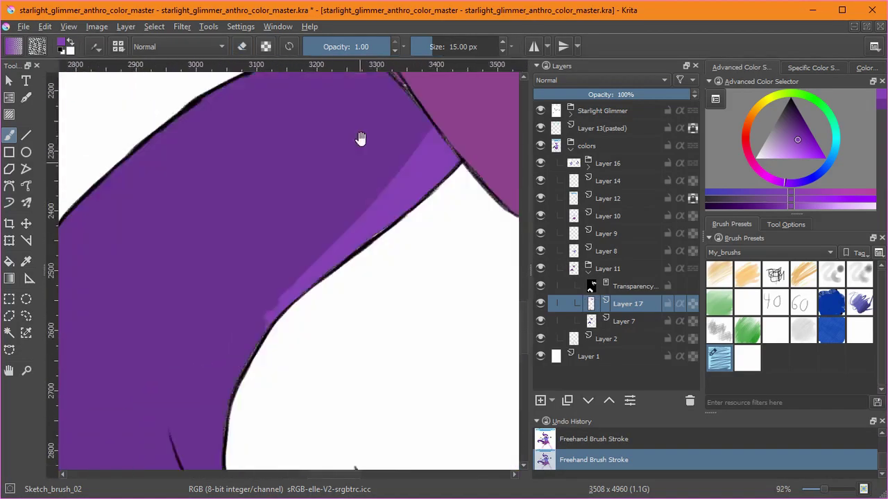
drag(258, 295, 238, 424)
mouse_move(238, 425)
mouse_down()
mouse_move(236, 350)
mouse_move(267, 248)
mouse_up()
mouse_move(309, 355)
shift+mouse_down()
mouse_move(241, 342)
mouse_move(317, 252)
shift+mouse_up()
drag(219, 246, 210, 288)
drag(362, 153, 342, 154)
shift+drag(243, 244, 267, 305)
drag(267, 305, 343, 361)
mouse_move(249, 381)
mouse_down()
mouse_move(260, 220)
mouse_move(246, 117)
mouse_up()
Undo the stray pink stroke, restore the lighter purple, and paint a strip along the outer edge of the tail's curl.
key(5)
scroll(350, 173, down, 8)
drag(365, 199, 391, 390)
scroll(327, 303, up, 6)
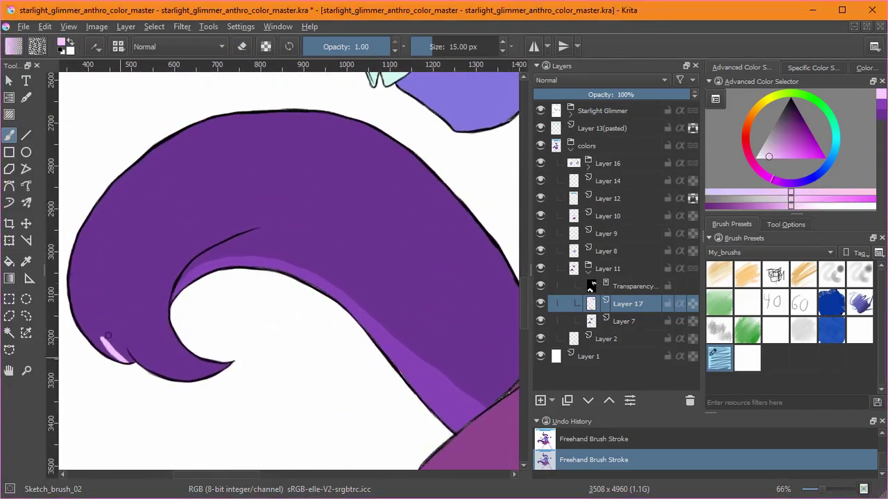
key(ctrl+z)
click(883, 108)
mouse_move(125, 359)
mouse_down()
mouse_move(99, 301)
mouse_move(159, 146)
mouse_up()
mouse_move(193, 122)
mouse_down()
mouse_move(89, 252)
mouse_move(117, 185)
mouse_move(73, 264)
mouse_move(91, 351)
mouse_move(110, 361)
mouse_up()
scroll(391, 196, down, 3)
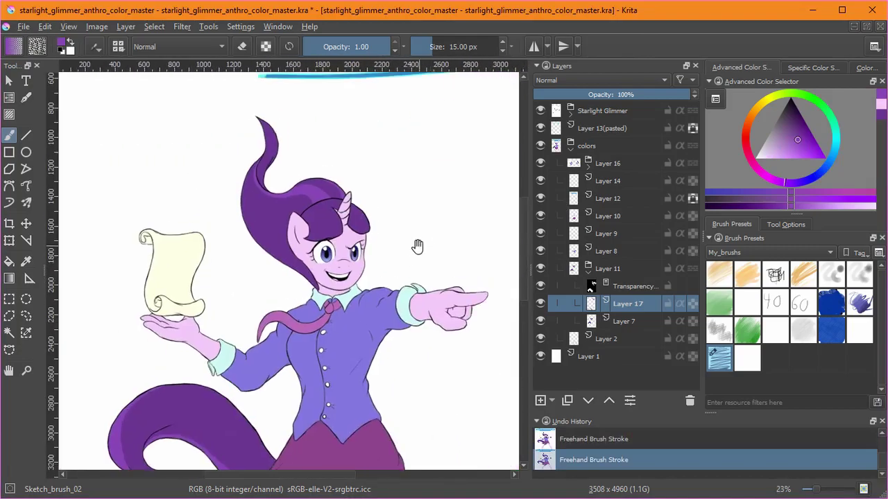
Add another paint layer, pick up the cuffs' teal, and fill a stripe on the hair above the fringe.
drag(419, 248, 432, 181)
key(Insert)
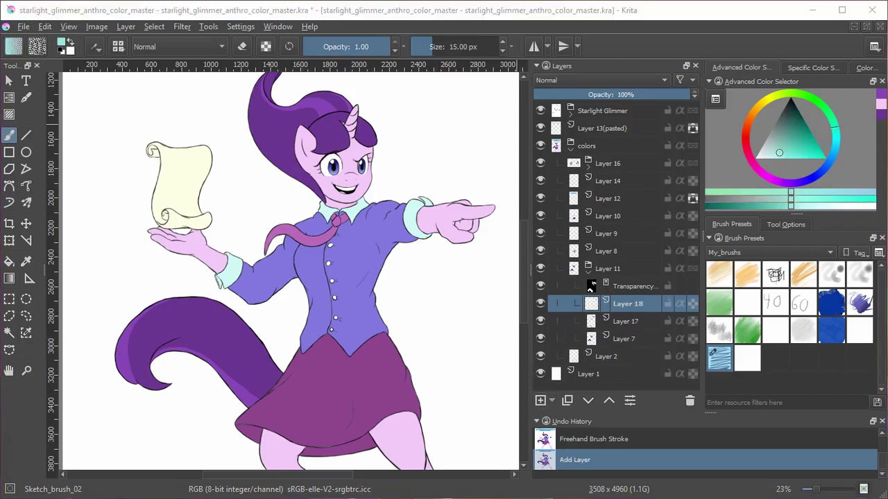
scroll(319, 86, up, 6)
mouse_move(232, 161)
mouse_down()
mouse_move(342, 144)
mouse_move(389, 170)
mouse_move(417, 210)
mouse_move(404, 144)
mouse_move(423, 149)
mouse_move(467, 219)
mouse_move(408, 143)
mouse_move(314, 140)
mouse_move(430, 179)
mouse_up()
Erase the uneven edges of the teal hair stripe above the fringe and return to painting.
key(e)
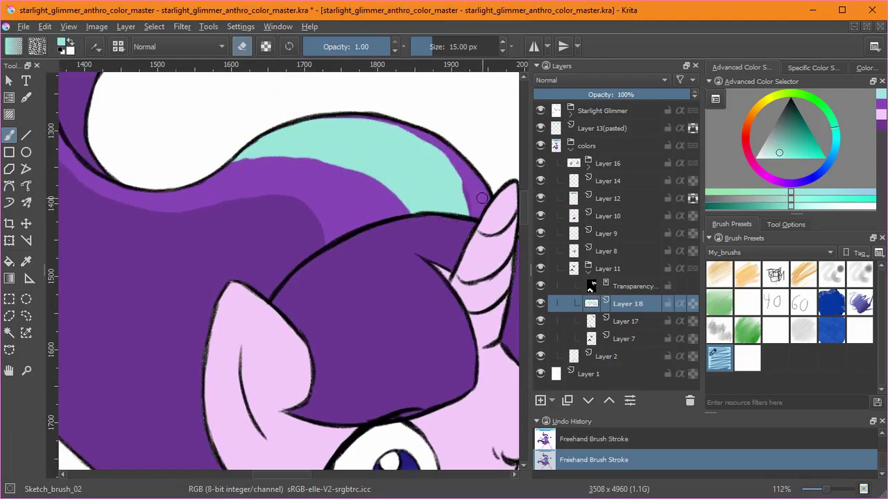
drag(414, 223, 428, 191)
drag(339, 138, 360, 206)
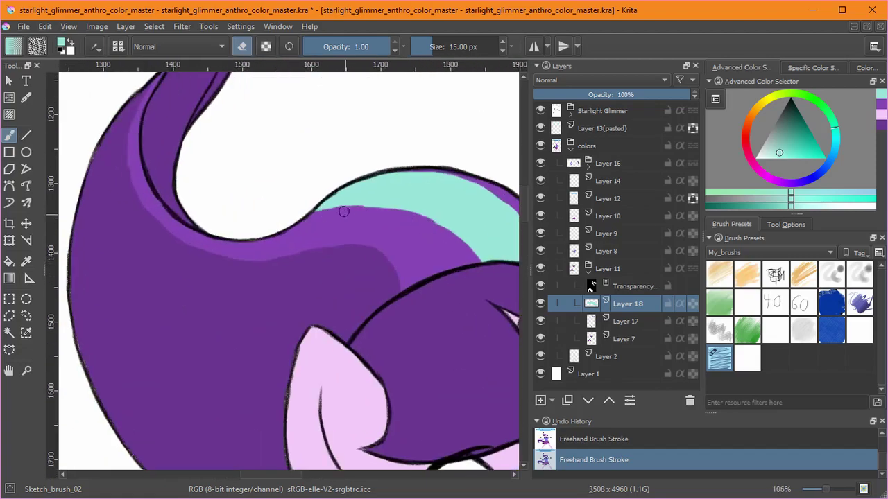
scroll(343, 212, down, 6)
scroll(359, 213, up, 6)
drag(332, 141, 361, 195)
key(e)
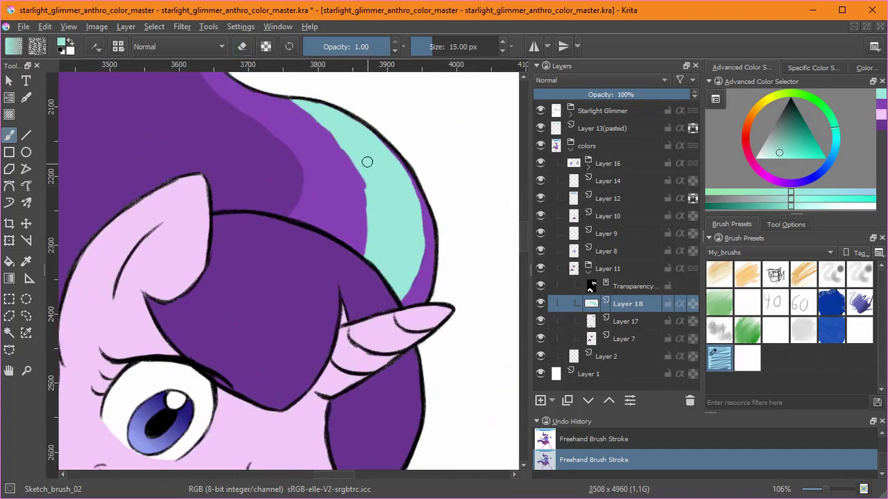
Paint a wide teal stripe down the fringe section between the ear and the horn.
drag(263, 292, 331, 156)
key(5)
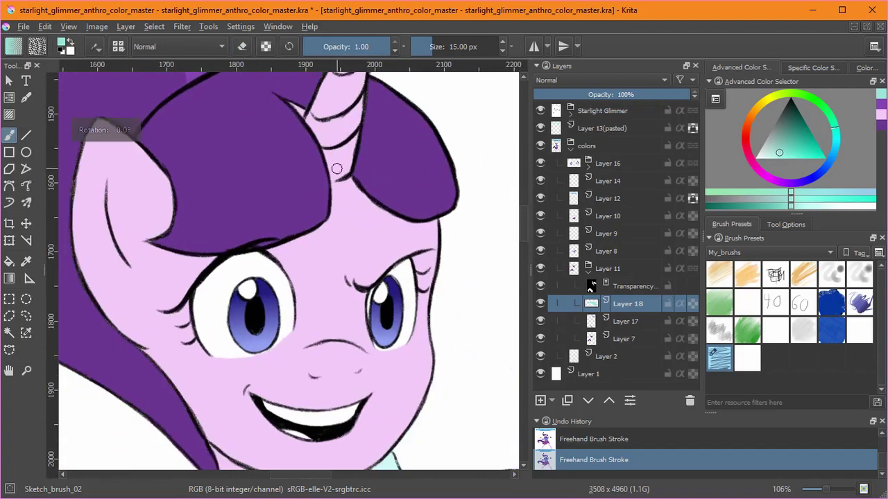
drag(270, 170, 319, 227)
mouse_move(229, 161)
mouse_down()
mouse_move(265, 217)
mouse_move(267, 312)
mouse_up()
drag(277, 139, 306, 173)
mouse_move(285, 143)
mouse_down()
mouse_move(312, 183)
mouse_move(358, 290)
mouse_up()
mouse_move(298, 182)
mouse_down()
mouse_move(261, 147)
mouse_move(274, 191)
mouse_move(343, 295)
mouse_move(312, 300)
mouse_move(267, 183)
mouse_move(298, 277)
mouse_move(310, 197)
mouse_up()
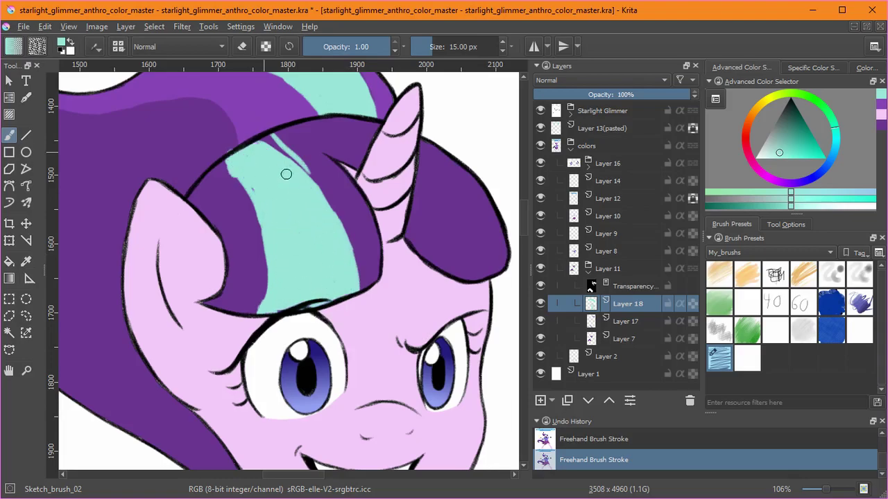
Erase the stray teal streaks and rough edges around the stripe between the ear and the horn.
key(e)
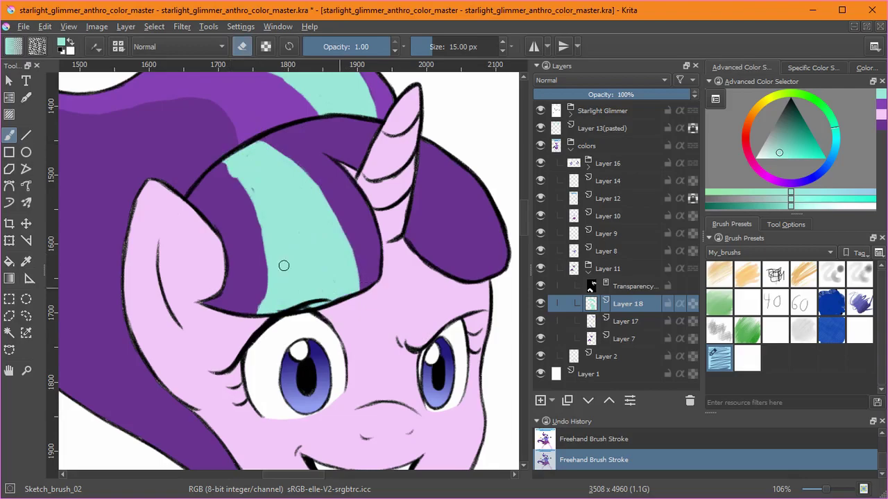
scroll(455, 296, down, 3)
scroll(350, 240, up, 3)
mouse_move(267, 159)
mouse_down()
mouse_move(297, 211)
mouse_move(314, 304)
mouse_up()
mouse_move(276, 147)
mouse_down()
mouse_move(316, 274)
mouse_move(299, 333)
mouse_up()
Paint a teal stripe on the fringe section beyond the horn, trimming its outer edge and tapering it toward the horn.
mouse_move(433, 184)
mouse_down()
mouse_move(412, 183)
mouse_move(303, 233)
mouse_up()
mouse_move(378, 190)
mouse_down()
mouse_move(417, 299)
mouse_move(386, 195)
mouse_move(421, 256)
mouse_move(437, 333)
mouse_up()
key(e)
drag(408, 194, 451, 258)
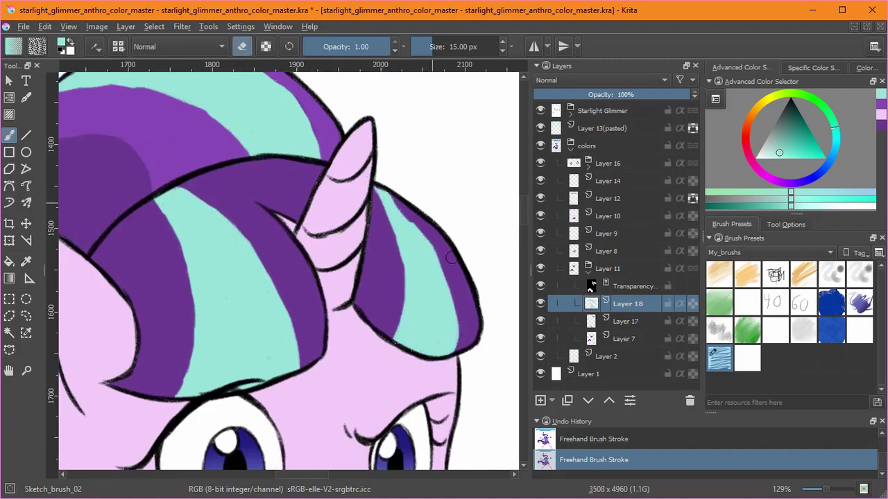
drag(368, 179, 449, 260)
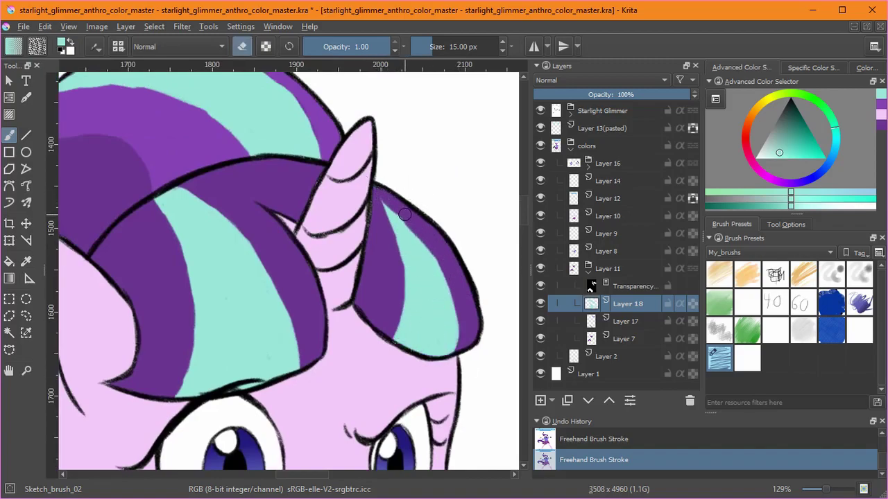
key(e)
drag(371, 201, 389, 230)
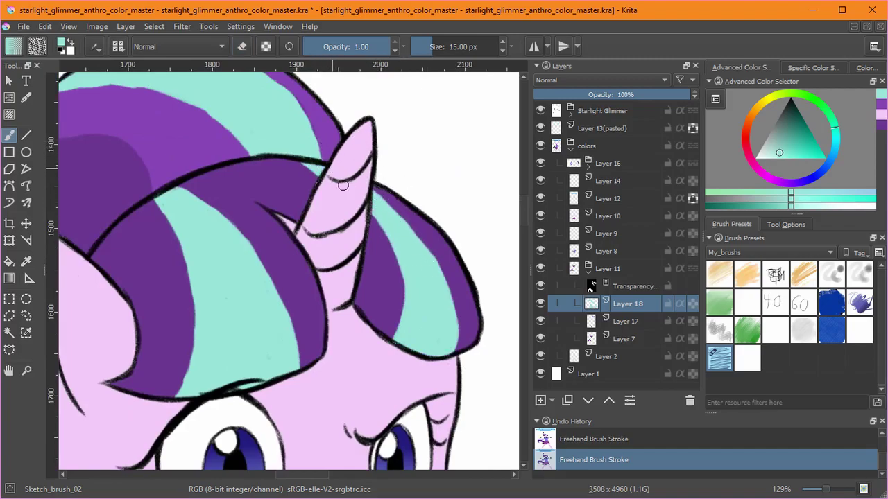
Paint a thin teal sliver on the fringe just behind the horn and trim its edges.
key(e)
scroll(455, 260, down, 5)
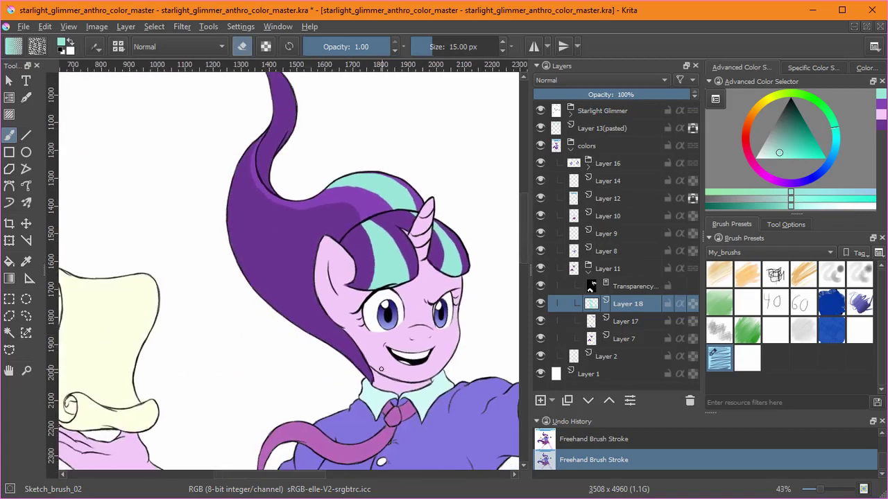
scroll(421, 262, up, 5)
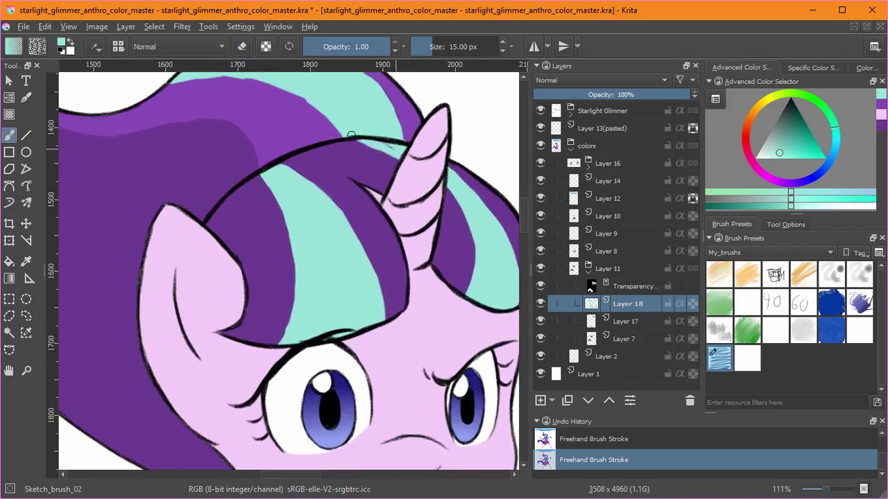
drag(375, 141, 409, 150)
key(e)
mouse_move(385, 134)
mouse_down()
mouse_move(377, 134)
mouse_move(395, 137)
mouse_up()
key(e)
mouse_move(385, 146)
mouse_down()
mouse_move(347, 146)
mouse_move(362, 135)
mouse_move(389, 148)
mouse_move(348, 149)
mouse_move(376, 132)
mouse_move(422, 158)
mouse_move(400, 152)
mouse_up()
key(e)
key(e)
key(e)
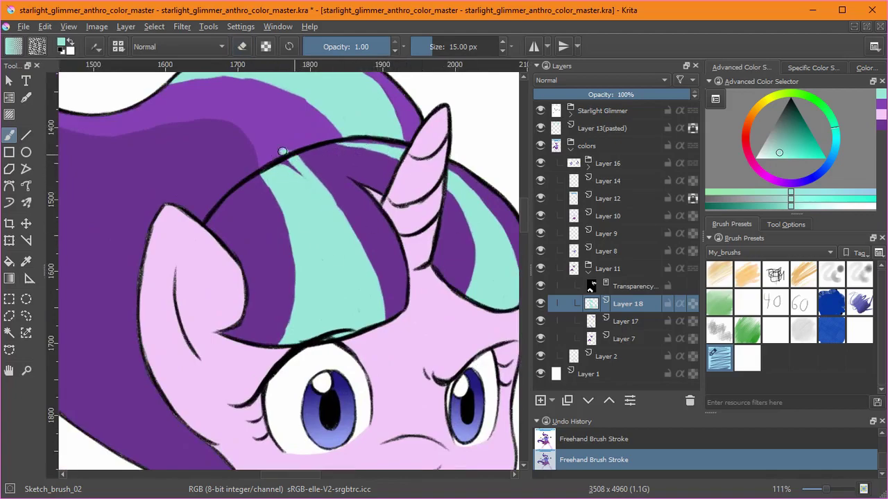
key(e)
drag(264, 172, 291, 255)
drag(275, 159, 290, 243)
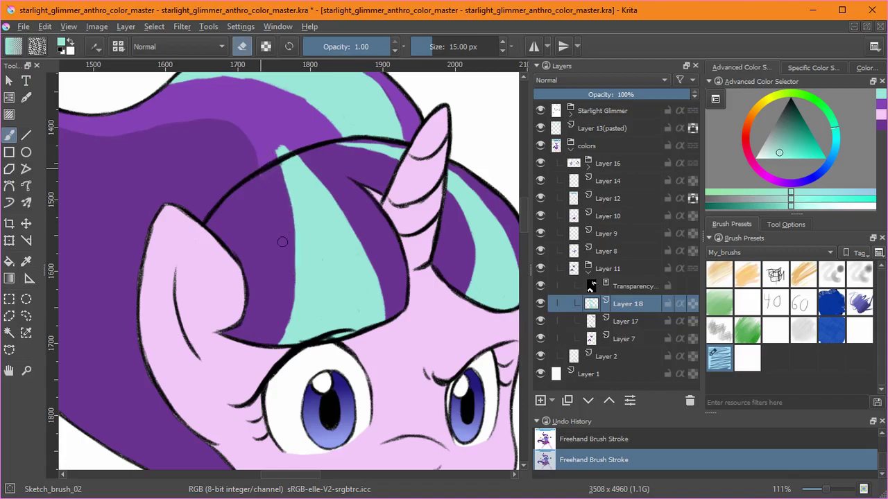
scroll(408, 198, down, 5)
key(ctrl+z)
key(ctrl+z)
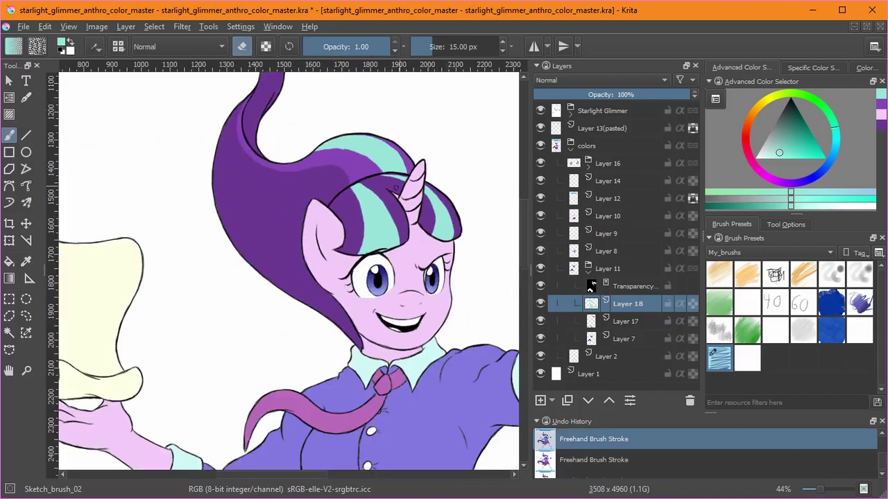
Paint a teal stripe down the long swept-back hair, from the twist to behind the ear.
drag(265, 184, 325, 280)
key(e)
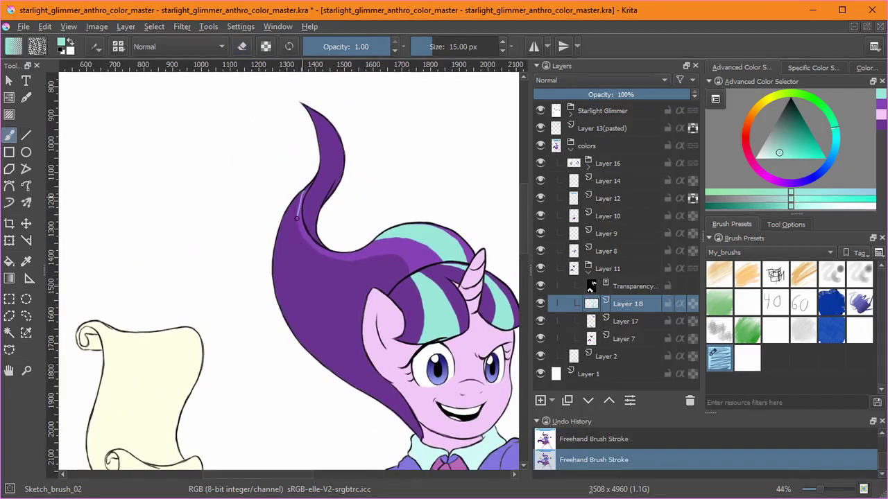
mouse_move(292, 240)
mouse_down()
mouse_move(334, 320)
mouse_move(366, 356)
mouse_up()
scroll(285, 189, up, 5)
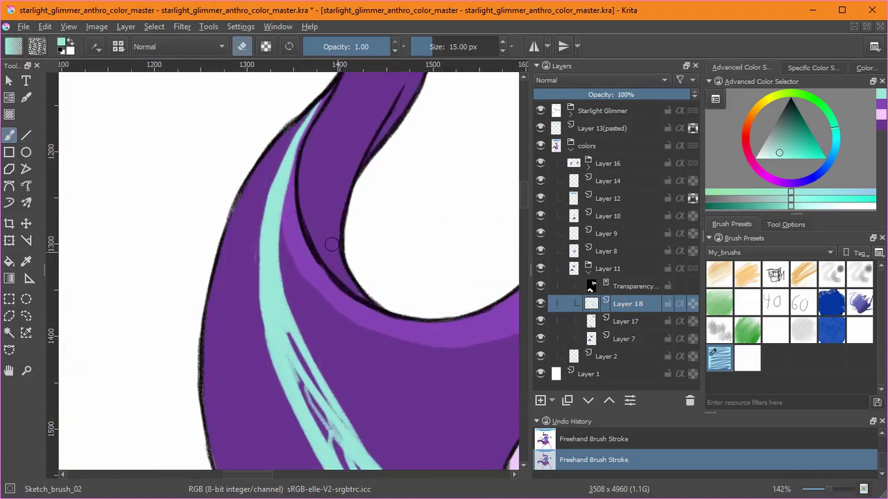
scroll(321, 323, down, 3)
Fill the gaps in the swept-back hair's teal stripe, smooth its edges and widen it toward the ear.
drag(287, 229, 332, 310)
drag(288, 263, 355, 386)
drag(344, 354, 405, 424)
mouse_move(417, 426)
mouse_down()
mouse_move(335, 337)
mouse_move(398, 412)
mouse_up()
drag(377, 439, 413, 465)
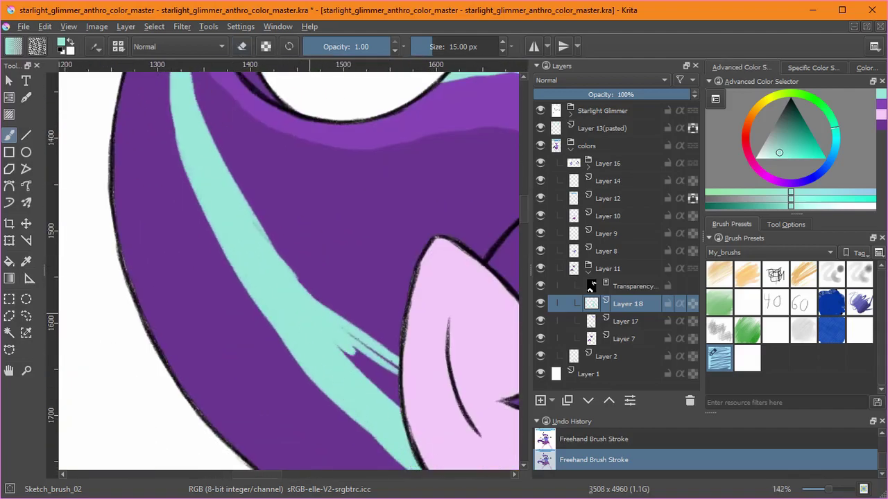
drag(342, 338, 397, 406)
scroll(287, 278, down, 3)
scroll(379, 161, down, 5)
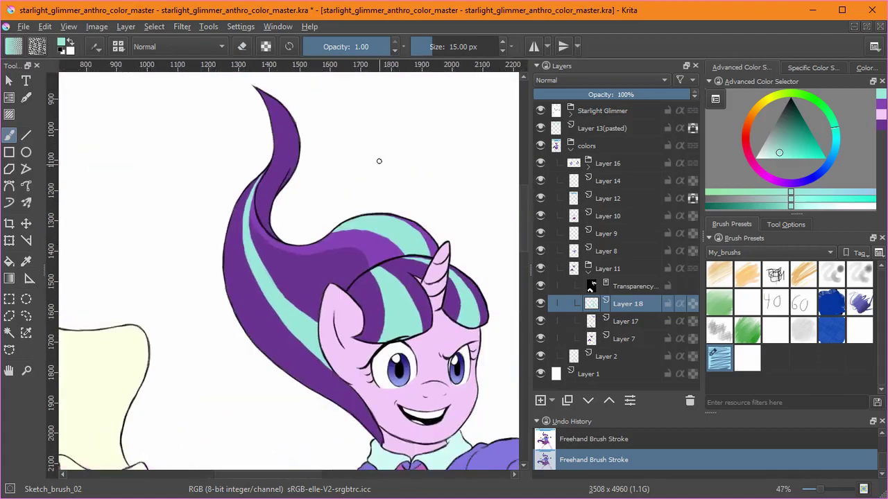
drag(348, 233, 345, 311)
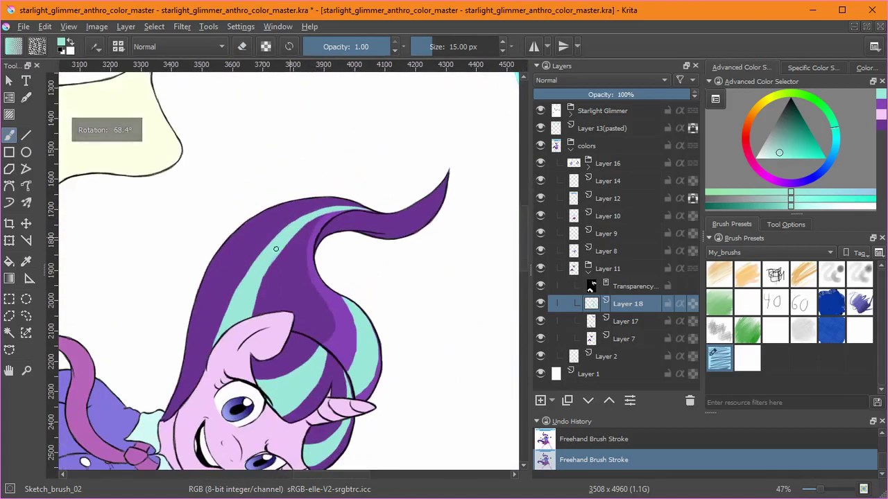
drag(274, 262, 260, 300)
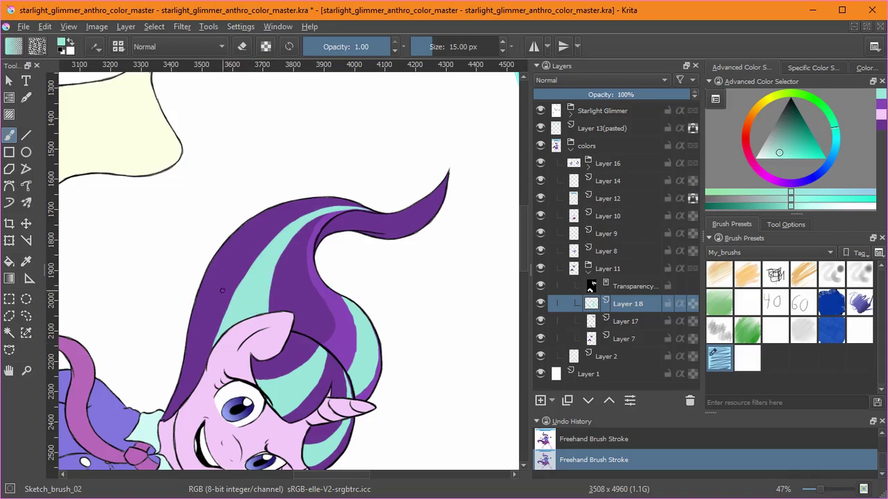
Paint a narrow teal stripe from the hair's pointed tip down along the curl to the twist.
key(e)
key(5)
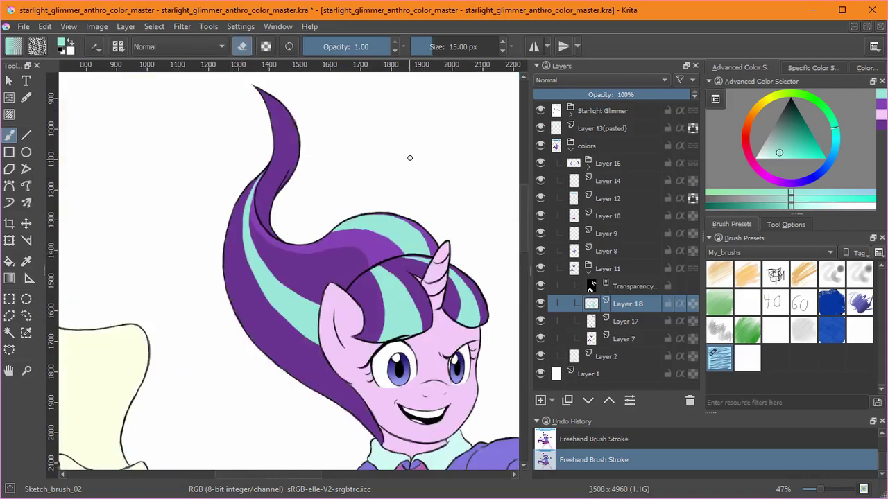
scroll(310, 268, up, 4)
key(e)
mouse_move(262, 160)
mouse_down()
mouse_move(301, 233)
mouse_move(310, 307)
mouse_move(281, 388)
mouse_up()
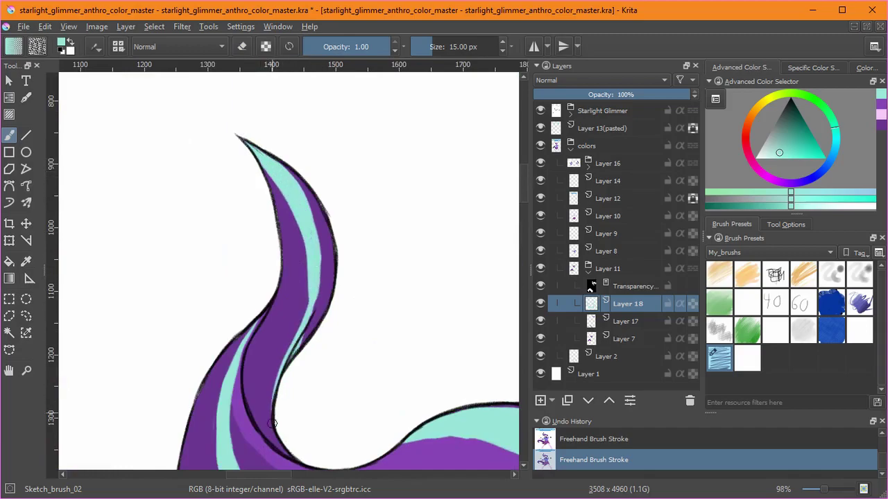
key(e)
key(e)
Rough in a teal stripe around the outer curve of the tail.
scroll(390, 270, down, 6)
drag(322, 342, 378, 254)
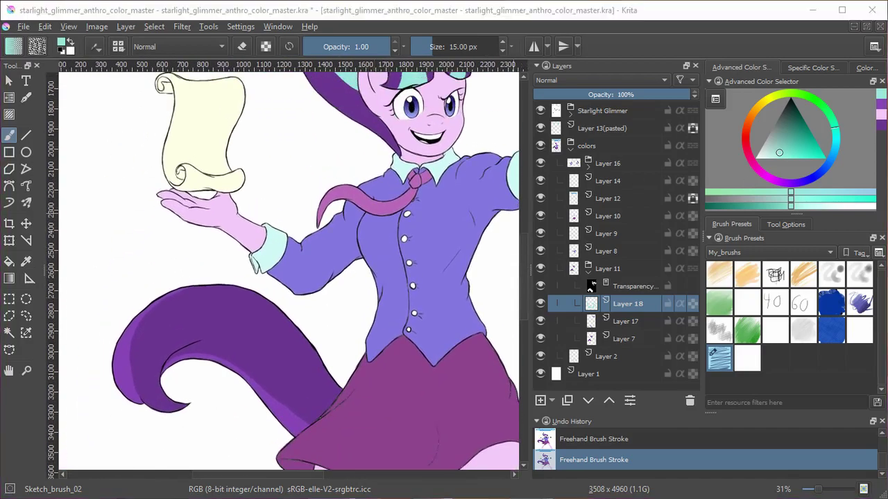
scroll(207, 350, up, 5)
mouse_move(208, 349)
mouse_down()
mouse_move(208, 327)
mouse_move(380, 268)
mouse_up()
mouse_move(291, 417)
mouse_down()
mouse_move(239, 381)
mouse_move(268, 206)
mouse_up()
mouse_move(465, 128)
mouse_down()
mouse_move(323, 157)
mouse_move(274, 200)
mouse_up()
drag(351, 149, 227, 284)
drag(256, 235, 227, 319)
mouse_move(272, 378)
mouse_down()
mouse_move(230, 363)
mouse_move(190, 320)
mouse_up()
Fill out the teal stripe around the tail's curled tip up to the outline.
scroll(191, 347, up, 7)
drag(337, 133, 320, 227)
drag(330, 241, 367, 93)
drag(355, 139, 333, 243)
mouse_move(368, 82)
mouse_down()
mouse_move(296, 250)
mouse_move(368, 171)
mouse_up()
mouse_move(233, 320)
mouse_down()
mouse_move(289, 190)
mouse_move(333, 146)
mouse_up()
mouse_move(237, 307)
mouse_down()
mouse_move(400, 133)
mouse_move(491, 110)
mouse_up()
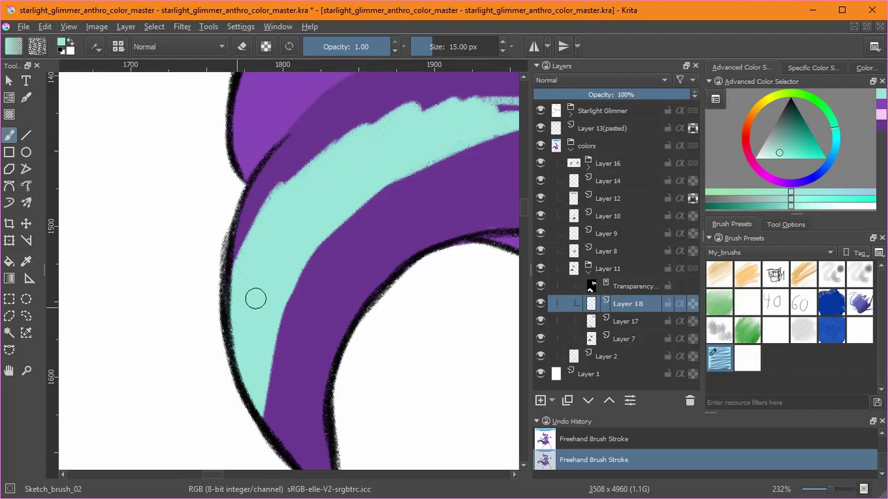
Even out the teal stripe's rough outer edge beside the tail's curled tip.
drag(406, 177, 355, 211)
key(5)
drag(295, 217, 341, 390)
drag(270, 110, 237, 251)
drag(279, 82, 229, 270)
scroll(269, 233, down, 5)
scroll(368, 104, up, 3)
Thicken and smooth the teal stripe along the middle of the tail's outer curve.
mouse_move(441, 198)
mouse_down()
mouse_move(385, 133)
mouse_move(259, 106)
mouse_up()
drag(258, 111, 289, 223)
mouse_move(273, 149)
mouse_down()
mouse_move(258, 186)
mouse_move(251, 326)
mouse_up()
drag(255, 212, 262, 326)
mouse_move(243, 218)
mouse_down()
mouse_move(229, 341)
mouse_move(276, 435)
mouse_up()
mouse_move(276, 389)
mouse_down()
mouse_move(299, 421)
mouse_move(416, 231)
mouse_up()
key(5)
mouse_move(251, 145)
mouse_down()
mouse_move(232, 251)
mouse_move(243, 291)
mouse_up()
mouse_move(259, 208)
mouse_down()
mouse_move(259, 329)
mouse_move(281, 405)
mouse_up()
drag(240, 163, 255, 366)
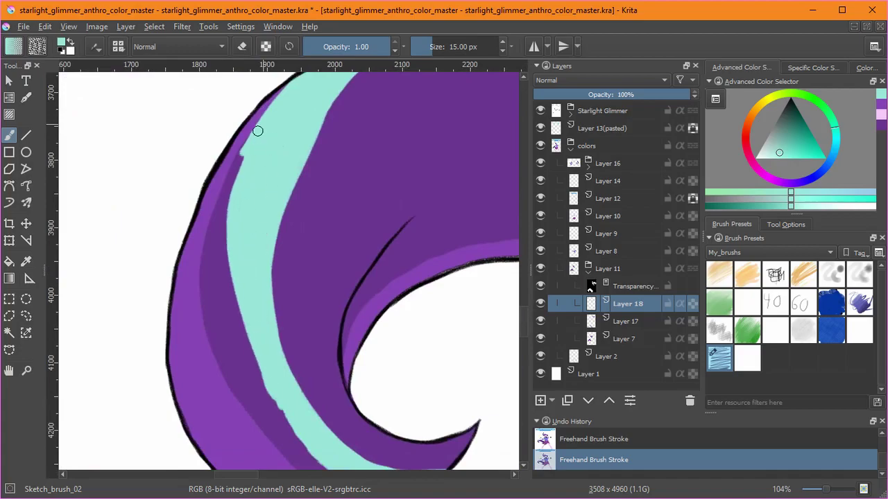
Widen the tail's outer teal stripe to the lighter purple strip and extend it along the upper outline.
drag(258, 132, 222, 303)
drag(234, 185, 248, 406)
drag(214, 285, 257, 408)
mouse_move(416, 284)
mouse_down()
mouse_move(377, 402)
mouse_move(423, 336)
mouse_up()
drag(191, 317, 211, 407)
drag(210, 245, 190, 365)
drag(214, 210, 234, 195)
mouse_move(369, 153)
mouse_down()
mouse_move(260, 131)
mouse_move(284, 177)
mouse_up()
mouse_move(211, 352)
mouse_down()
mouse_move(203, 277)
mouse_move(281, 129)
mouse_move(268, 225)
mouse_up()
mouse_move(266, 149)
mouse_down()
mouse_move(293, 119)
mouse_move(239, 181)
mouse_up()
Trim the outer stripe's edge, and paint a second teal stripe along the tail's inner curve to the skirt.
key(e)
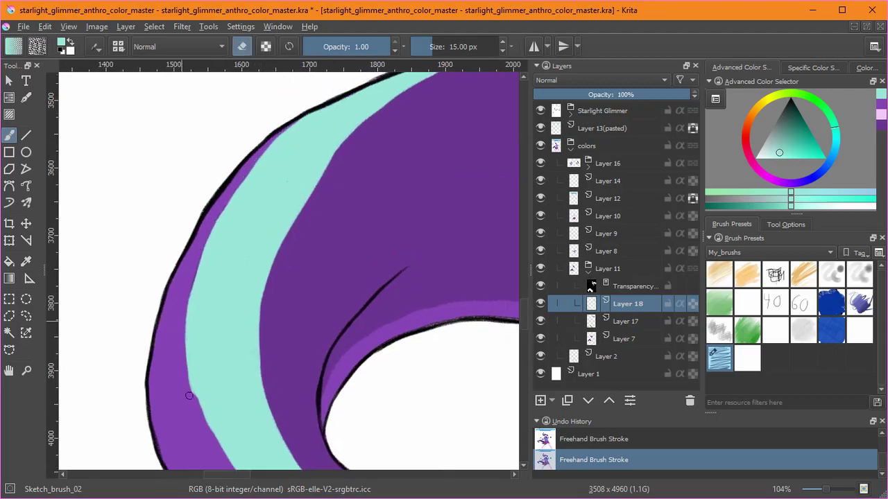
mouse_move(332, 245)
mouse_down()
mouse_move(342, 252)
mouse_move(234, 185)
mouse_move(198, 277)
mouse_up()
key(e)
drag(205, 164, 195, 203)
drag(206, 315, 199, 168)
mouse_move(269, 284)
mouse_down()
mouse_move(368, 217)
mouse_move(438, 216)
mouse_move(371, 160)
mouse_move(267, 166)
mouse_up()
mouse_move(245, 399)
mouse_down()
mouse_move(207, 342)
mouse_move(232, 394)
mouse_move(202, 277)
mouse_move(292, 125)
mouse_move(240, 229)
mouse_move(212, 347)
mouse_move(255, 150)
mouse_move(257, 227)
mouse_up()
mouse_move(273, 237)
mouse_down()
mouse_move(308, 160)
mouse_move(220, 328)
mouse_move(303, 172)
mouse_up()
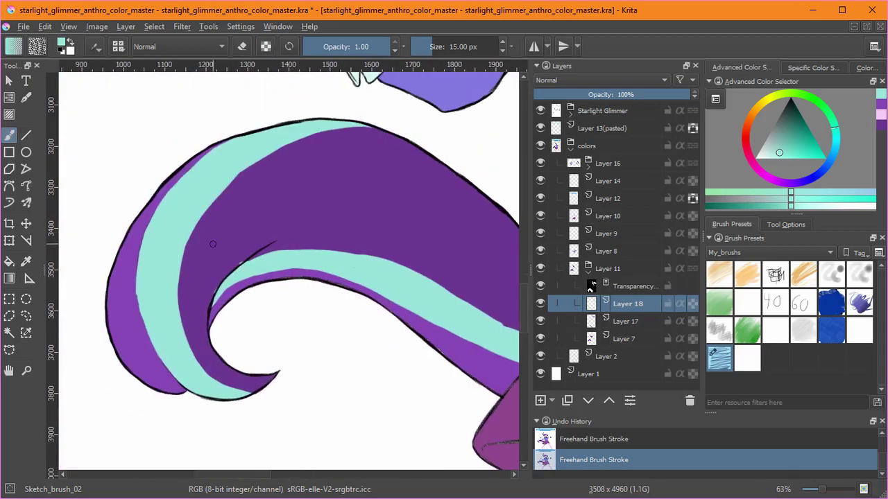
Erase the teal that crosses the fold line inside the tail's curl and touch up the stripe's tapered end.
key(e)
scroll(226, 281, up, 5)
drag(160, 243, 190, 201)
drag(312, 110, 217, 166)
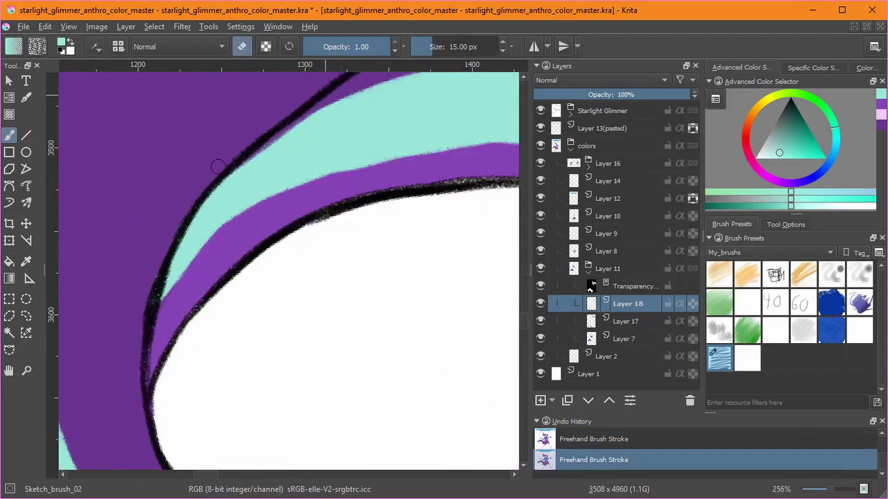
drag(355, 92, 279, 120)
key(e)
mouse_move(234, 218)
mouse_down()
mouse_move(199, 249)
mouse_move(154, 339)
mouse_up()
key(e)
Trim and refill the inner teal stripe between the tail's fold and the skirt.
drag(180, 303, 146, 341)
drag(204, 289, 280, 173)
drag(329, 139, 208, 333)
drag(330, 233, 194, 347)
key(e)
mouse_move(375, 173)
mouse_down()
mouse_move(297, 290)
mouse_move(170, 351)
mouse_up()
key(e)
Erase the remaining uneven edges along the tail's teal stripes.
drag(309, 238, 239, 314)
drag(349, 191, 294, 254)
drag(363, 172, 323, 236)
drag(240, 248, 357, 66)
drag(224, 236, 375, 128)
drag(292, 192, 407, 101)
mouse_move(297, 235)
mouse_down()
mouse_move(267, 298)
mouse_move(340, 147)
mouse_up()
key(e)
key(e)
drag(181, 281, 167, 382)
drag(165, 330, 182, 274)
drag(318, 174, 367, 214)
scroll(367, 215, up, 3)
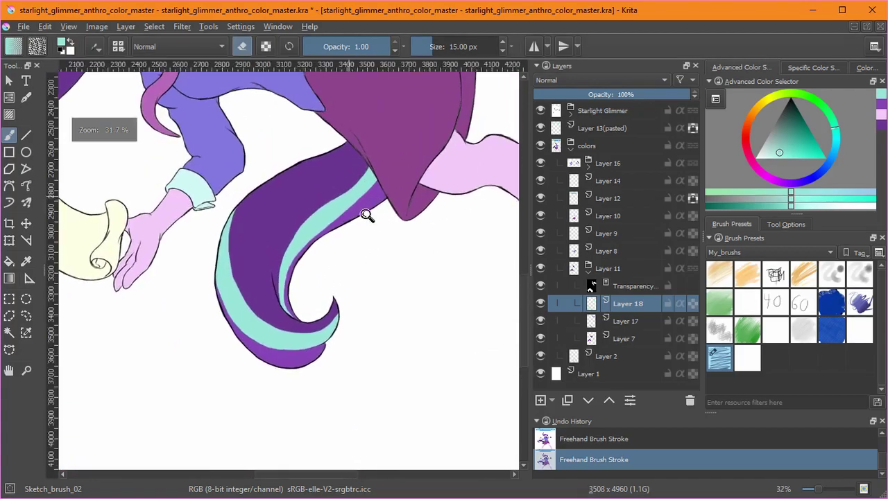
Touch up the outer teal stripe around the tail's curled tip so it meets the outline.
key(5)
mouse_move(242, 243)
mouse_down()
mouse_move(204, 402)
mouse_move(212, 318)
mouse_up()
mouse_move(203, 369)
mouse_down()
mouse_move(236, 406)
mouse_move(174, 341)
mouse_move(180, 211)
mouse_move(313, 78)
mouse_up()
drag(300, 122, 289, 249)
mouse_move(316, 196)
mouse_down()
mouse_move(384, 179)
mouse_move(309, 197)
mouse_up()
drag(203, 430, 247, 311)
drag(317, 339, 268, 335)
key(5)
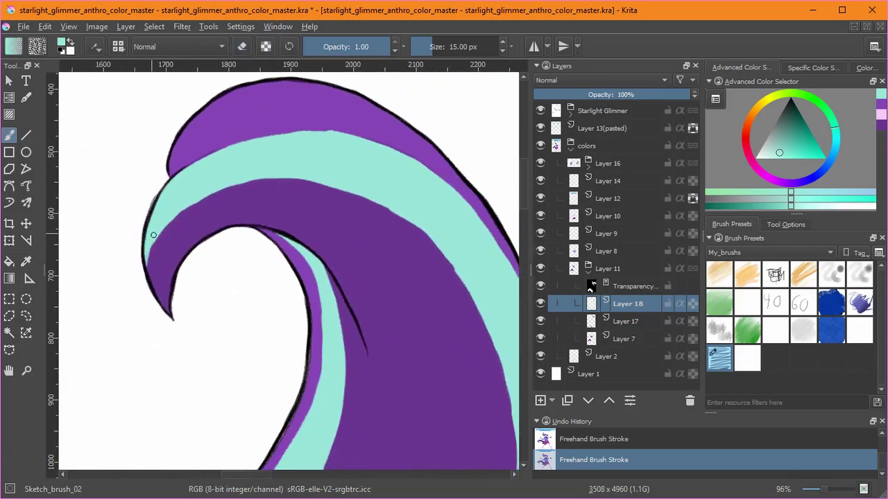
Paint a thinner teal stripe downward from the tail's inner fold line and erase the excess around it.
mouse_move(352, 269)
mouse_down()
mouse_move(326, 163)
mouse_move(312, 198)
mouse_up()
key(e)
key(e)
mouse_move(299, 161)
mouse_down()
mouse_move(338, 257)
mouse_move(316, 239)
mouse_move(333, 393)
mouse_up()
drag(345, 353, 345, 269)
key(e)
drag(337, 231, 326, 191)
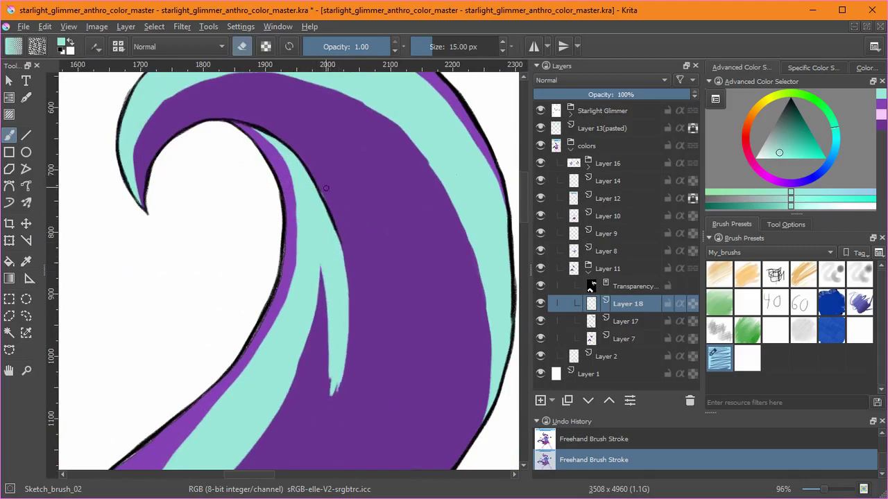
drag(304, 352, 304, 251)
key(e)
Extend the thinner teal stripe along the tail, parallel to the inner stripe, down to the skirt.
drag(331, 290, 307, 350)
drag(338, 274, 304, 373)
mouse_move(328, 208)
mouse_down()
mouse_move(302, 380)
mouse_move(277, 390)
mouse_up()
mouse_move(316, 340)
mouse_down()
mouse_move(379, 186)
mouse_move(273, 314)
mouse_up()
mouse_move(363, 206)
mouse_down()
mouse_move(263, 321)
mouse_move(206, 406)
mouse_up()
drag(343, 222, 250, 324)
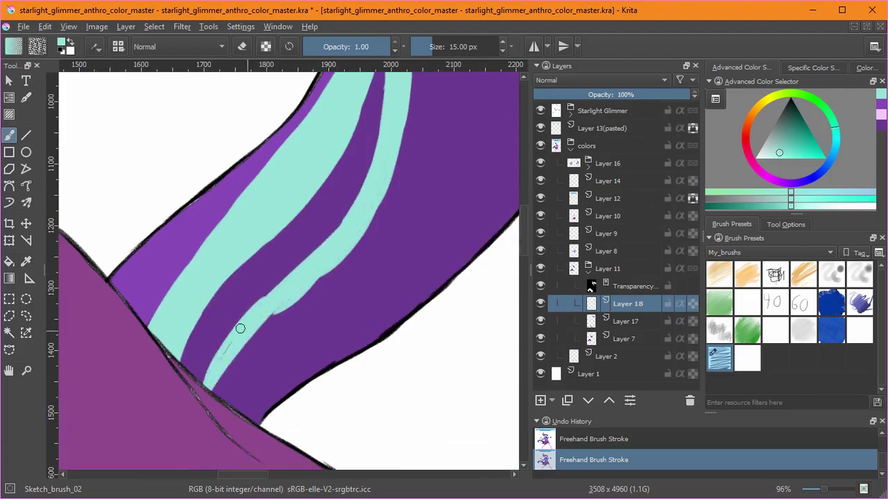
Fill the gaps in the thinner teal stripe's lower end with teal down to the skirt line.
drag(326, 274, 218, 395)
mouse_move(257, 333)
mouse_down()
mouse_move(223, 366)
mouse_move(319, 284)
mouse_up()
key(e)
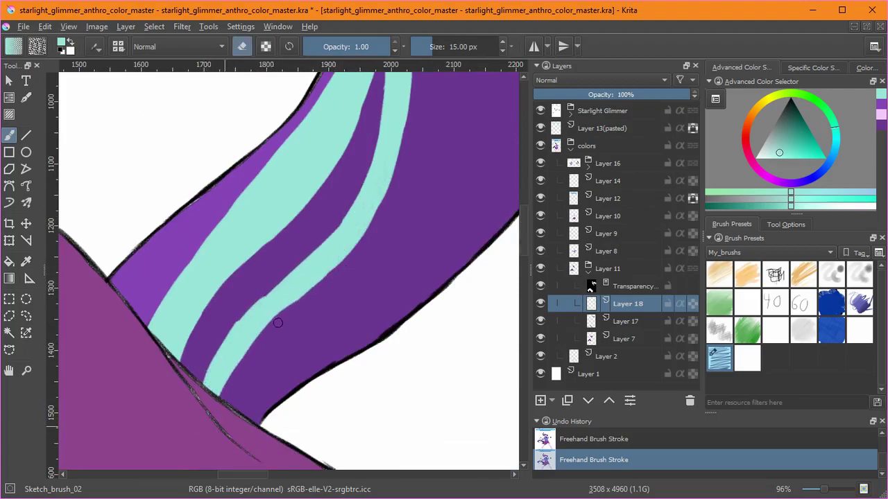
Erase the wide inner teal stripe along the tail, leaving only the thinner stripe that starts at the fold.
drag(373, 162, 332, 380)
drag(314, 188, 305, 312)
drag(318, 170, 319, 333)
drag(321, 158, 331, 299)
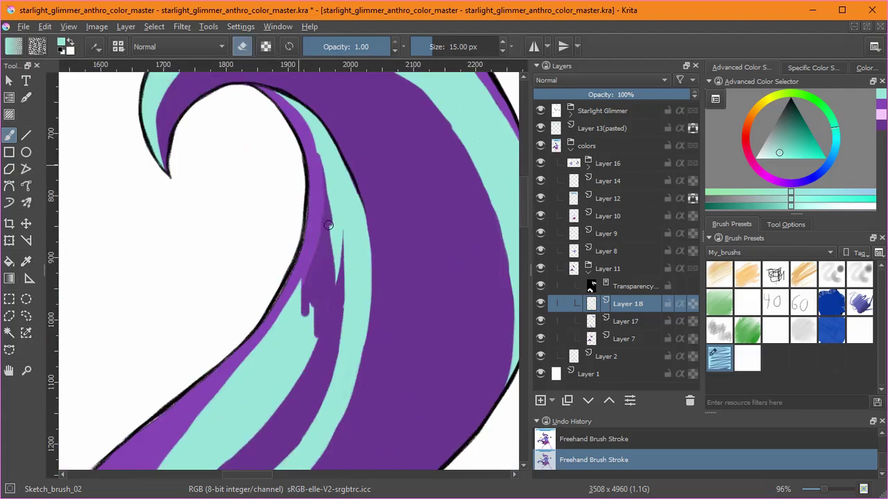
drag(333, 224, 289, 393)
drag(297, 286, 270, 389)
drag(295, 304, 242, 429)
drag(209, 378, 307, 197)
drag(360, 155, 263, 286)
mouse_move(350, 191)
mouse_down()
mouse_move(223, 362)
mouse_move(352, 228)
mouse_up()
drag(352, 228, 230, 385)
drag(210, 371, 235, 316)
drag(403, 104, 300, 304)
Widen the remaining teal stripe on its inner side along the middle of the tail.
key(e)
drag(320, 250, 333, 355)
mouse_move(323, 222)
mouse_down()
mouse_move(322, 355)
mouse_move(302, 387)
mouse_up()
drag(330, 313, 304, 416)
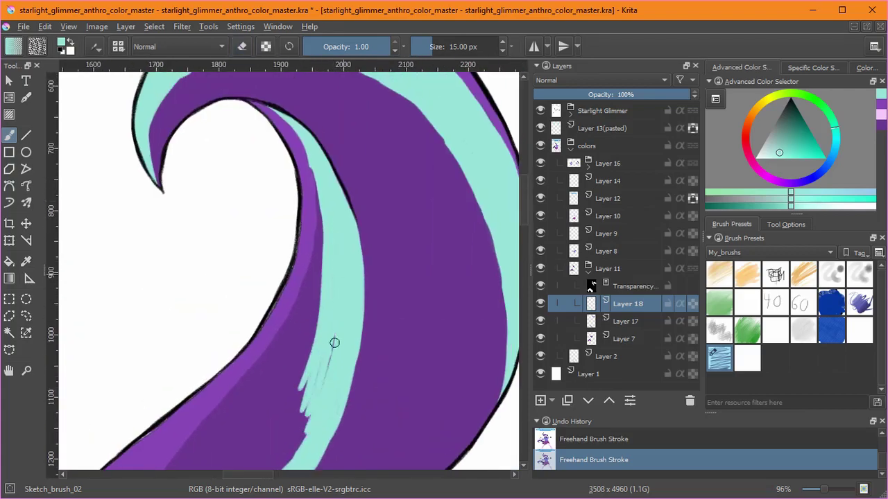
drag(334, 342, 327, 377)
drag(270, 457, 338, 317)
Continue widening the teal stripe toward the skirt and even out its inner edge.
drag(373, 269, 292, 380)
drag(371, 272, 285, 388)
drag(377, 240, 282, 367)
drag(367, 271, 260, 412)
mouse_move(301, 363)
mouse_down()
mouse_move(363, 215)
mouse_move(299, 270)
mouse_up()
mouse_move(368, 184)
mouse_down()
mouse_move(300, 263)
mouse_move(258, 350)
mouse_up()
drag(346, 236, 283, 326)
Reshape the teal stripe's lower end where it meets the skirt, shifting it toward the lighter purple band.
key(5)
scroll(345, 251, down, 4)
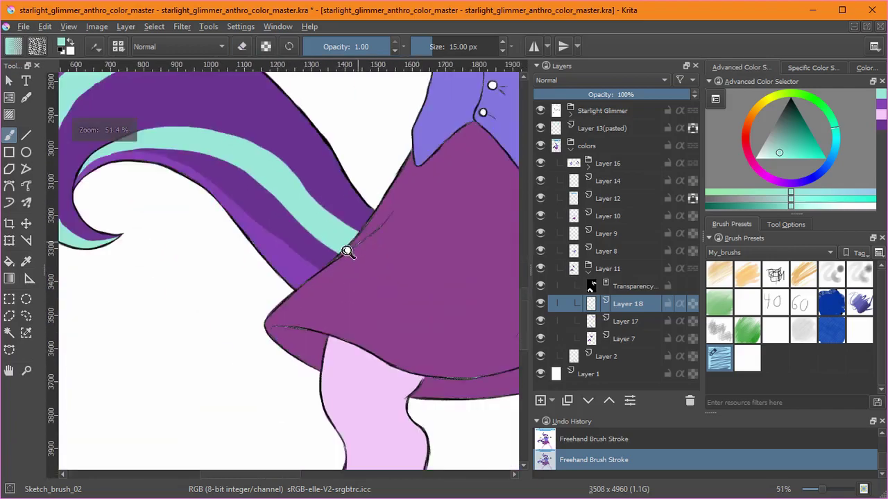
drag(345, 250, 434, 310)
key(e)
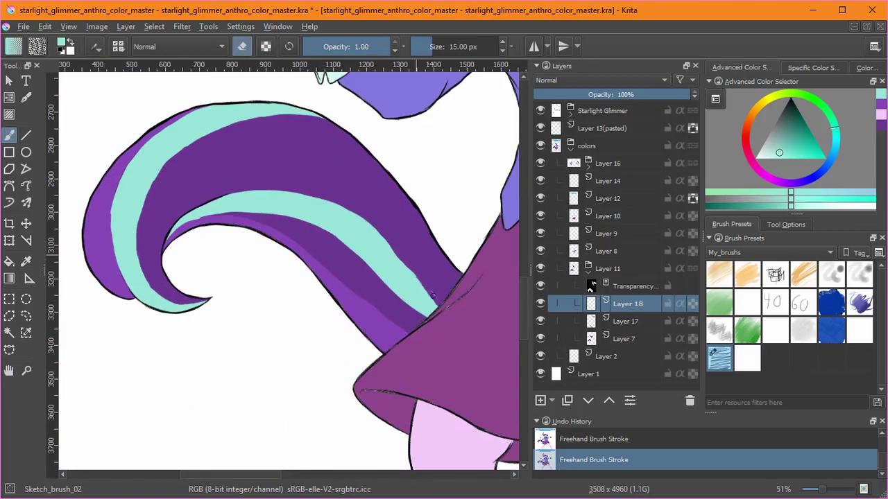
mouse_move(424, 281)
mouse_down()
mouse_move(396, 291)
mouse_move(351, 246)
mouse_up()
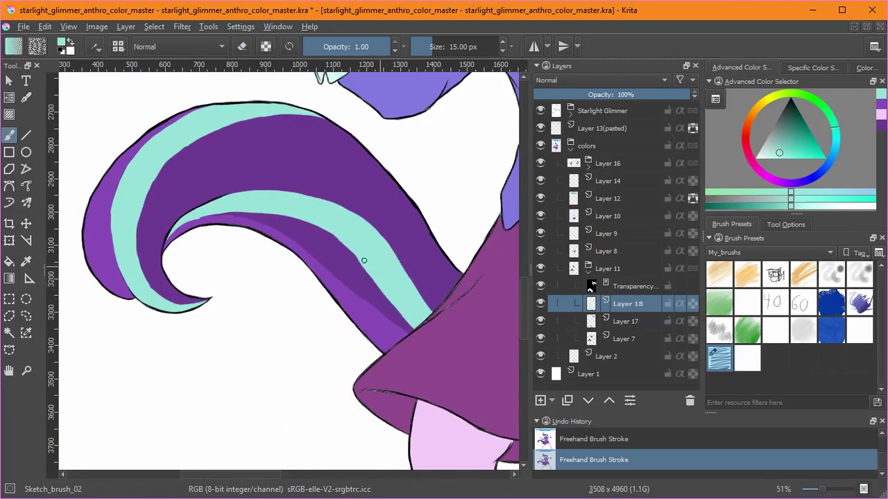
Extend the teal stripe's upper end into the tail's inner fold and erase the spill past the fold line.
drag(158, 243, 277, 215)
mouse_move(318, 197)
mouse_down()
mouse_move(262, 196)
mouse_move(216, 320)
mouse_up()
drag(230, 215, 241, 345)
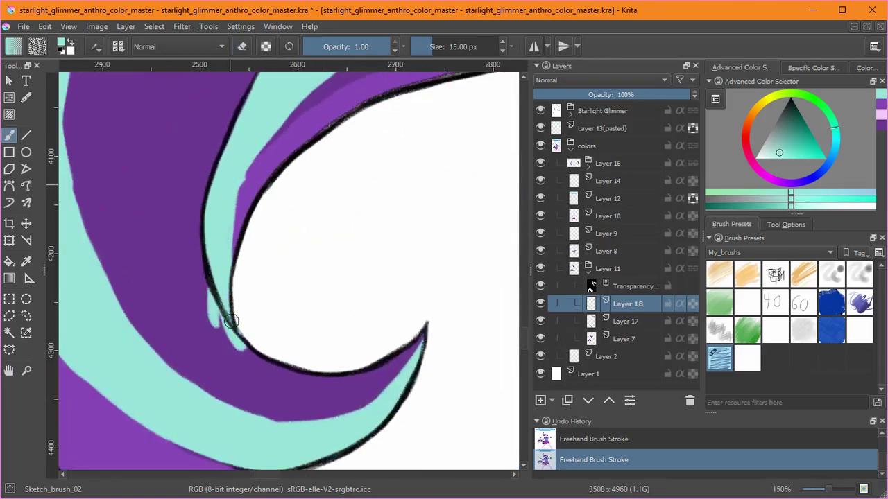
drag(253, 163, 237, 255)
drag(244, 186, 236, 257)
key(e)
mouse_move(206, 304)
mouse_down()
mouse_move(228, 351)
mouse_move(204, 287)
mouse_up()
Touch up the teal stripe's tapered tip beside the fold line with brush and eraser.
key(5)
mouse_move(410, 231)
mouse_down()
mouse_move(260, 267)
mouse_move(306, 226)
mouse_move(311, 203)
mouse_move(237, 246)
mouse_move(355, 179)
mouse_up()
key(e)
key(e)
key(e)
mouse_move(357, 175)
mouse_down()
mouse_move(329, 180)
mouse_move(194, 273)
mouse_up()
key(e)
drag(210, 237, 191, 278)
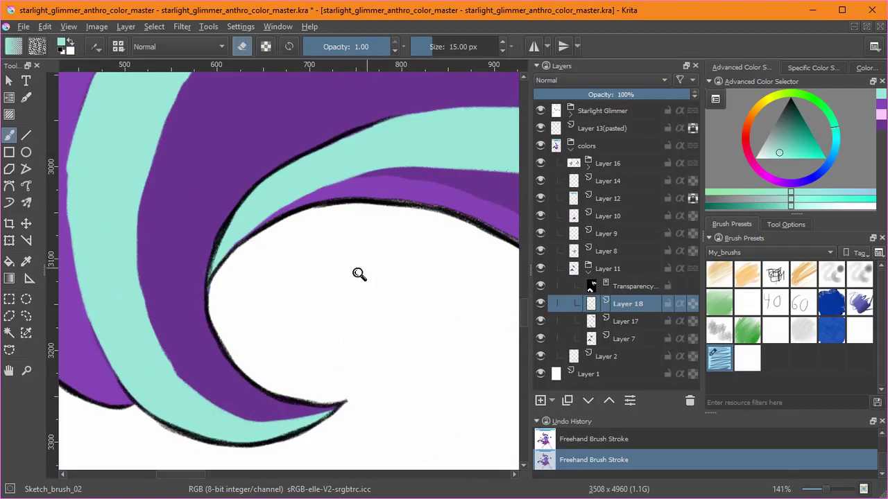
On Layer 17, fill the dark gap between the teal stripe and the tail's inner edge with the sampled lighter purple.
drag(358, 274, 246, 324)
drag(190, 203, 321, 247)
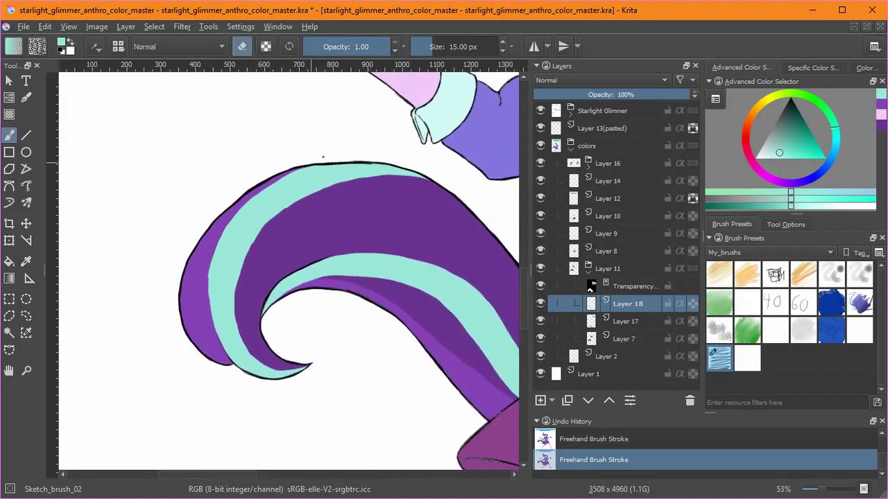
drag(455, 231, 336, 188)
drag(269, 287, 426, 148)
scroll(399, 275, down, 3)
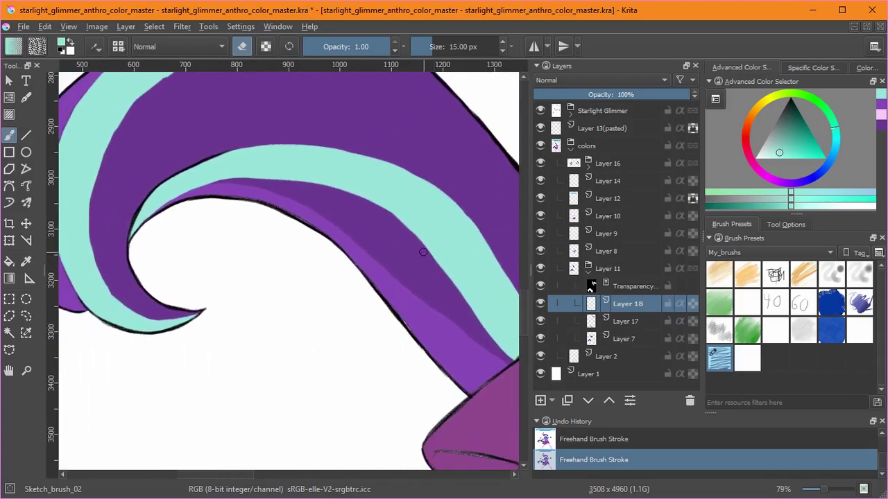
drag(425, 255, 388, 262)
click(606, 321)
ctrl+click(428, 340)
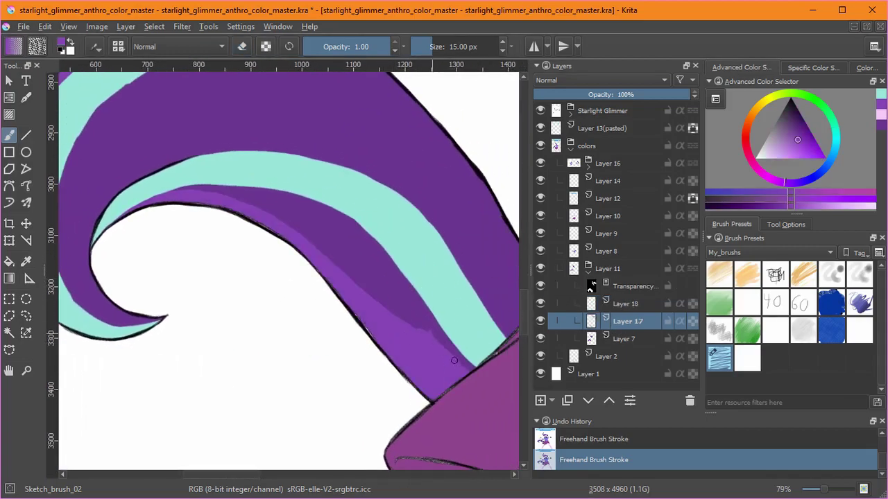
mouse_move(418, 299)
mouse_down()
mouse_move(360, 240)
mouse_move(382, 308)
mouse_up()
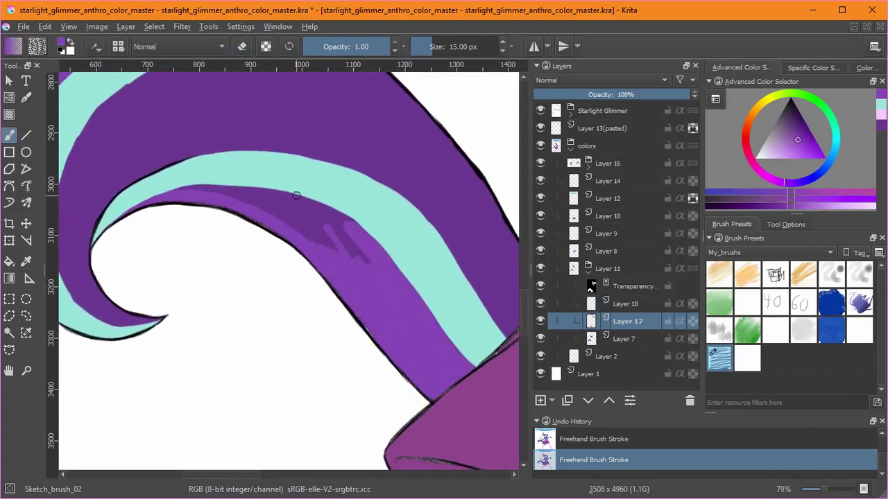
drag(360, 230, 255, 207)
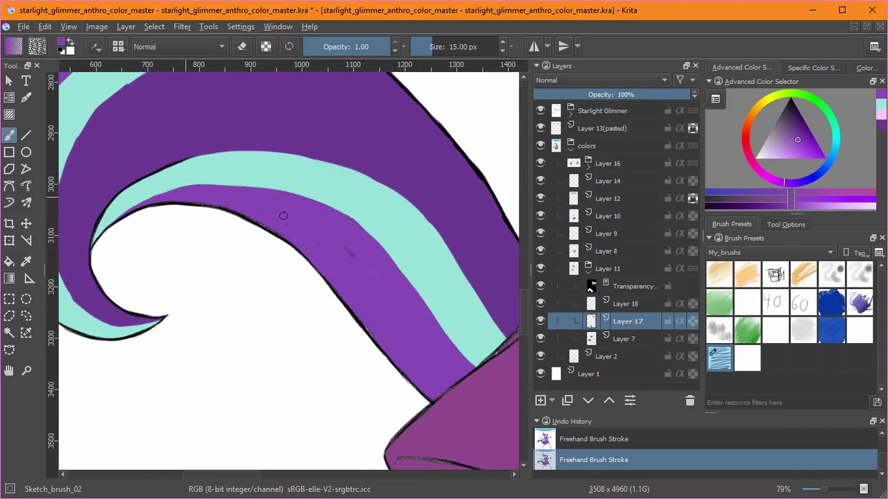
drag(377, 283, 336, 354)
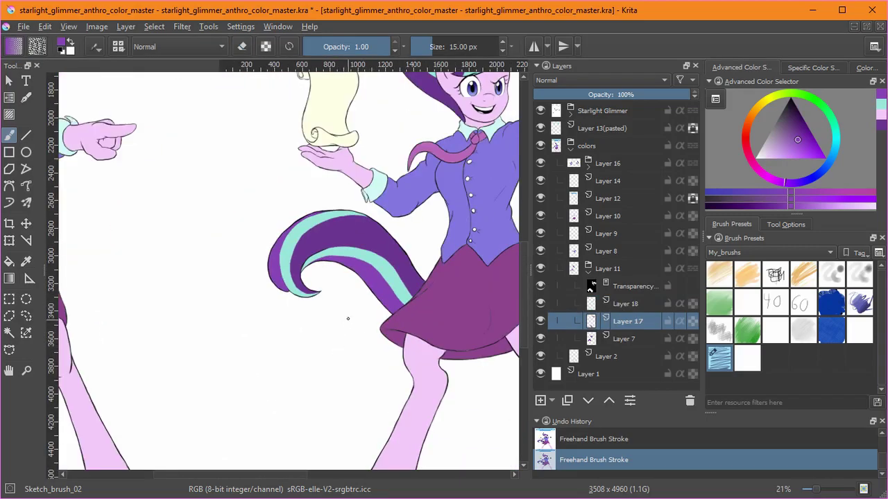
Undo the lighter purple fill beneath the teal stripe.
scroll(397, 282, up, 5)
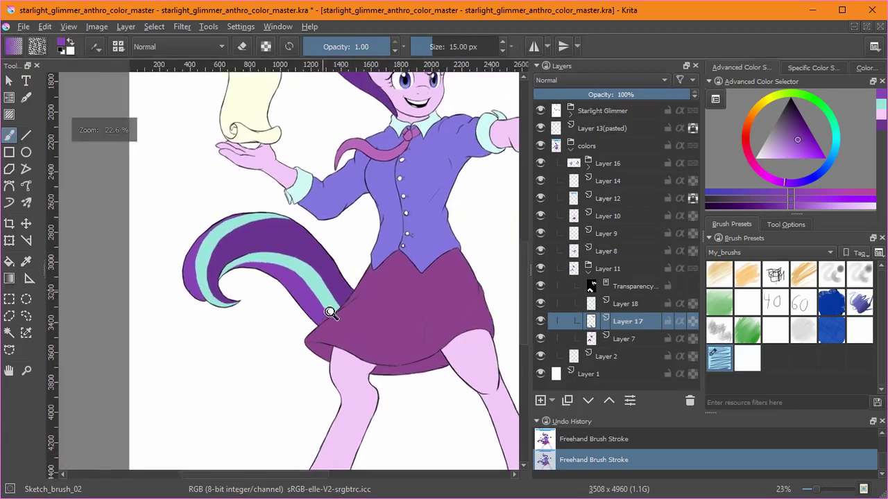
key(ctrl+z)
key(ctrl+shift+z)
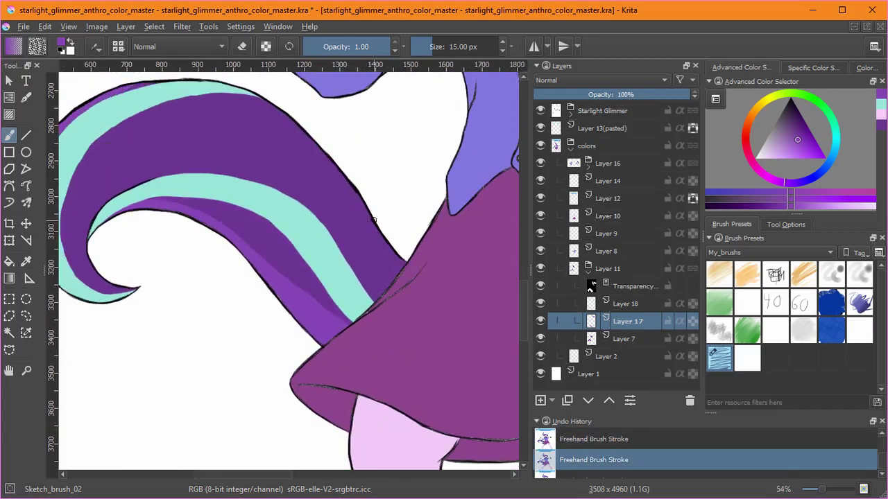
On Layer 18, curve the teal stripe's lower half down to the skirt using the sampled teal and the eraser.
click(619, 303)
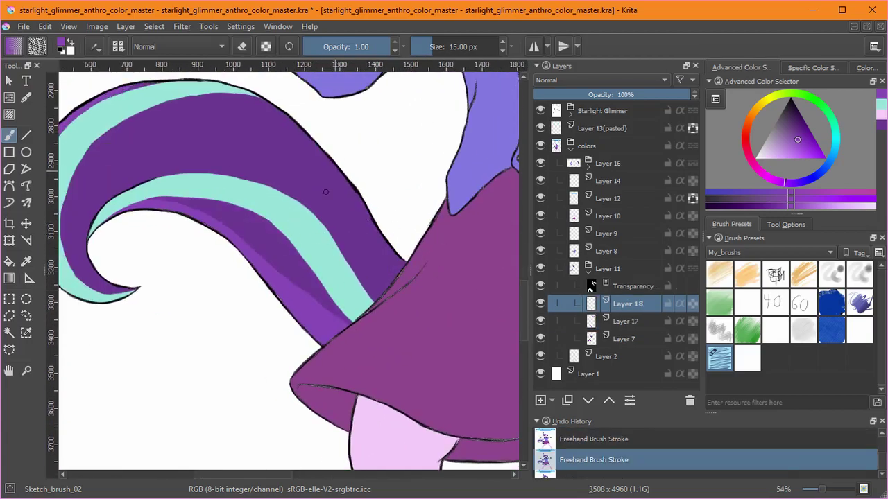
ctrl+click(356, 259)
key(e)
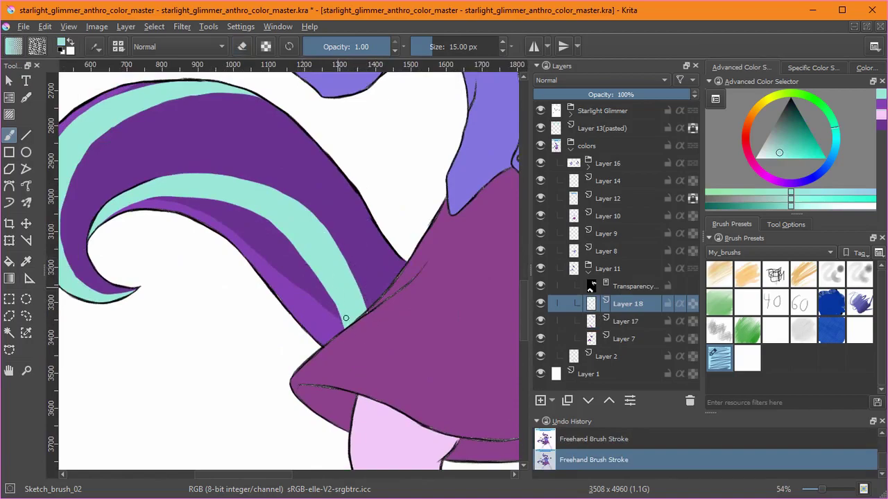
Refill the area under the reshaped teal stripe with the sampled lighter purple on Layer 17.
click(615, 320)
ctrl+click(276, 274)
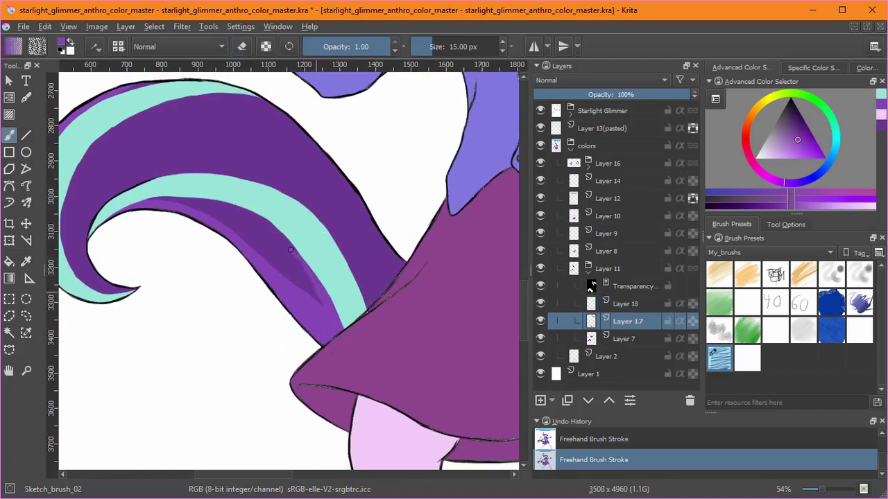
drag(301, 263, 222, 231)
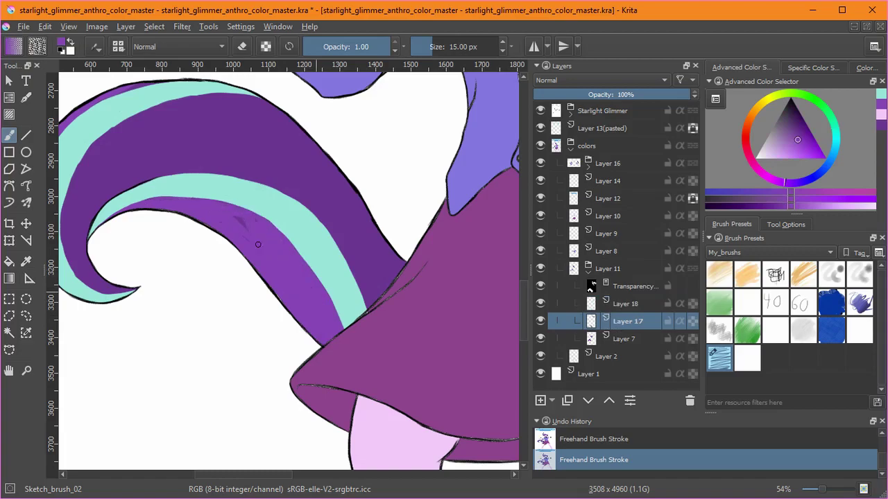
scroll(224, 210, down, 5)
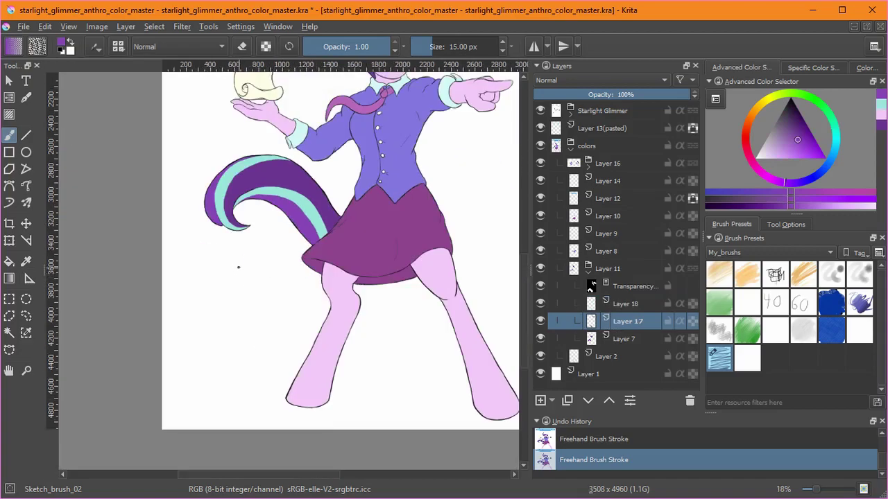
scroll(260, 228, up, 3)
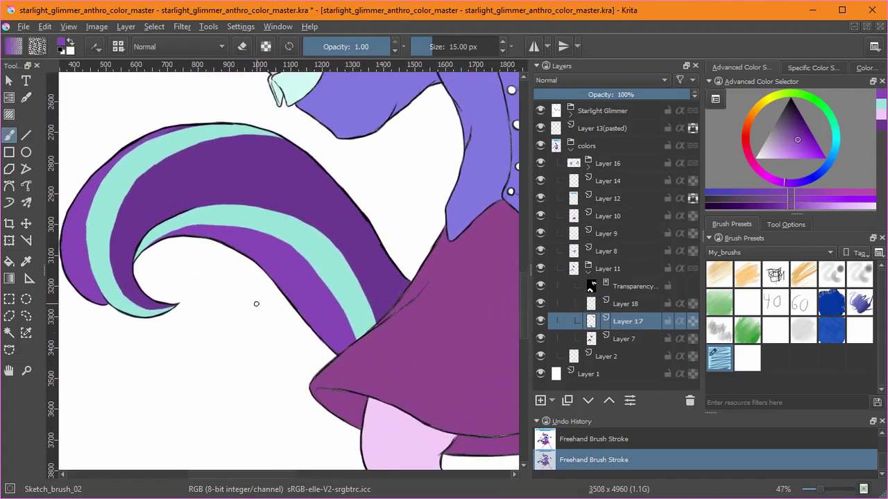
Enlarge the eraser to 116.52 px and erase the lighter purple band and teal stripe from the tail's inner side.
shift+drag(301, 237, 346, 192)
key(e)
drag(326, 319, 263, 281)
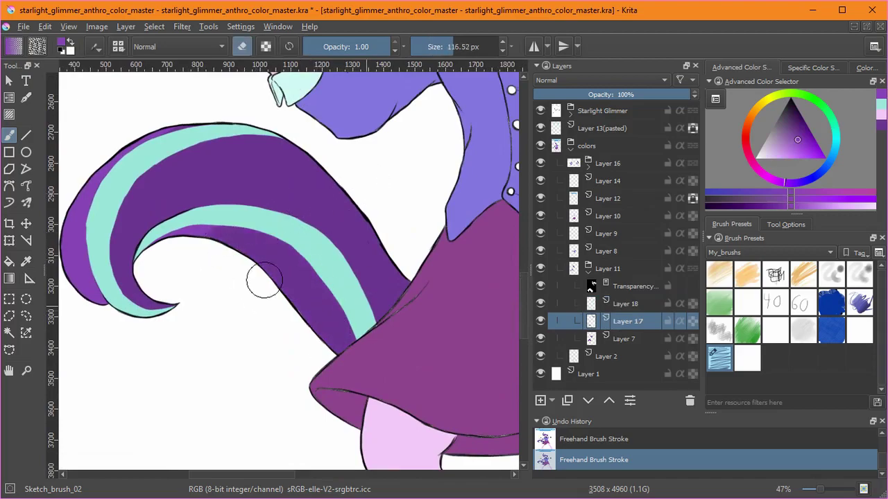
mouse_move(367, 315)
mouse_down()
mouse_move(283, 230)
mouse_move(243, 210)
mouse_move(156, 225)
mouse_up()
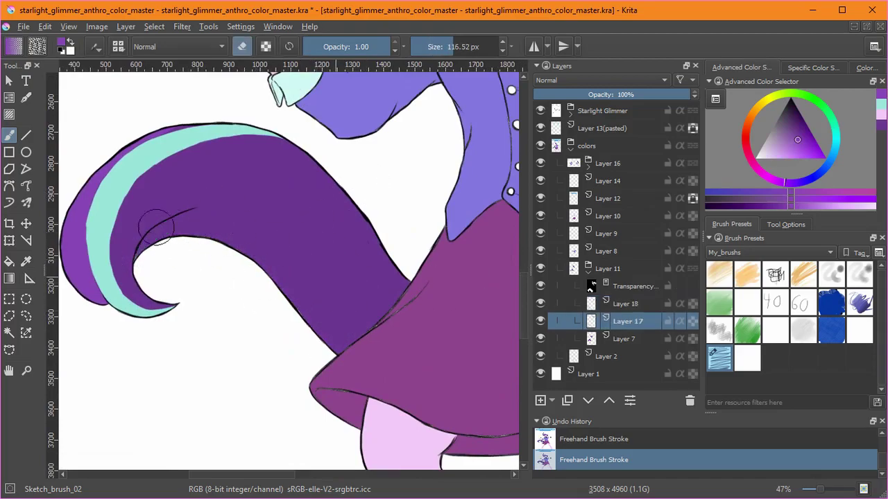
With the brush at 15 px, paint a narrow lighter purple band on Layer 17 along the tail's inner edge and trim it.
drag(273, 241, 333, 250)
key(e)
drag(350, 46, 394, 47)
scroll(207, 94, up, 3)
scroll(332, 236, down, 3)
scroll(375, 280, up, 1)
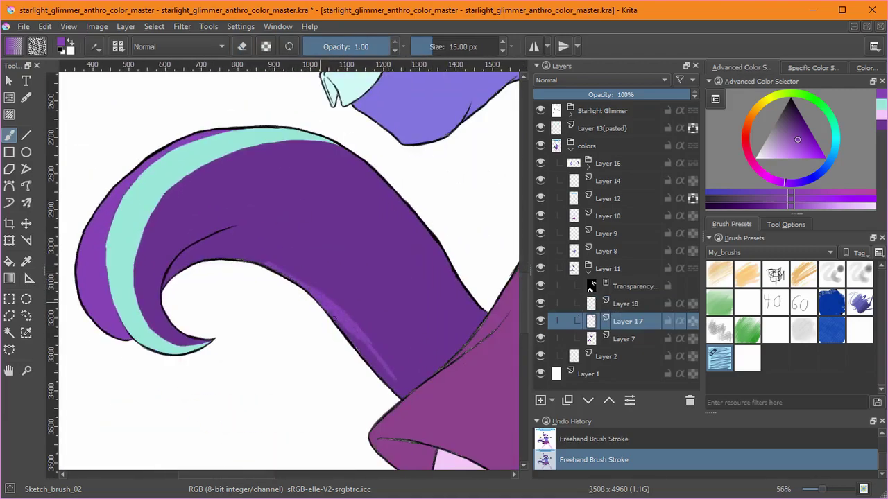
scroll(371, 345, up, 3)
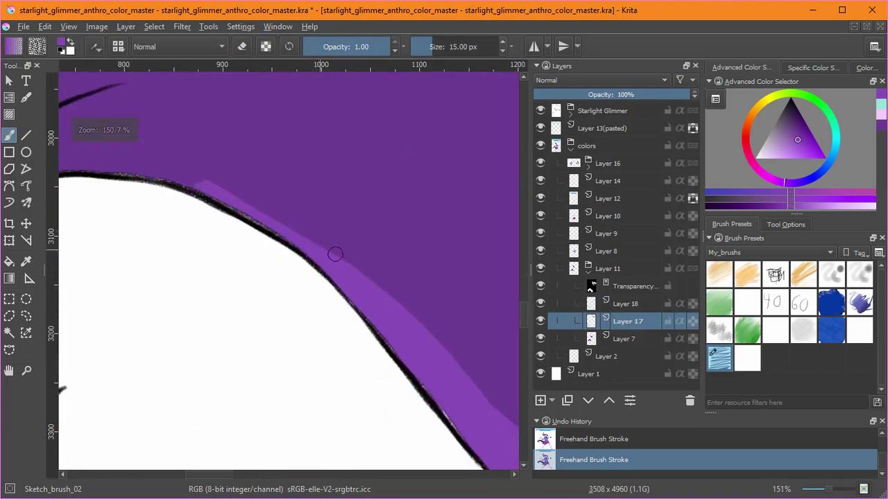
key(e)
key(5)
scroll(297, 337, down, 4)
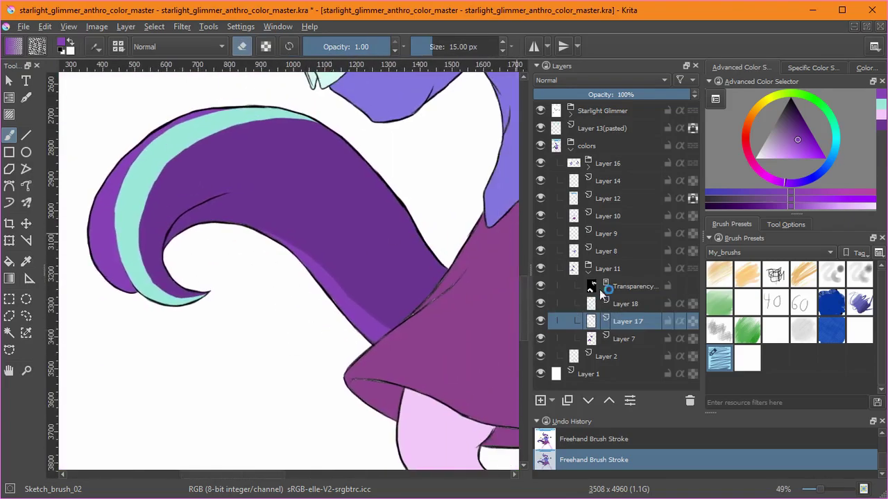
On Layer 18, paint a thin teal stripe with the sampled teal along the outline of the tail's inner curl.
click(610, 303)
ctrl+click(125, 164)
scroll(220, 278, up, 3)
key(4)
key(4)
key(4)
key(e)
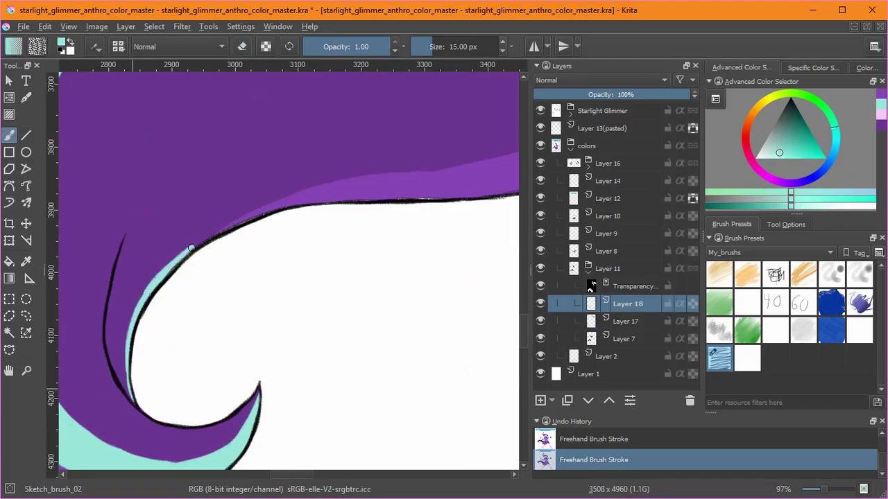
drag(355, 213, 316, 263)
Extend the teal stripe beside the lighter purple band, widening it gradually down to the skirt.
key(4)
key(4)
key(4)
key(4)
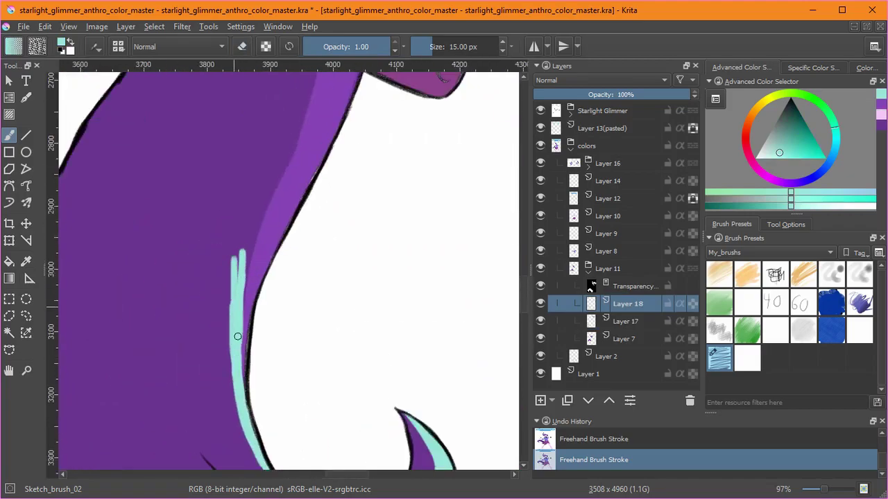
drag(237, 264, 278, 111)
drag(249, 201, 279, 86)
drag(289, 101, 254, 212)
mouse_move(269, 119)
mouse_down()
mouse_move(240, 245)
mouse_move(253, 250)
mouse_move(281, 176)
mouse_up()
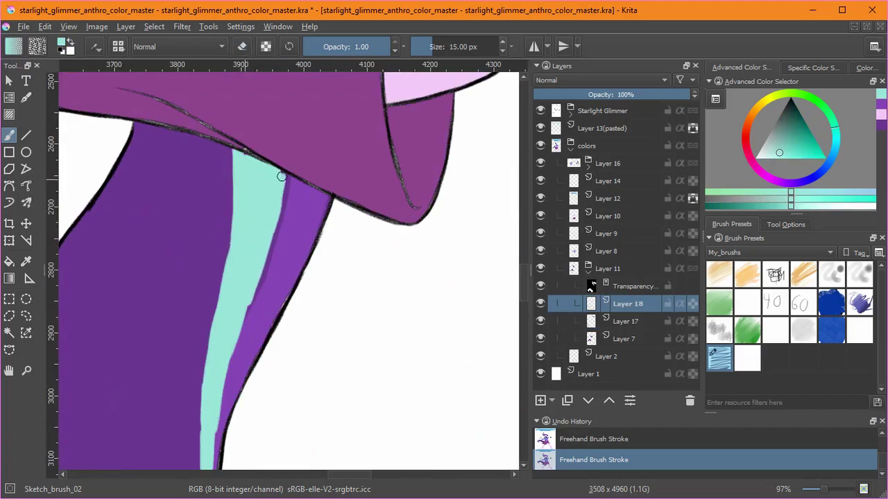
Smooth the teal stripe's edge against the lighter purple band and save the document.
drag(242, 308, 284, 223)
key(e)
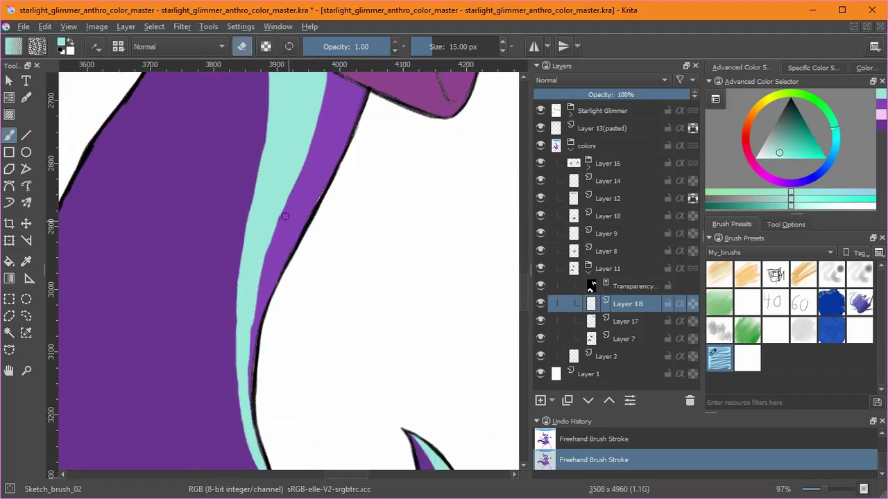
scroll(305, 186, down, 5)
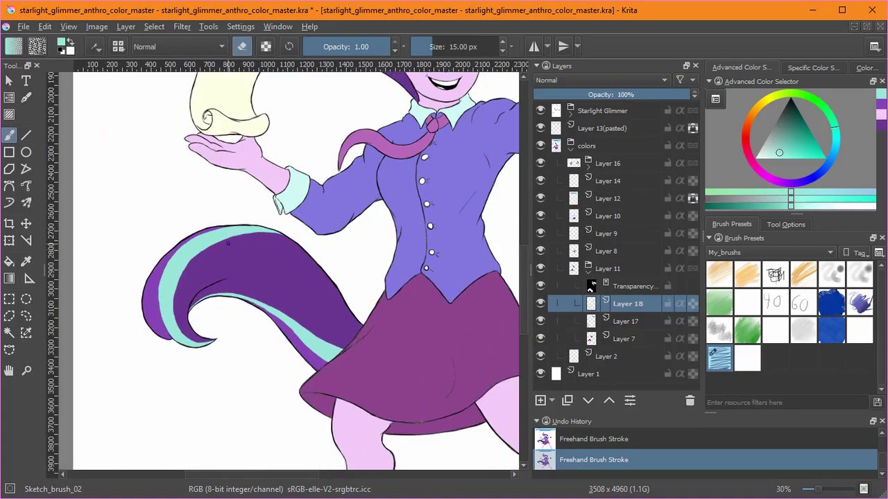
scroll(281, 227, up, 3)
key(ctrl+s)
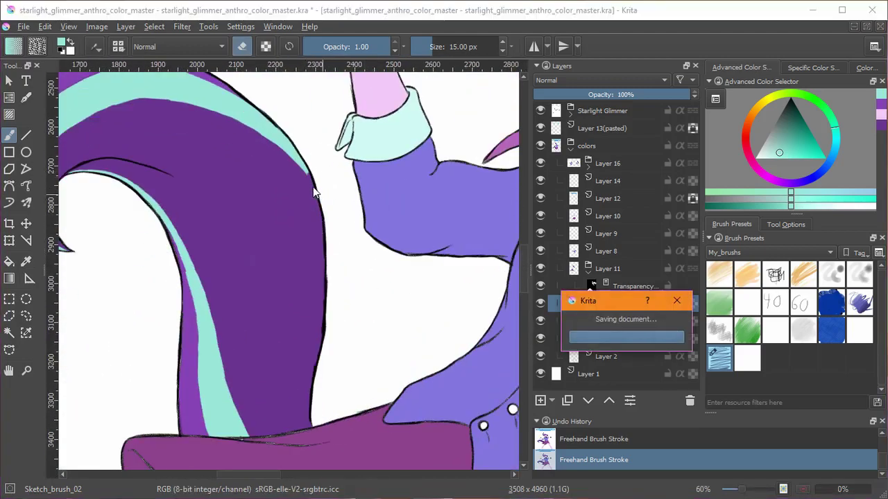
Save the finished stripe work again and select the Bristles_pencil brush preset.
key(ctrl+z)
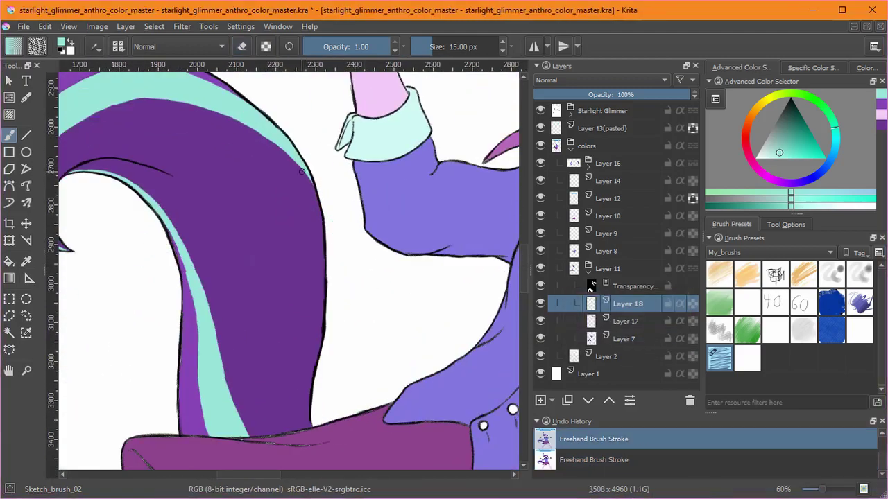
key(ctrl+shift+z)
scroll(327, 195, down, 3)
key(5)
drag(404, 223, 365, 338)
key(2)
key(ctrl+s)
key(ctrl+s)
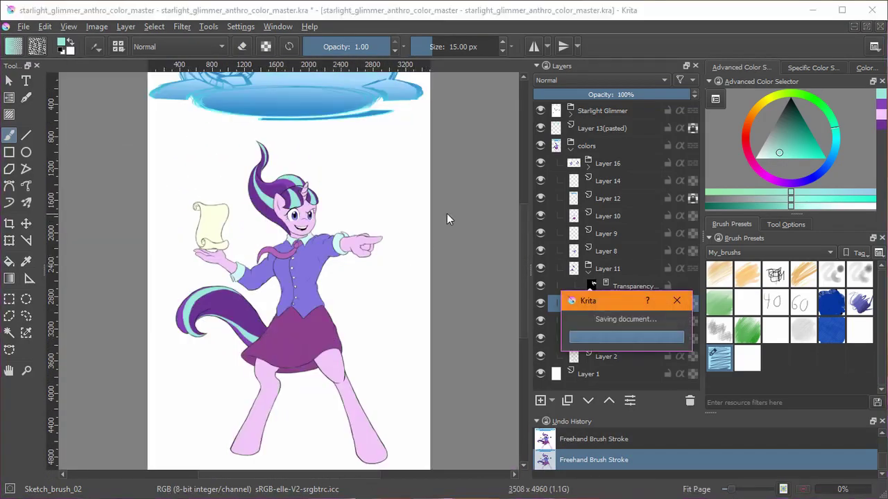
click(835, 272)
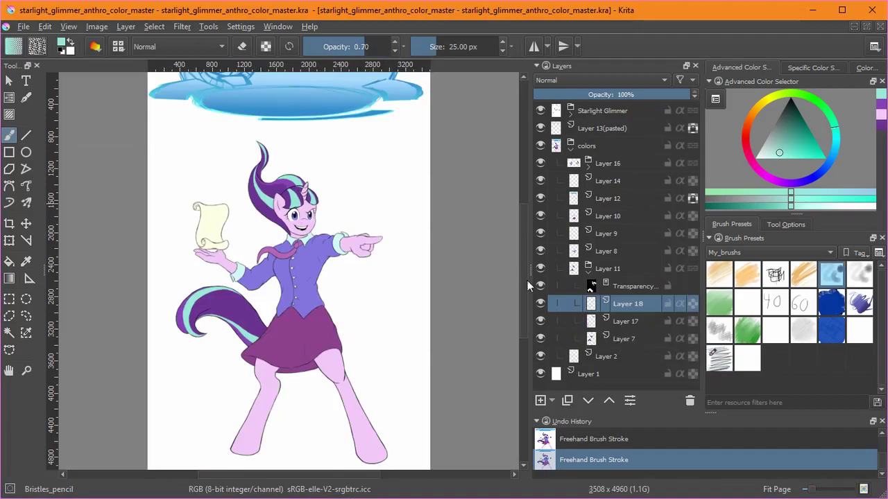
Add a paint layer above Layer 18 for the hair shading and set its blending mode to Multiply.
key(1)
scroll(285, 276, down, 2)
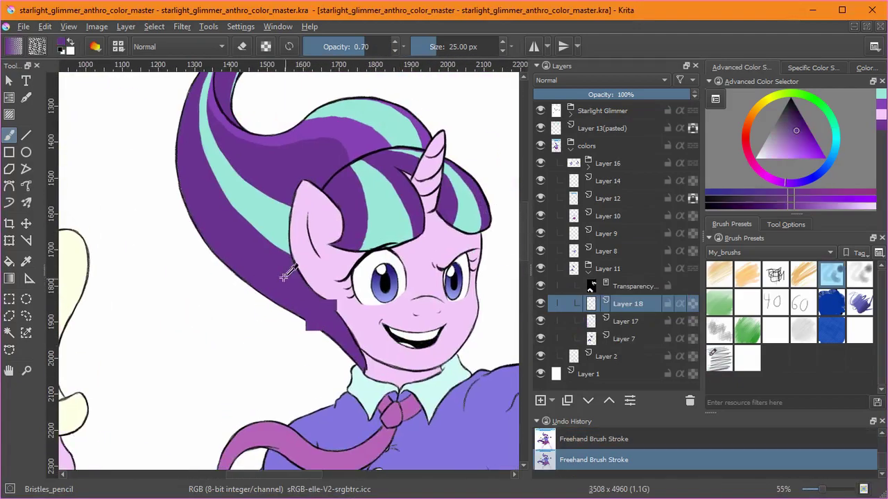
click(536, 399)
click(603, 79)
click(591, 160)
Try to shade the dark purple part of the mane with the Bristles_pencil brush.
drag(260, 258, 324, 321)
key(ctrl+z)
drag(242, 244, 267, 244)
mouse_move(254, 264)
mouse_down()
mouse_move(209, 238)
mouse_move(352, 355)
mouse_up()
drag(238, 186, 350, 355)
key(ctrl+z)
key(ctrl+z)
key(ctrl+z)
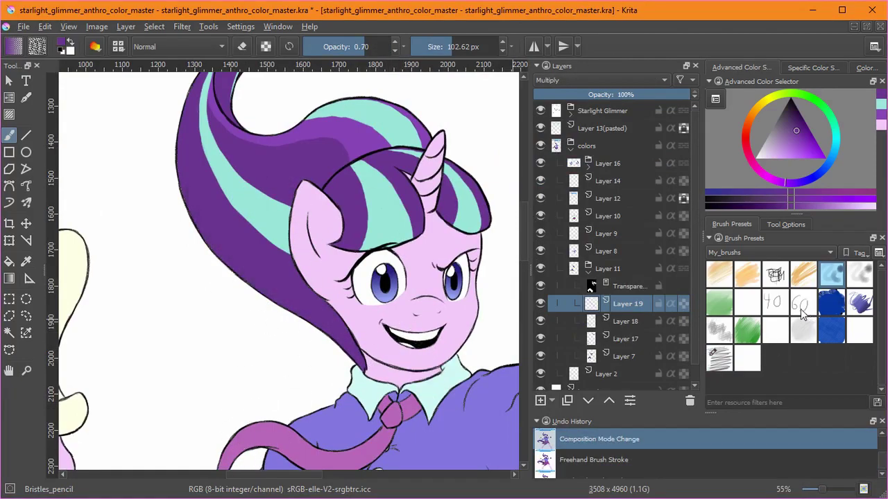
Shade the dark purple mane and fringe with the Mixover_dull_bristle_soft brush, and move the shading layer directly above Layer 7.
click(719, 329)
drag(283, 317, 198, 208)
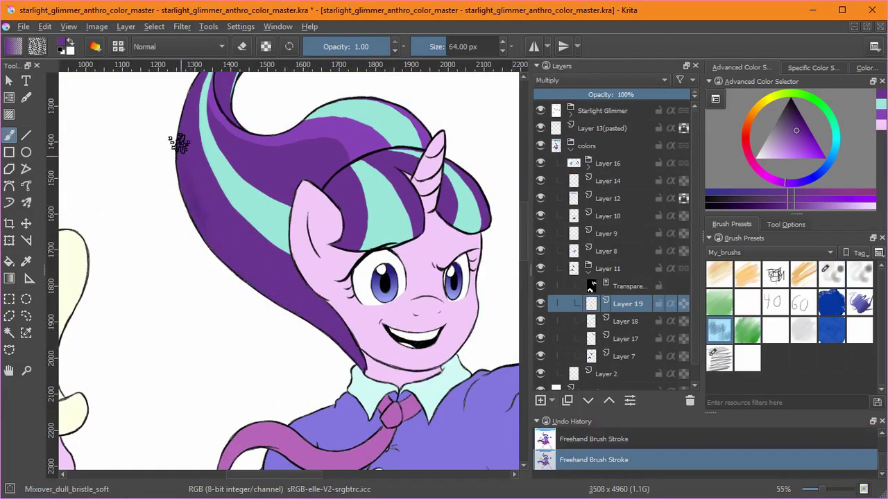
drag(407, 198, 346, 297)
drag(376, 194, 360, 270)
drag(378, 216, 382, 265)
drag(413, 194, 394, 251)
drag(450, 202, 465, 253)
drag(472, 184, 458, 239)
click(589, 401)
click(588, 401)
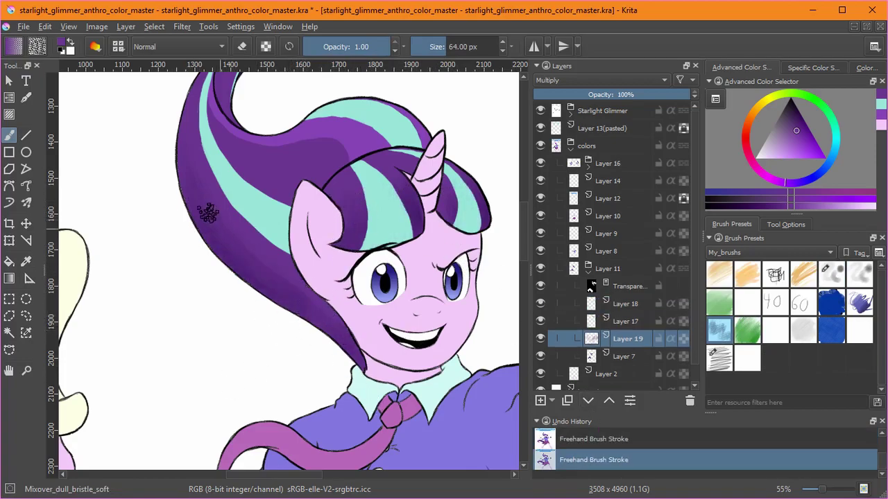
Shade the underside of the tail's dark purple area and blend it with the Mixover_dull_bristle_soft_sug brush.
scroll(296, 211, down, 1)
drag(340, 346, 357, 139)
drag(211, 445, 310, 300)
drag(187, 261, 261, 272)
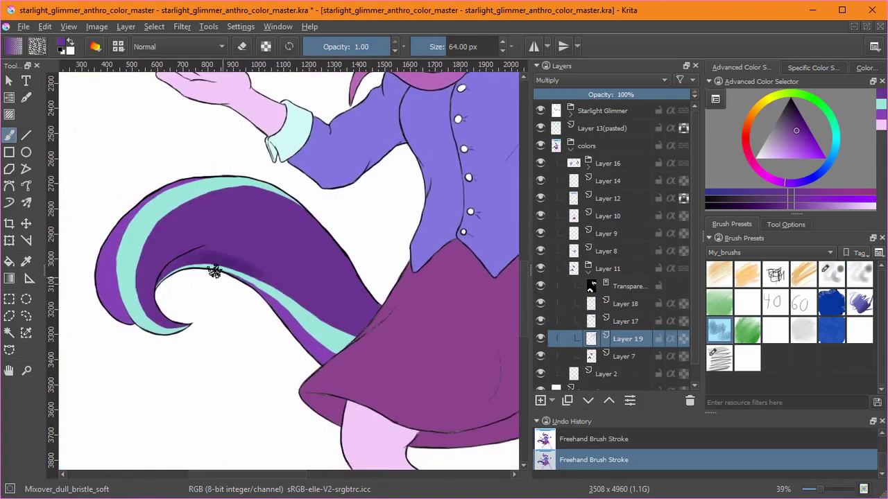
key(slash)
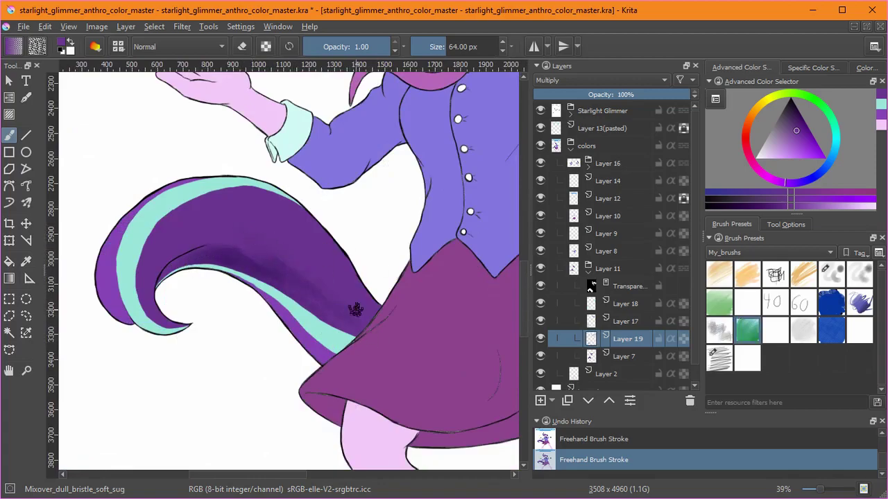
key(6)
key(6)
key(6)
key(6)
key(6)
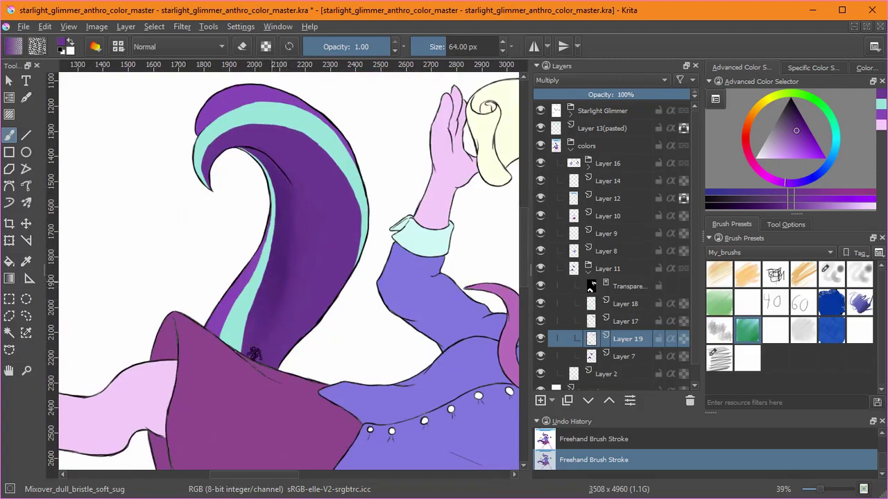
Smooth the dark purple shading along the mane with the Mixover_dull_bristle_soft_sug brush.
key(5)
drag(394, 194, 240, 329)
scroll(240, 330, down, 2)
drag(249, 145, 282, 290)
scroll(281, 290, up, 3)
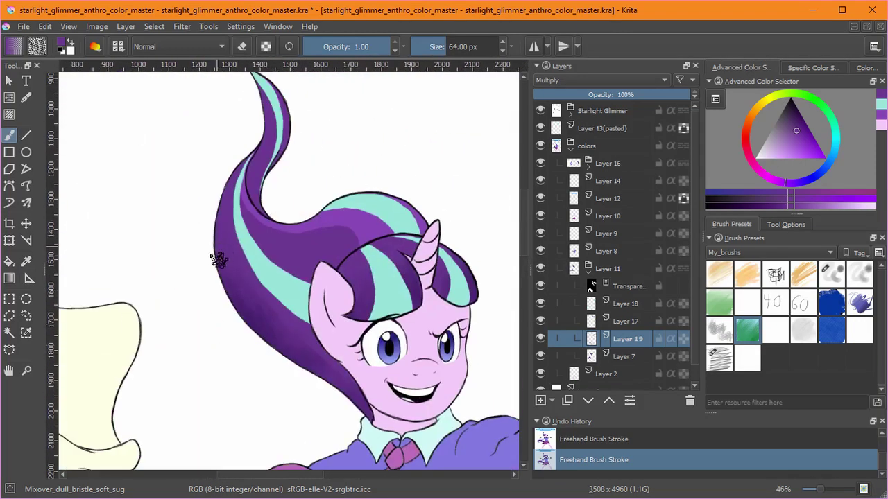
scroll(448, 336, down, 4)
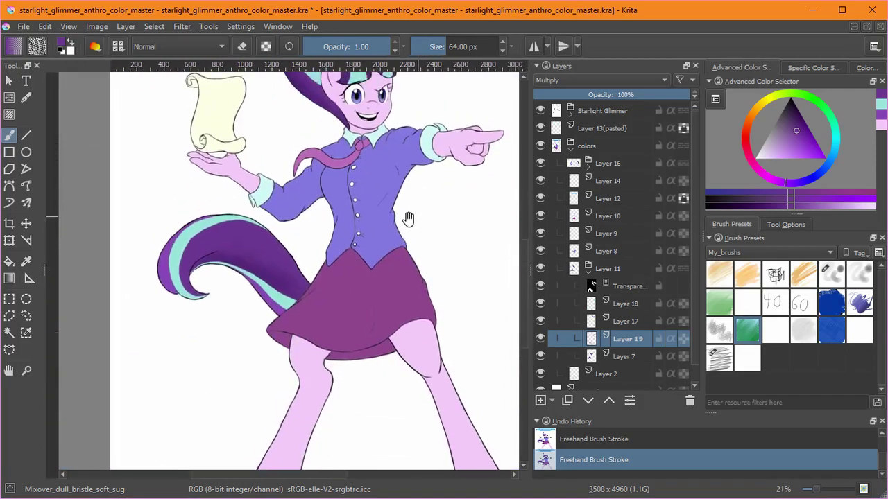
key(Insert)
click(615, 81)
key(Escape)
key(ctrl+g)
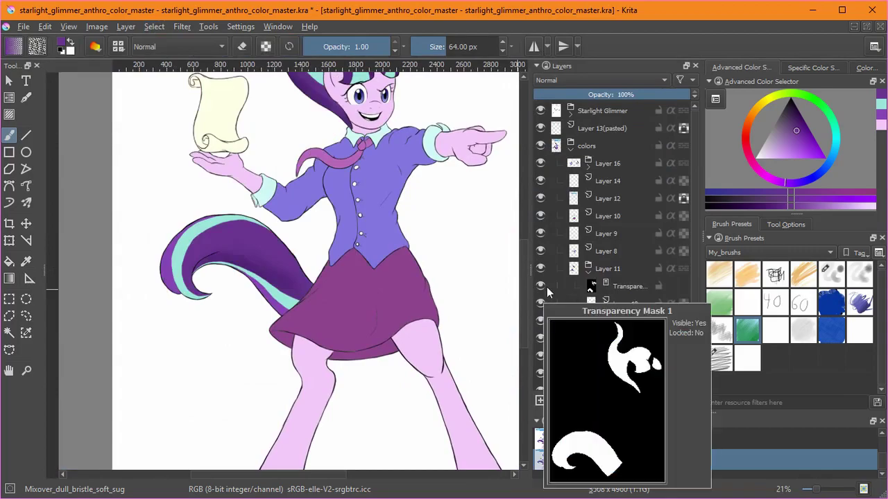
key(ctrl+z)
key(ctrl+z)
Group Layer 17 and add a transparency mask to the group from the layer's opaque pixels.
key(ctrl+g)
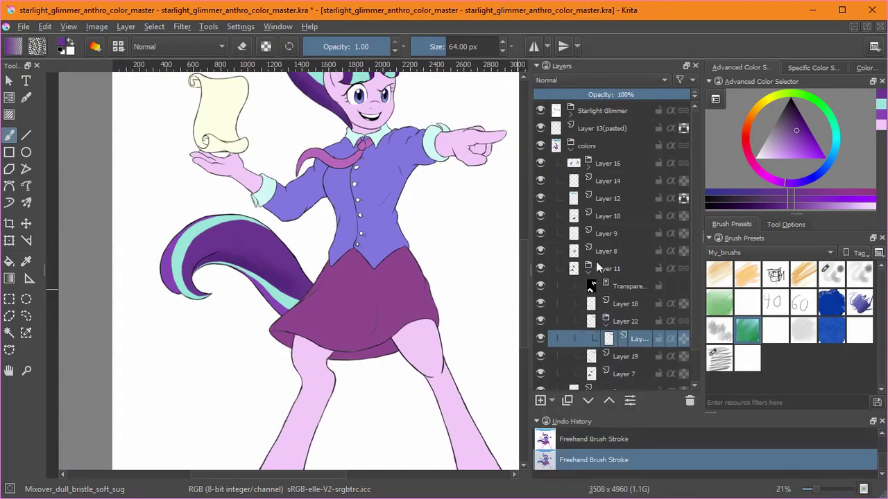
click(163, 27)
click(194, 191)
click(597, 323)
click(552, 401)
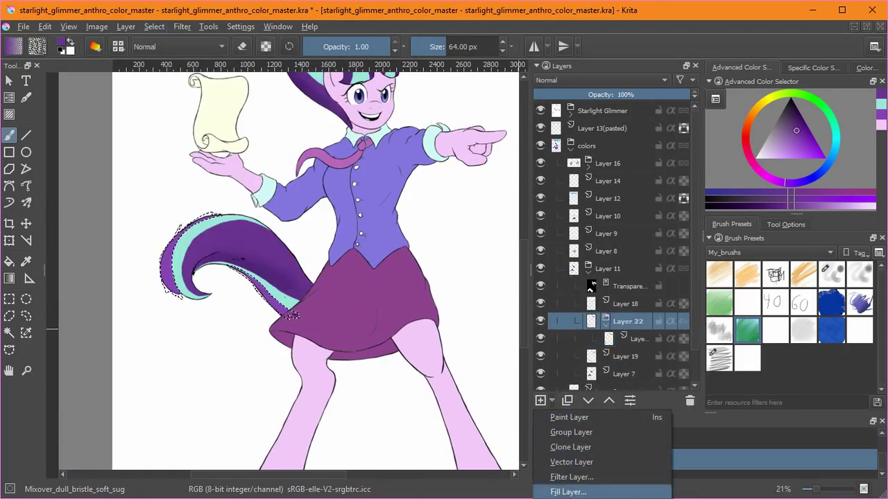
click(599, 498)
Add a paint layer above Layer 17 inside the masked group and clear the selection.
click(602, 357)
click(540, 401)
click(159, 27)
click(171, 55)
Set the new layer to Multiply and shade the tail's lighter purple stripes with their sampled colour using Mixover_dull_bristle_soft.
click(725, 334)
scroll(173, 262, up, 4)
ctrl+click(139, 277)
mouse_move(141, 249)
mouse_down()
mouse_move(137, 281)
mouse_move(165, 356)
mouse_up()
click(569, 80)
click(564, 166)
mouse_move(142, 281)
mouse_down()
mouse_move(169, 356)
mouse_move(159, 352)
mouse_move(180, 367)
mouse_up()
mouse_move(446, 369)
mouse_down()
mouse_move(326, 271)
mouse_move(381, 324)
mouse_up()
drag(283, 220, 414, 351)
drag(309, 237, 397, 326)
Shade the mane's lighter purple strand beside the horn and blend it with the Mixover_dull_bristle_soft_sug brush.
scroll(390, 401, down, 3)
scroll(377, 194, up, 3)
drag(377, 194, 449, 318)
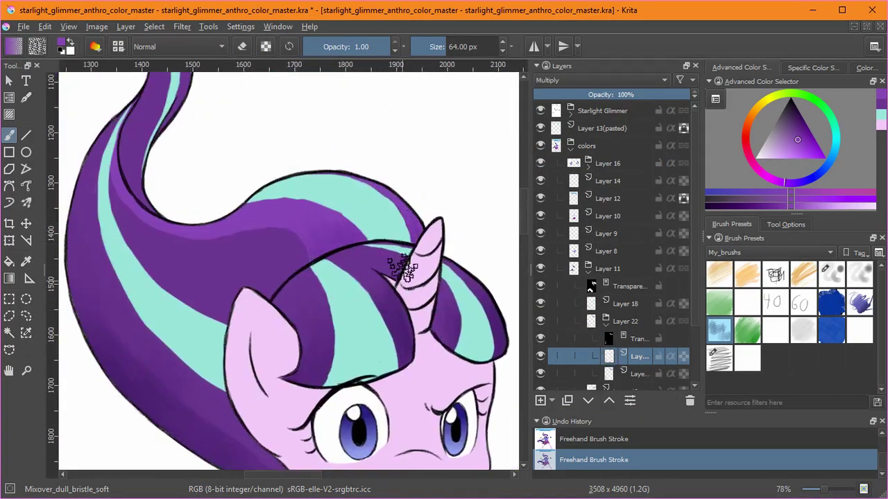
key(/)
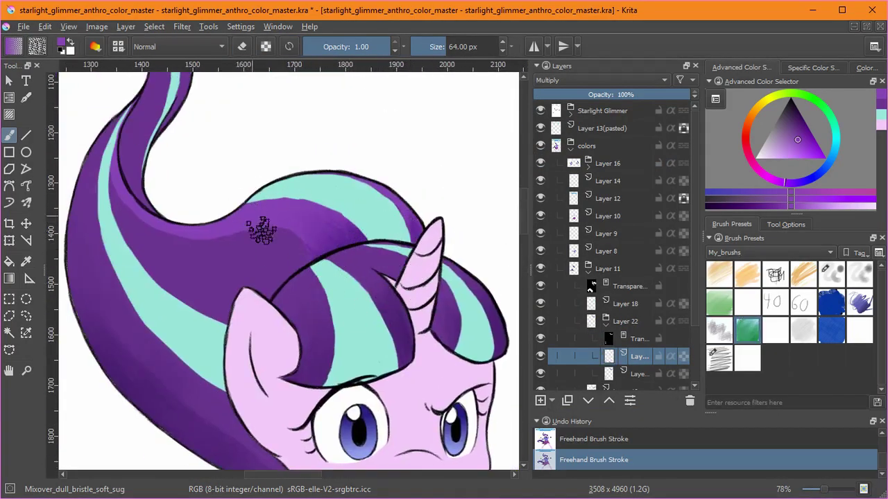
scroll(202, 337, down, 4)
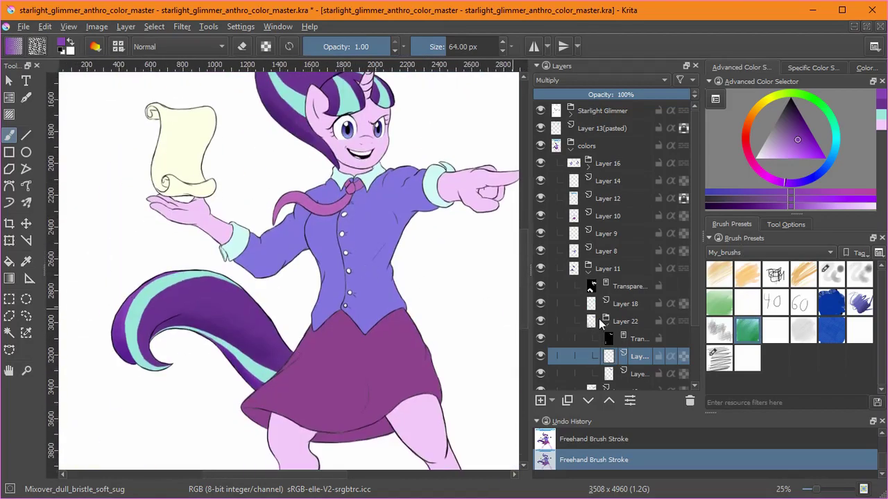
Group Layer 18 and add a transparency mask to the group from the layer's opaque pixels.
click(602, 318)
click(627, 305)
click(154, 27)
click(184, 208)
key(ctrl+g)
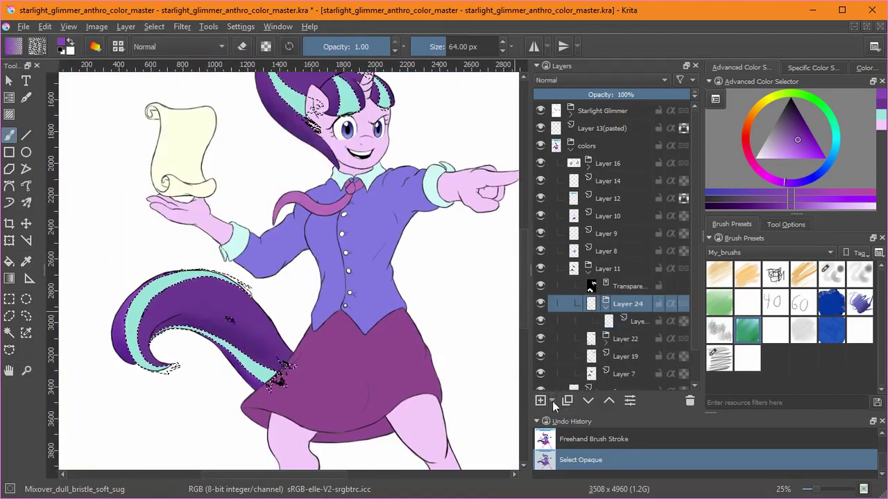
click(552, 401)
click(583, 497)
Clear the selection and add a Multiply paint layer above Layer 18 inside its group.
click(154, 26)
click(192, 58)
key(Insert)
click(600, 79)
click(566, 187)
Sample the teal and shade the tail's teal stripes with the Mixover_dull_bristle_soft brush.
scroll(140, 333, up, 4)
ctrl+click(138, 252)
key(slash)
mouse_move(134, 378)
mouse_down()
mouse_move(162, 308)
mouse_move(185, 389)
mouse_up()
drag(142, 322, 218, 391)
drag(161, 347, 219, 388)
drag(135, 291, 135, 231)
mouse_move(484, 368)
mouse_down()
mouse_move(332, 333)
mouse_move(451, 383)
mouse_up()
drag(462, 365, 365, 326)
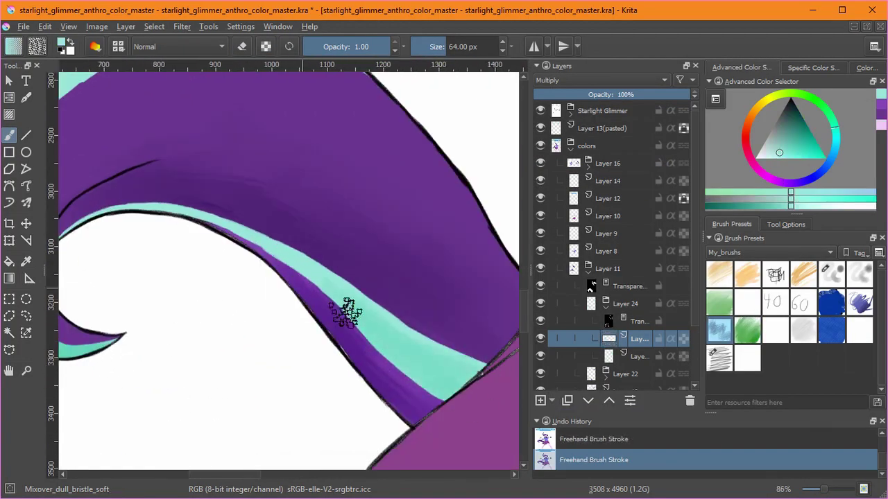
drag(412, 352, 383, 321)
Shade the teal strands of the mane and fringe with the Mixover_dull_bristle_soft brush.
scroll(361, 225, down, 3)
drag(377, 212, 277, 444)
scroll(337, 208, up, 2)
drag(333, 242, 362, 281)
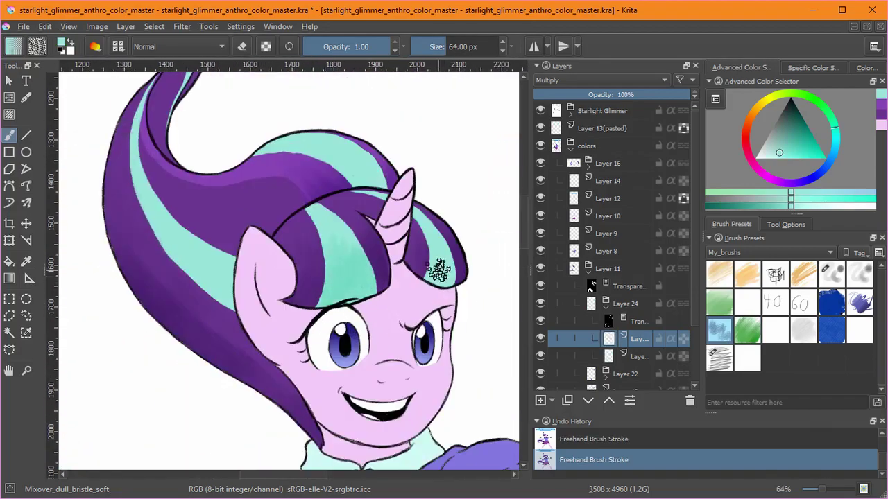
drag(436, 271, 434, 254)
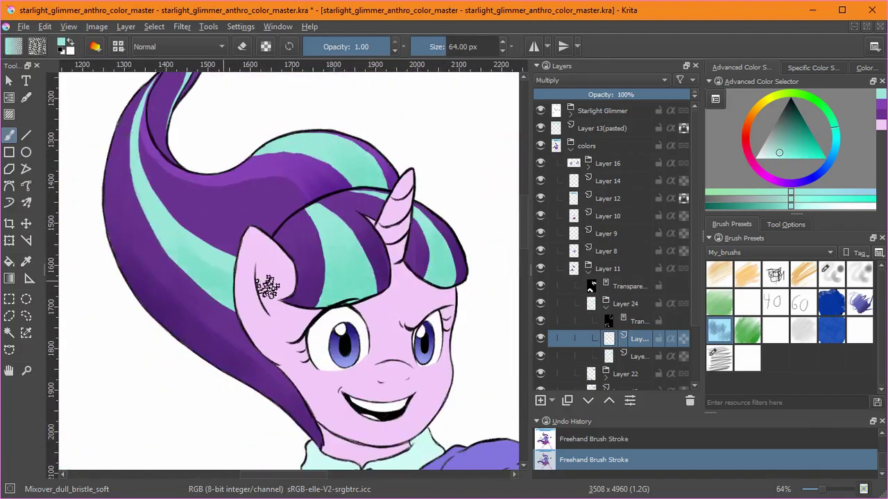
scroll(375, 263, down, 4)
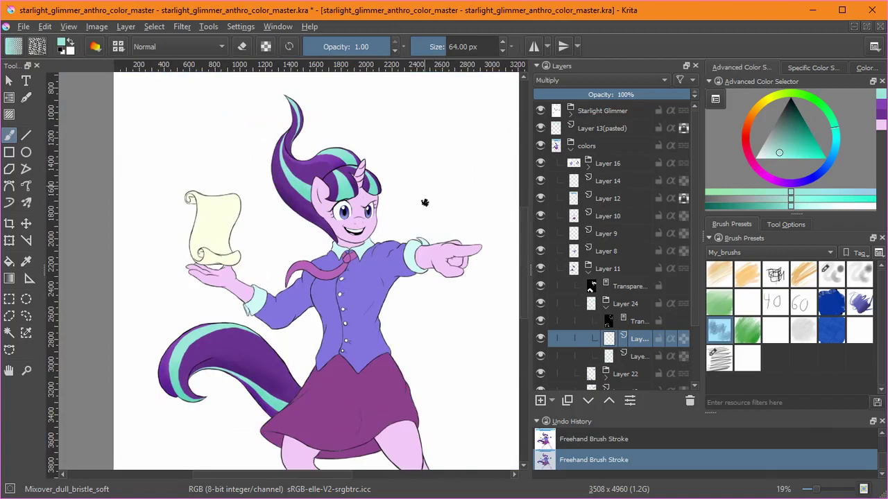
Collapse the teal strand group and put Layer 19 and Layer 7 together in a new group.
click(606, 310)
click(618, 339)
ctrl+click(613, 356)
key(ctrl+g)
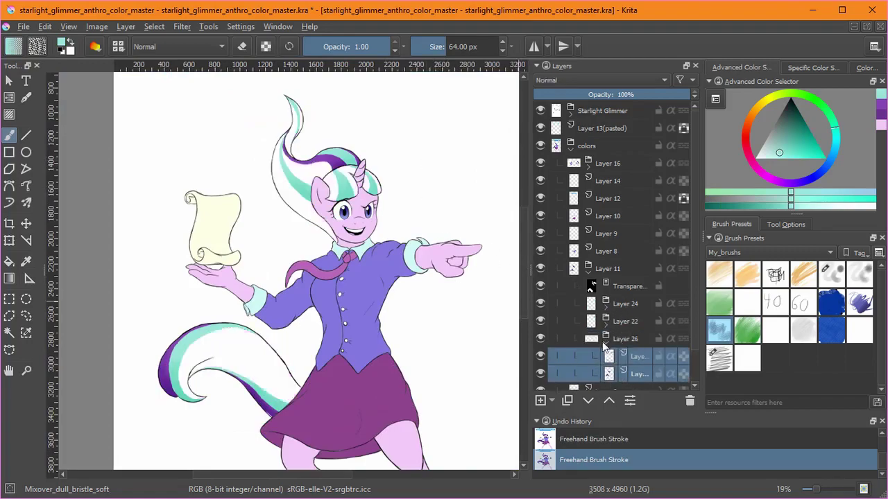
Add a Screen paint layer above Layer 19 inside the new group and sample the tail's dark purple.
click(606, 357)
key(Insert)
ctrl+click(232, 332)
click(601, 81)
click(568, 206)
Paint highlights on the tail's dark purple area.
scroll(259, 360, up, 4)
mouse_move(301, 323)
mouse_down()
mouse_move(179, 253)
mouse_move(209, 260)
mouse_up()
drag(209, 259, 344, 268)
mouse_move(239, 286)
mouse_down()
mouse_move(410, 310)
mouse_move(436, 347)
mouse_up()
Blend the tail's dark purple highlights with the Mixover_dull_bristle_soft_sug brush, enlarged to 154.91 px.
click(747, 330)
mouse_move(347, 313)
mouse_down()
mouse_move(266, 315)
mouse_move(357, 301)
mouse_move(399, 305)
mouse_up()
drag(263, 333, 301, 333)
drag(333, 301, 194, 355)
mouse_move(407, 308)
mouse_down()
mouse_move(221, 287)
mouse_move(472, 420)
mouse_move(356, 351)
mouse_up()
drag(211, 288, 324, 383)
mouse_move(229, 306)
mouse_down()
mouse_move(287, 287)
mouse_move(231, 331)
mouse_move(342, 317)
mouse_move(309, 169)
mouse_up()
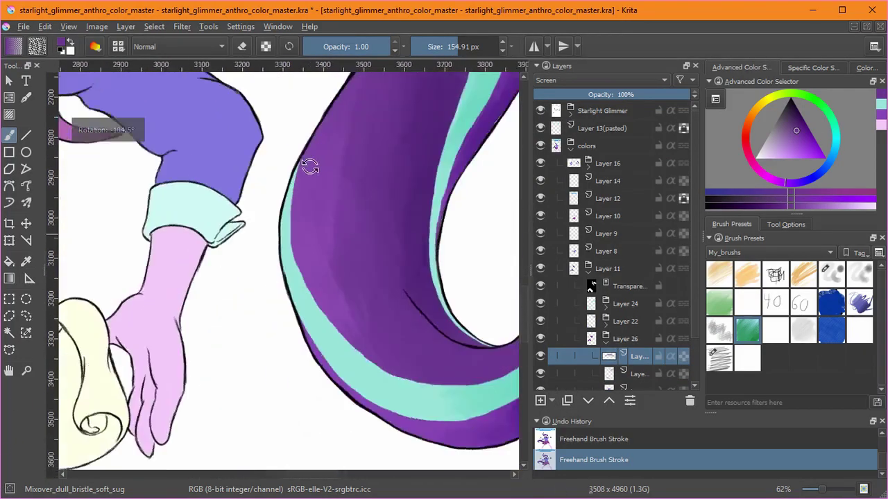
drag(333, 267, 292, 344)
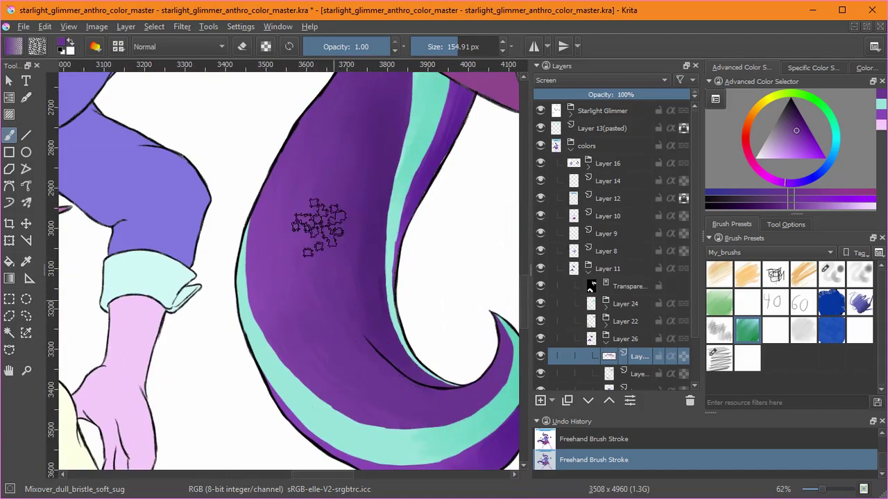
ctrl+drag(412, 213, 345, 215)
Highlight the mane's dark purple area and blend it with the Mixover_dull_bristle_soft_sug brush at 98.87 px.
drag(173, 111, 360, 374)
ctrl+drag(240, 233, 304, 225)
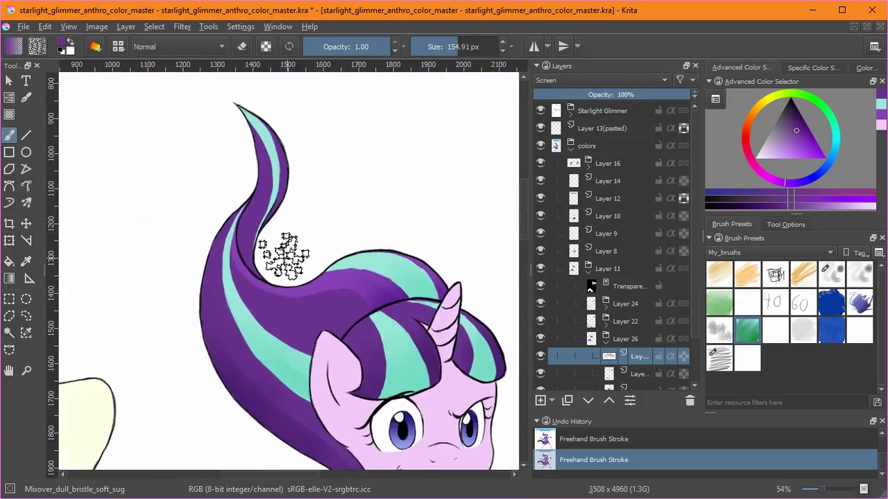
click(720, 329)
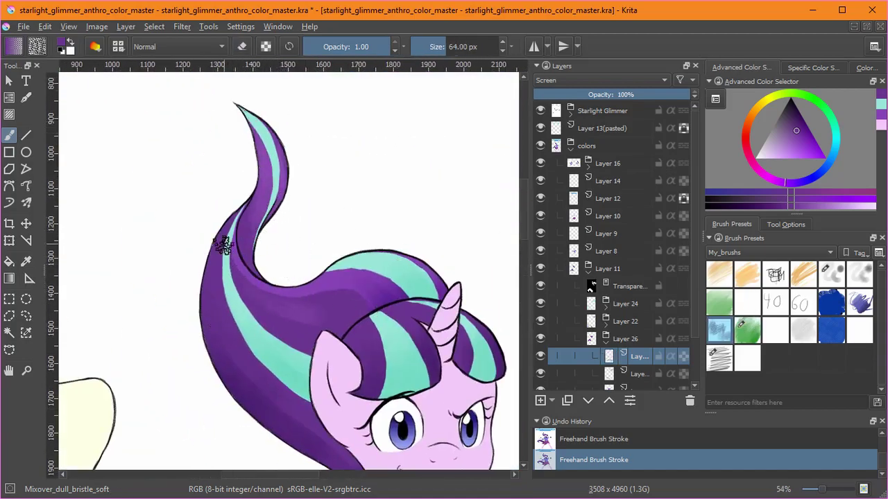
key(slash)
shift+drag(379, 360, 359, 360)
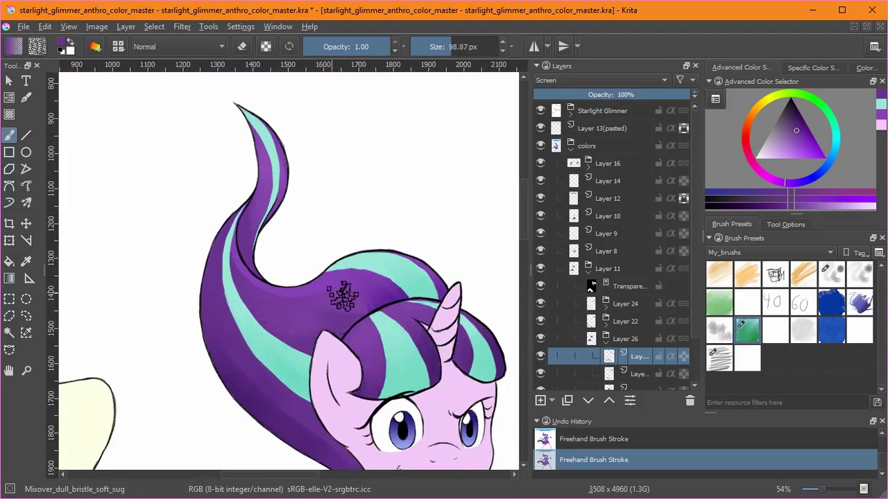
key(minus)
key(minus)
key(minus)
drag(357, 383, 397, 276)
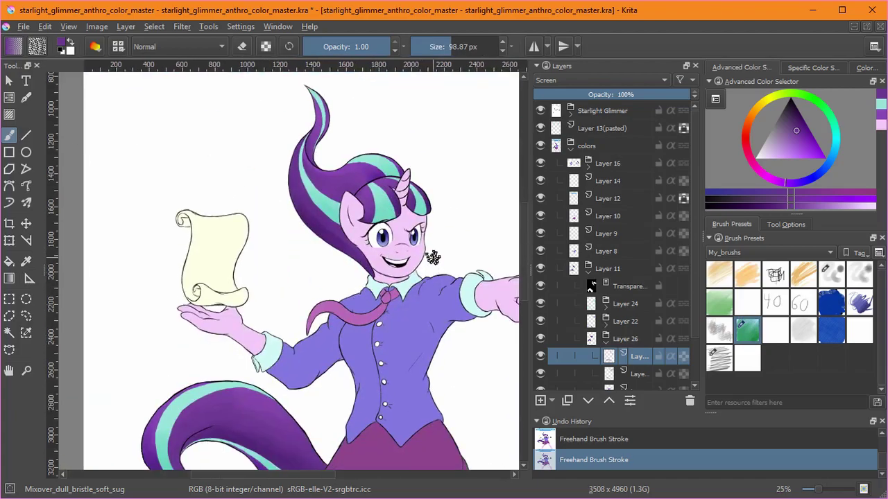
Add a Screen paint layer above the shading in the Layer 22 group and sample the lighter purple.
key(Insert)
click(592, 81)
click(624, 206)
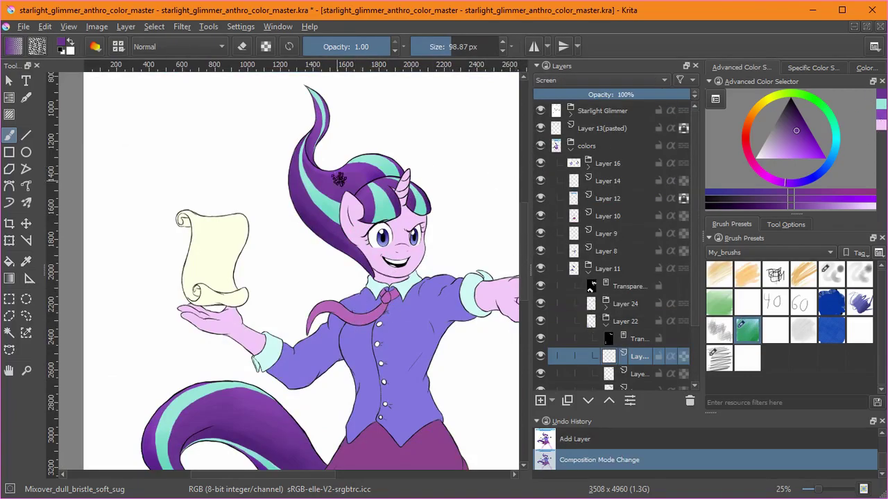
scroll(339, 180, up, 5)
ctrl+click(400, 370)
scroll(400, 371, down, 4)
drag(318, 208, 297, 228)
key(ctrl+z)
key(ctrl+z)
Highlight the lighter purple strands of the mane and tail with Mixover_dull_bristle_soft, smoothing with Mixover_dull_bristle_soft_sug.
mouse_move(313, 192)
mouse_down()
mouse_move(327, 154)
mouse_move(373, 251)
mouse_up()
drag(361, 337, 327, 329)
drag(510, 313, 422, 278)
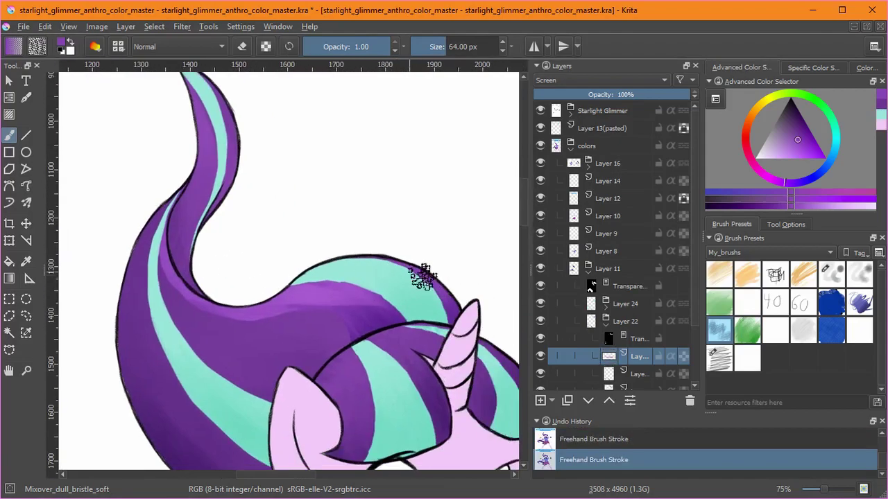
key(slash)
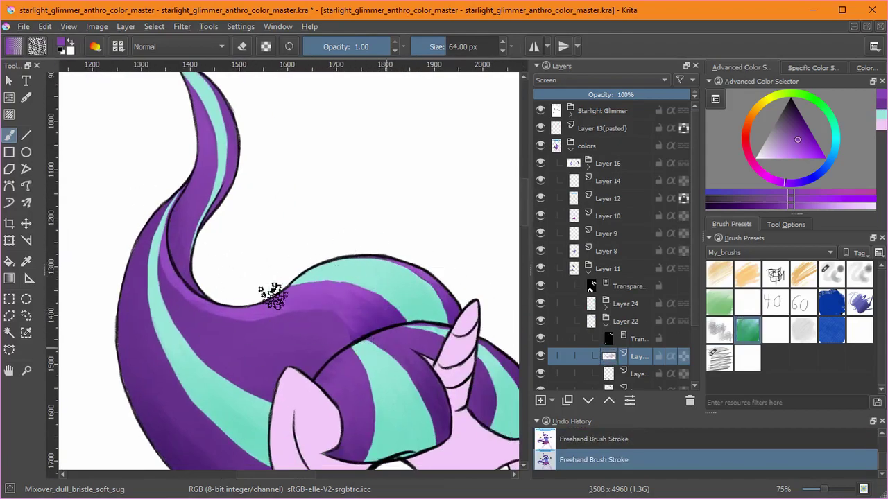
drag(427, 348, 395, 252)
click(716, 331)
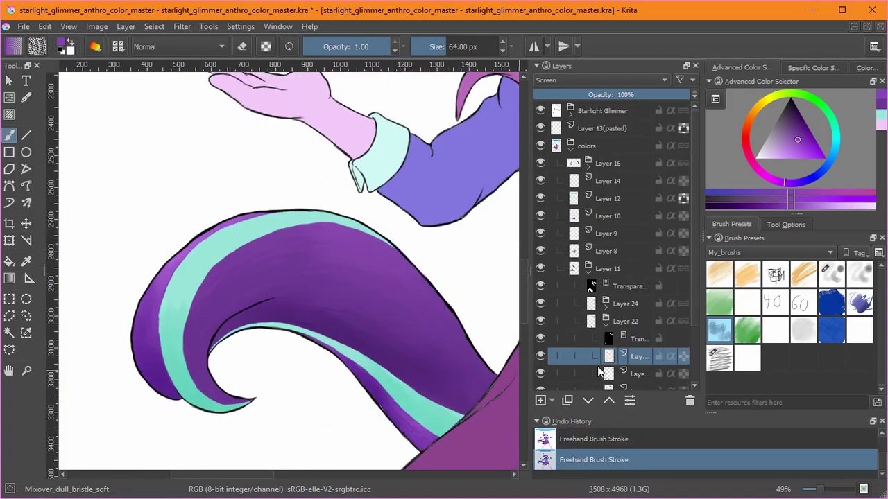
Add a Screen paint layer above the shading in the Layer 24 group and begin highlighting with the sampled teal.
click(606, 309)
click(636, 339)
click(542, 400)
drag(307, 229, 325, 166)
ctrl+click(364, 182)
click(592, 81)
mouse_move(389, 219)
mouse_down()
mouse_move(418, 243)
mouse_move(288, 227)
mouse_move(234, 267)
mouse_up()
click(582, 132)
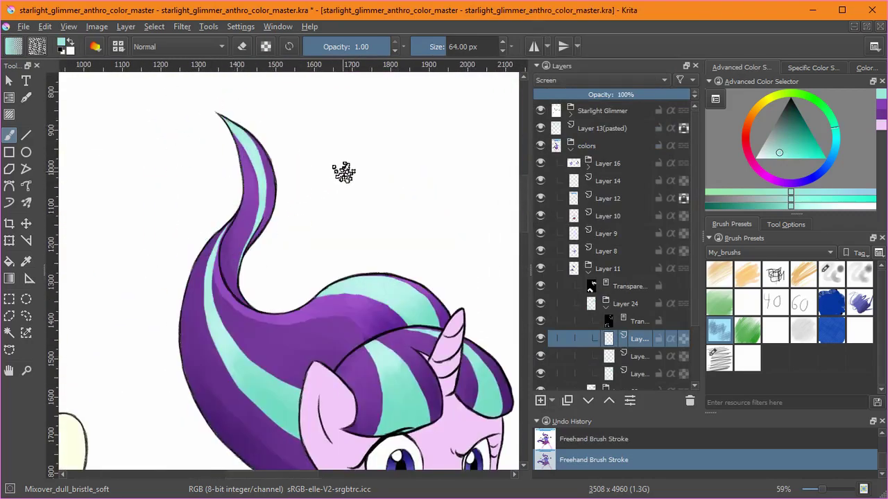
Set the newly added layer in the Layer 24 group to Screen and paint teal highlights on the mane's teal strands.
click(580, 78)
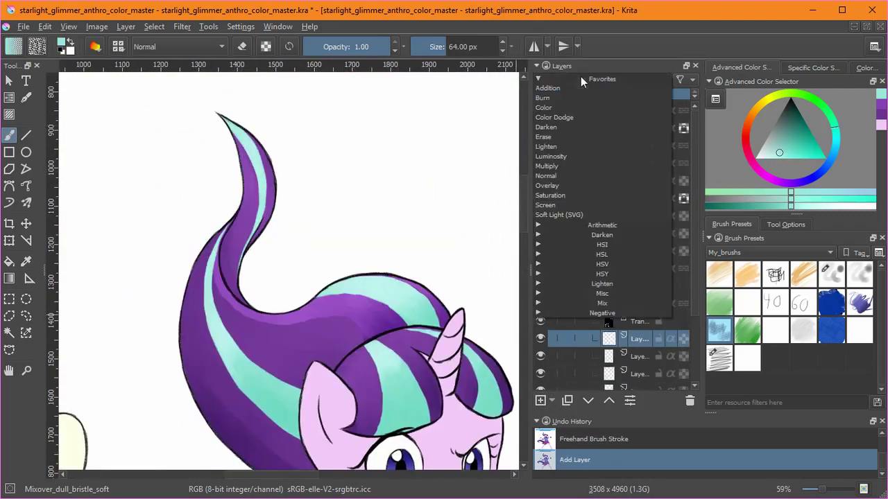
click(574, 205)
drag(251, 161, 211, 105)
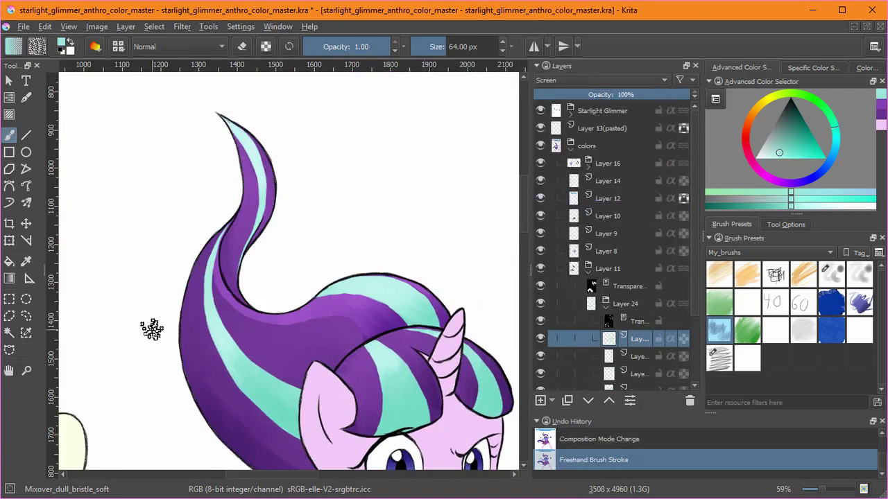
drag(399, 292, 421, 311)
scroll(409, 229, down, 4)
drag(456, 240, 423, 179)
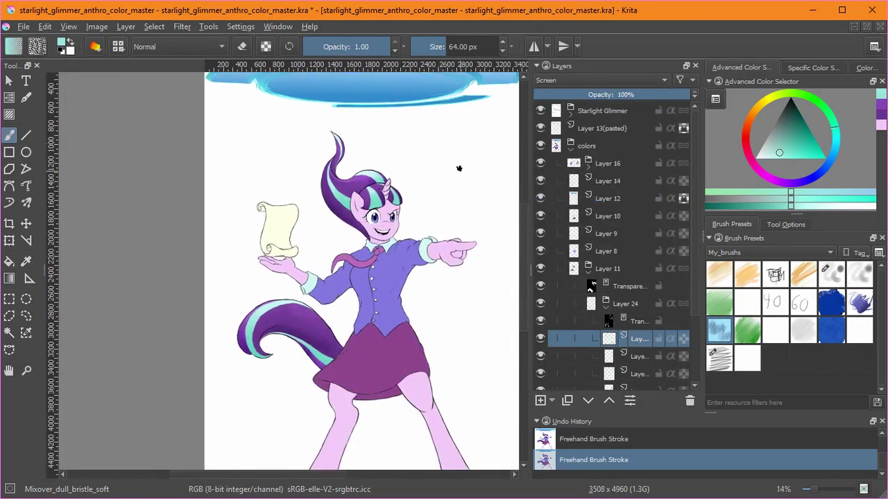
Collapse the Layer 11 group and put the jacket's base colour layer, Layer 8, into a group of its own.
click(588, 272)
click(541, 251)
click(541, 252)
click(622, 250)
key(ctrl+g)
click(157, 28)
click(215, 217)
click(622, 251)
click(551, 400)
click(588, 325)
click(158, 28)
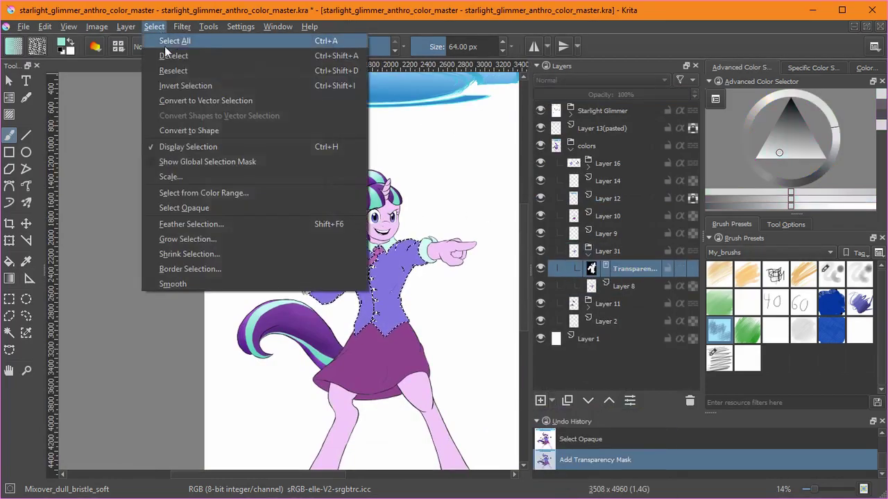
click(171, 54)
drag(378, 328, 437, 167)
key(ctrl+z)
key(ctrl+z)
click(153, 26)
click(163, 53)
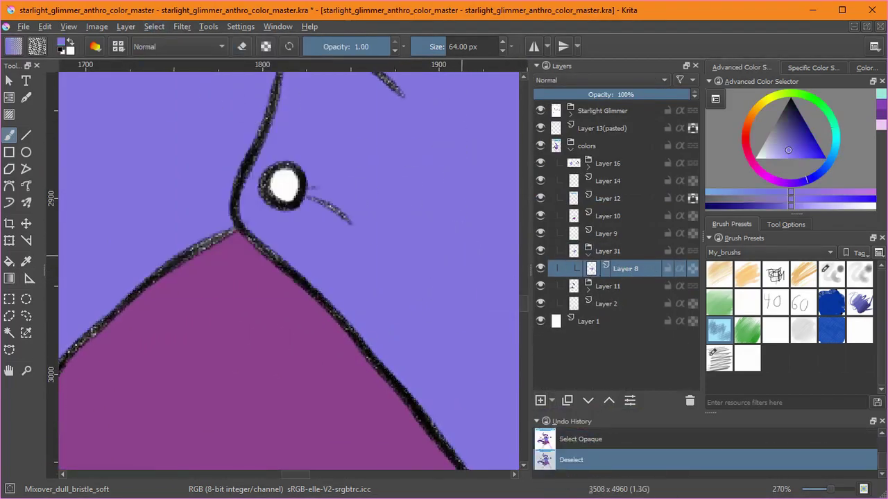
Fill gaps in the jacket's base colour along the hem and front opening with Sketch_brush_02 at 15 px.
click(829, 276)
key(slash)
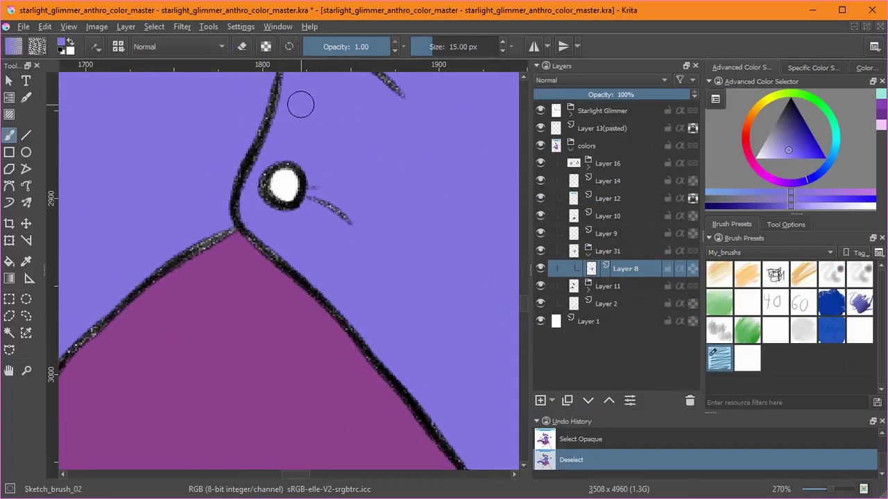
drag(284, 142, 286, 333)
drag(378, 262, 395, 273)
drag(280, 272, 287, 110)
drag(287, 179, 310, 376)
drag(288, 180, 285, 91)
drag(381, 154, 412, 318)
drag(412, 193, 459, 313)
mouse_move(305, 193)
mouse_down()
mouse_move(284, 98)
mouse_move(278, 269)
mouse_up()
drag(290, 233, 294, 86)
scroll(382, 221, up, 3)
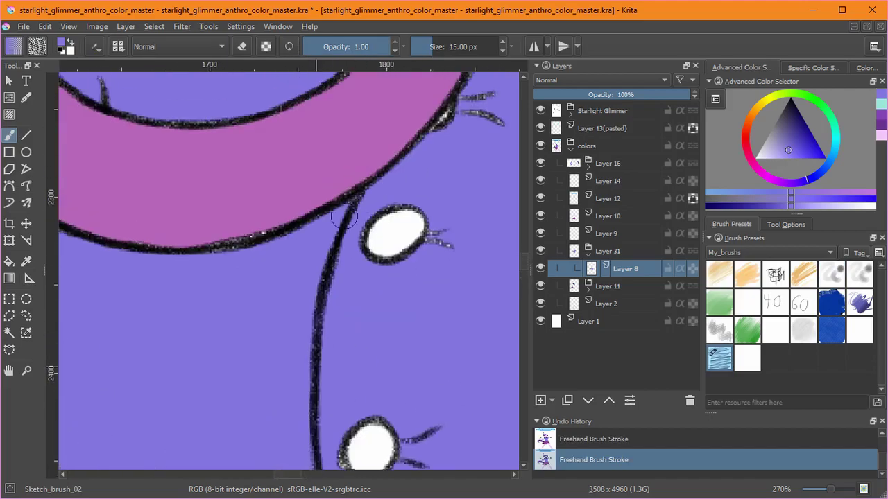
Touch up the jacket's base colour along the line art at the tie, collar and shoulder.
drag(474, 177, 412, 310)
drag(403, 216, 256, 344)
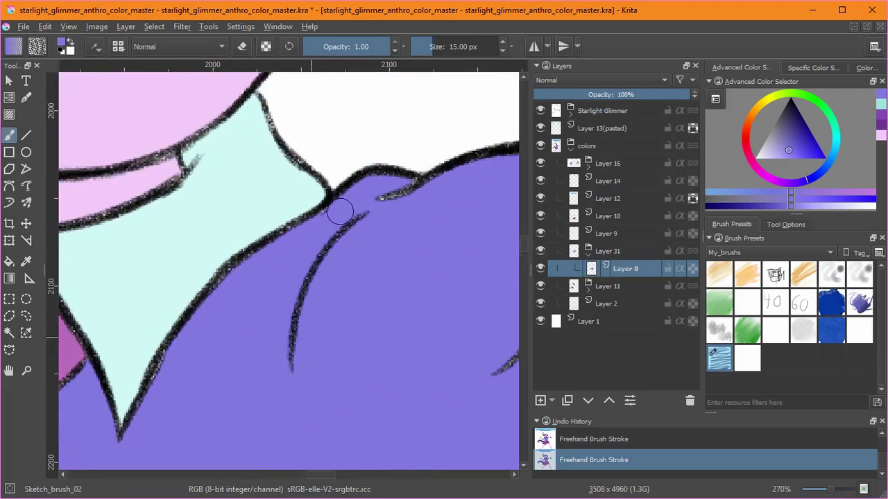
drag(426, 244, 264, 273)
drag(480, 260, 379, 313)
drag(434, 385, 238, 14)
drag(181, 347, 471, 158)
drag(170, 464, 329, 113)
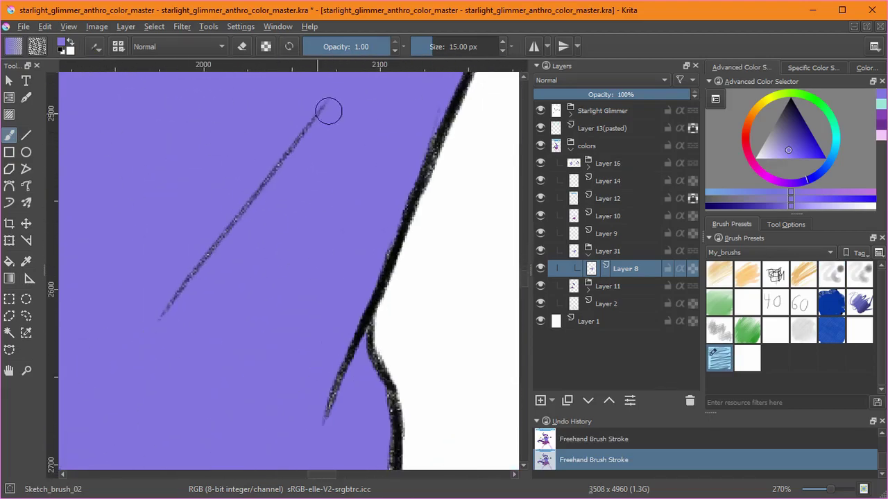
Touch up the jacket's base colour along the waist and lower hem, and save the document.
drag(345, 416, 329, 311)
drag(329, 380, 280, 353)
mouse_move(325, 265)
mouse_down()
mouse_move(324, 360)
mouse_move(323, 135)
mouse_move(334, 248)
mouse_up()
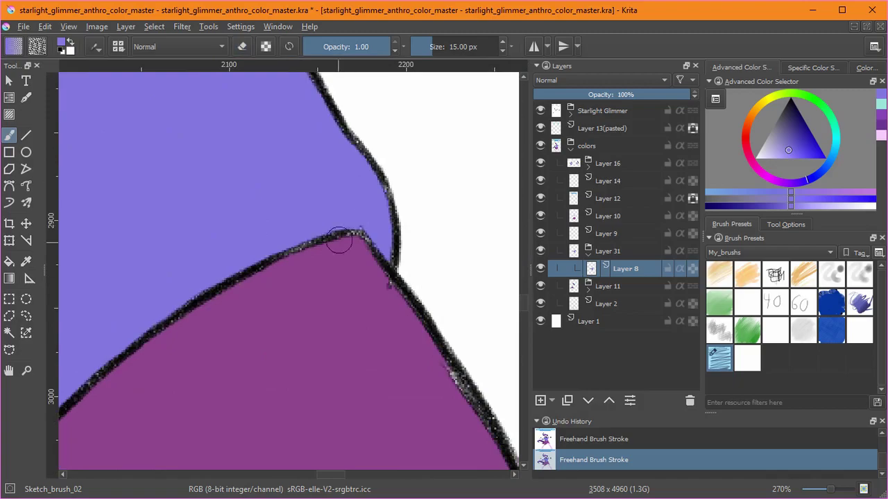
mouse_move(166, 267)
mouse_down()
mouse_move(178, 367)
mouse_move(303, 275)
mouse_move(259, 337)
mouse_move(345, 212)
mouse_move(333, 374)
mouse_move(268, 273)
mouse_move(271, 356)
mouse_move(238, 287)
mouse_move(246, 284)
mouse_move(215, 246)
mouse_move(299, 152)
mouse_move(284, 234)
mouse_up()
key(2)
key(ctrl+s)
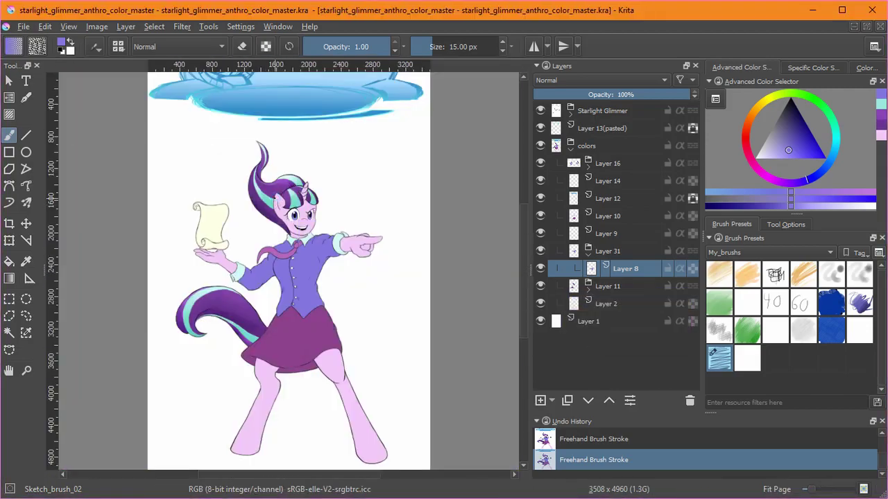
Mask the jacket's group with a transparency mask made from Layer 8's opaque area, and clear the selection.
drag(268, 298, 361, 198)
drag(220, 182, 179, 343)
click(150, 27)
click(188, 209)
click(612, 251)
click(552, 401)
click(580, 498)
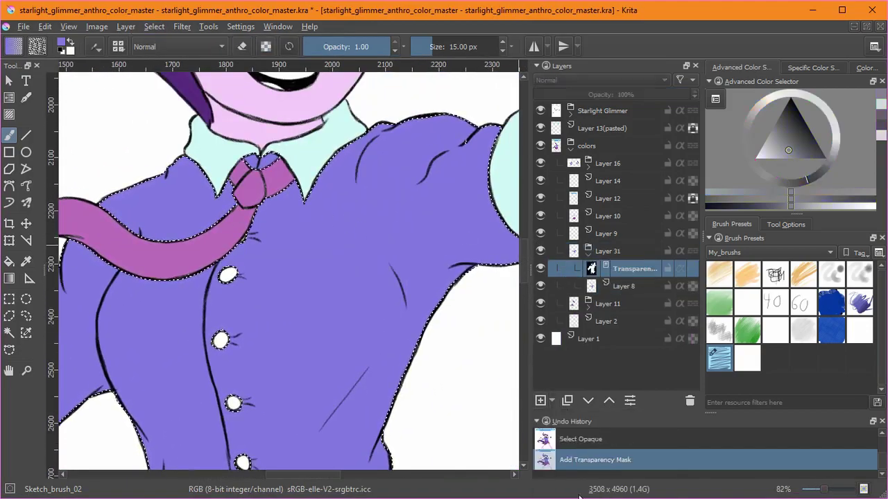
key(ctrl+shift+a)
Add a paint layer above Layer 8 set to Multiply, and choose the Bristles_pencil brush.
key(Insert)
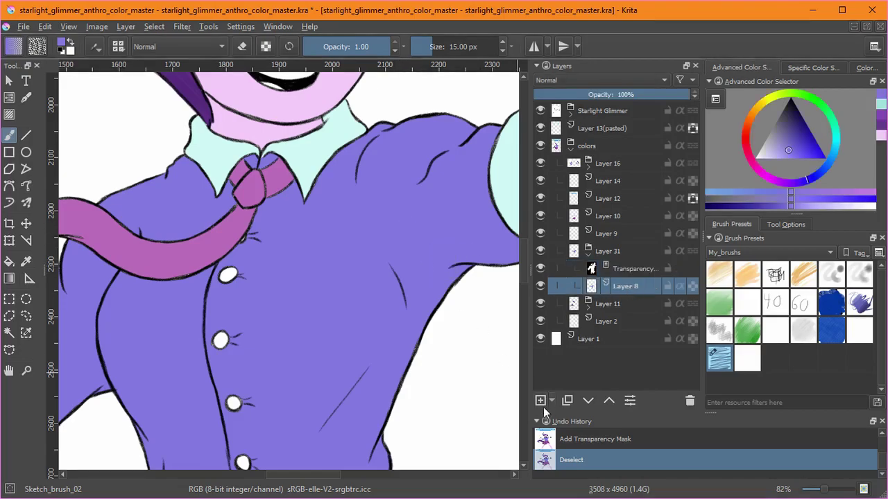
click(585, 83)
click(571, 175)
click(832, 274)
Shade the pointing sleeve's underside, the adjoining side of the torso and the jacket's hem with Bristles_pencil.
mouse_move(345, 259)
mouse_down()
mouse_move(336, 208)
mouse_move(397, 208)
mouse_up()
mouse_move(360, 187)
mouse_down()
mouse_move(388, 206)
mouse_move(476, 161)
mouse_move(406, 163)
mouse_up()
drag(359, 233, 306, 325)
drag(316, 295, 278, 361)
drag(315, 310, 296, 346)
drag(333, 361, 368, 252)
drag(376, 305, 404, 390)
drag(305, 430, 363, 339)
drag(343, 392, 285, 323)
drag(224, 329, 271, 353)
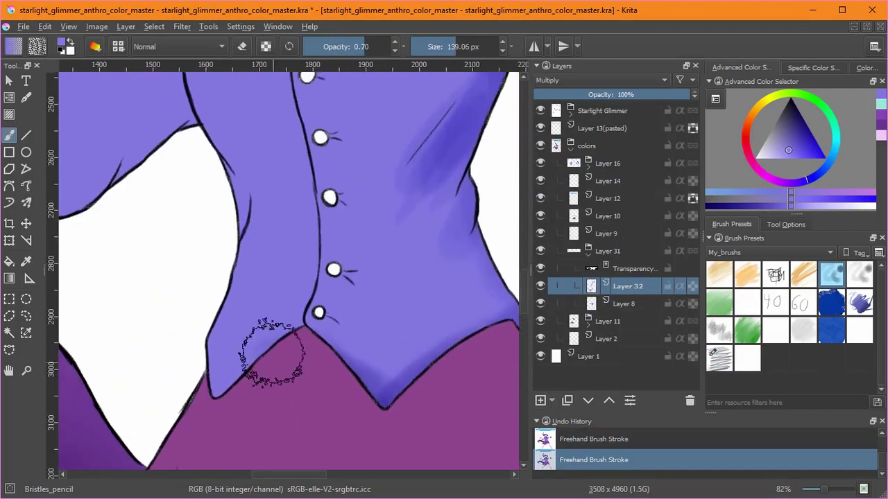
Shade the scroll-holding side of the jacket at the hem, waist, chest and sleeve, plus beneath the tie and collar.
drag(298, 326, 208, 388)
drag(227, 318, 289, 406)
drag(267, 207, 330, 236)
drag(324, 277, 299, 374)
mouse_move(224, 220)
mouse_down()
mouse_move(327, 270)
mouse_move(152, 305)
mouse_up()
drag(347, 239, 323, 222)
mouse_move(477, 102)
mouse_down()
mouse_move(407, 241)
mouse_move(319, 319)
mouse_move(309, 350)
mouse_up()
drag(430, 224, 368, 295)
drag(464, 163, 423, 188)
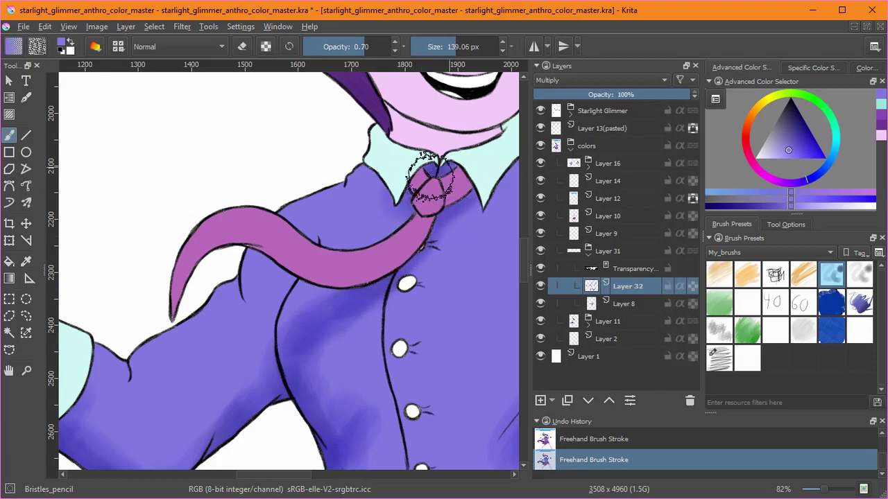
drag(515, 138, 415, 207)
Smooth the shading on the jacket's sleeves, chest and sides with Bristles_pencil_smug at about 68 px.
scroll(317, 267, down, 3)
scroll(317, 268, left, 2)
key(slash)
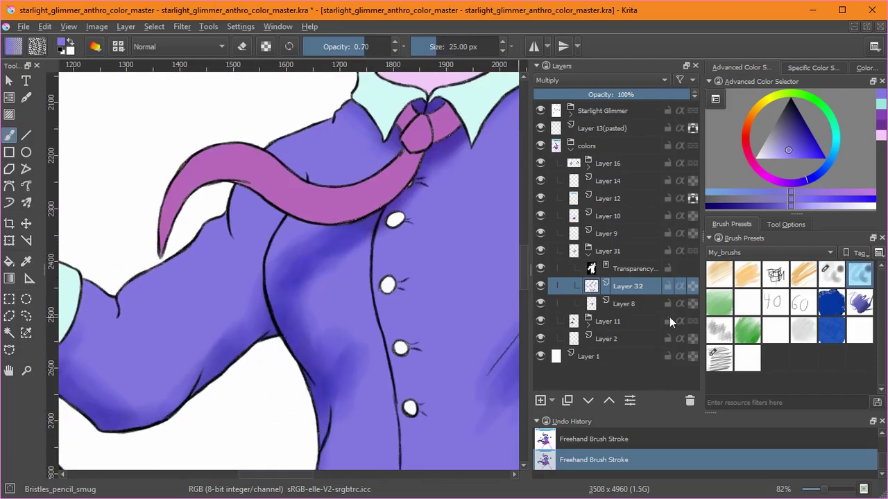
scroll(352, 376, down, 2)
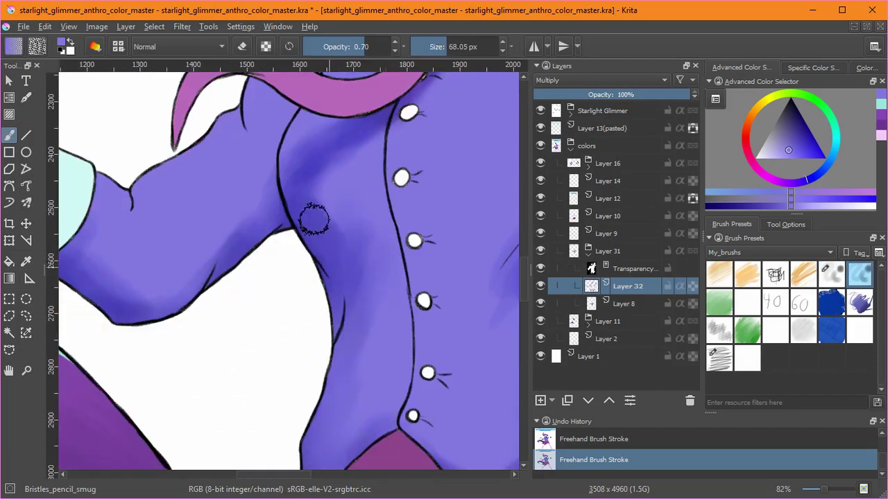
scroll(412, 213, up, 2)
scroll(412, 213, left, 1)
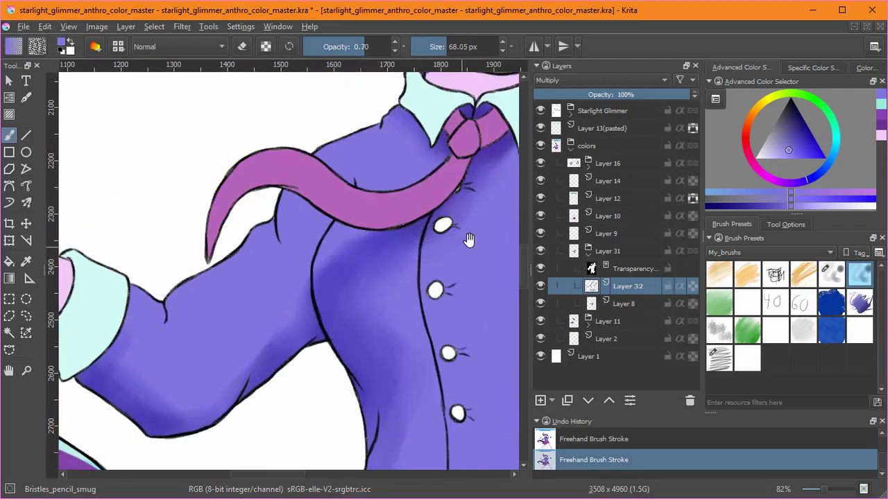
scroll(457, 246, up, 2)
scroll(458, 246, right, 1)
scroll(351, 306, down, 2)
scroll(314, 251, left, 1)
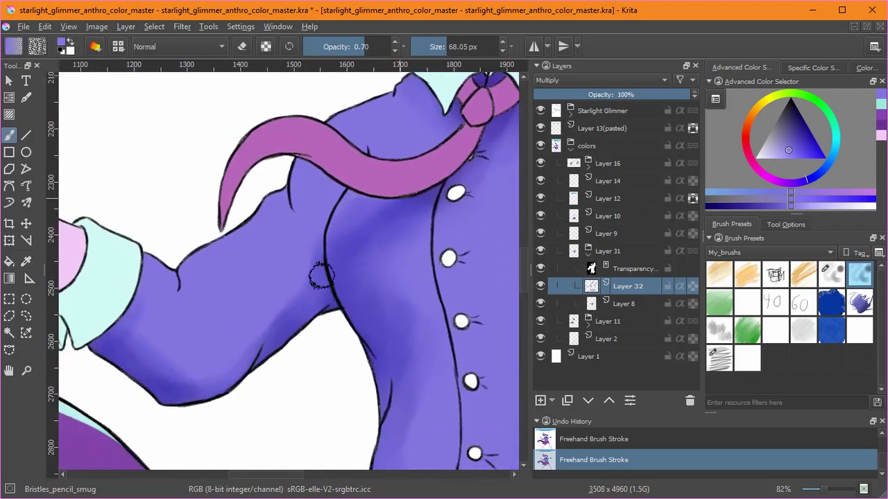
ctrl+scroll(136, 283, down, 5)
ctrl+scroll(253, 287, up, 4)
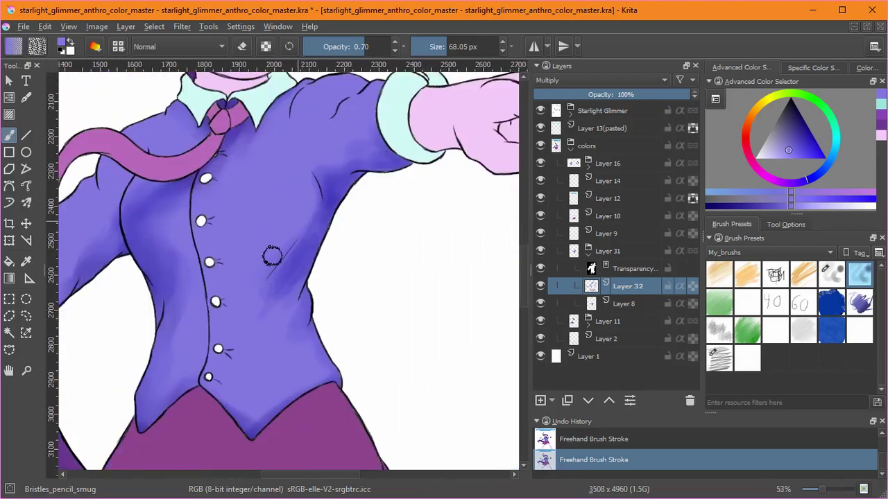
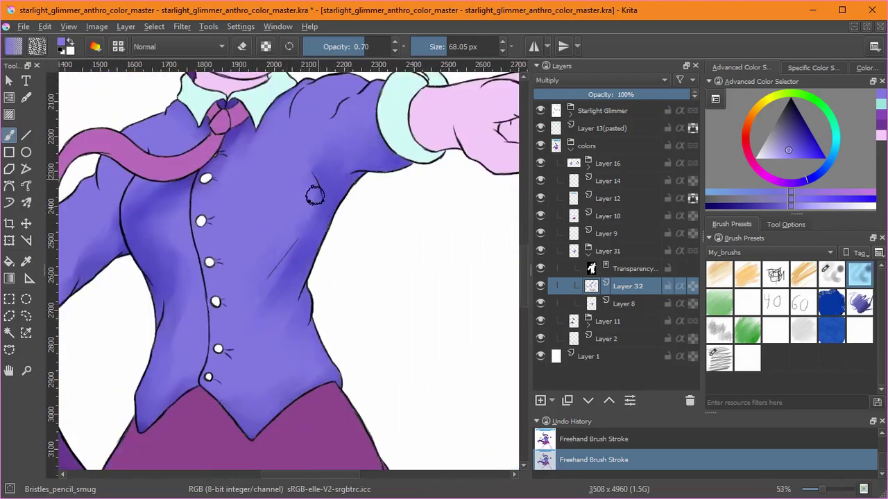
Shade across the jacket beneath the chest with Bristles_pencil and blend it with Bristles_pencil_smug at about 132 px.
scroll(327, 237, up, 1)
click(831, 275)
drag(328, 237, 244, 278)
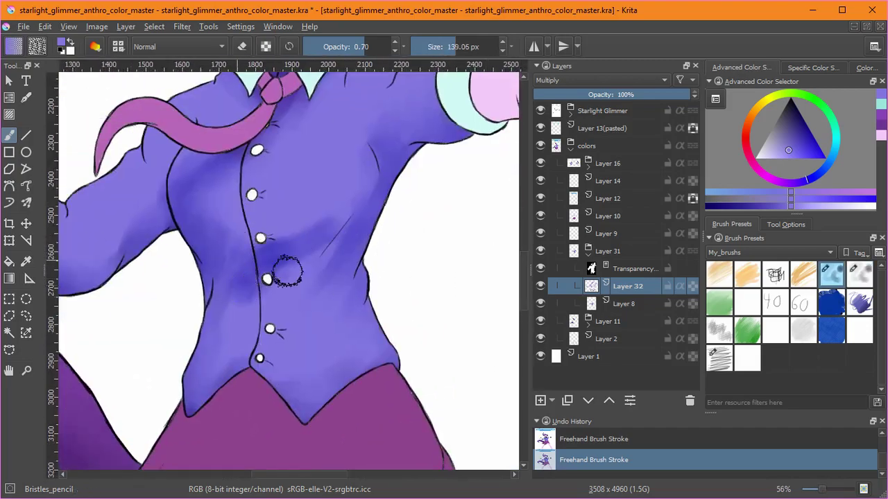
click(852, 278)
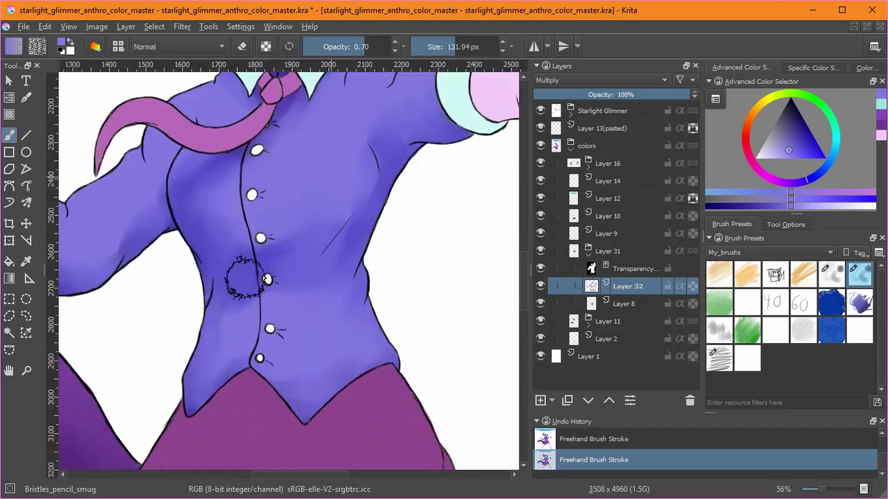
ctrl+scroll(434, 303, down, 3)
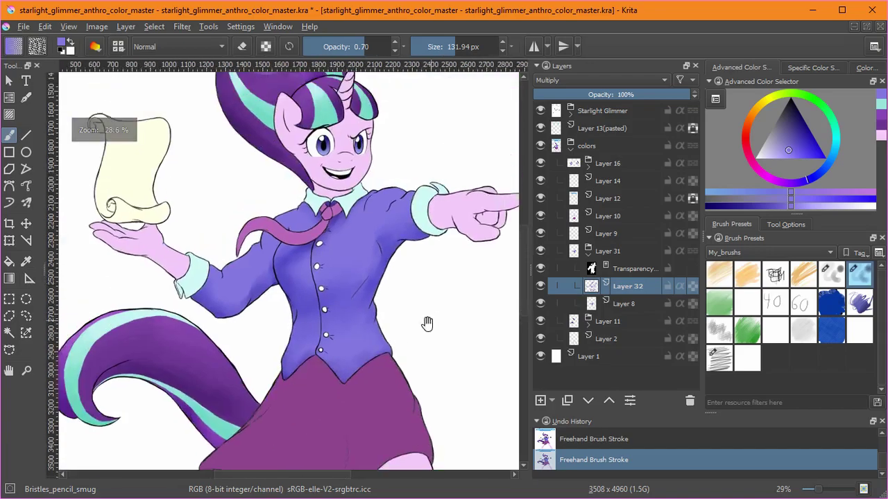
Add a paint layer above the jacket's shading set to Screen, and choose the Bristles_pencil brush.
click(542, 401)
click(572, 81)
click(570, 119)
click(832, 275)
Highlight the jacket's shoulders and the scroll-holding sleeve, smoothing the strokes with Bristles_pencil_smug.
scroll(339, 244, up, 3)
drag(386, 186, 355, 218)
drag(182, 229, 163, 254)
drag(61, 313, 166, 262)
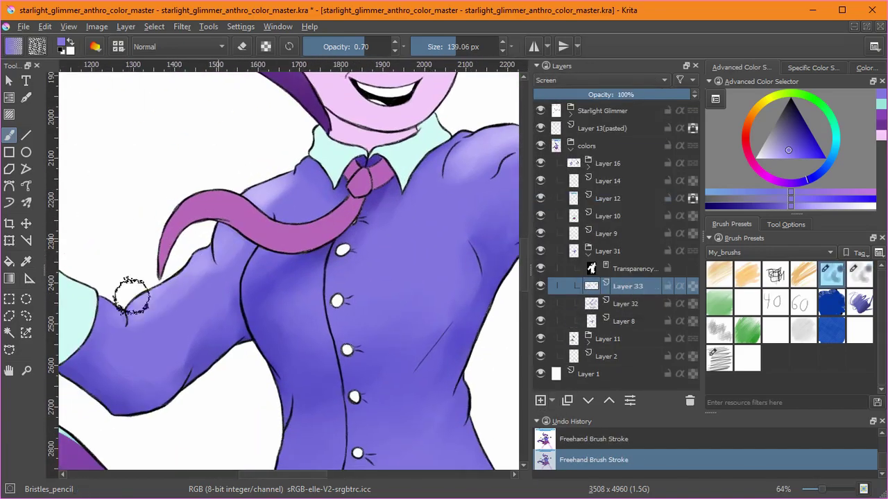
drag(142, 300, 129, 313)
click(859, 275)
drag(173, 296, 114, 310)
drag(380, 284, 181, 352)
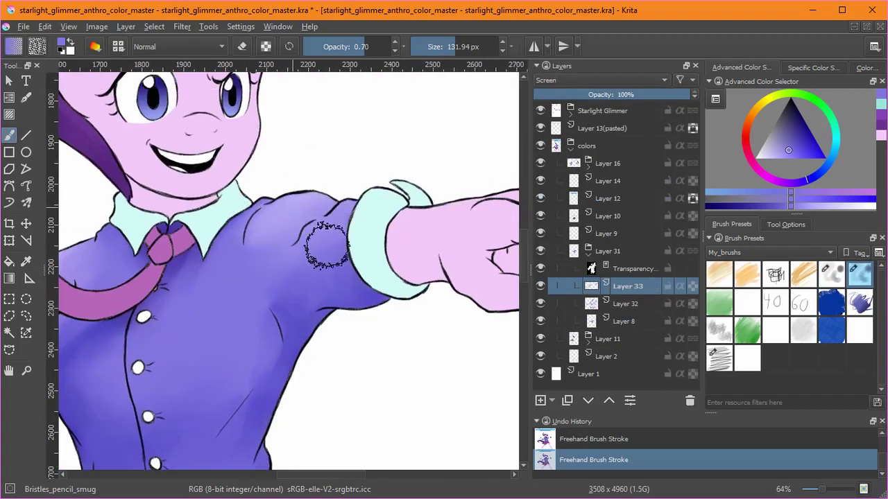
Highlight the jacket's chest with Bristles_pencil and blend the strokes with Bristles_pencil_smug.
click(832, 275)
drag(198, 308, 226, 337)
click(859, 276)
drag(205, 281, 236, 340)
mouse_move(191, 374)
mouse_down()
mouse_move(208, 339)
mouse_move(306, 303)
mouse_up()
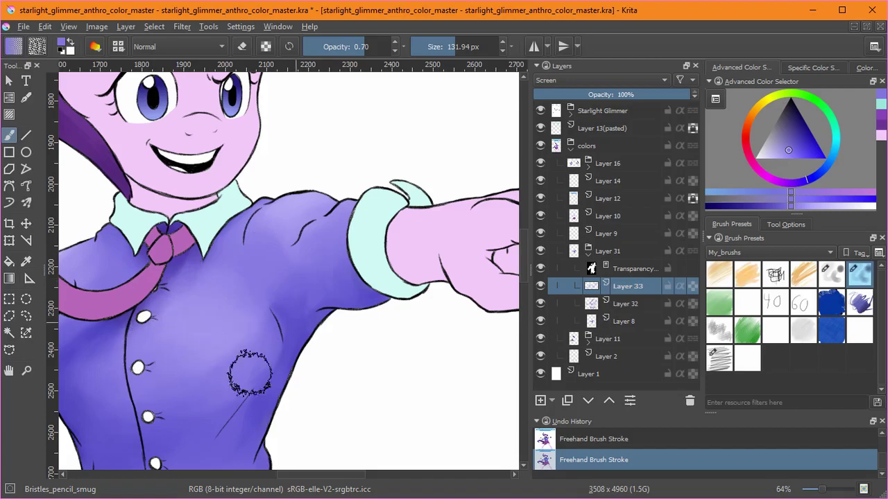
scroll(311, 281, down, 2)
drag(369, 354, 408, 284)
scroll(437, 279, down, 2)
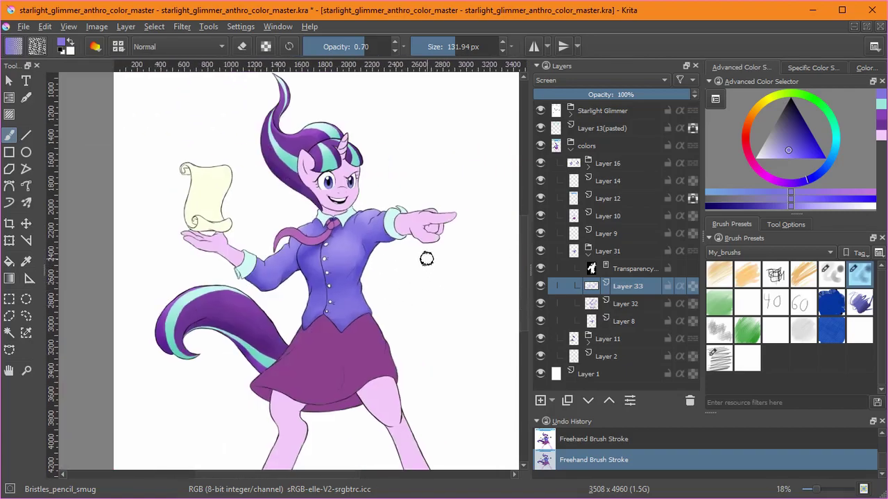
Collapse the jacket's group and put the collar and cuff layer, Layer 9, into a group of its own.
click(588, 254)
click(608, 234)
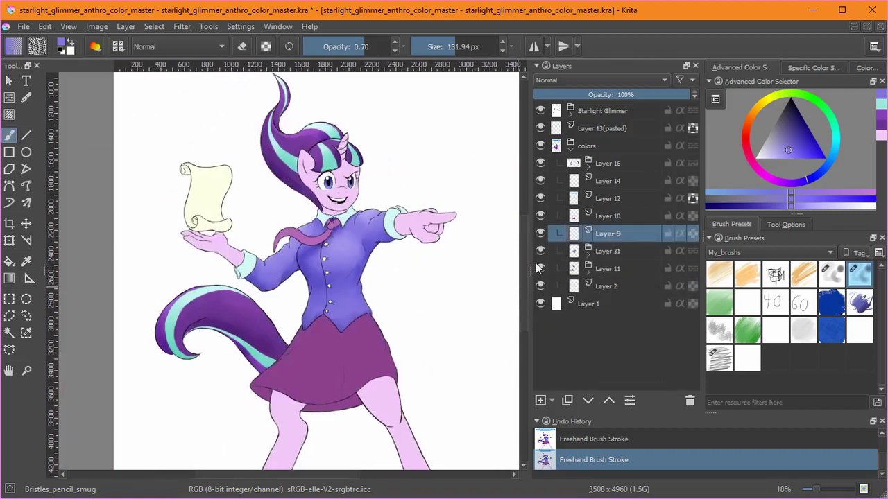
key(ctrl+g)
Sample the pale mint and fill gaps in the cuffs' and collar's base colour with Sketch_brush_02 at 15 px.
click(747, 303)
ctrl+click(428, 159)
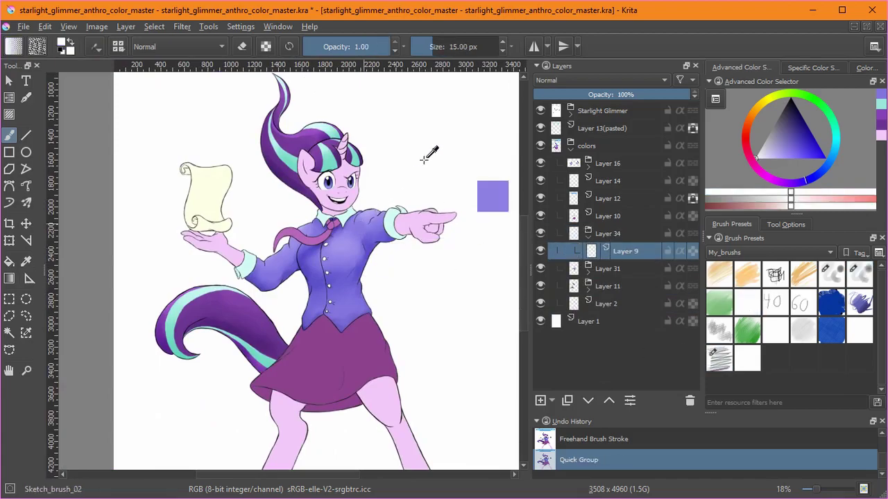
scroll(399, 223, up, 6)
ctrl+click(280, 164)
scroll(278, 160, up, 3)
drag(225, 255, 227, 251)
mouse_move(308, 81)
mouse_down()
mouse_move(384, 311)
mouse_move(372, 389)
mouse_up()
drag(481, 139, 174, 200)
scroll(386, 291, down, 5)
mouse_move(132, 361)
mouse_down()
mouse_move(198, 307)
mouse_move(388, 222)
mouse_up()
scroll(327, 198, up, 6)
drag(271, 135, 314, 262)
scroll(351, 334, down, 4)
drag(511, 173, 352, 262)
scroll(401, 247, down, 6)
drag(447, 312, 361, 333)
scroll(360, 292, up, 6)
scroll(170, 303, up, 5)
drag(250, 278, 366, 262)
Touch up the collar's edges with pale mint and erase the paint that spills past the line art.
key(e)
drag(496, 245, 90, 416)
drag(510, 177, 319, 288)
drag(444, 208, 229, 204)
drag(253, 305, 248, 386)
drag(169, 440, 300, 208)
drag(236, 310, 174, 421)
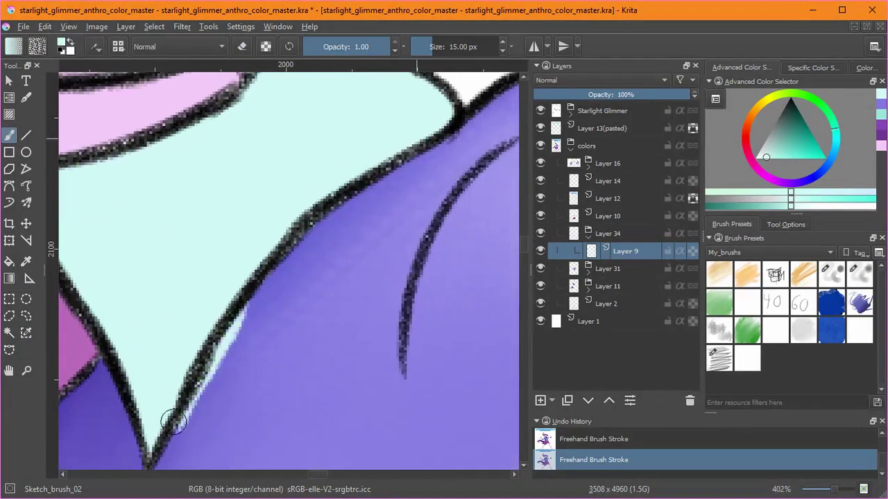
key(e)
drag(189, 369, 652, 337)
drag(303, 224, 348, 201)
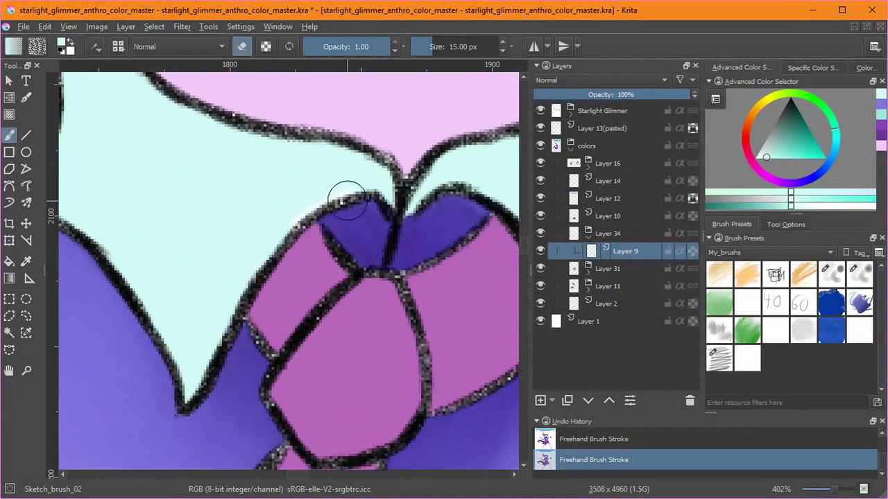
scroll(382, 301, down, 6)
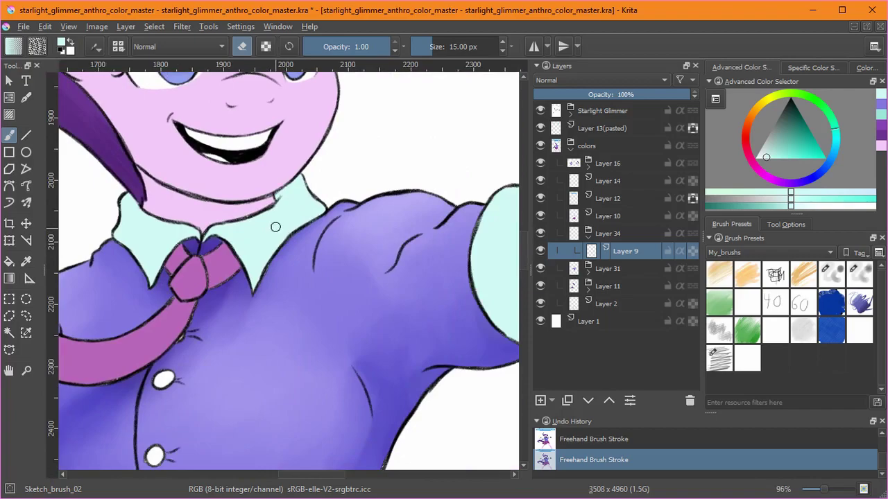
Select the opaque pixels of Layer 9, add a transparency mask from them to its group, and clear the selection.
click(156, 29)
click(184, 208)
click(609, 234)
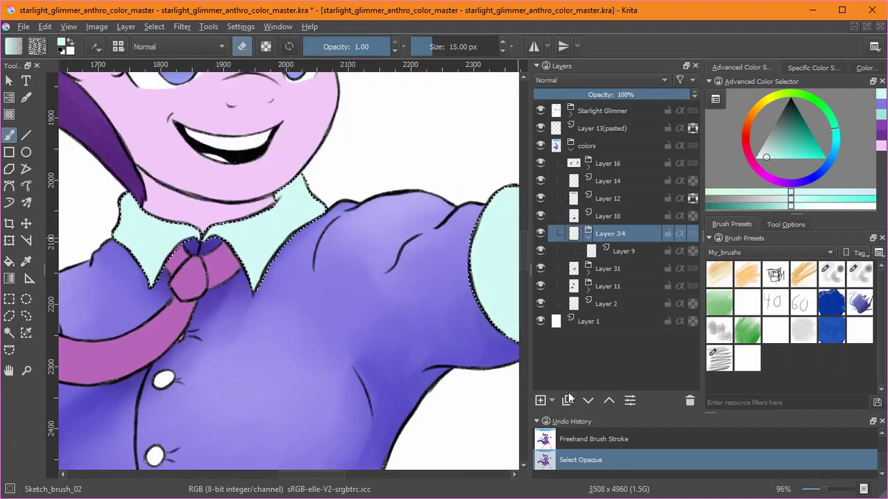
click(551, 401)
click(593, 496)
click(155, 28)
click(165, 58)
Add a new layer above Layer 9, set its blending mode to Multiply and choose the Bristles_pencil brush.
click(540, 400)
click(600, 80)
click(571, 197)
click(832, 274)
Paint mint shadows along both sides of the collar, under the chin and toward the points.
drag(291, 202, 254, 274)
key(ctrl+z)
drag(307, 220, 246, 220)
scroll(305, 218, up, 3)
mouse_move(392, 194)
mouse_down()
mouse_move(357, 224)
mouse_move(275, 454)
mouse_move(450, 416)
mouse_up()
drag(204, 358, 337, 244)
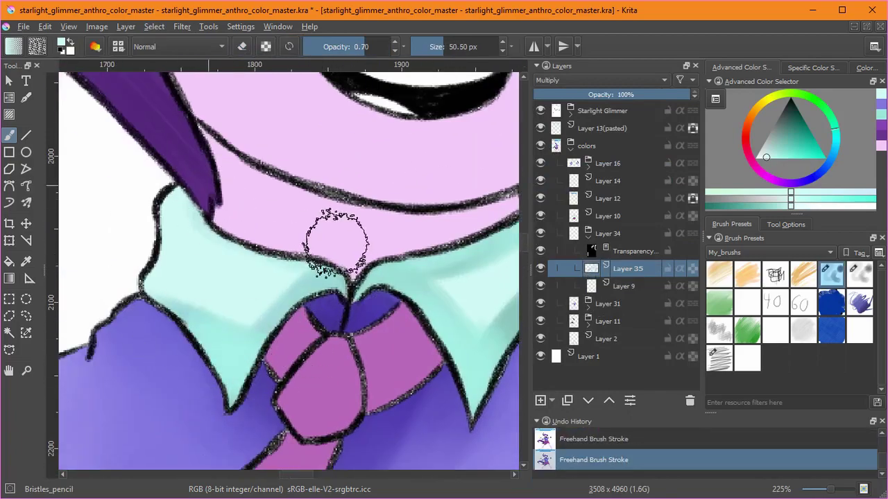
drag(409, 263, 81, 230)
Blend the shadow strokes on both halves of the collar with Bristles_pencil_smug at 25 px.
click(859, 274)
mouse_move(229, 228)
mouse_down()
mouse_move(363, 301)
mouse_move(239, 309)
mouse_up()
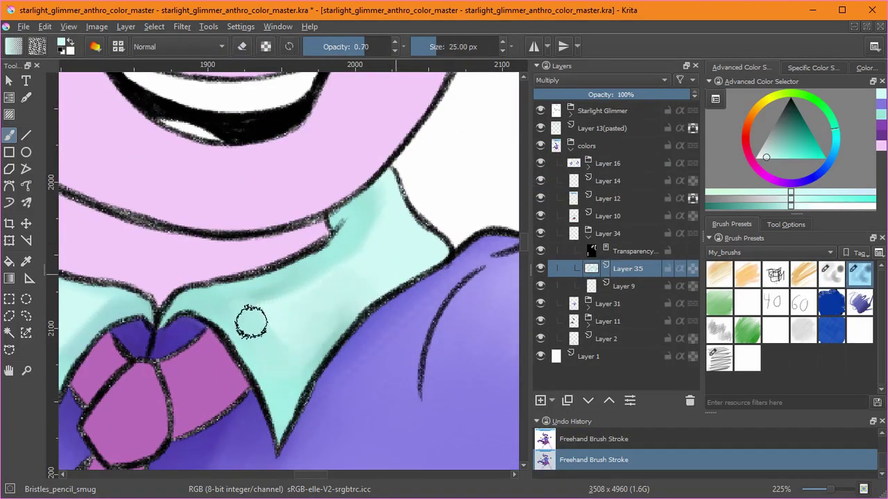
drag(159, 313, 432, 247)
drag(336, 283, 237, 241)
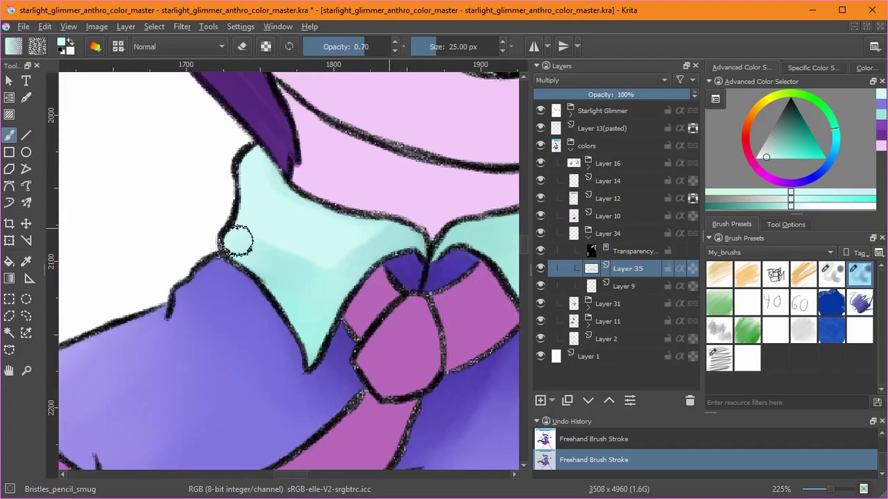
Add a second shading layer above Layer 35 and set its blending mode to Multiply.
scroll(397, 286, down, 4)
drag(430, 285, 201, 296)
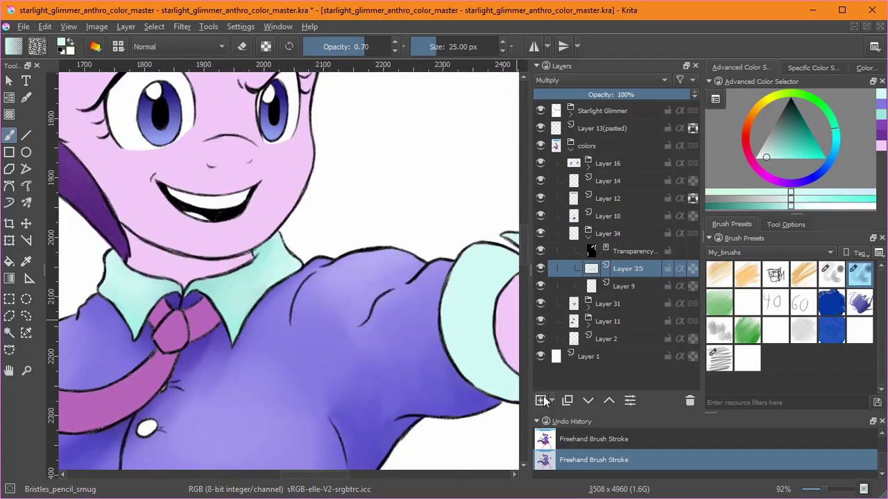
click(541, 399)
click(594, 81)
click(586, 122)
Deepen the collar's shadows on the second Multiply layer with Bristles_pencil and smooth them with Bristles_pencil_smug.
key(/)
mouse_move(241, 325)
mouse_down()
mouse_move(360, 174)
mouse_move(354, 216)
mouse_move(190, 294)
mouse_up()
mouse_move(355, 173)
mouse_down()
mouse_move(393, 298)
mouse_move(494, 312)
mouse_up()
mouse_move(319, 229)
mouse_down()
mouse_move(364, 256)
mouse_move(310, 264)
mouse_up()
click(859, 275)
drag(451, 299, 285, 299)
scroll(342, 346, down, 2)
drag(444, 319, 303, 252)
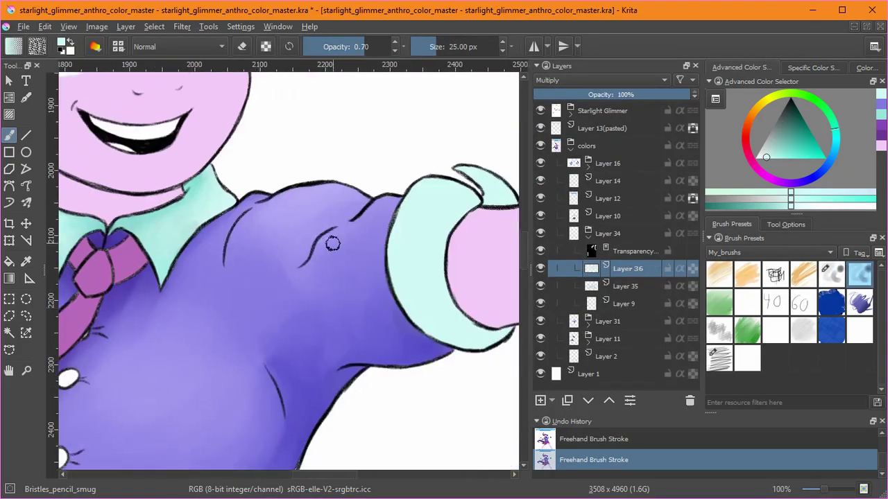
Shade the outstretched arm's cuff with Bristles_pencil at 50.50 px, first on Layer 35 and deeper on Layer 36.
click(642, 286)
key(/)
mouse_move(395, 333)
mouse_down()
mouse_move(311, 325)
mouse_move(220, 332)
mouse_up()
drag(303, 316, 264, 305)
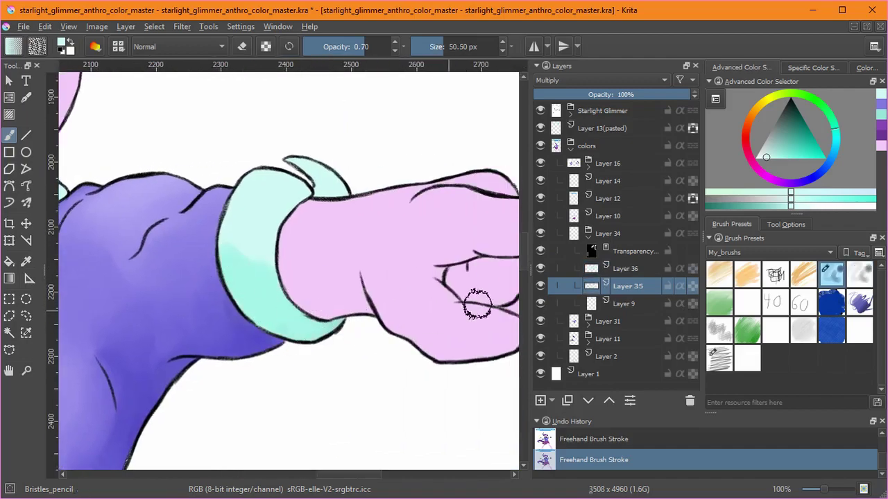
key(Page_Up)
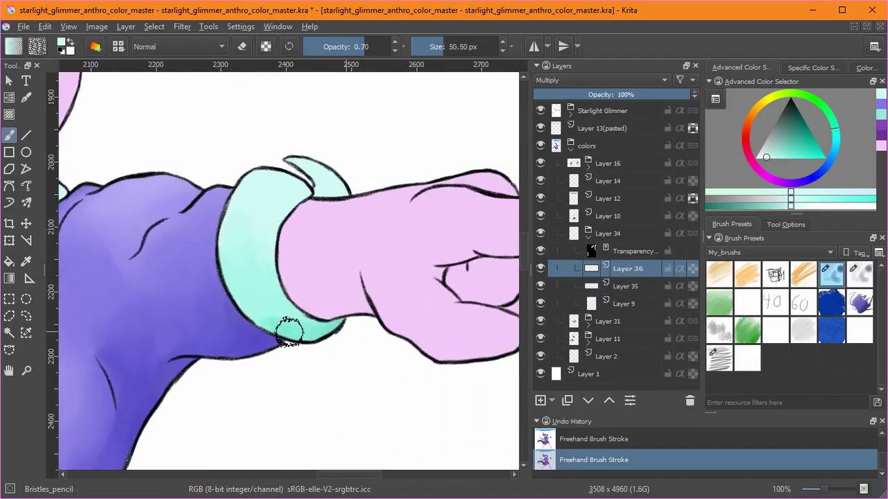
scroll(371, 404, down, 3)
Shade the scroll-side arm's cuff and its folded flap with Bristles_pencil on Layer 35 and Layer 36.
key(Page_Down)
scroll(297, 294, up, 6)
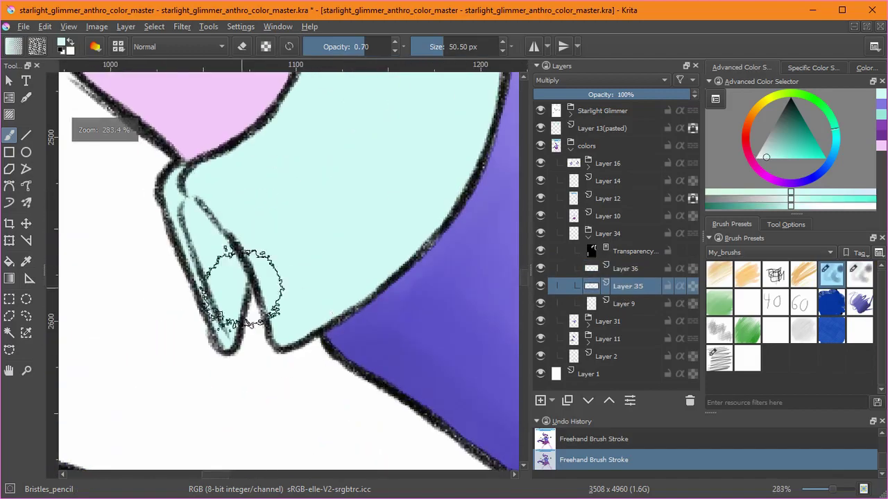
mouse_move(284, 201)
mouse_down()
mouse_move(422, 192)
mouse_move(362, 151)
mouse_up()
drag(220, 255, 170, 382)
drag(422, 212, 286, 211)
click(615, 269)
drag(258, 337, 335, 290)
mouse_move(239, 375)
mouse_down()
mouse_move(311, 275)
mouse_move(347, 375)
mouse_up()
Blend the scroll-side cuff's shadows on Layer 36 and Layer 35 with Bristles_pencil_smug.
click(859, 275)
drag(393, 272, 371, 381)
click(624, 286)
drag(419, 160, 492, 163)
mouse_move(431, 231)
mouse_down()
mouse_move(421, 292)
mouse_move(381, 392)
mouse_up()
drag(375, 313, 356, 366)
drag(418, 293, 418, 330)
mouse_move(442, 451)
mouse_down()
mouse_move(452, 226)
mouse_move(488, 485)
mouse_up()
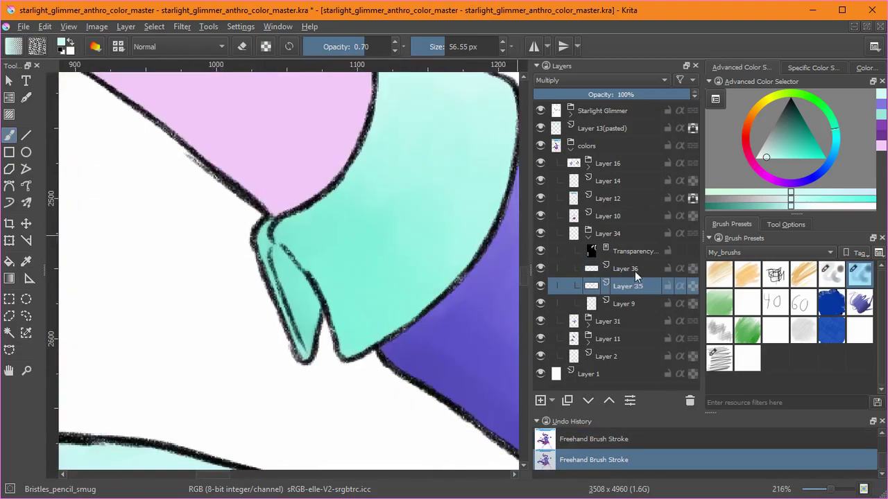
Add a new Multiply layer above Layer 36 and choose the Sketch_brush_02 brush.
click(635, 271)
click(541, 399)
click(583, 83)
click(581, 131)
click(720, 358)
drag(306, 322, 287, 209)
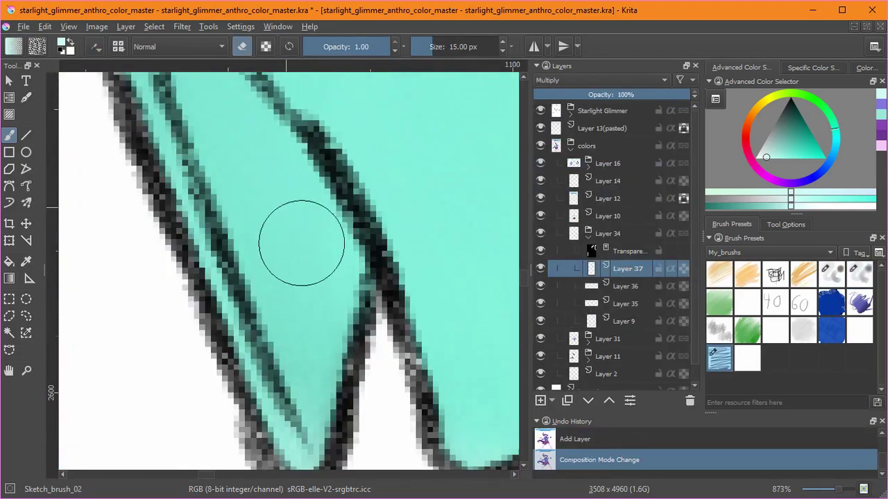
key(ctrl+z)
scroll(406, 257, down, 4)
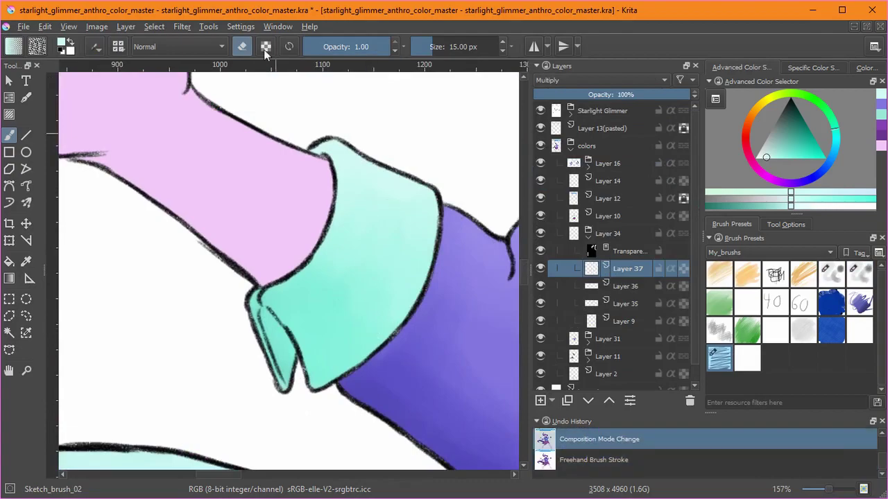
scroll(231, 363, up, 3)
drag(231, 363, 174, 272)
key(ctrl+z)
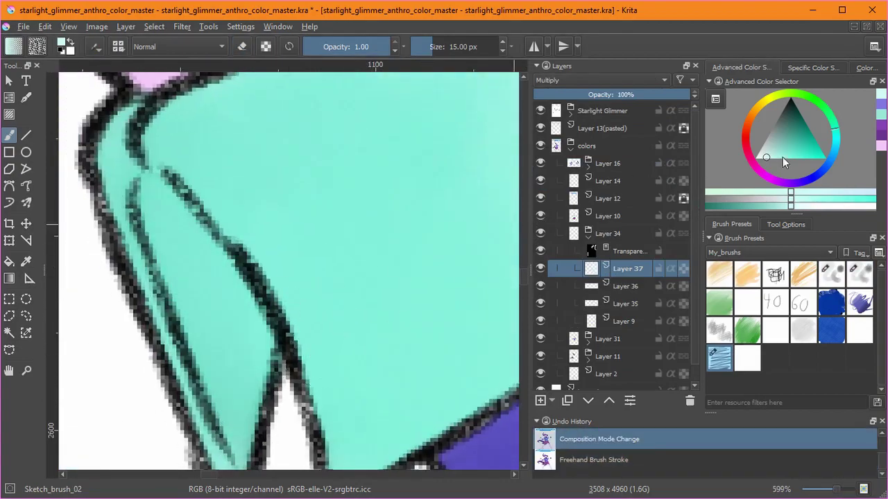
Pick a more saturated mint and paint a darker shadow inside the scroll-side cuff's folded flap.
click(786, 158)
drag(183, 345, 254, 458)
scroll(343, 223, down, 7)
drag(452, 218, 249, 240)
scroll(250, 239, down, 2)
drag(315, 271, 264, 324)
mouse_move(337, 285)
mouse_down()
mouse_move(414, 234)
mouse_move(385, 315)
mouse_up()
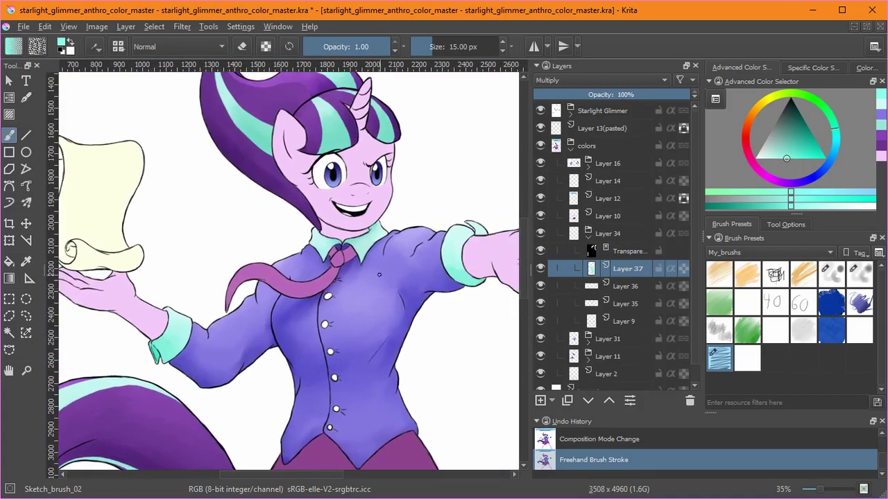
Collapse the collar and cuff group and put Layer 10 into a group of its own.
click(588, 237)
click(540, 217)
key(ctrl+g)
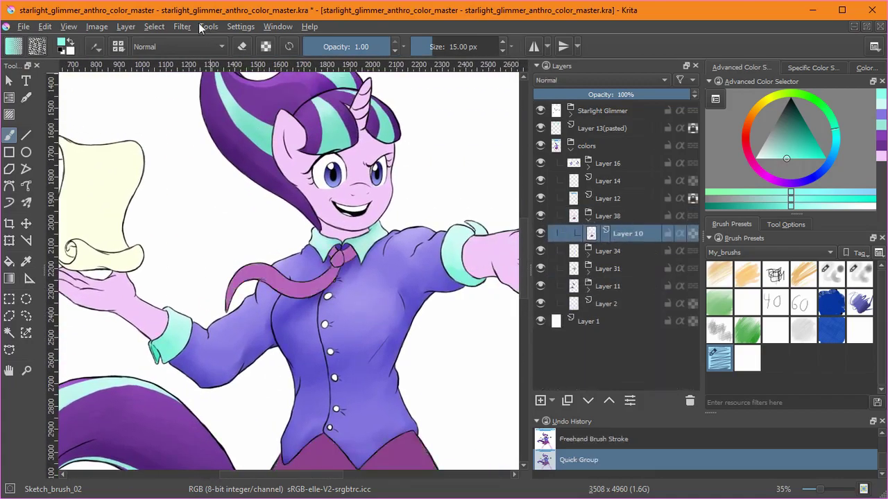
Sample the tie's magenta and fill gaps in the knot's base colour with Sketch_brush_02 at 15 px.
ctrl+click(298, 289)
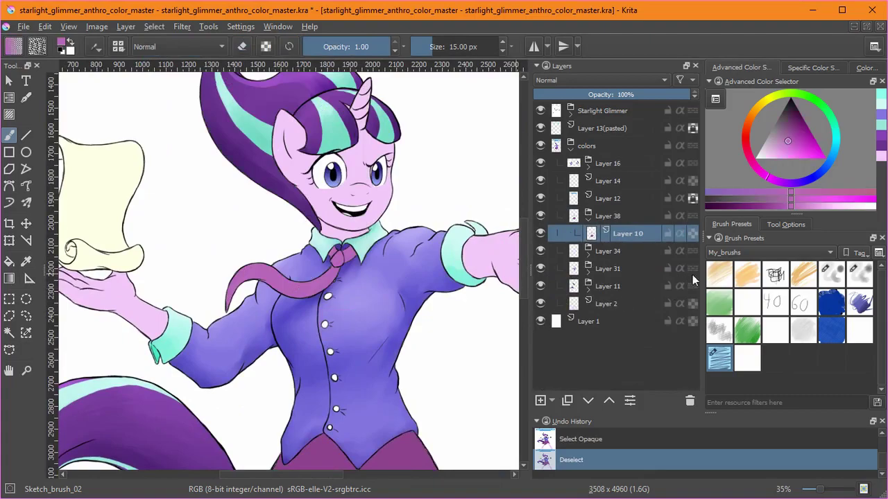
drag(337, 276, 336, 198)
drag(284, 122, 370, 129)
drag(354, 140, 309, 371)
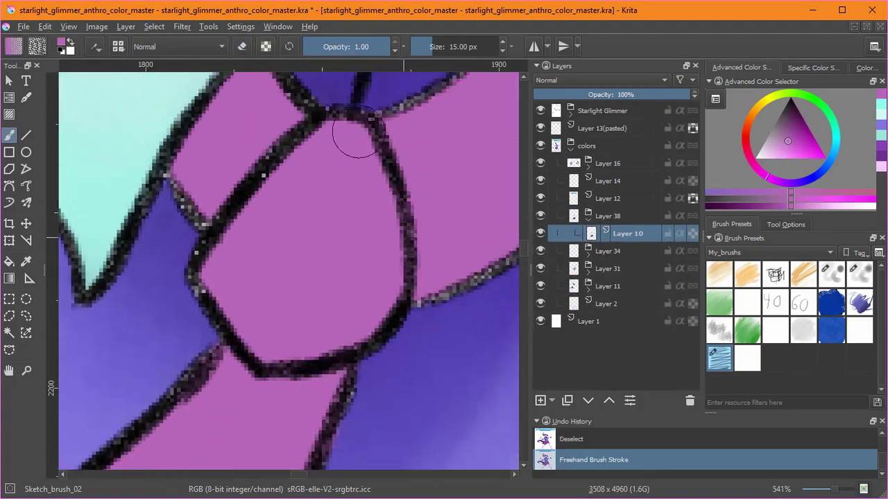
drag(213, 219, 233, 377)
drag(274, 217, 293, 211)
key(e)
drag(427, 268, 350, 304)
drag(350, 304, 446, 242)
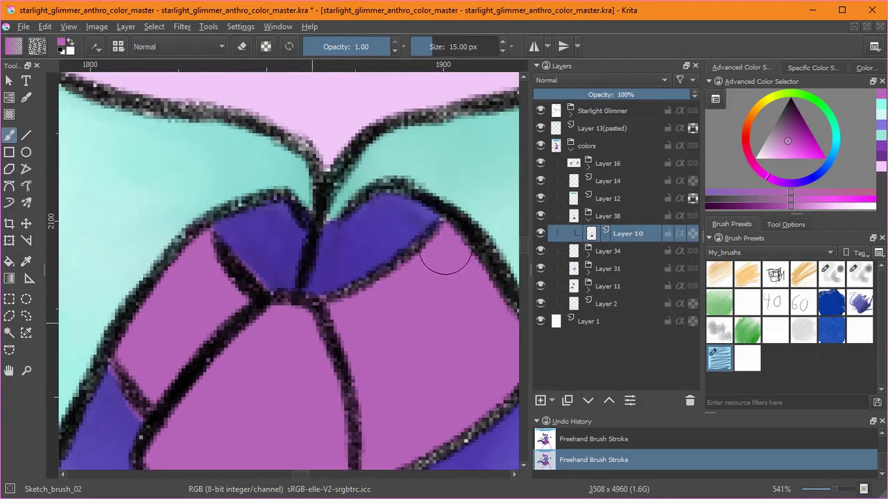
Touch up the magenta on the bands beside the knot and where the tail begins, erasing any spill.
drag(487, 329, 412, 258)
drag(415, 259, 417, 325)
drag(291, 399, 406, 180)
mouse_move(311, 259)
mouse_down()
mouse_move(283, 392)
mouse_move(295, 417)
mouse_up()
mouse_move(284, 418)
mouse_down()
mouse_move(366, 241)
mouse_move(298, 274)
mouse_up()
key(ctrl+z)
key(e)
drag(302, 308, 258, 362)
drag(271, 229, 320, 282)
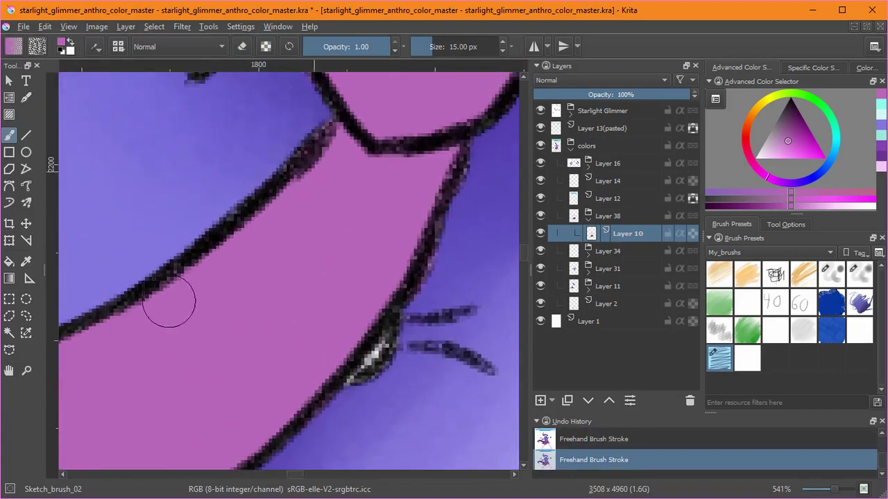
Fill the remaining gaps along the tie's tail and knot edges with magenta and erase paint past the line art.
drag(165, 466, 331, 235)
mouse_move(203, 228)
mouse_down()
mouse_move(348, 379)
mouse_move(444, 444)
mouse_up()
drag(97, 160, 509, 434)
drag(236, 208, 284, 365)
drag(285, 364, 455, 335)
mouse_move(200, 202)
mouse_down()
mouse_move(321, 351)
mouse_move(317, 159)
mouse_move(463, 195)
mouse_move(275, 223)
mouse_up()
mouse_move(253, 289)
mouse_down()
mouse_move(131, 243)
mouse_move(307, 262)
mouse_move(291, 239)
mouse_up()
drag(201, 255, 361, 262)
drag(459, 258, 262, 280)
drag(298, 214, 340, 229)
mouse_move(347, 234)
mouse_down()
mouse_move(451, 190)
mouse_move(275, 353)
mouse_move(281, 166)
mouse_up()
scroll(296, 249, down, 5)
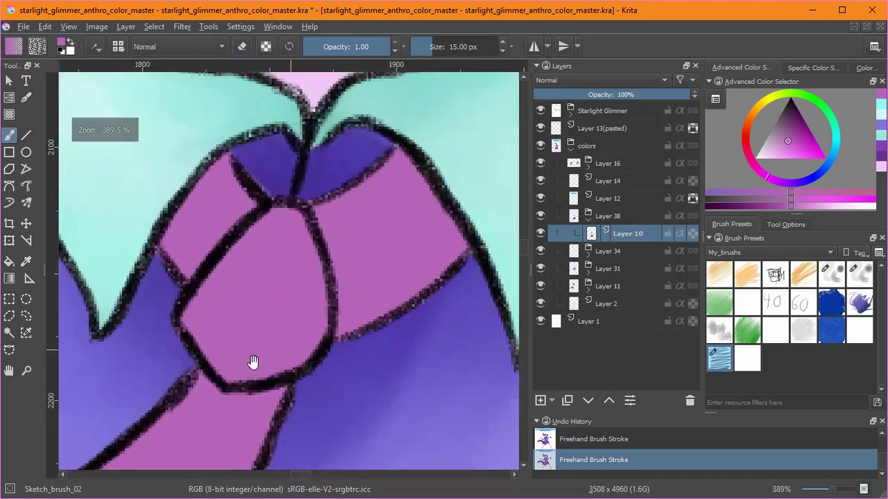
scroll(181, 310, up, 6)
drag(338, 140, 380, 236)
Select the opaque pixels of Layer 10, add a transparency mask from them to its group, and clear the selection.
click(154, 27)
click(202, 211)
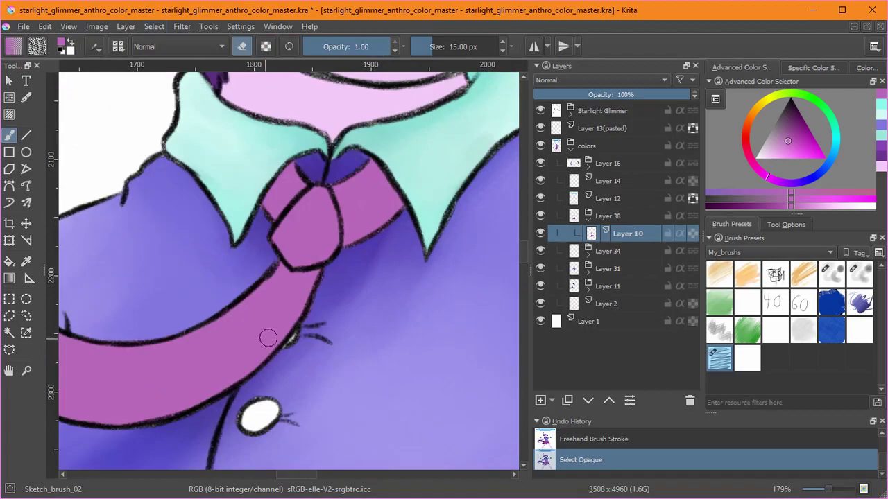
click(601, 220)
click(551, 400)
click(576, 490)
click(154, 27)
click(174, 54)
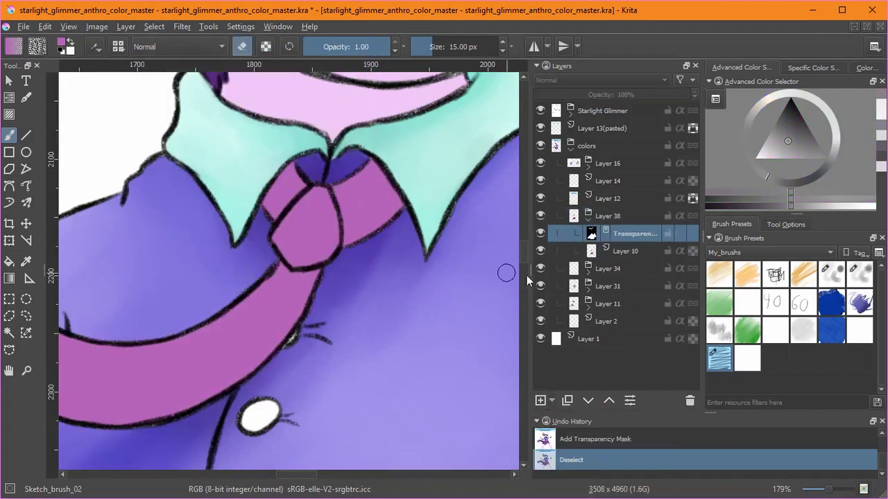
Add a new Multiply layer above Layer 10 and choose the Bristles_pencil brush for shading the tie.
click(624, 249)
click(540, 400)
click(832, 278)
click(568, 80)
click(561, 119)
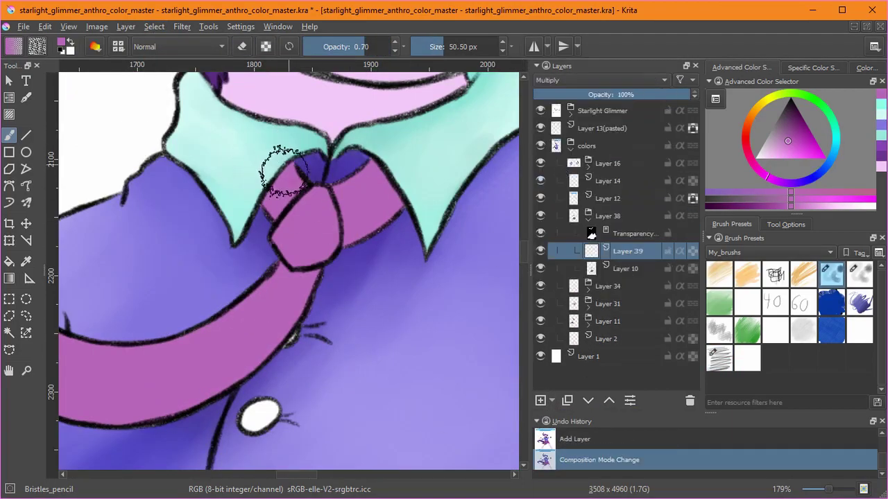
Shade the tie's knot, side bands and tail with magenta, then soften the tail with Bristles_pencil_smug.
drag(292, 164, 274, 201)
drag(389, 165, 357, 143)
drag(335, 241, 292, 248)
scroll(264, 252, down, 3)
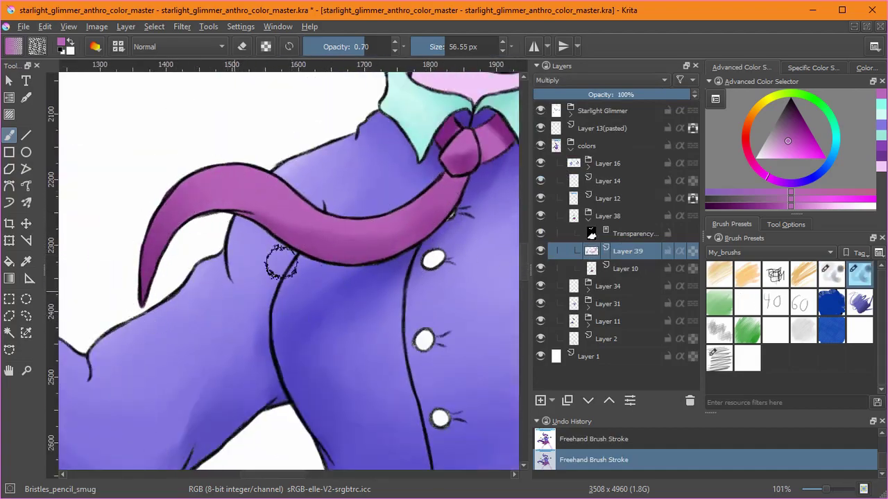
Blend the shadows on the tie's knot and side bands with Bristles_pencil_smug at 56.55 px.
scroll(278, 250, up, 3)
drag(290, 283, 271, 263)
drag(375, 264, 351, 238)
drag(298, 271, 277, 251)
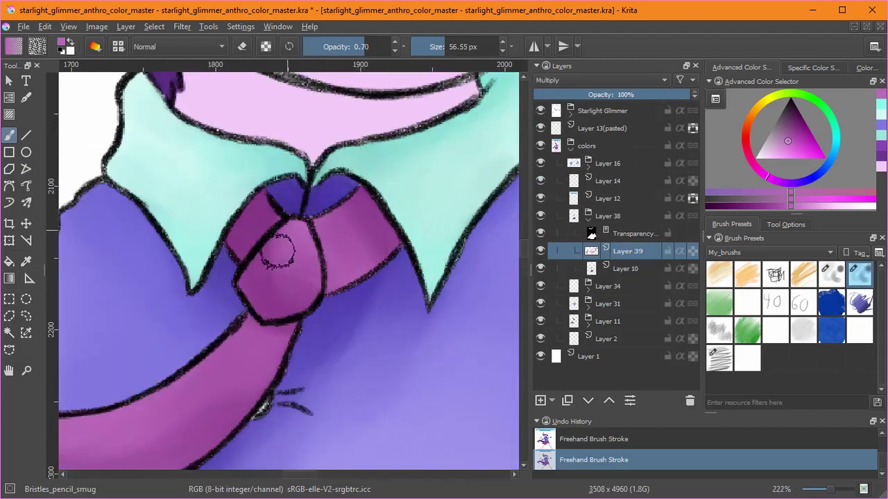
scroll(298, 333, down, 4)
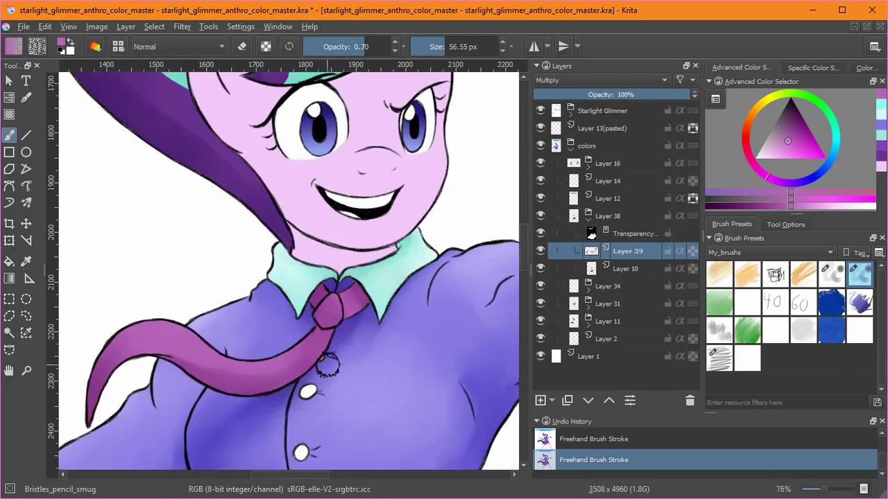
scroll(400, 236, up, 2)
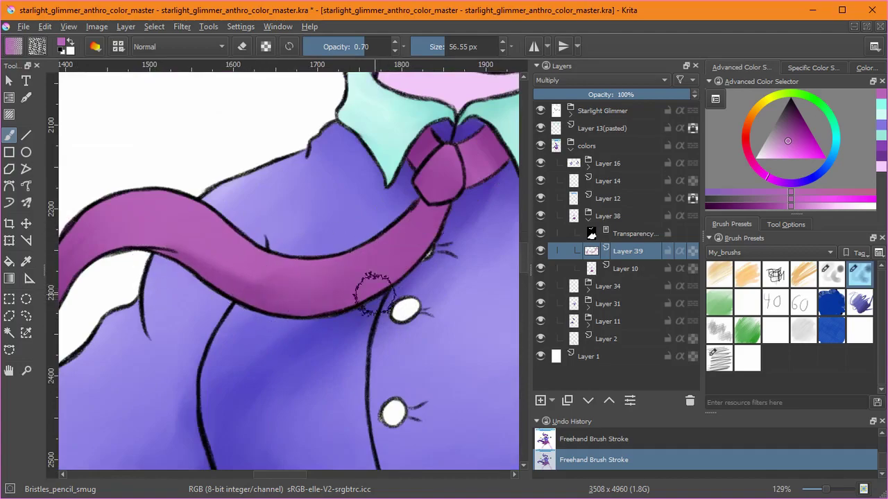
Add a new layer above Layer 39, set its blending mode to Screen and choose the Bristles_pencil brush.
scroll(309, 292, down, 3)
click(541, 400)
click(590, 81)
click(566, 198)
click(832, 274)
Paint magenta highlights on the tie's knot and along the curve of its tail.
scroll(356, 237, up, 5)
scroll(392, 143, down, 1)
drag(344, 132, 378, 142)
scroll(290, 308, down, 2)
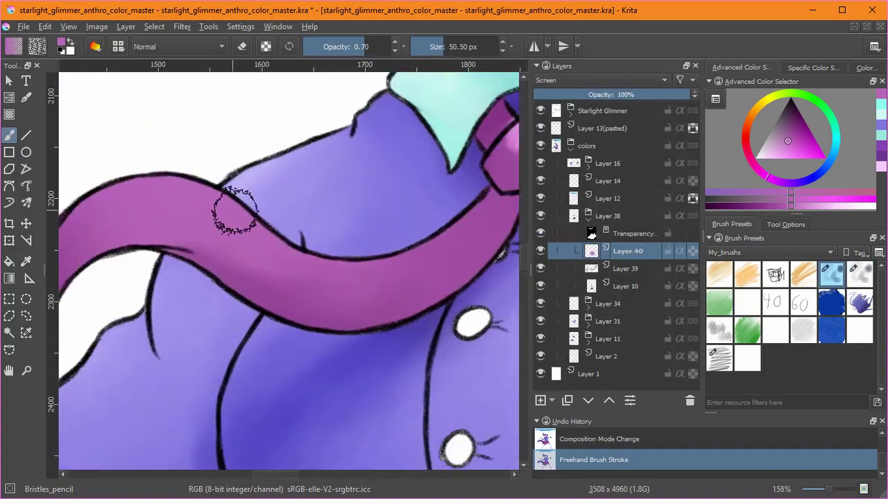
drag(195, 222, 281, 232)
Blend the highlights along the tie's tail and knot with Bristles_pencil_smug.
click(860, 274)
drag(185, 222, 313, 270)
drag(473, 247, 264, 333)
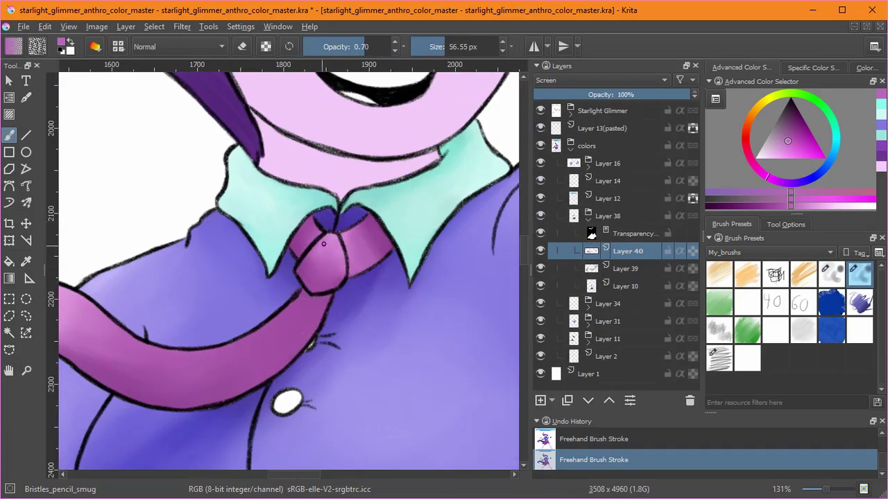
scroll(318, 251, down, 4)
scroll(314, 373, up, 4)
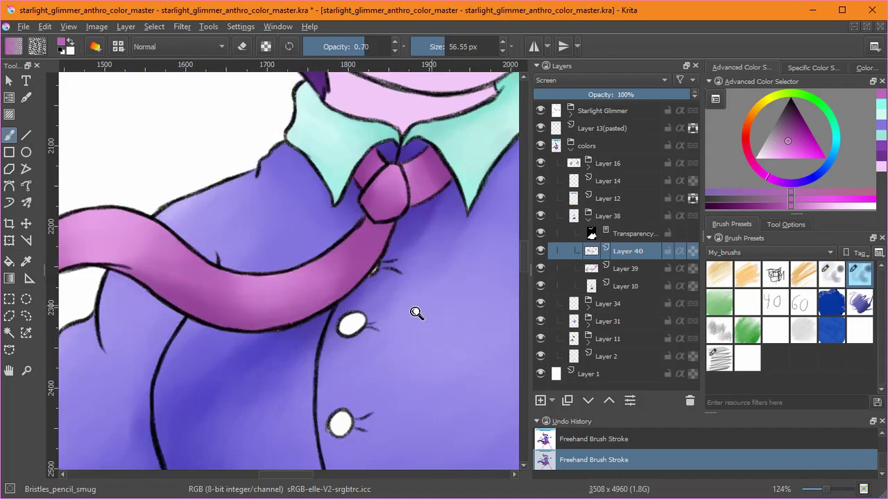
Hide the transparency mask on the tie and skirt group and make Layer 10 active for editing the skirt.
drag(416, 314, 409, 430)
drag(417, 281, 376, 225)
drag(354, 402, 421, 204)
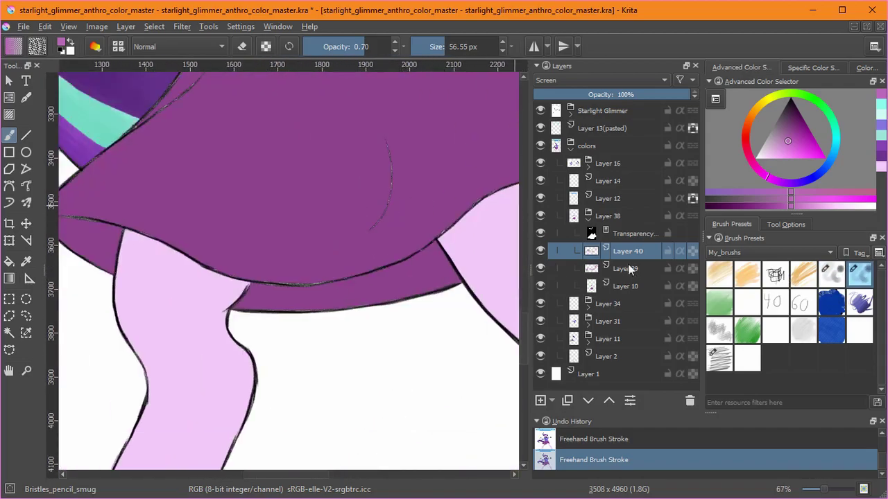
click(626, 235)
click(540, 234)
click(615, 285)
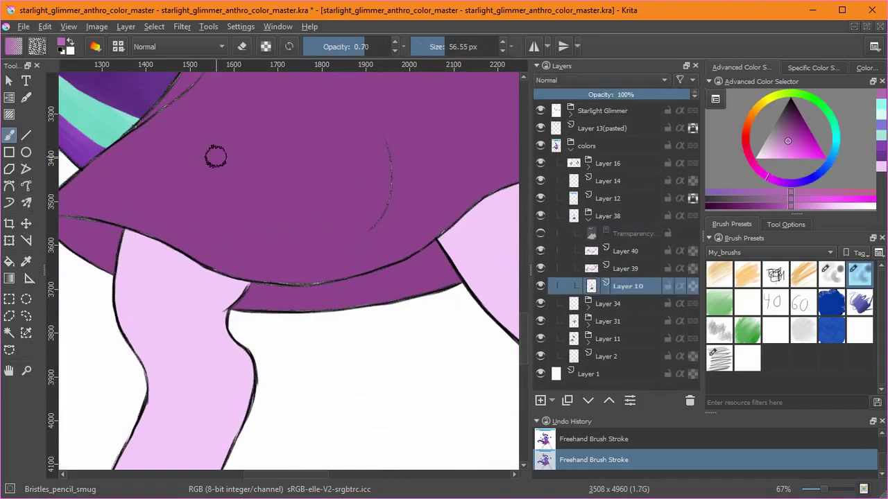
Choose the Sketch_brush_02 brush and paint the purple base up to the skirt's hem outline beside the front leg at right.
click(720, 358)
scroll(412, 253, up, 5)
scroll(410, 247, down, 4)
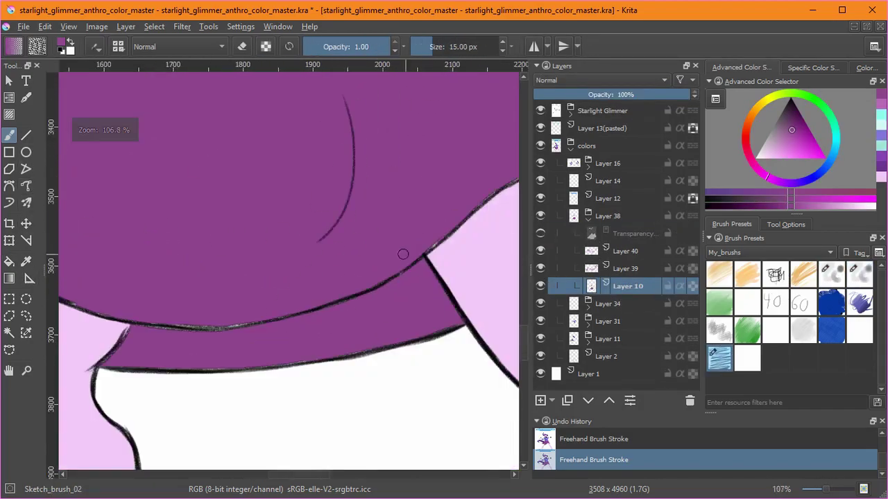
drag(198, 333, 353, 302)
scroll(442, 278, up, 4)
drag(478, 195, 458, 267)
drag(351, 250, 474, 167)
drag(474, 167, 274, 311)
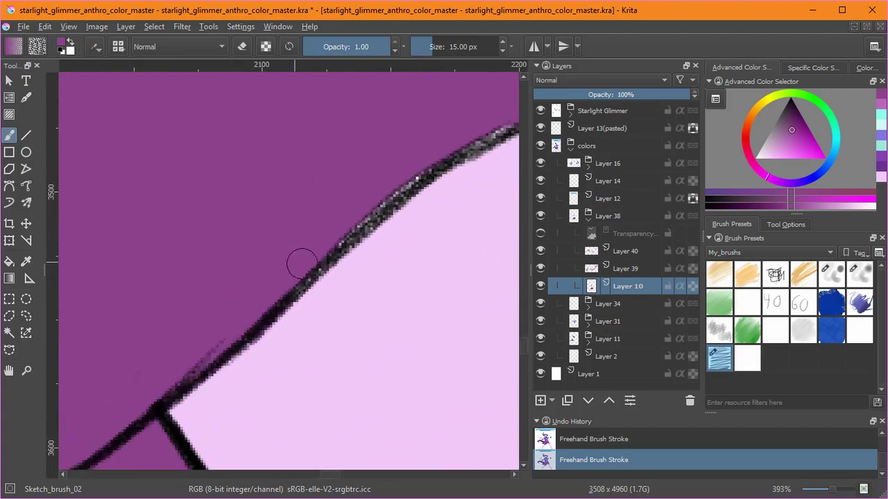
Extend the purple base under the hem outline above the right thigh as far as the skirt's right tip.
drag(317, 248, 446, 167)
drag(446, 167, 250, 282)
drag(314, 231, 474, 171)
mouse_move(474, 171)
mouse_down()
mouse_move(277, 248)
mouse_move(496, 239)
mouse_up()
drag(496, 240, 284, 255)
drag(305, 247, 319, 254)
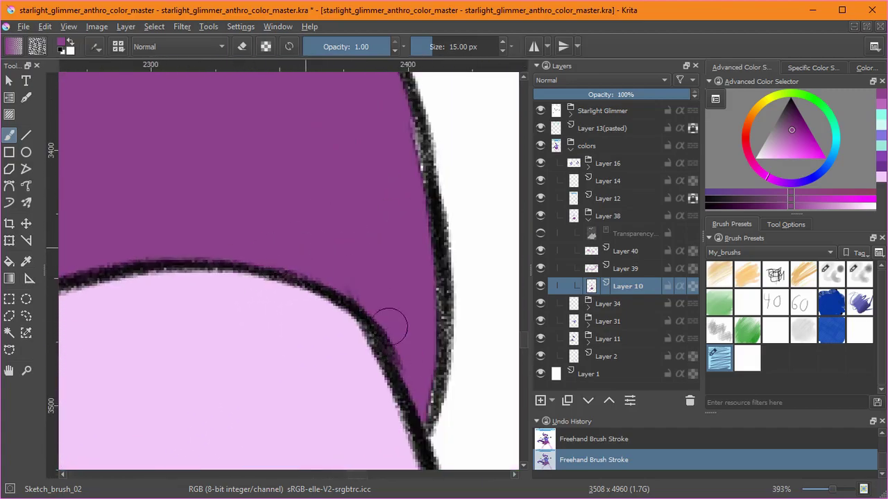
Fill the gaps along the skirt's right outline with purple and erase the paint that spills outside it.
scroll(414, 197, up, 3)
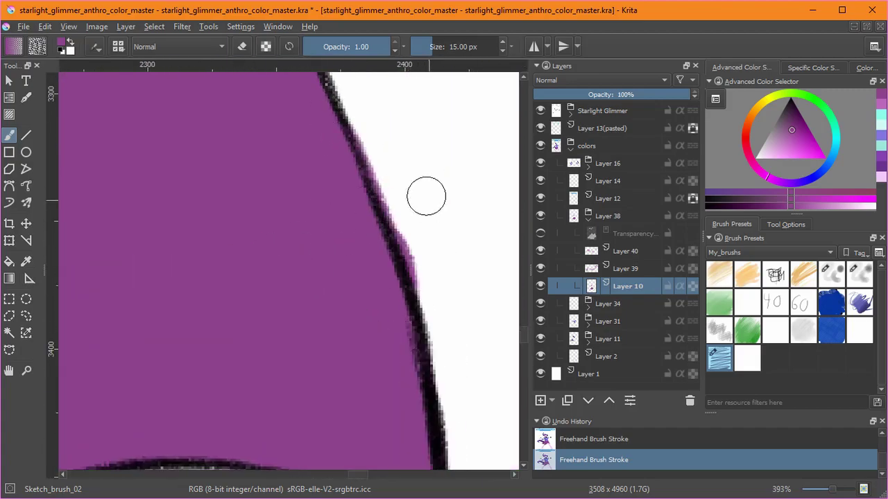
drag(363, 110, 421, 366)
mouse_move(347, 280)
mouse_down()
mouse_move(327, 229)
mouse_move(356, 312)
mouse_up()
key(e)
mouse_move(326, 163)
mouse_down()
mouse_move(305, 95)
mouse_move(361, 257)
mouse_up()
drag(338, 188, 357, 291)
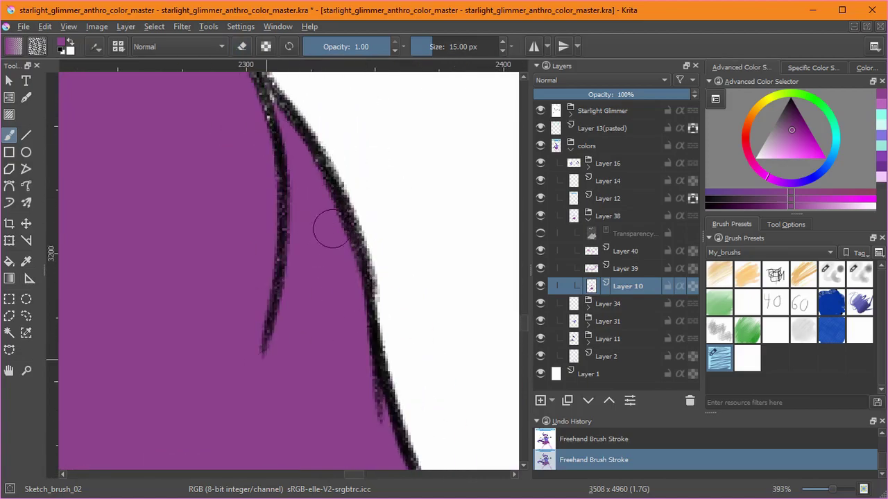
drag(279, 145, 308, 298)
Tidy the purple along the jacket's pointed lower edge and fill the skirt's left edge just below the jacket.
scroll(254, 257, up, 7)
scroll(313, 383, left, 4)
mouse_move(312, 342)
mouse_down()
mouse_move(510, 294)
mouse_move(461, 450)
mouse_up()
drag(312, 255, 385, 353)
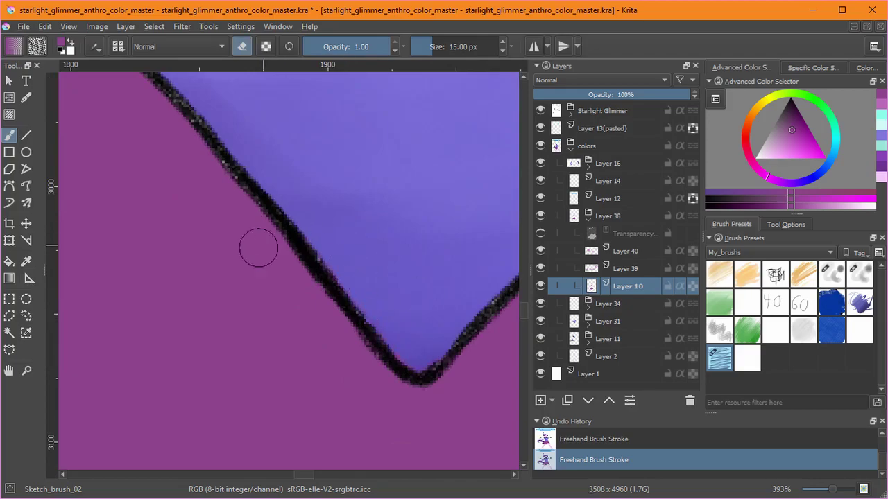
scroll(258, 247, left, 10)
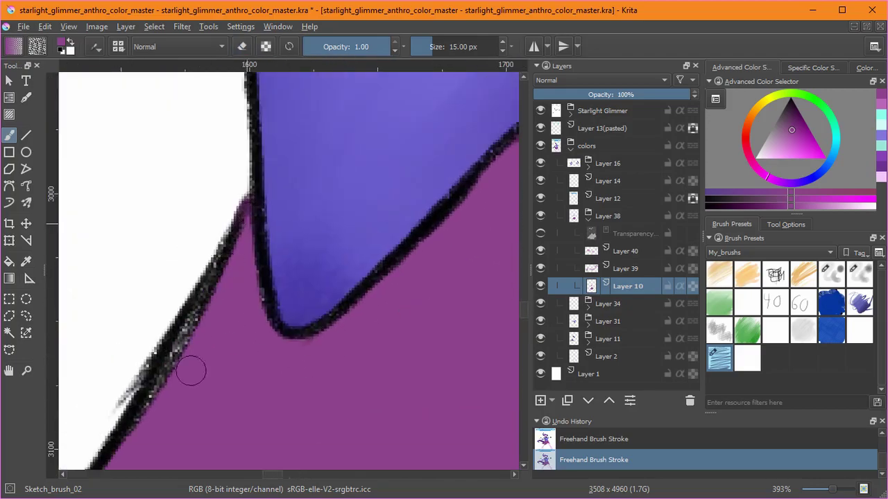
drag(159, 430, 352, 106)
drag(174, 409, 260, 200)
drag(233, 167, 104, 354)
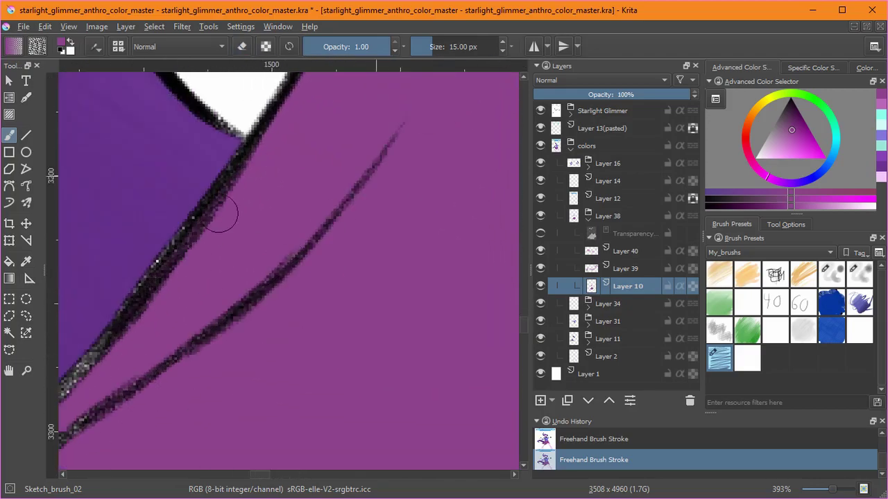
Paint the purple base into the skirt's left outline beside the tail, down to the hem's left tip.
drag(222, 212, 93, 374)
drag(104, 388, 248, 263)
scroll(146, 373, down, 1)
scroll(154, 353, left, 1)
drag(339, 148, 130, 340)
drag(131, 340, 278, 253)
mouse_move(277, 253)
mouse_down()
mouse_move(202, 307)
mouse_move(89, 422)
mouse_up()
drag(89, 421, 104, 348)
drag(174, 436, 441, 395)
drag(391, 376, 205, 310)
drag(378, 423, 378, 405)
scroll(337, 328, down, 3)
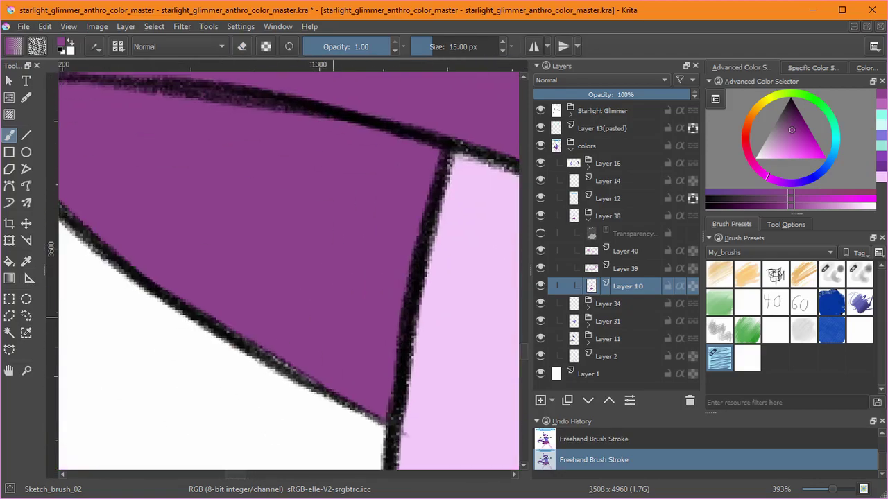
Fill the edges of the skirt's visible underside left of the left leg with the purple base.
drag(168, 281, 337, 377)
drag(267, 339, 182, 269)
drag(430, 309, 104, 339)
mouse_move(326, 273)
mouse_down()
mouse_move(463, 316)
mouse_move(165, 237)
mouse_up()
mouse_move(399, 364)
mouse_down()
mouse_move(451, 402)
mouse_move(225, 326)
mouse_up()
mouse_move(240, 334)
mouse_down()
mouse_move(453, 373)
mouse_move(212, 268)
mouse_up()
scroll(212, 269, down, 2)
drag(409, 323, 479, 270)
scroll(219, 307, up, 3)
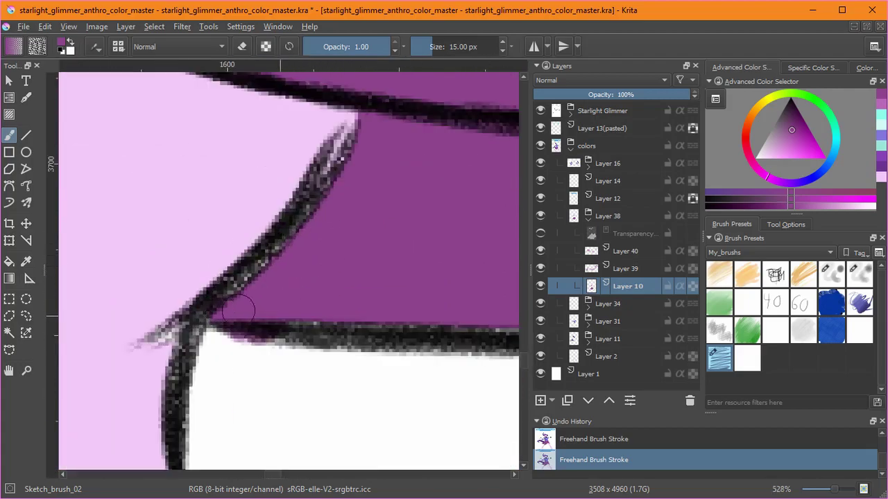
Paint the purple base into the lower outline of the skirt's underside between the two legs.
drag(219, 309, 479, 335)
drag(479, 335, 317, 326)
scroll(475, 353, right, 5)
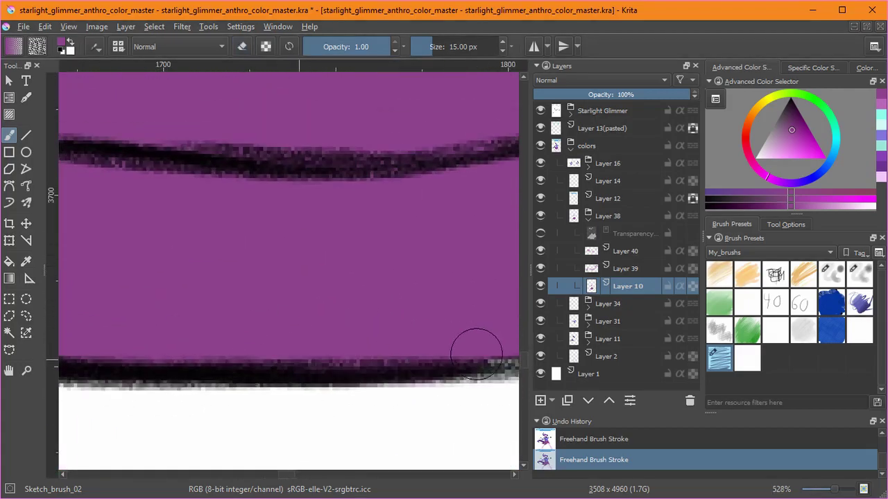
mouse_move(477, 338)
mouse_down()
mouse_move(181, 337)
mouse_move(478, 258)
mouse_move(261, 298)
mouse_up()
drag(261, 297, 449, 253)
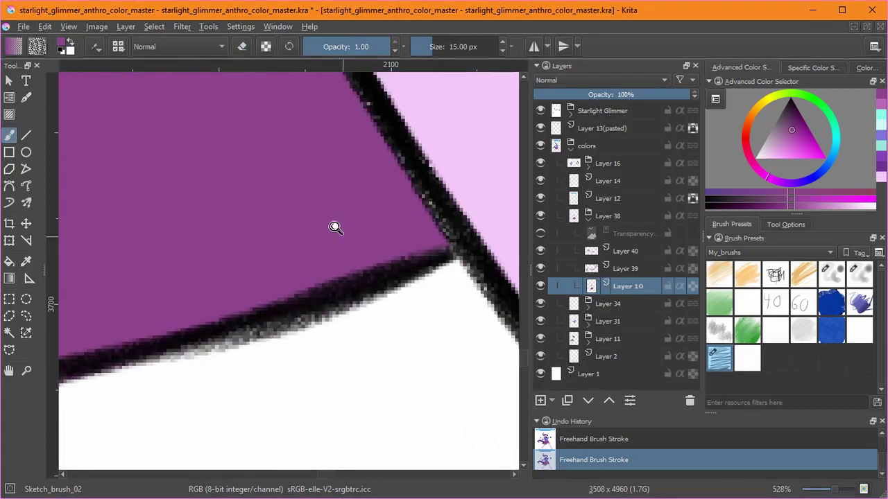
drag(335, 227, 370, 400)
scroll(369, 400, down, 7)
Show and activate Layer 38's transparency mask with default black and white colours, and paint white over the hidden strip beside the fold.
click(540, 234)
click(629, 233)
key(d)
scroll(321, 338, up, 4)
drag(336, 194, 364, 294)
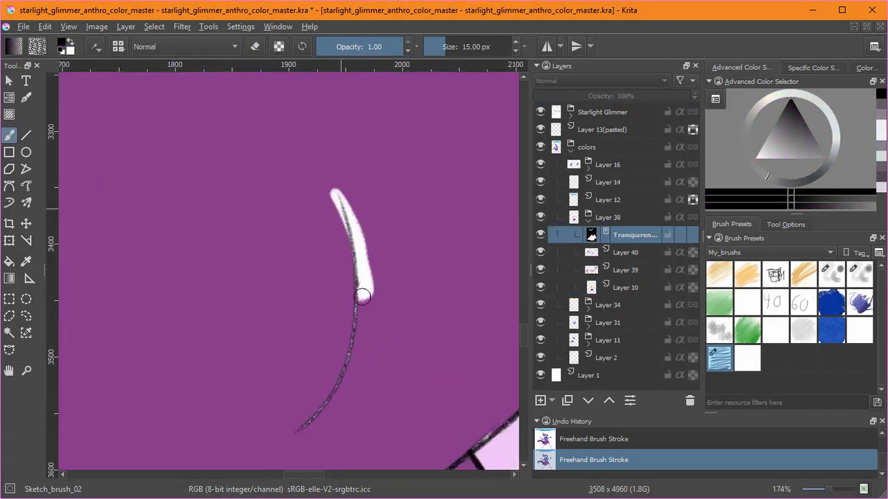
key(x)
drag(337, 195, 364, 295)
drag(489, 114, 65, 444)
drag(365, 383, 375, 414)
Paint white on the transparency mask along the skirt's right edge and its waistline under the jacket.
scroll(303, 273, up, 3)
mouse_move(302, 273)
mouse_down()
mouse_move(311, 224)
mouse_move(324, 377)
mouse_up()
drag(254, 187, 333, 374)
drag(227, 193, 332, 405)
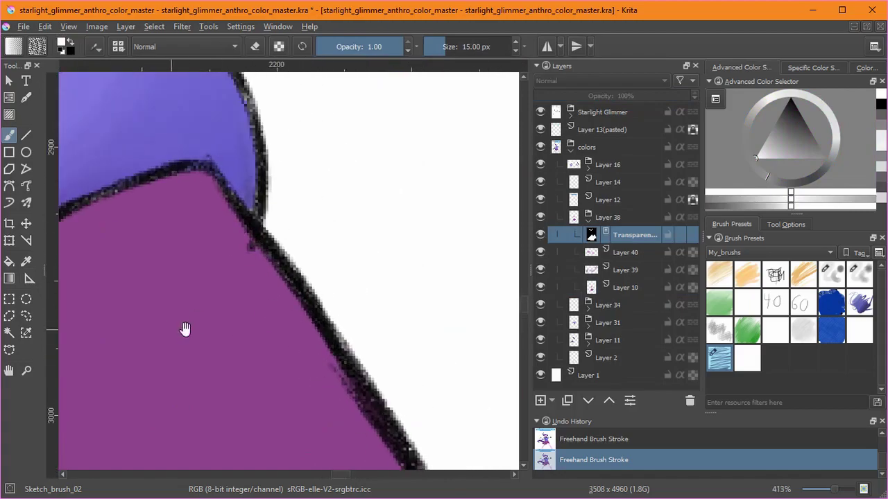
drag(185, 330, 479, 270)
drag(104, 292, 479, 222)
drag(182, 220, 486, 208)
drag(125, 222, 478, 226)
Paint white on the transparency mask along the skirt's left edge from the jacket down past the tail.
drag(333, 353, 210, 428)
drag(183, 334, 375, 201)
mouse_move(276, 184)
mouse_down()
mouse_move(254, 279)
mouse_move(190, 381)
mouse_up()
mouse_move(253, 368)
mouse_down()
mouse_move(289, 259)
mouse_move(393, 94)
mouse_up()
drag(276, 412, 374, 196)
drag(290, 282, 143, 401)
drag(130, 350, 217, 196)
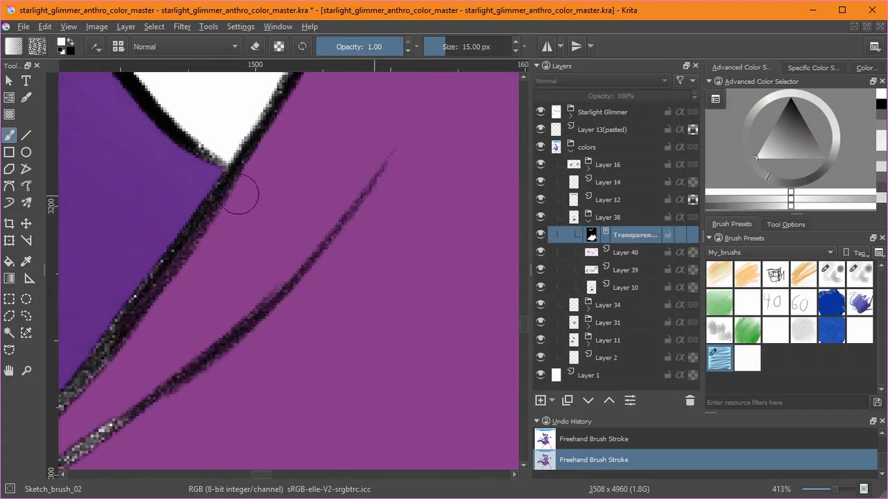
Reveal the skirt up to its outline on the mask around the left tip, the left underside and the middle hem.
scroll(276, 160, left, 12)
scroll(335, 171, down, 11)
scroll(198, 377, down, 5)
scroll(257, 337, right, 5)
scroll(382, 294, down, 7)
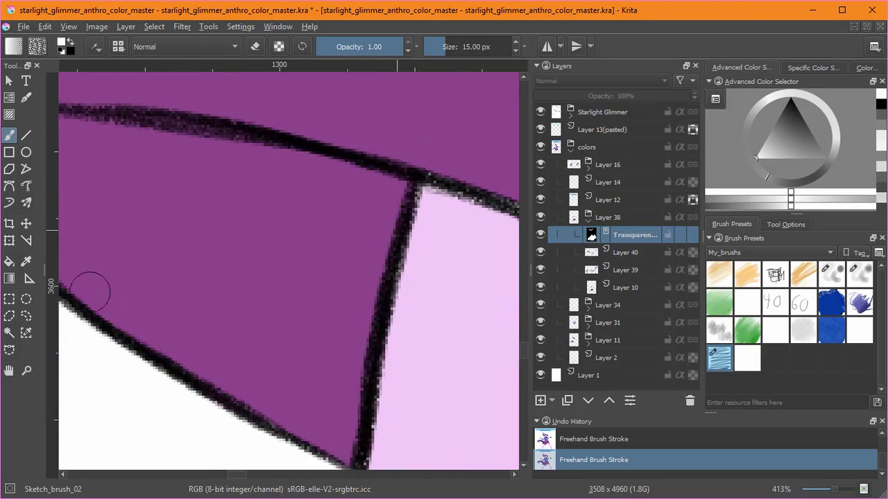
scroll(178, 254, right, 15)
scroll(353, 341, down, 4)
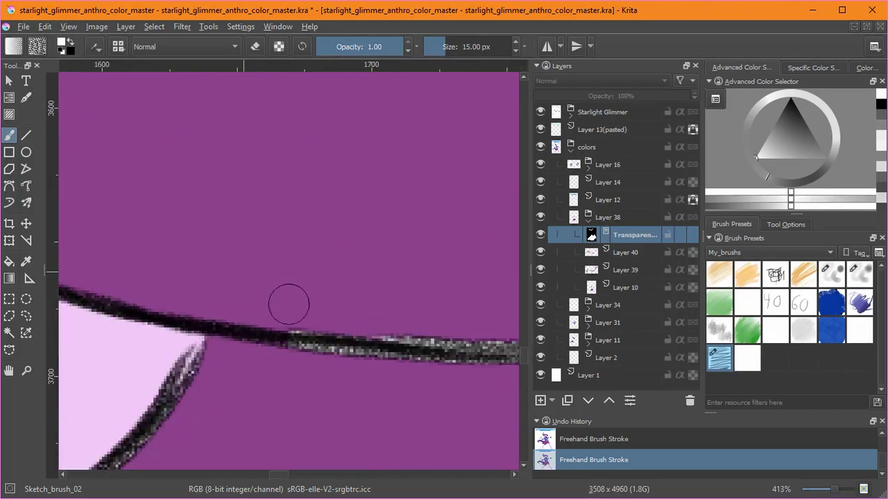
Reveal the skirt up to its outline on the mask along the hem over the right thigh and the right tip.
scroll(218, 312, right, 18)
scroll(412, 327, up, 4)
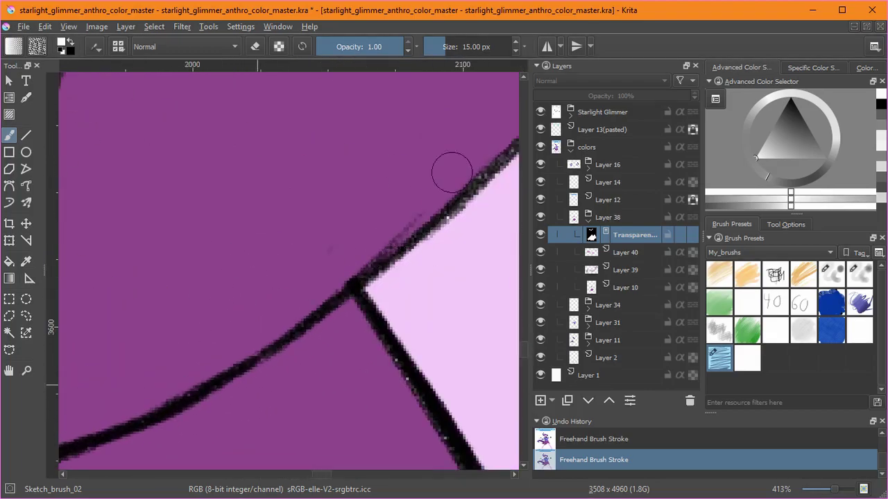
scroll(452, 171, right, 14)
scroll(321, 200, up, 5)
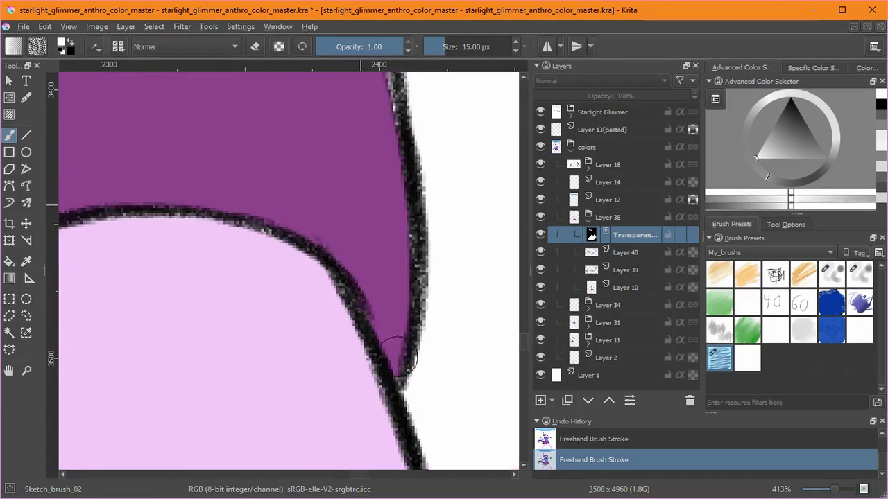
scroll(398, 353, up, 6)
scroll(386, 323, left, 1)
Paint white on the mask along the lower edge of the skirt's underside between the legs.
drag(316, 307, 303, 375)
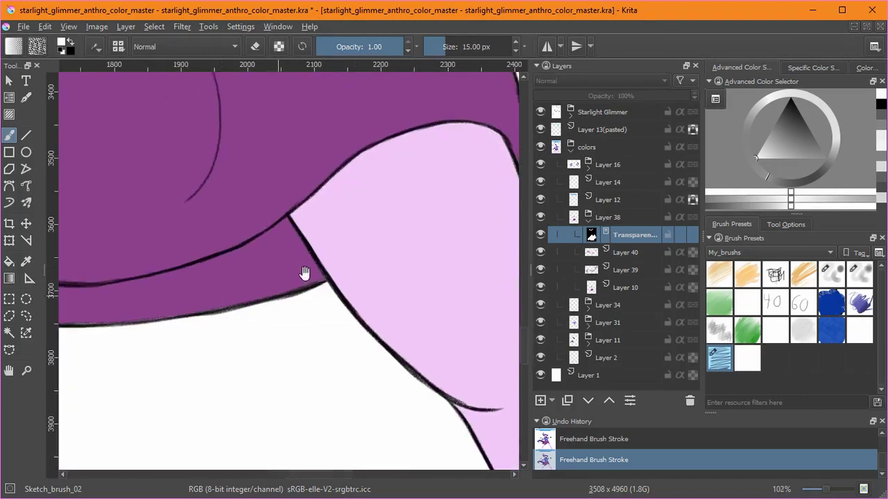
drag(303, 273, 444, 264)
drag(278, 298, 260, 224)
drag(467, 296, 224, 273)
scroll(280, 283, right, 5)
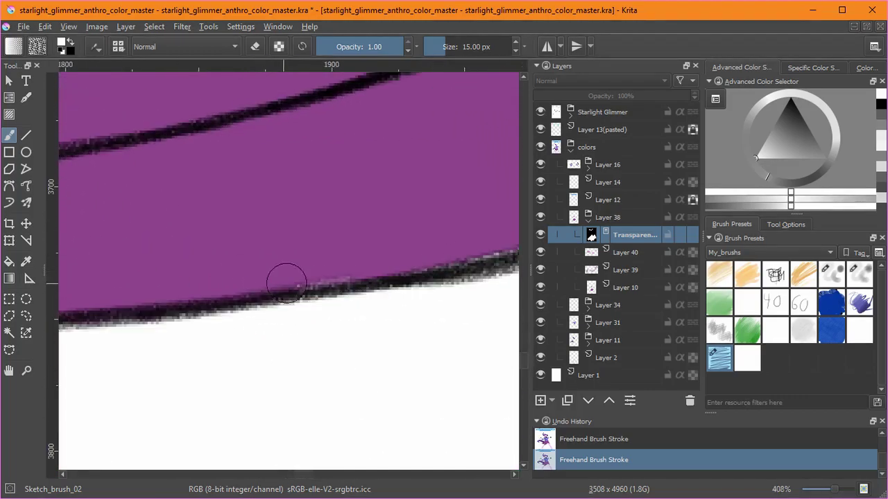
Delete Layer 38's transparency mask and create a new one from the opaque pixels of Layer 10.
key(shift+Delete)
click(154, 26)
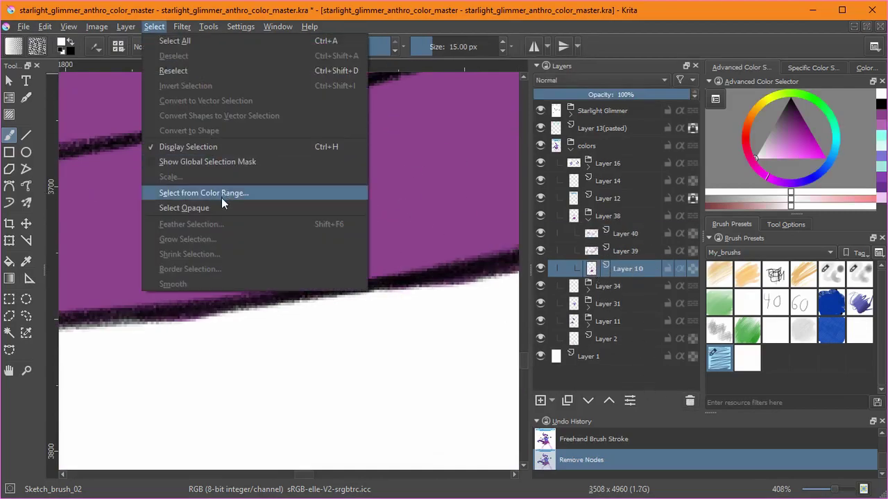
click(182, 206)
click(573, 496)
click(145, 27)
click(163, 57)
Pick the skirt's purple, add a new layer above Layer 10, set it to Multiply and choose the Bristles_pencil brush.
drag(447, 235, 417, 306)
drag(372, 218, 361, 389)
mouse_move(367, 326)
mouse_down()
mouse_move(375, 242)
mouse_move(385, 416)
mouse_up()
mouse_move(385, 416)
mouse_down()
mouse_move(358, 243)
mouse_move(322, 208)
mouse_up()
ctrl+click(380, 317)
click(626, 286)
click(543, 401)
click(832, 275)
key(ctrl+z)
click(589, 80)
click(590, 167)
Cover the skirt's visible underside on both sides of the left leg with the darker Multiply shade.
drag(339, 247, 321, 273)
key(ctrl+z)
mouse_move(340, 430)
mouse_down()
mouse_move(287, 335)
mouse_move(402, 314)
mouse_up()
click(10, 263)
click(263, 305)
drag(120, 259, 416, 295)
drag(264, 271, 267, 222)
mouse_move(293, 305)
mouse_down()
mouse_move(307, 267)
mouse_move(234, 271)
mouse_move(276, 318)
mouse_up()
Smudge the left underside's shade with Bristles_pencil_smug and erase the spill above its fold line with Sketch_brush_02.
click(860, 276)
mouse_move(219, 232)
mouse_down()
mouse_move(181, 236)
mouse_move(307, 357)
mouse_move(146, 236)
mouse_up()
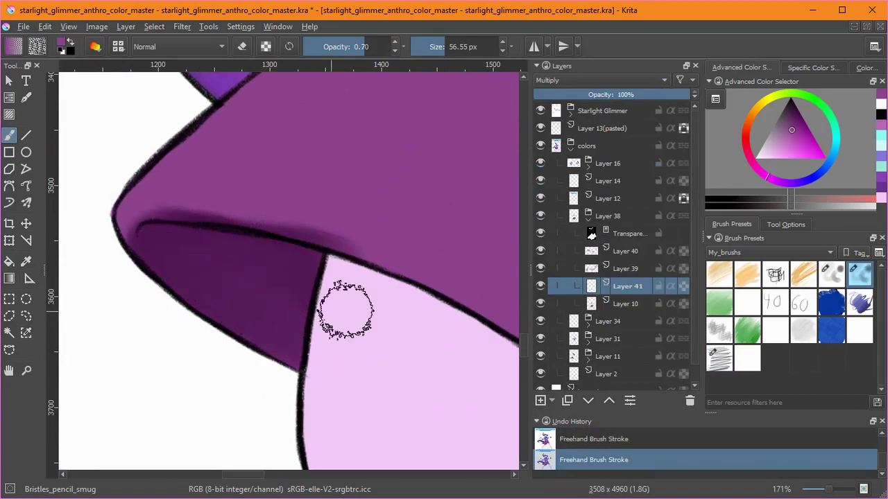
click(719, 359)
scroll(132, 208, up, 3)
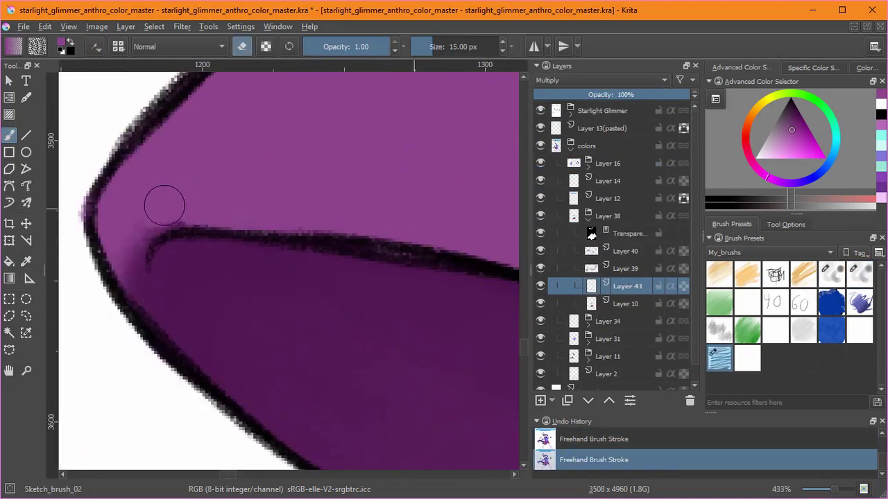
drag(125, 326, 135, 331)
scroll(132, 308, down, 10)
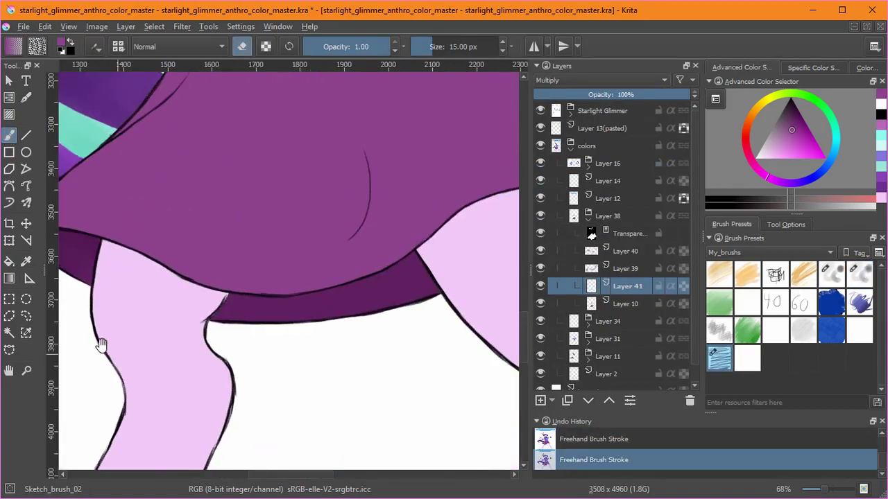
Paint Bristles_pencil shadows beneath the jacket's points, beside the central fold and along the skirt's right edge.
key(/)
drag(234, 138, 186, 164)
mouse_move(284, 178)
mouse_down()
mouse_move(340, 132)
mouse_move(305, 166)
mouse_up()
mouse_move(263, 304)
mouse_down()
mouse_move(303, 261)
mouse_move(232, 300)
mouse_up()
drag(460, 205, 470, 249)
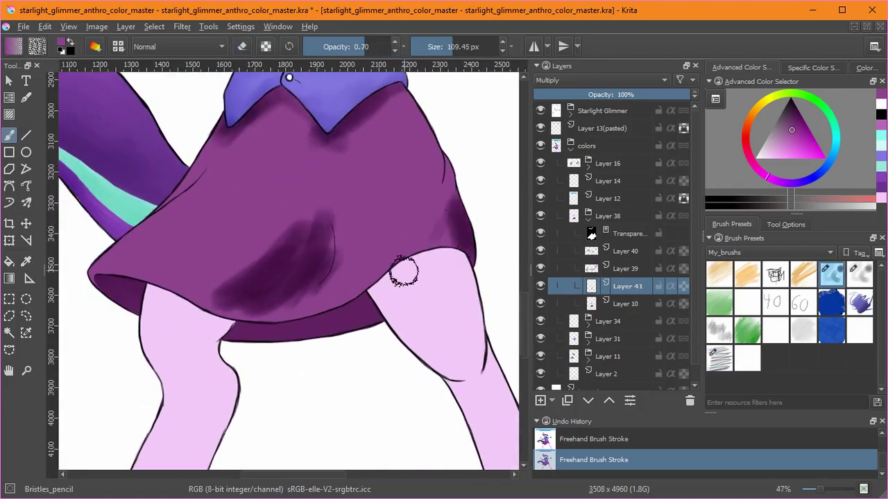
Blend the skirt's shadows below the jacket, around the fold and at the right edge with Bristles_pencil_smug at 157.18 px.
key(/)
mouse_move(326, 217)
mouse_down()
mouse_move(282, 229)
mouse_move(301, 296)
mouse_move(208, 209)
mouse_move(321, 305)
mouse_move(359, 274)
mouse_up()
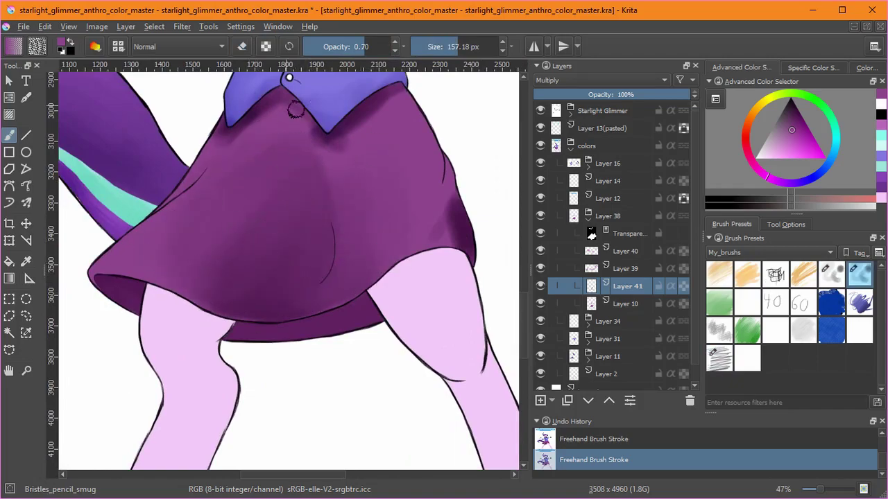
drag(296, 110, 282, 105)
mouse_move(339, 132)
mouse_down()
mouse_move(399, 94)
mouse_move(393, 110)
mouse_up()
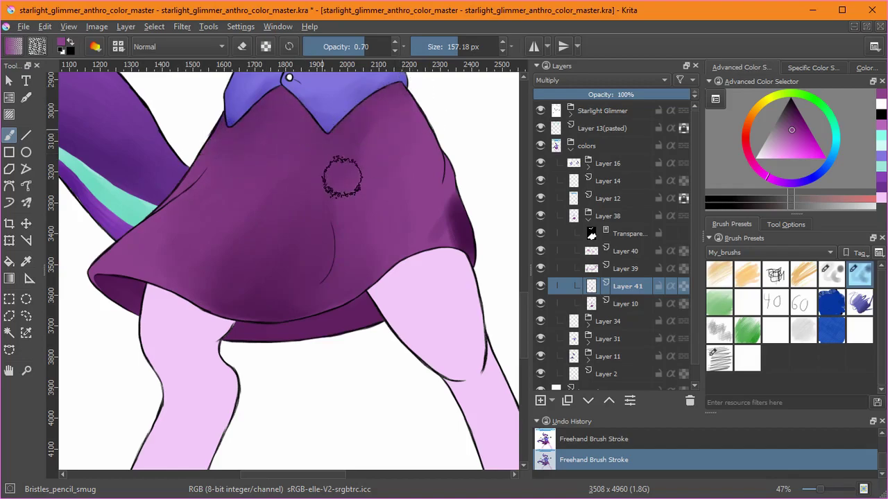
drag(432, 291, 466, 154)
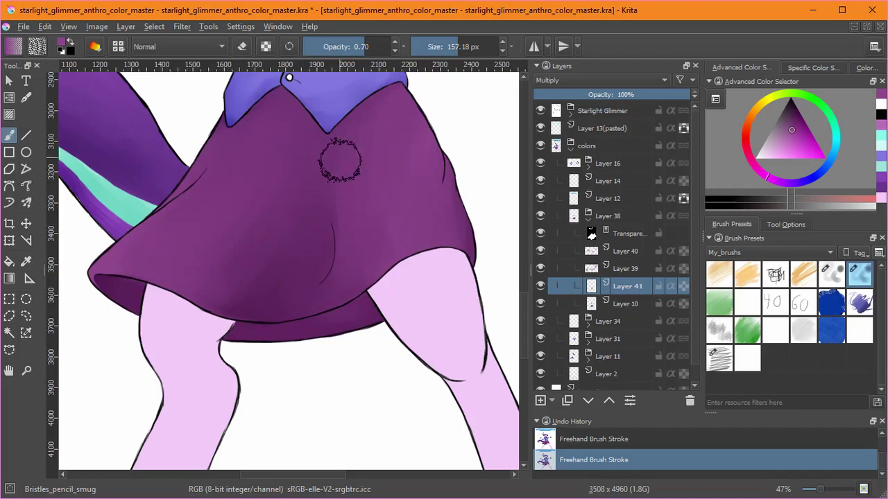
Reduce the smudge brush to 73.52 px and refine the shading beside the skirt's central fold.
scroll(430, 252, down, 3)
scroll(356, 351, up, 3)
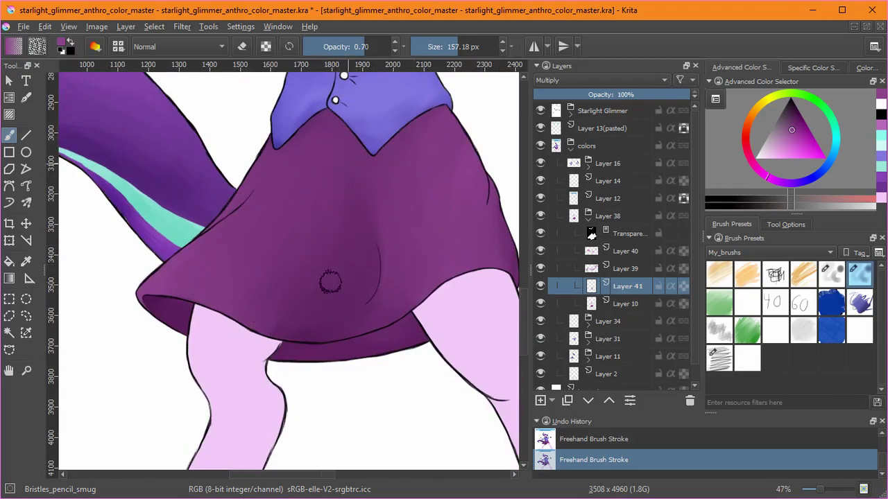
scroll(387, 369, up, 3)
mouse_move(394, 293)
shift+mouse_down()
mouse_move(407, 293)
mouse_move(350, 294)
shift+mouse_up()
scroll(404, 184, down, 3)
mouse_move(388, 183)
mouse_down()
mouse_move(362, 208)
mouse_move(324, 362)
mouse_up()
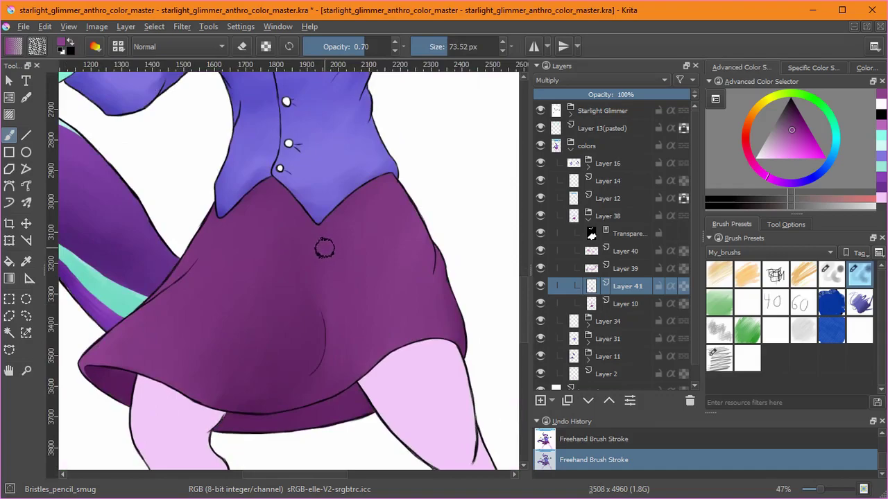
click(837, 279)
mouse_move(212, 286)
mouse_down()
mouse_move(160, 333)
mouse_move(201, 315)
mouse_up()
key(ctrl+z)
Shade along the skirt's left fold line with Sketch_brush_02 and soften it with Bristles_pencil_smug.
click(721, 358)
drag(194, 294, 160, 322)
drag(210, 270, 154, 314)
click(860, 277)
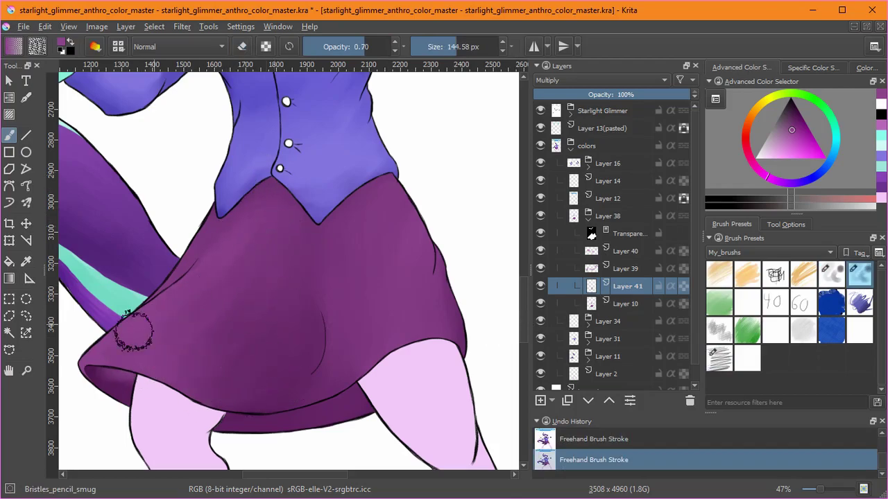
Erase shading on Layer 41 from the skirt's inner side at the left hem, using Bristles_pencil at 55.77 px.
scroll(152, 399, up, 3)
mouse_move(152, 398)
mouse_down()
mouse_move(224, 358)
mouse_move(351, 368)
mouse_up()
key(/)
key(e)
drag(286, 347, 287, 326)
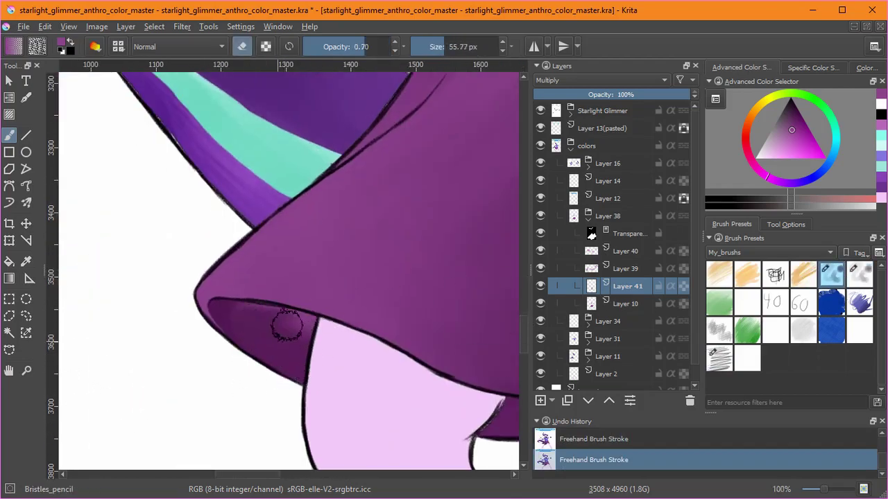
Add a paint layer above Layer 41 and set its blending mode to Screen.
scroll(226, 362, down, 4)
click(542, 402)
click(590, 81)
click(581, 206)
Paint highlights on the left half of the skirt with Bristles_pencil and blend them with Bristles_pencil_smug.
key(e)
drag(270, 409, 309, 319)
drag(144, 125, 378, 208)
mouse_move(329, 244)
mouse_down()
mouse_move(236, 319)
mouse_move(396, 185)
mouse_move(320, 219)
mouse_move(139, 386)
mouse_move(469, 354)
mouse_move(337, 252)
mouse_move(450, 237)
mouse_up()
key(/)
drag(279, 371, 300, 437)
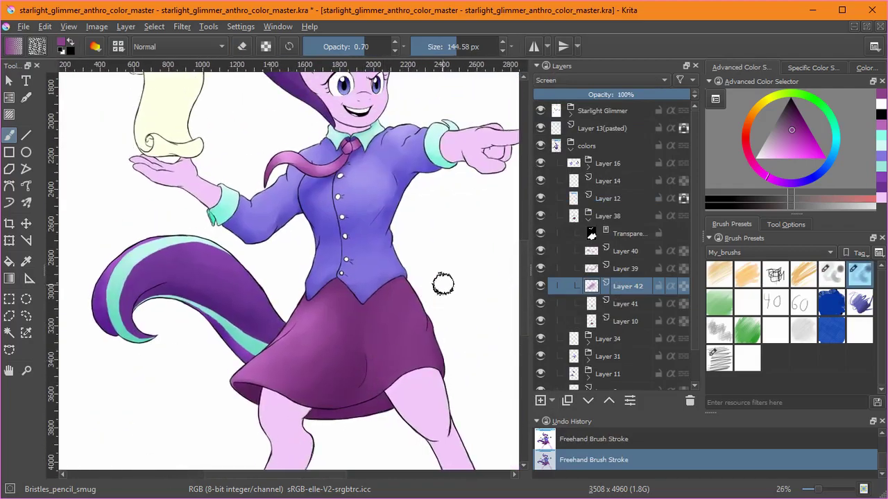
Extend the highlights to the skirt's right side and smooth them with Bristles_pencil_smug at 144.58 px.
scroll(307, 165, up, 3)
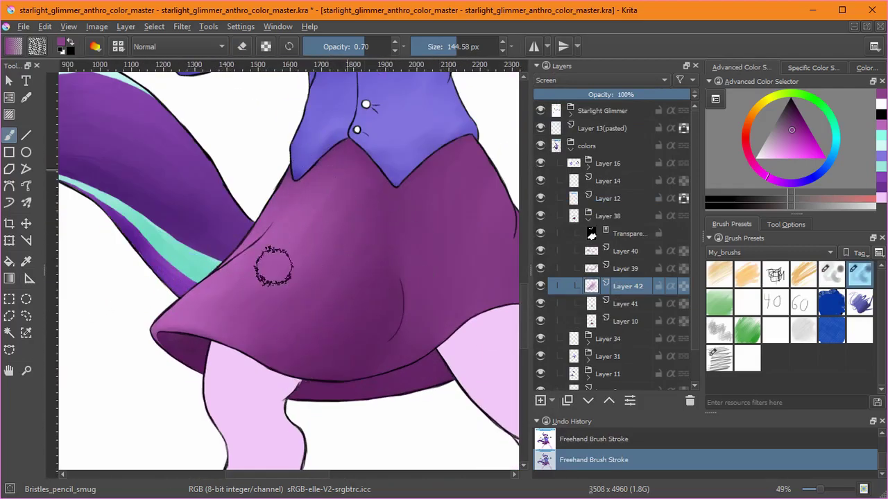
key(2)
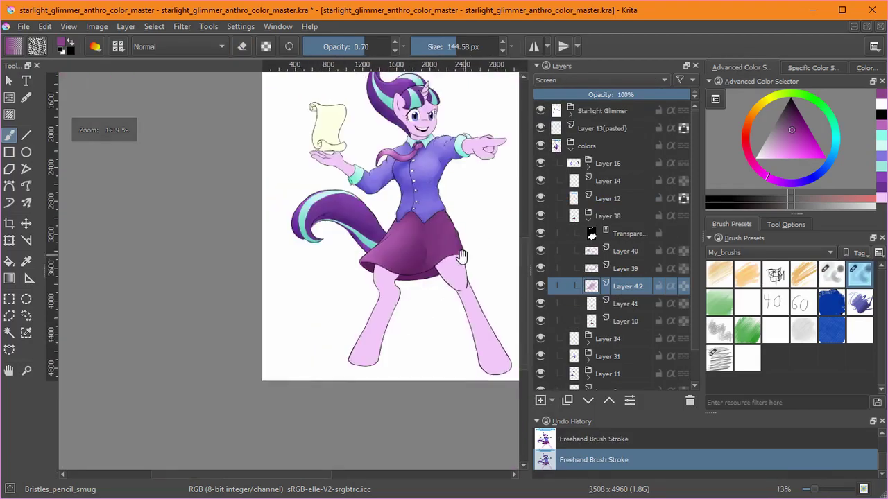
key(3)
scroll(384, 384, up, 3)
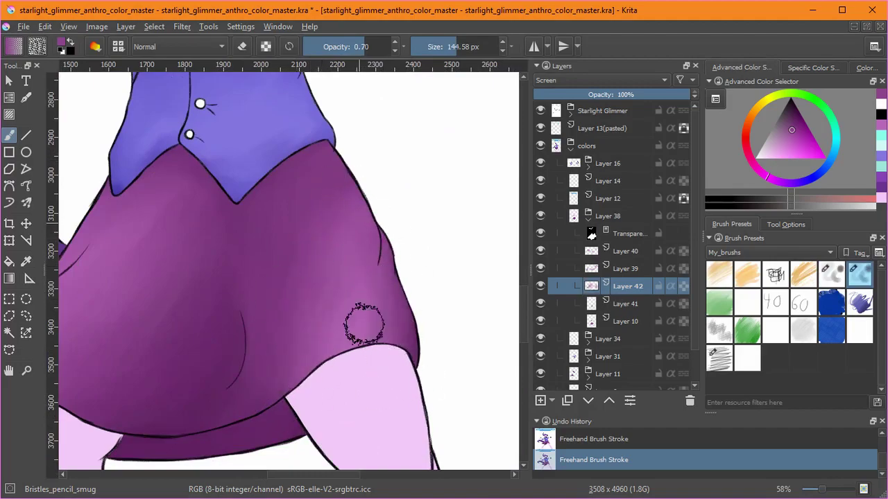
scroll(434, 313, down, 5)
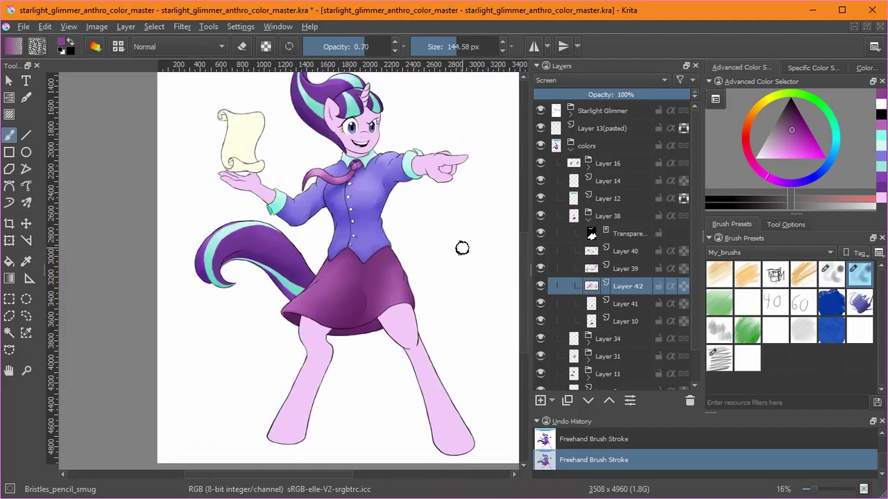
scroll(462, 247, up, 3)
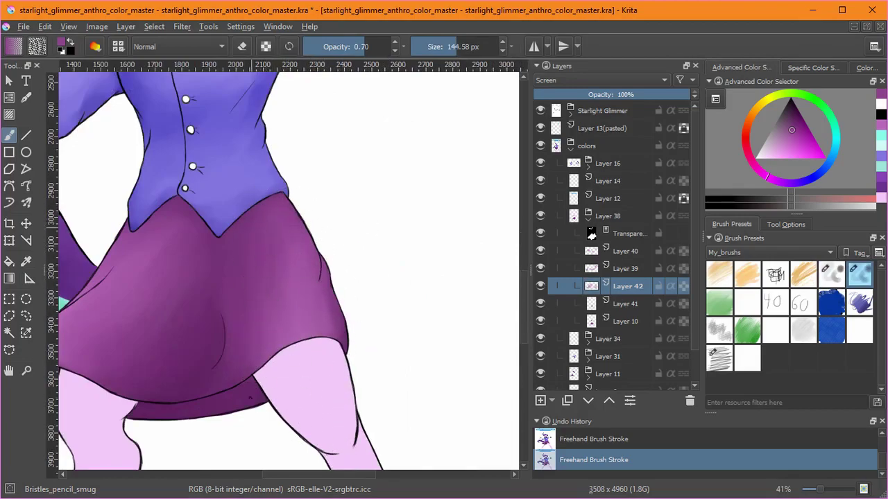
scroll(249, 330, down, 4)
scroll(424, 297, up, 2)
drag(406, 389, 388, 220)
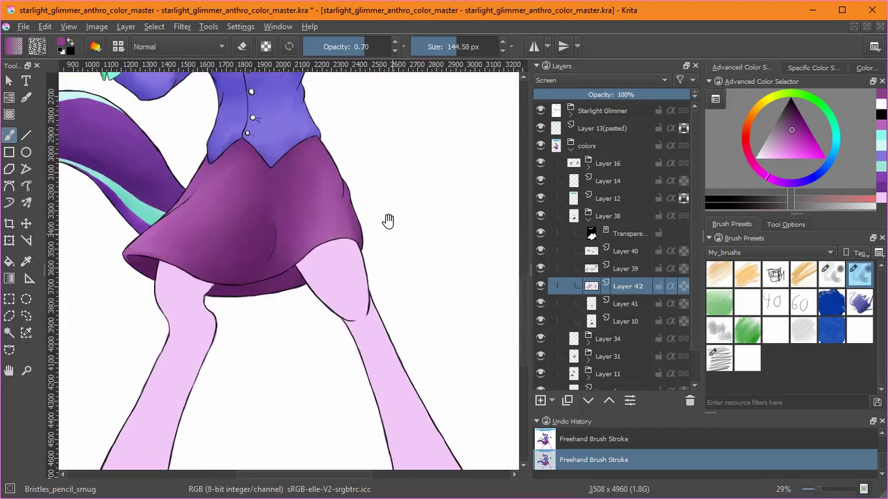
scroll(375, 271, up, 3)
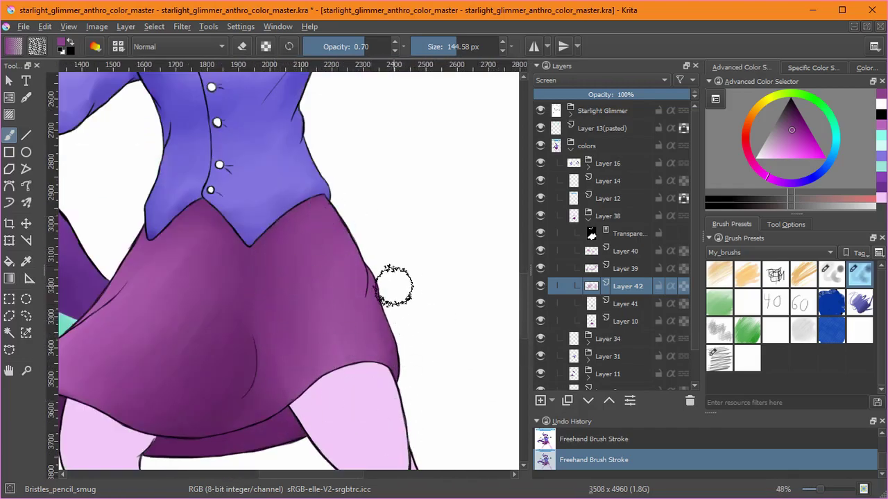
scroll(393, 285, down, 4)
scroll(356, 148, up, 6)
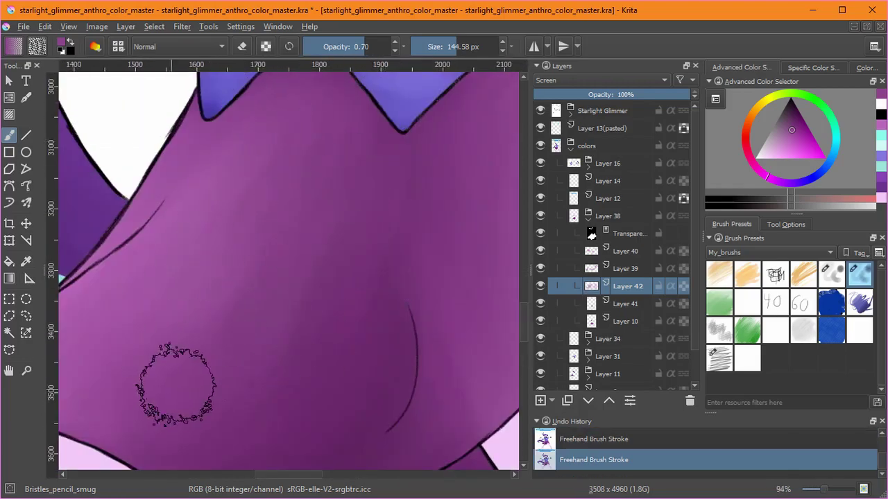
scroll(175, 383, down, 8)
Collapse the skirt group and put the skin layer, Layer 2, into a group of its own.
click(589, 221)
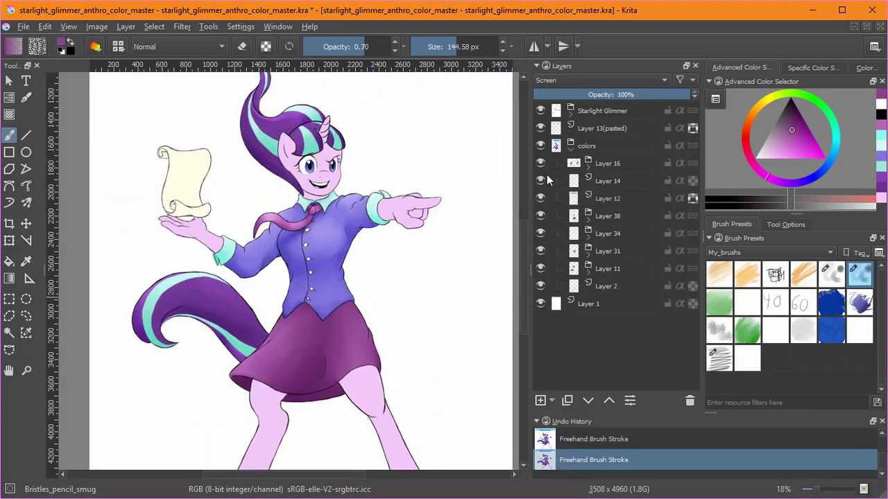
click(541, 286)
click(540, 287)
click(613, 287)
key(ctrl+g)
click(154, 26)
click(186, 208)
click(630, 286)
click(551, 401)
click(588, 490)
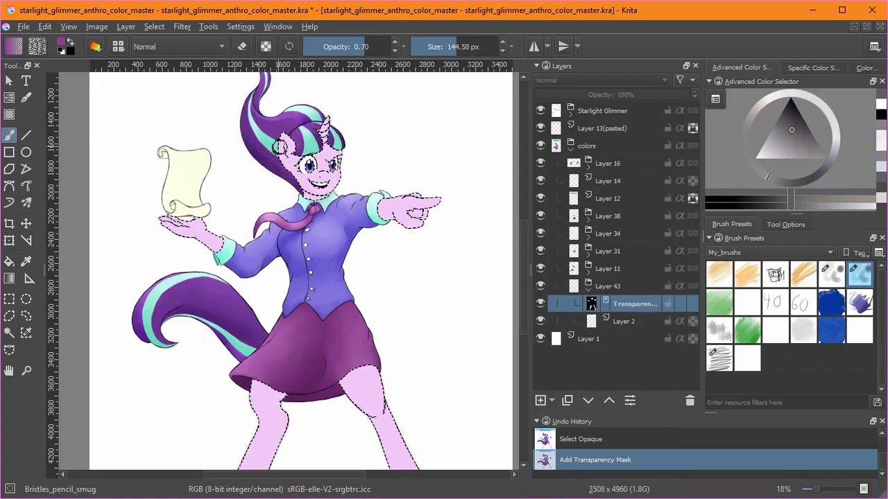
scroll(313, 141, up, 5)
key(ctrl+z)
click(154, 26)
click(169, 57)
Sample the pink skin color and fill the skin gaps around the right eye with Sketch_brush_02 at 15 px.
ctrl+click(445, 349)
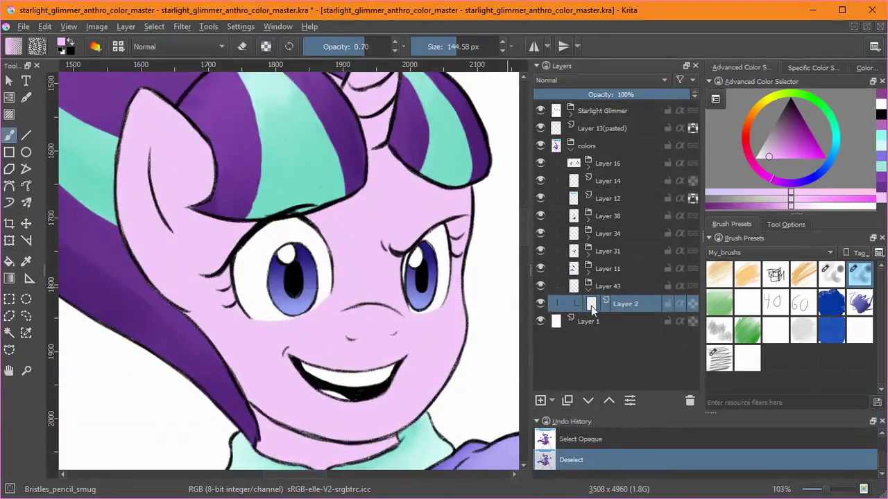
click(720, 359)
scroll(373, 217, up, 4)
key(e)
click(430, 54)
drag(474, 215, 148, 464)
drag(361, 236, 347, 201)
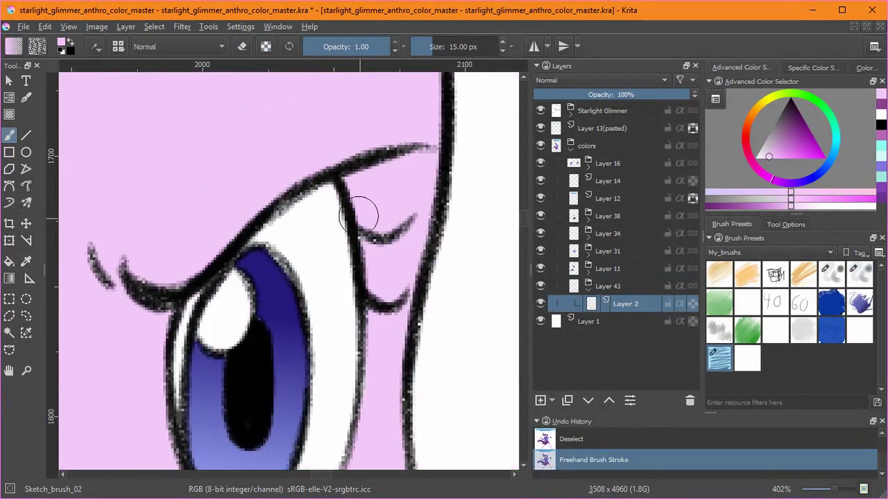
drag(277, 163, 326, 163)
Fill the gaps in the skin color along the outline and ridges of the horn.
scroll(278, 163, down, 3)
mouse_move(118, 153)
mouse_down()
mouse_move(388, 204)
mouse_move(95, 305)
mouse_up()
scroll(121, 129, up, 3)
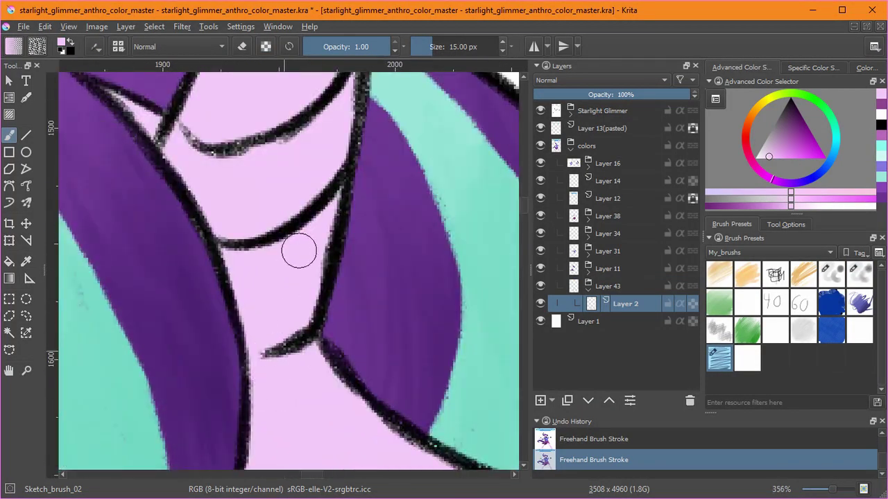
scroll(312, 243, up, 3)
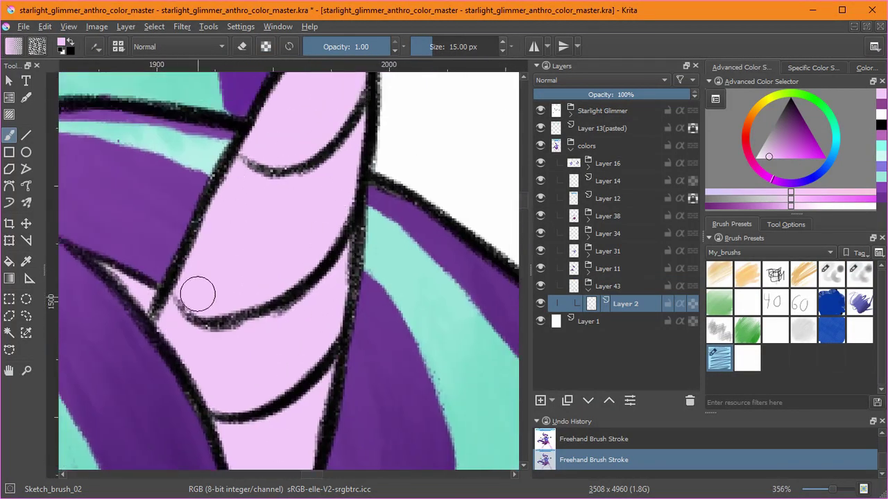
drag(287, 234, 212, 369)
scroll(258, 161, down, 3)
Fill the gaps in the skin color along the ear's outline and beside the left eye.
drag(251, 250, 517, 152)
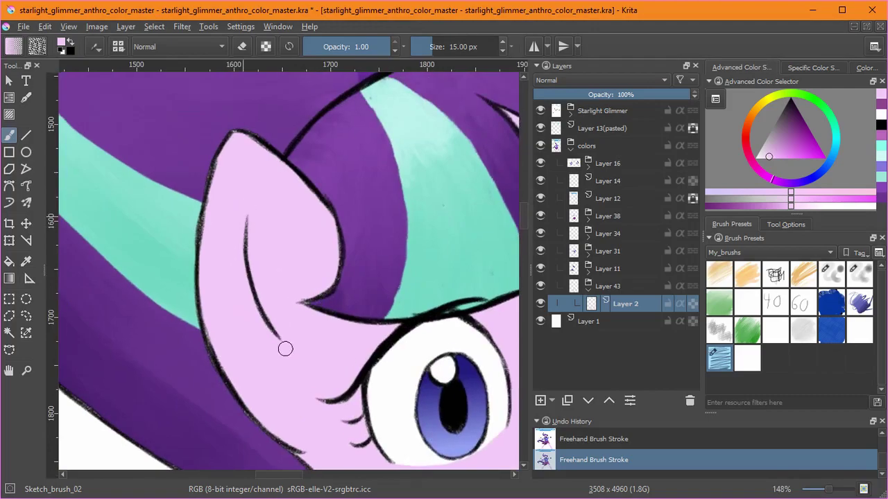
scroll(319, 275, up, 4)
drag(341, 143, 430, 340)
drag(316, 170, 407, 371)
scroll(159, 317, down, 3)
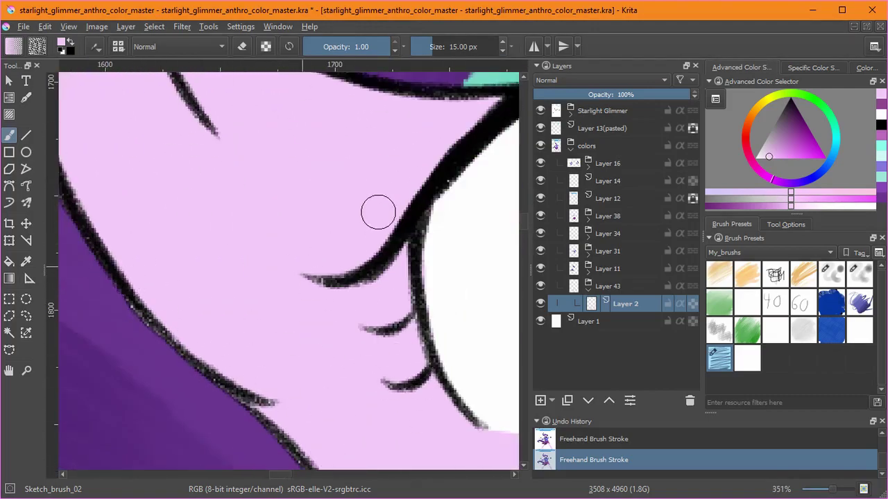
Fill the gaps in the skin color along the left cheek, jawline and neck.
drag(314, 365, 254, 251)
drag(360, 425, 269, 298)
drag(367, 335, 196, 296)
mouse_move(460, 287)
mouse_down()
mouse_move(336, 278)
mouse_move(254, 255)
mouse_up()
scroll(300, 382, down, 2)
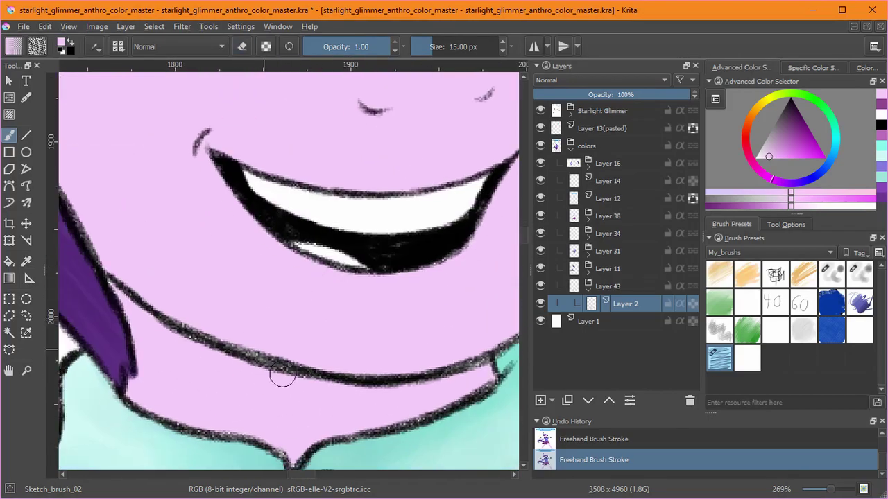
drag(452, 358, 338, 329)
drag(202, 392, 264, 298)
Touch up the skin color on the hand under the scroll and erase color outside its outline.
scroll(263, 298, down, 5)
drag(229, 389, 403, 152)
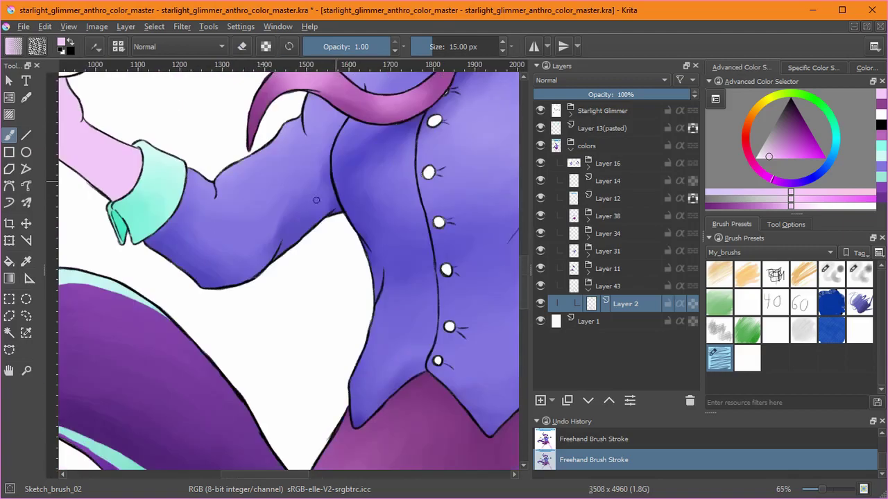
drag(124, 180, 416, 346)
scroll(308, 339, up, 4)
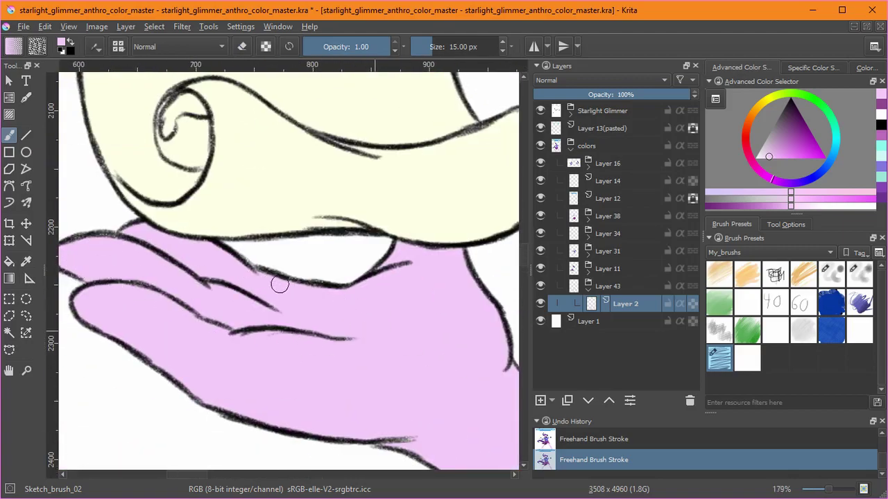
mouse_move(489, 378)
mouse_down()
mouse_move(326, 404)
mouse_move(345, 347)
mouse_up()
key(e)
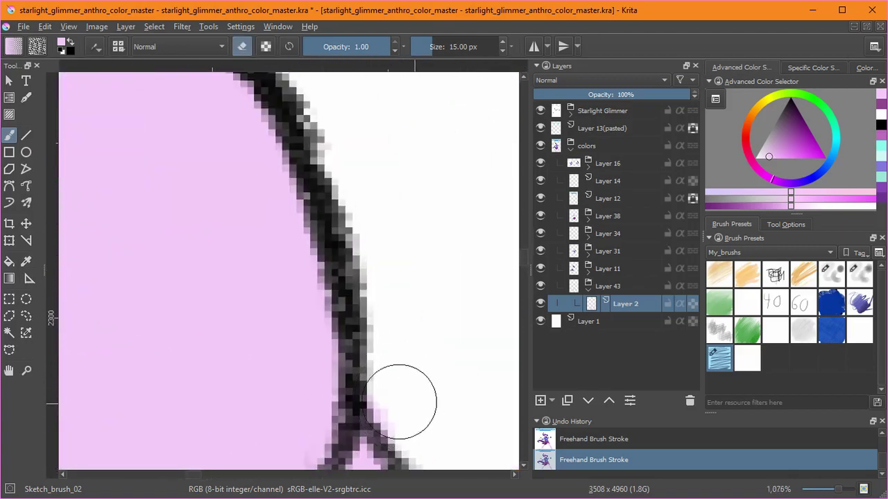
scroll(321, 349, down, 4)
drag(349, 450, 394, 280)
Fill the gaps in the skin color along the finger and palm lines of the pointing hand.
scroll(394, 280, down, 4)
drag(443, 298, 188, 273)
scroll(189, 272, up, 4)
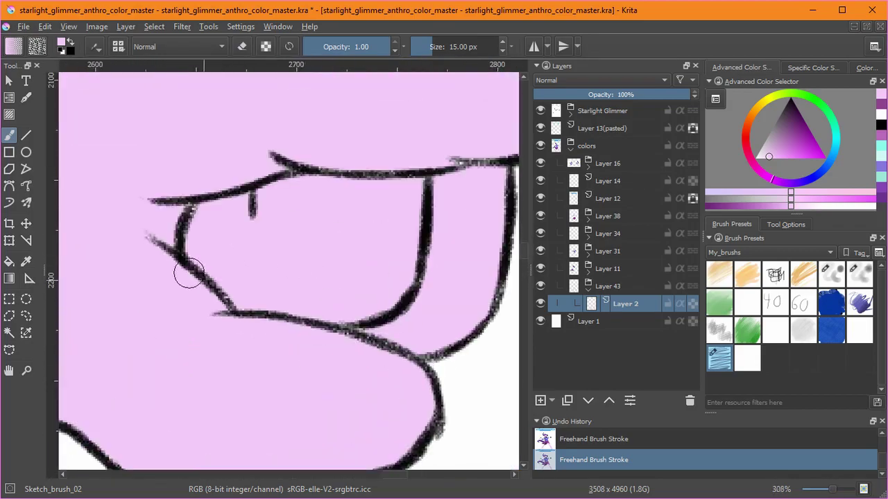
drag(333, 168, 142, 299)
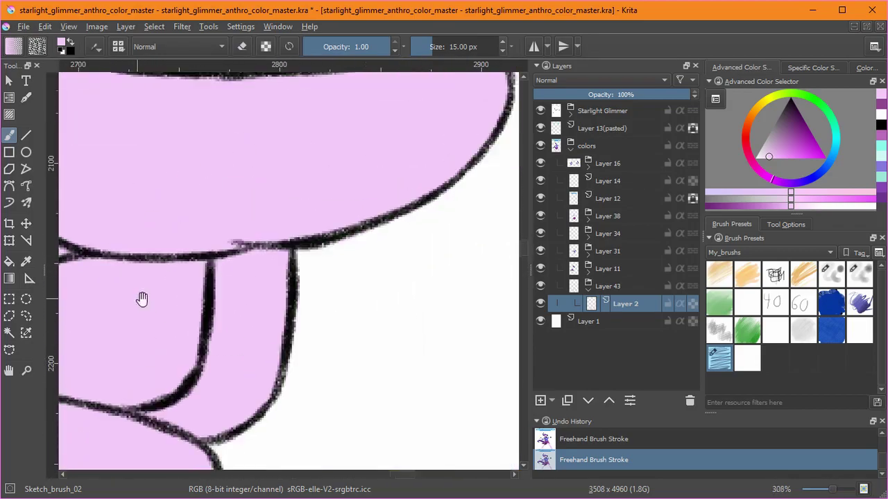
drag(493, 79, 455, 205)
drag(124, 201, 384, 291)
drag(275, 458, 312, 222)
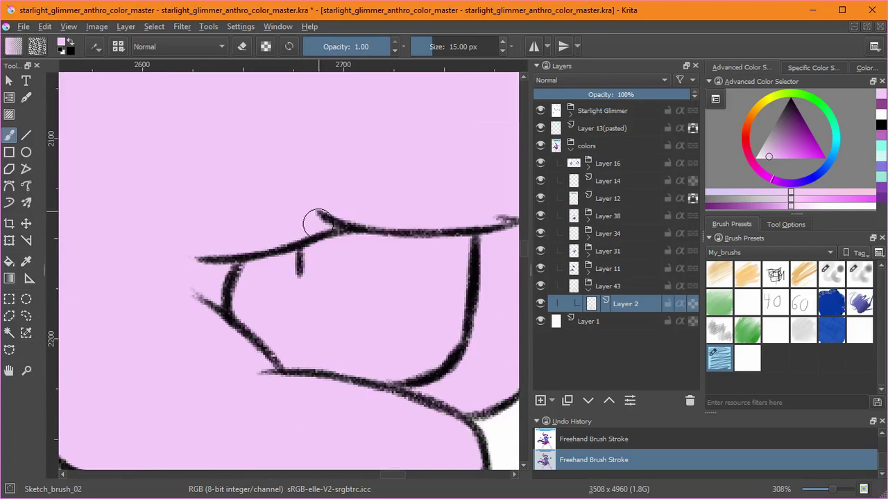
drag(327, 383, 325, 409)
drag(223, 385, 250, 236)
drag(118, 168, 342, 295)
Fill skin gaps along the right leg's thigh and knee outlines and erase color spilling past them.
scroll(283, 236, down, 4)
drag(354, 359, 341, 83)
drag(340, 430, 327, 142)
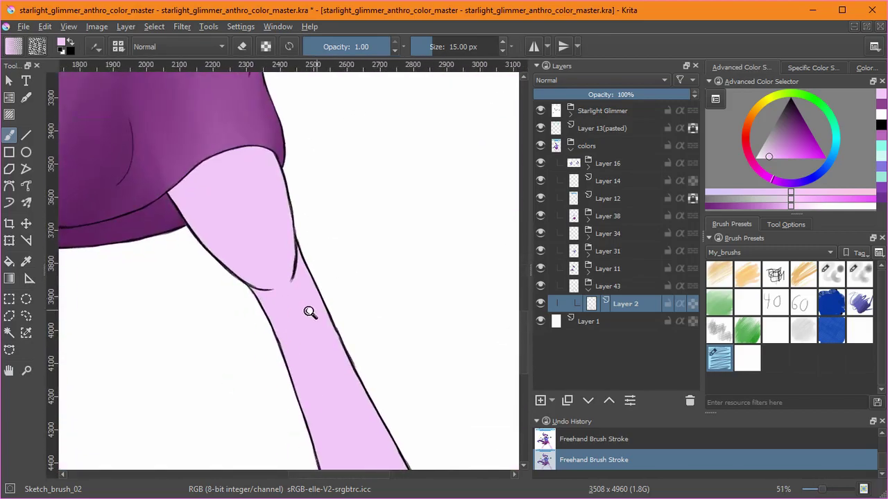
scroll(303, 292, up, 5)
drag(253, 263, 420, 386)
key(e)
drag(169, 260, 270, 362)
drag(238, 256, 366, 436)
key(e)
drag(160, 184, 99, 427)
drag(494, 215, 77, 191)
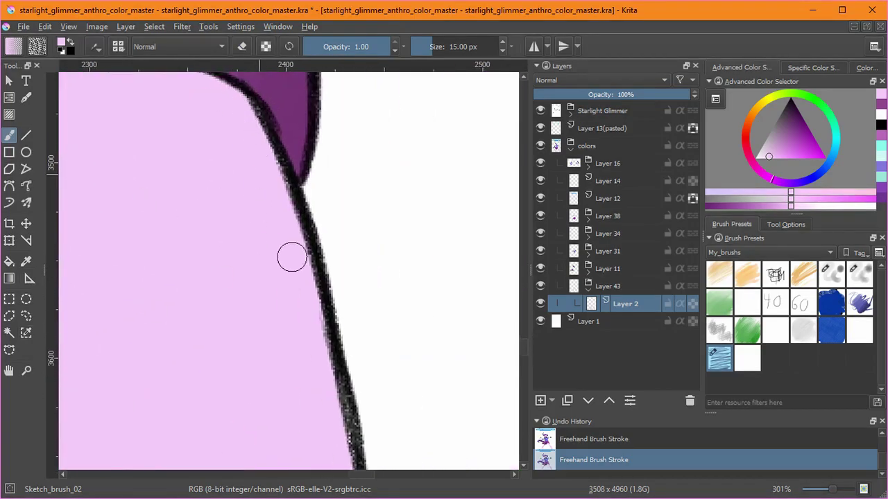
Fill the gaps in the skin color down the right leg's outline to the foot.
drag(339, 448, 257, 296)
drag(271, 387, 231, 104)
drag(312, 444, 210, 139)
scroll(208, 270, down, 3)
drag(270, 437, 202, 214)
Fill the gaps in the skin color along the outline of the left leg's foot.
drag(97, 306, 486, 194)
mouse_move(76, 347)
mouse_down()
mouse_move(364, 283)
mouse_move(443, 300)
mouse_up()
scroll(218, 284, up, 3)
drag(209, 301, 222, 251)
key(e)
key(e)
drag(295, 368, 388, 179)
mouse_move(190, 326)
mouse_down()
mouse_move(189, 344)
mouse_move(257, 207)
mouse_up()
mouse_move(489, 326)
mouse_down()
mouse_move(264, 220)
mouse_move(195, 201)
mouse_up()
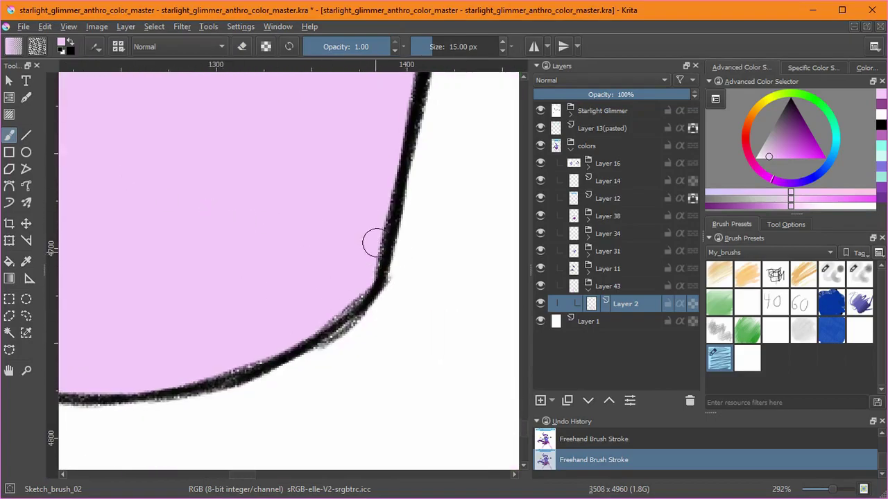
Fill the gaps in the skin color up the left leg's outline to the knee and thigh.
drag(355, 180, 280, 371)
drag(333, 117, 259, 309)
drag(309, 97, 204, 408)
drag(310, 77, 204, 380)
drag(354, 90, 217, 342)
drag(304, 237, 298, 252)
drag(328, 125, 272, 320)
drag(239, 89, 320, 460)
drag(111, 272, 319, 277)
drag(212, 423, 208, 118)
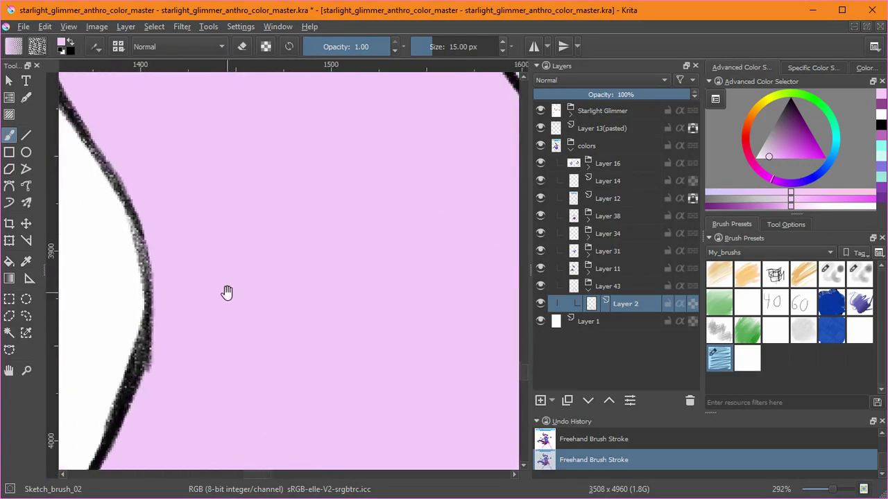
drag(228, 293, 326, 422)
drag(194, 90, 293, 268)
Select the opaque area of Layer 2 and add it as a transparency mask to the Layer 43 group.
key(2)
click(157, 28)
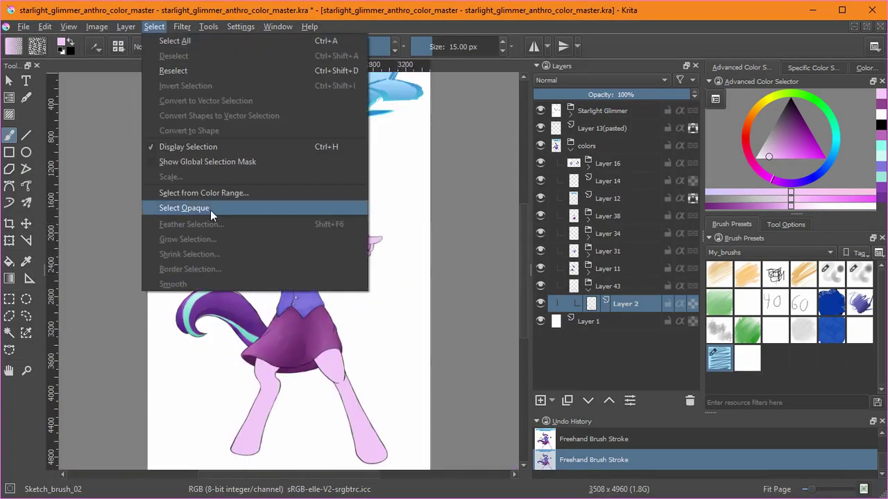
click(211, 208)
click(609, 288)
key(ctrl+shift+m)
Add a paint layer above Layer 2, clear the selection, choose Bristles_pencil and set the layer's blending to Multiply.
click(612, 321)
key(Insert)
click(155, 27)
click(182, 55)
click(831, 274)
click(600, 80)
click(579, 119)
Paint Bristles_pencil shadows on the ear, both cheeks, the chin and the neck on Layer 44.
scroll(297, 192, up, 8)
drag(352, 238, 336, 294)
mouse_move(317, 246)
mouse_down()
mouse_move(356, 218)
mouse_move(373, 80)
mouse_up()
drag(333, 313, 407, 367)
mouse_move(334, 329)
mouse_down()
mouse_move(423, 409)
mouse_move(417, 415)
mouse_up()
mouse_move(423, 402)
mouse_down()
mouse_move(373, 308)
mouse_move(409, 149)
mouse_up()
drag(378, 374, 435, 248)
drag(406, 372, 288, 389)
mouse_move(207, 348)
mouse_down()
mouse_move(316, 410)
mouse_move(197, 386)
mouse_up()
mouse_move(418, 200)
mouse_down()
mouse_move(404, 321)
mouse_move(312, 350)
mouse_up()
drag(333, 229, 407, 382)
drag(208, 208, 296, 367)
drag(239, 395, 157, 311)
drag(298, 388, 229, 264)
drag(184, 333, 278, 458)
drag(260, 413, 195, 294)
drag(332, 420, 286, 401)
Blend the cheek, nose and chin shadows on Layer 44 with the Bristles_pencil_smug brush.
click(860, 274)
drag(313, 265, 221, 265)
drag(416, 271, 330, 240)
drag(380, 226, 411, 313)
drag(397, 217, 356, 235)
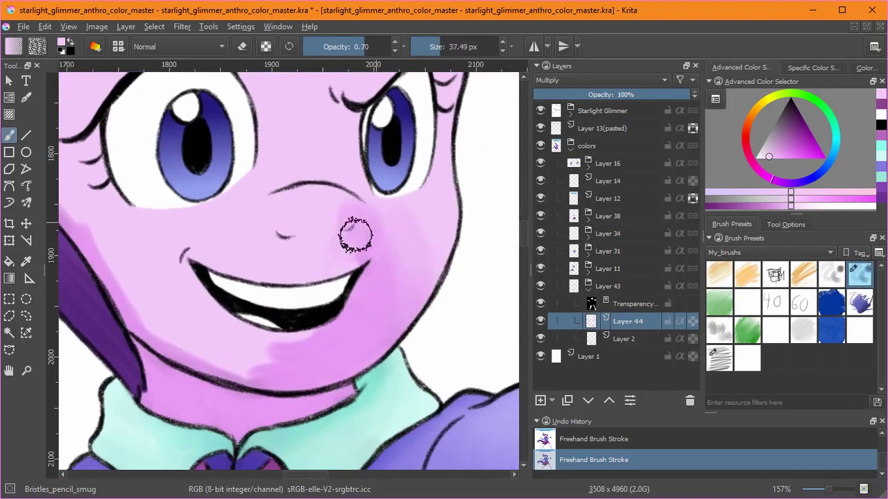
drag(335, 362, 297, 352)
drag(163, 339, 267, 399)
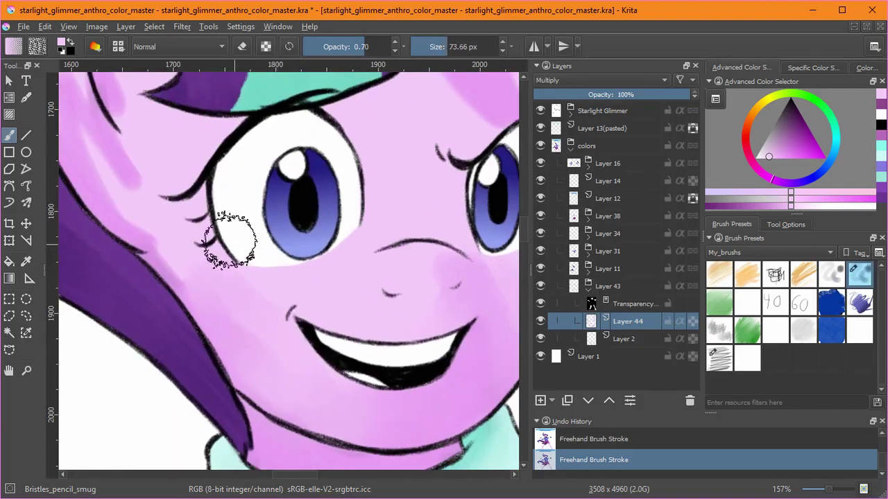
drag(229, 243, 171, 323)
drag(216, 227, 341, 382)
drag(253, 375, 267, 198)
drag(361, 432, 145, 254)
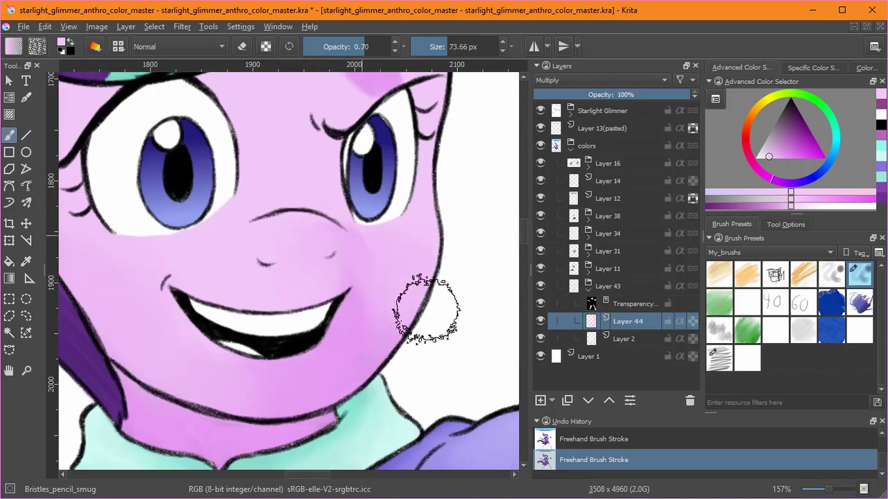
Paint Bristles_pencil shadows on the forehead around the horn's base and below the hair.
scroll(383, 238, up, 3)
scroll(340, 323, up, 3)
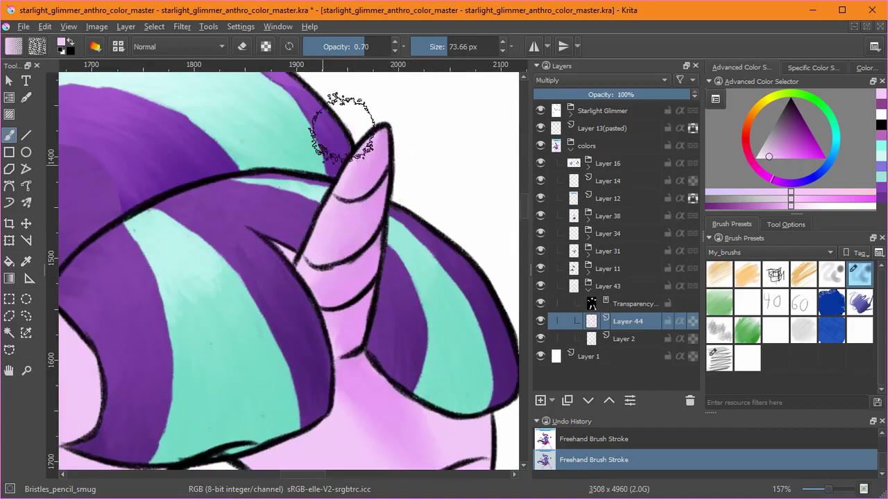
scroll(340, 312, down, 3)
key(slash)
drag(302, 192, 456, 207)
drag(440, 240, 412, 264)
mouse_move(263, 308)
mouse_down()
mouse_move(182, 288)
mouse_move(253, 287)
mouse_up()
Blend the forehead shadows toward the brow and eyes with Bristles_pencil_smug.
click(859, 275)
drag(382, 281, 420, 250)
drag(221, 299, 154, 301)
drag(469, 236, 235, 259)
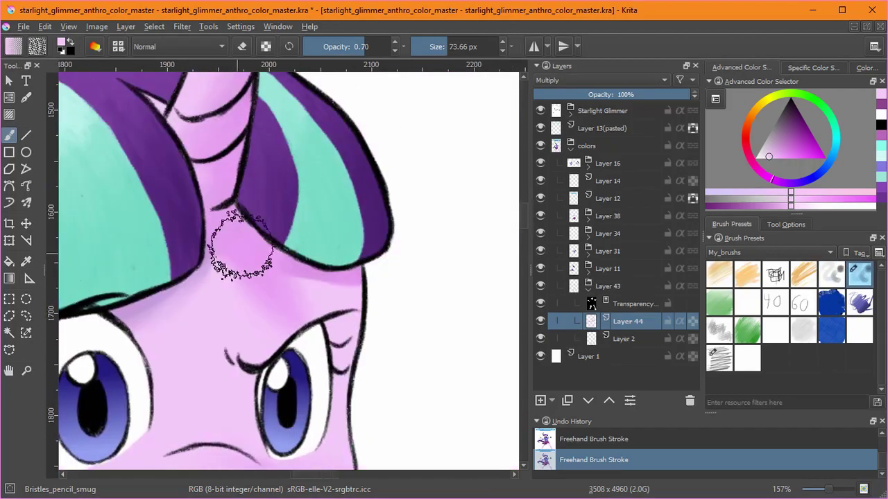
mouse_move(422, 353)
mouse_down()
mouse_move(405, 331)
mouse_move(408, 362)
mouse_up()
drag(263, 451, 313, 136)
mouse_move(152, 339)
mouse_down()
mouse_move(373, 267)
mouse_move(388, 384)
mouse_up()
drag(388, 326, 414, 361)
Add more Bristles_pencil shadow to the face and neck and soften it with Bristles_pencil_smug.
click(830, 274)
mouse_move(347, 242)
mouse_down()
mouse_move(309, 191)
mouse_move(283, 216)
mouse_move(164, 242)
mouse_up()
drag(355, 198, 404, 215)
mouse_move(322, 447)
mouse_down()
mouse_move(373, 365)
mouse_move(247, 352)
mouse_up()
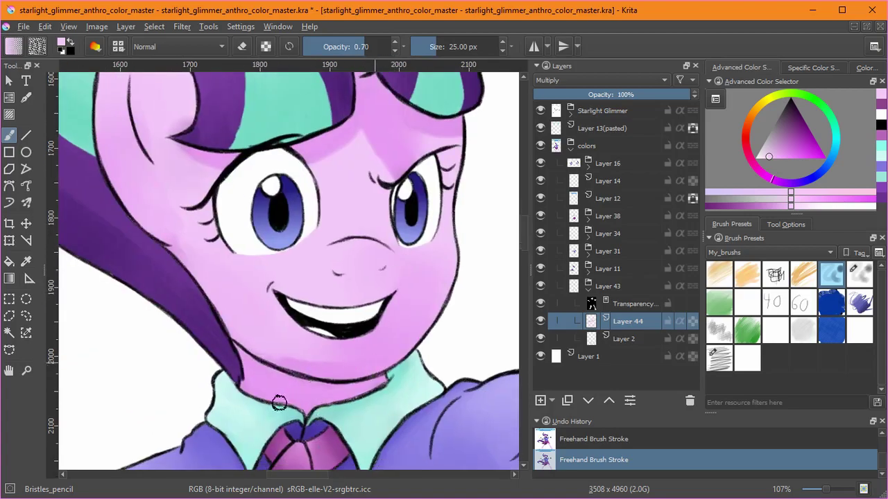
key(slash)
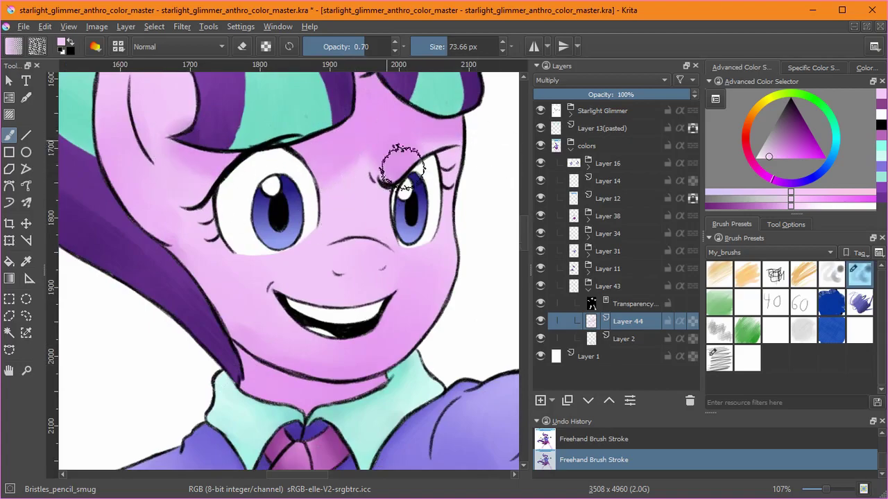
scroll(336, 252, down, 1)
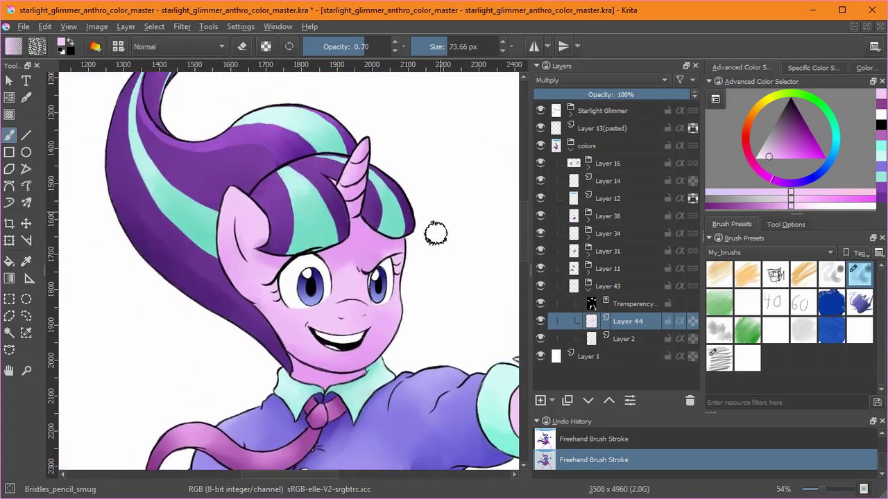
scroll(443, 204, down, 1)
Paint extra Bristles_pencil shadow along the neck, ear and cheek edge and blend it with Bristles_pencil_smug.
key(slash)
scroll(236, 333, up, 2)
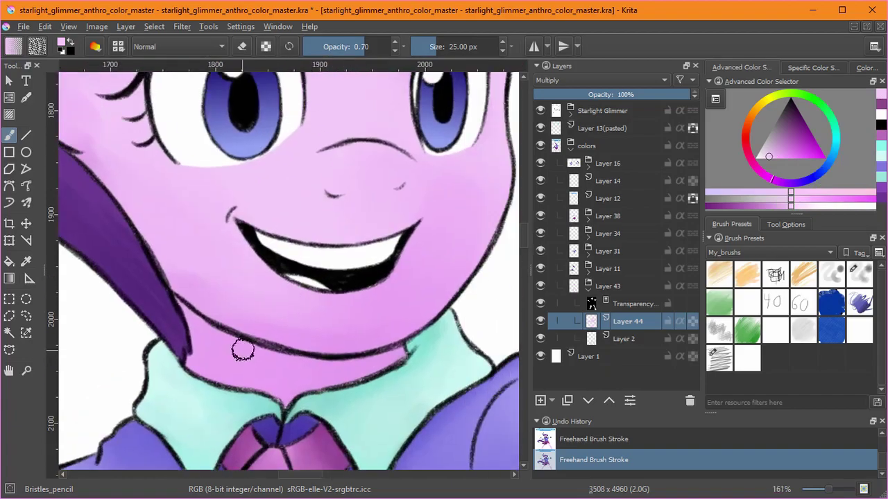
drag(66, 142, 167, 297)
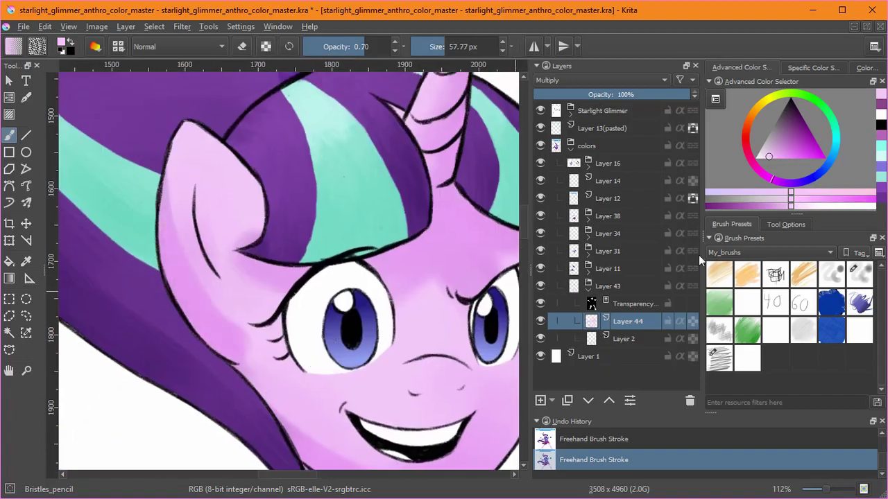
click(848, 275)
scroll(222, 317, down, 1)
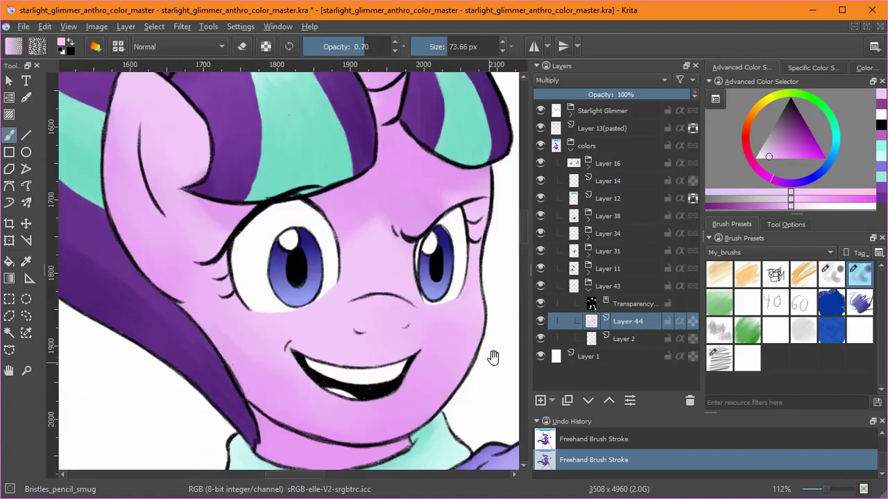
scroll(405, 289, down, 3)
Shade the hands and the forearm under the scroll with Bristles_pencil, blending the strokes with Bristles_pencil_smug.
key(slash)
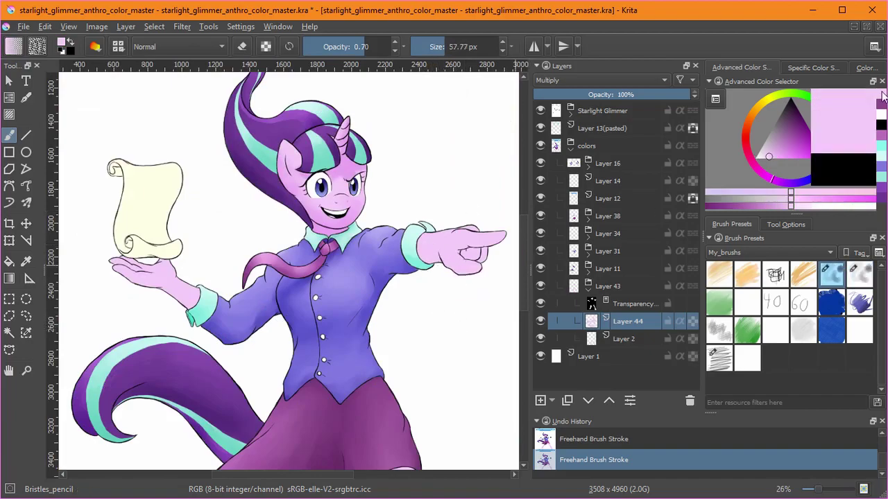
scroll(210, 319, up, 4)
mouse_move(211, 319)
mouse_down()
mouse_move(333, 347)
mouse_move(432, 313)
mouse_move(294, 317)
mouse_move(322, 353)
mouse_move(354, 362)
mouse_move(465, 242)
mouse_move(433, 324)
mouse_move(331, 301)
mouse_move(287, 308)
mouse_move(257, 349)
mouse_move(382, 281)
mouse_up()
key(slash)
scroll(257, 348, down, 2)
scroll(382, 281, up, 1)
key(slash)
mouse_move(307, 290)
mouse_down()
mouse_move(252, 290)
mouse_move(331, 325)
mouse_move(277, 331)
mouse_move(366, 376)
mouse_move(304, 342)
mouse_move(333, 298)
mouse_up()
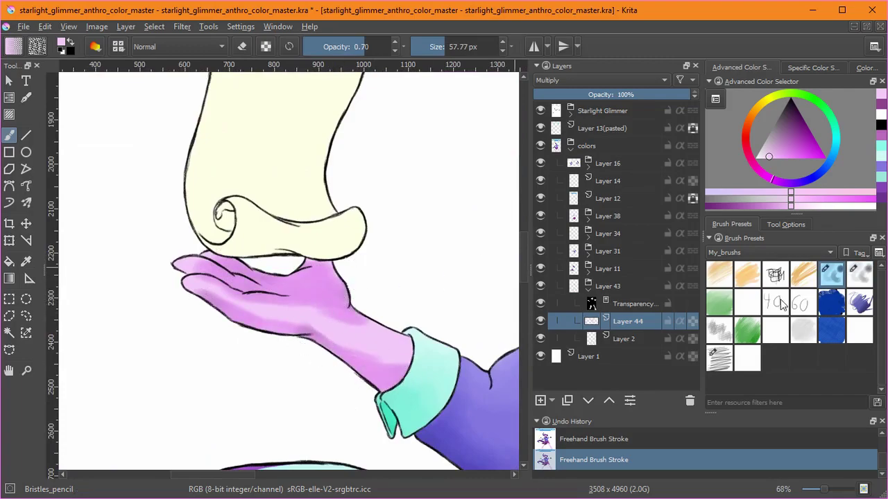
key(slash)
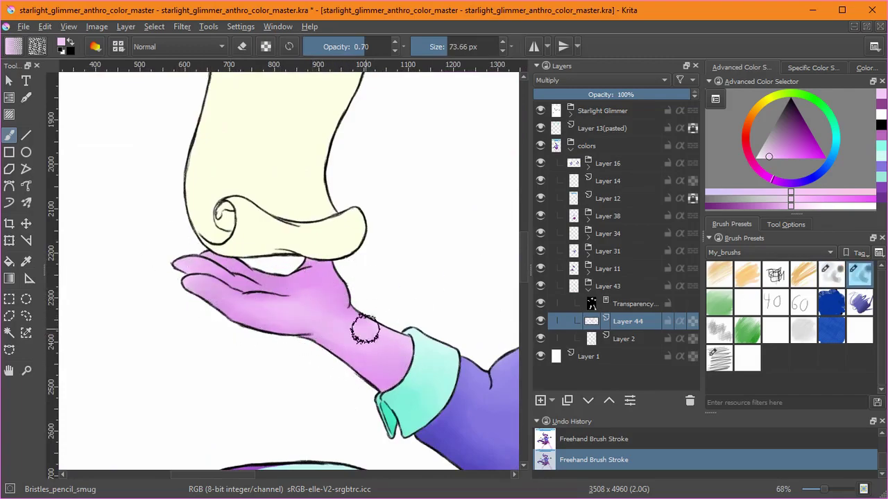
Paint Bristles_pencil shadows on the left leg under the skirt, around the knee and along both edges to the hoof.
scroll(425, 241, down, 4)
mouse_move(425, 291)
mouse_down()
mouse_move(196, 254)
mouse_move(197, 76)
mouse_up()
click(834, 276)
scroll(270, 192, up, 3)
drag(270, 194, 314, 259)
mouse_move(330, 168)
mouse_down()
mouse_move(278, 191)
mouse_move(312, 173)
mouse_up()
mouse_move(286, 205)
mouse_down()
mouse_move(358, 270)
mouse_move(380, 399)
mouse_move(349, 258)
mouse_up()
drag(358, 300, 378, 386)
drag(249, 229, 428, 390)
mouse_move(286, 261)
mouse_down()
mouse_move(267, 262)
mouse_move(229, 242)
mouse_move(266, 278)
mouse_move(306, 188)
mouse_up()
drag(314, 198, 240, 433)
drag(240, 403, 229, 432)
drag(239, 156, 283, 170)
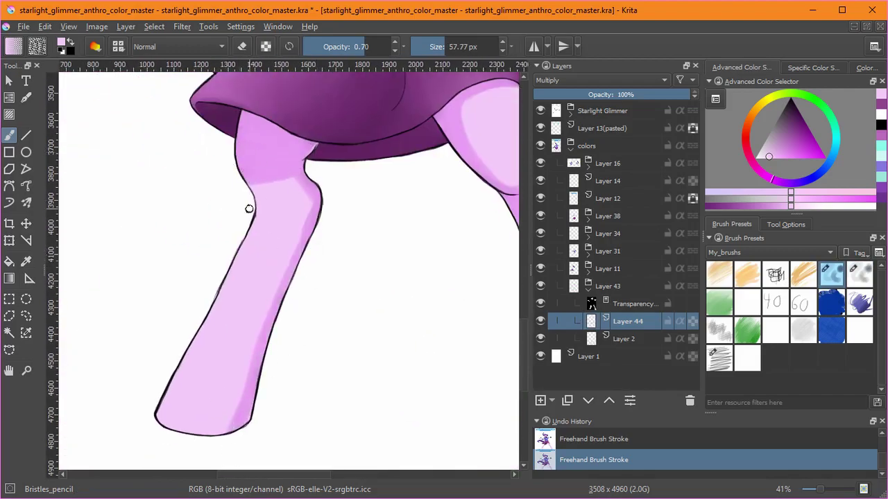
drag(250, 203, 230, 285)
drag(273, 191, 208, 350)
Paint Bristles_pencil shadows on the right leg around the thigh and along the calf's inner edge.
drag(377, 230, 177, 287)
drag(273, 214, 308, 236)
mouse_move(301, 151)
mouse_down()
mouse_move(281, 173)
mouse_move(300, 223)
mouse_up()
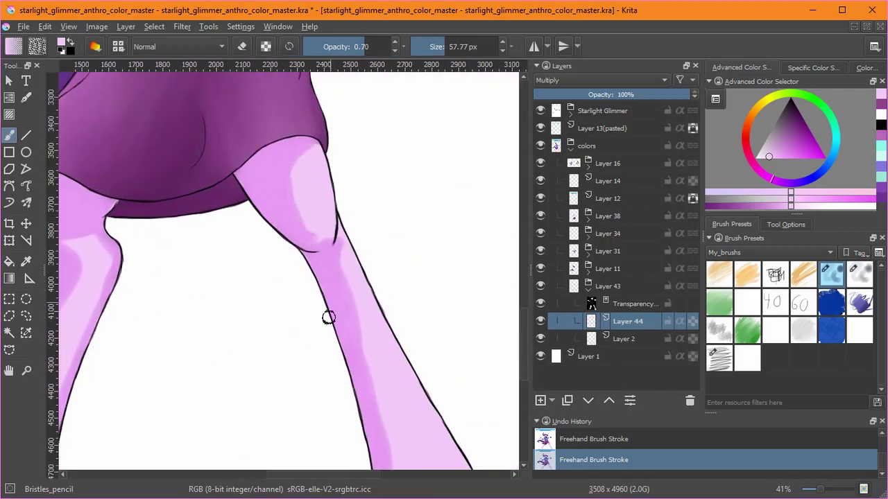
drag(260, 328, 339, 247)
Blend the right leg's shadows from the knee to the hoof with Bristles_pencil_smug.
click(859, 275)
mouse_move(439, 188)
mouse_down()
mouse_move(376, 180)
mouse_move(378, 154)
mouse_up()
drag(368, 173, 397, 340)
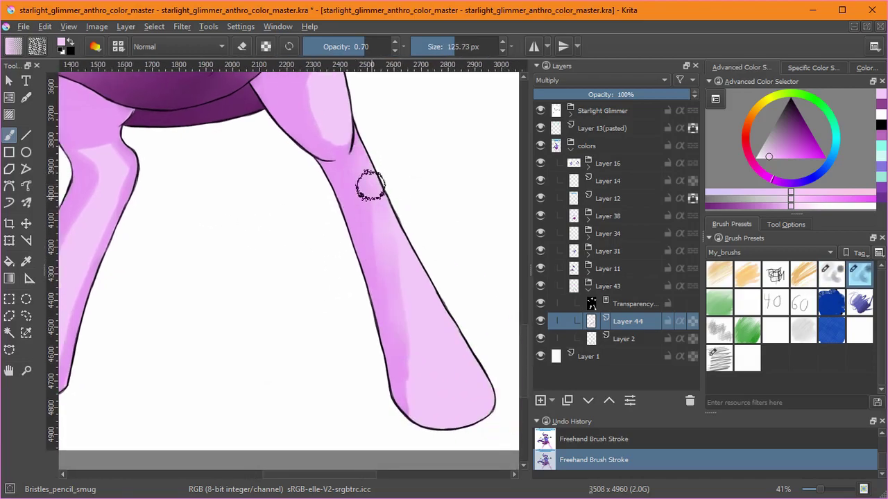
drag(372, 199, 424, 413)
drag(313, 133, 374, 292)
mouse_move(378, 288)
mouse_down()
mouse_move(382, 228)
mouse_move(366, 256)
mouse_move(368, 240)
mouse_up()
drag(399, 288, 371, 281)
Blend the left leg's shadows and smooth the remaining hard shadow edges on the legs.
mouse_move(128, 290)
mouse_down()
mouse_move(232, 242)
mouse_move(261, 264)
mouse_up()
drag(238, 226, 226, 360)
mouse_move(267, 279)
mouse_down()
mouse_move(182, 437)
mouse_move(254, 395)
mouse_move(255, 320)
mouse_up()
mouse_move(221, 352)
mouse_down()
mouse_move(236, 211)
mouse_move(201, 370)
mouse_up()
drag(307, 172, 311, 307)
drag(240, 191, 245, 277)
mouse_move(241, 222)
mouse_down()
mouse_move(219, 370)
mouse_move(256, 360)
mouse_up()
drag(394, 328, 291, 206)
drag(291, 166, 357, 373)
key(minus)
key(minus)
drag(440, 173, 445, 271)
Add a paint layer above Layer 44, set its blending to Multiply and switch back to Bristles_pencil.
key(Insert)
click(595, 80)
click(586, 218)
mouse_move(338, 321)
mouse_down()
mouse_move(343, 375)
mouse_move(394, 369)
mouse_up()
key(slash)
key(ctrl+z)
Paint a second pass of Bristles_pencil shadows on the skin, including both thighs beneath the skirt.
mouse_move(353, 421)
mouse_down()
mouse_move(364, 294)
mouse_move(357, 215)
mouse_up()
mouse_move(325, 200)
mouse_down()
mouse_move(454, 113)
mouse_move(412, 243)
mouse_up()
drag(224, 268, 491, 323)
mouse_move(291, 201)
mouse_down()
mouse_move(270, 292)
mouse_move(292, 208)
mouse_up()
drag(423, 257, 301, 205)
key(minus)
key(minus)
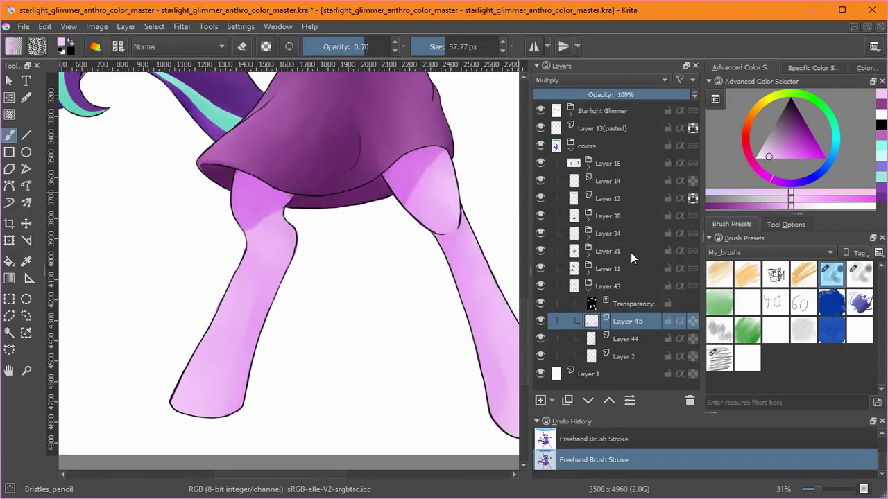
Blend the second-pass shadows on both thighs with Bristles_pencil_smug.
click(859, 275)
drag(406, 163, 439, 212)
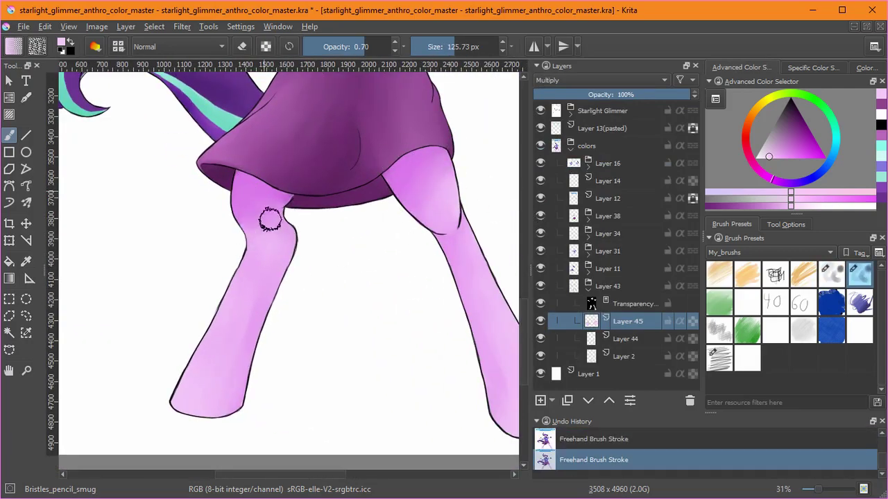
key(minus)
key(minus)
drag(447, 156, 414, 224)
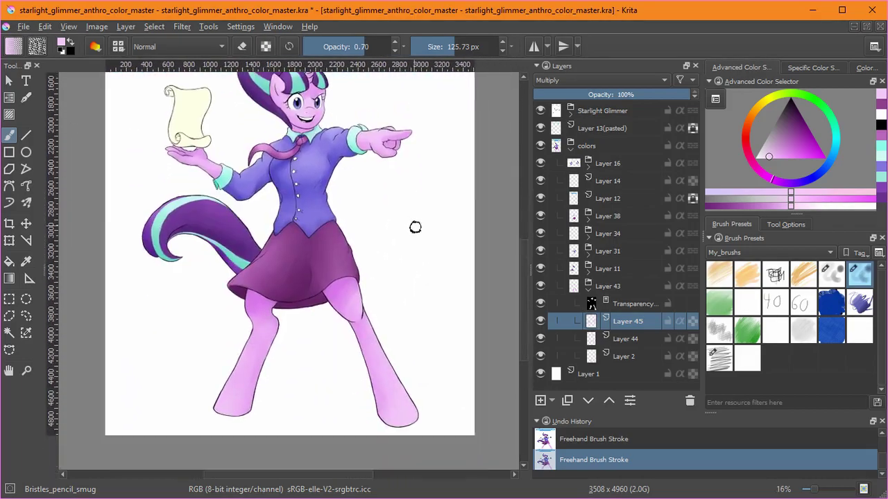
Fit the page in view, collapse the Layer 43 group and put Layer 14 into a new quick group.
key(2)
click(588, 292)
click(613, 180)
key(ctrl+g)
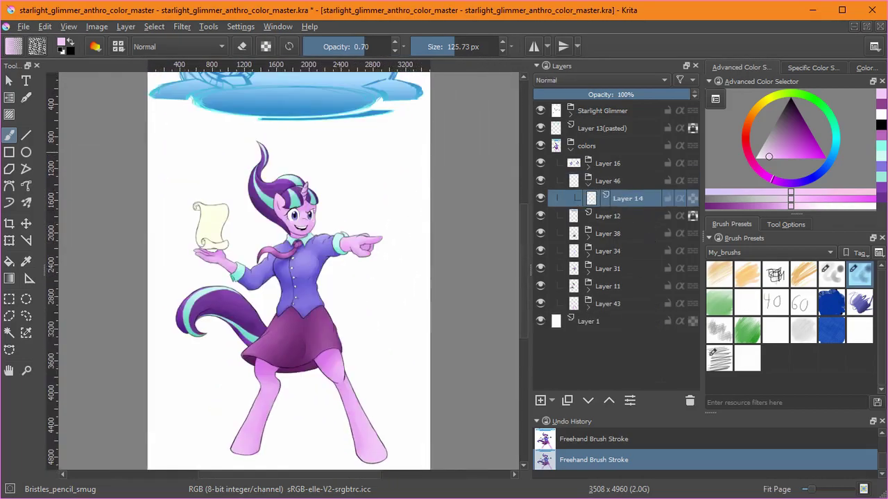
Sample the scroll's cream color and fill the gaps at its curled lower edge on Layer 14 with Sketch_brush_02.
ctrl+click(212, 226)
drag(206, 246, 280, 201)
scroll(280, 200, down, 3)
key(slash)
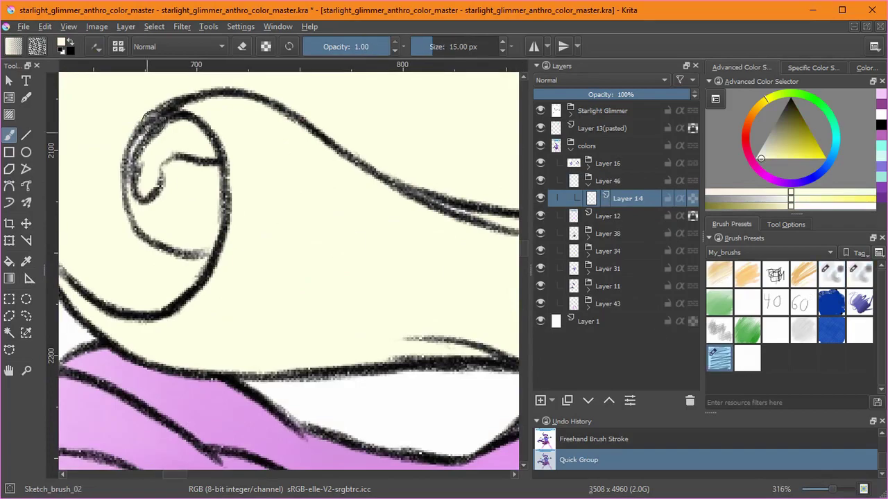
drag(255, 114, 395, 313)
mouse_move(395, 313)
mouse_down()
mouse_move(160, 270)
mouse_move(467, 158)
mouse_up()
drag(467, 158, 312, 279)
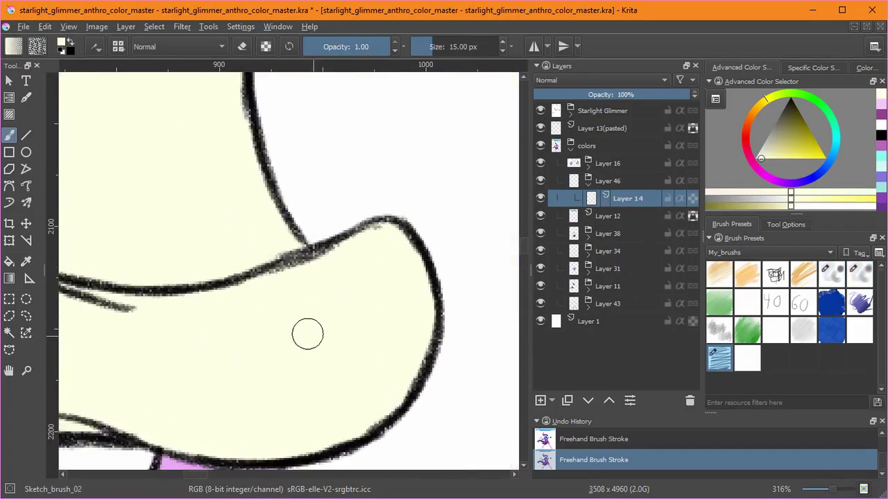
Add a paint layer above Layer 45 in the Layer 43 group, set its blending to Screen and choose the light pink skin color.
click(588, 305)
click(630, 339)
key(Insert)
click(600, 80)
click(589, 206)
click(600, 81)
click(590, 205)
click(881, 105)
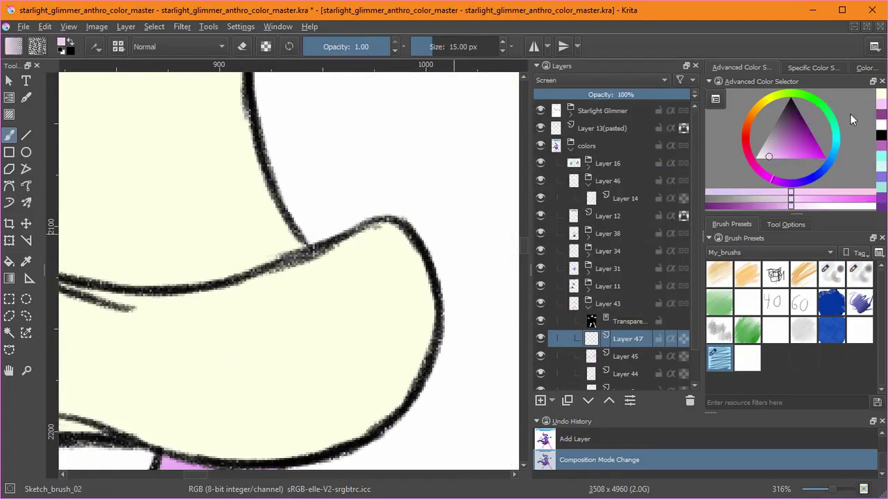
Paint a light pink highlight along the upper edge of the scroll-holding forearm on Layer 47 and blend it with Bristles_pencil_smug.
click(405, 303)
key(ctrl+z)
scroll(454, 306, down, 4)
drag(455, 377, 380, 238)
drag(425, 310, 373, 292)
scroll(416, 284, up, 2)
click(831, 274)
drag(298, 280, 395, 340)
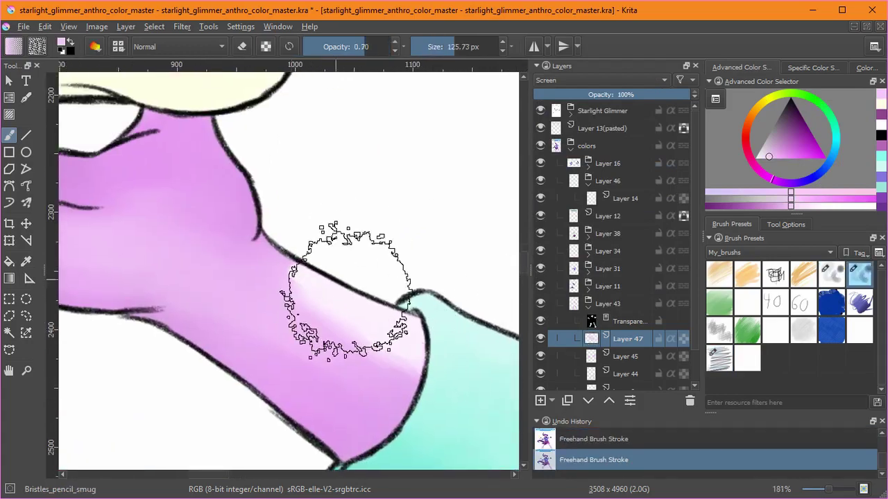
drag(350, 291, 310, 377)
drag(400, 269, 368, 270)
drag(313, 296, 368, 368)
Add and soften light pink highlights on the horn and ear on Layer 47.
scroll(424, 288, down, 4)
drag(478, 215, 393, 275)
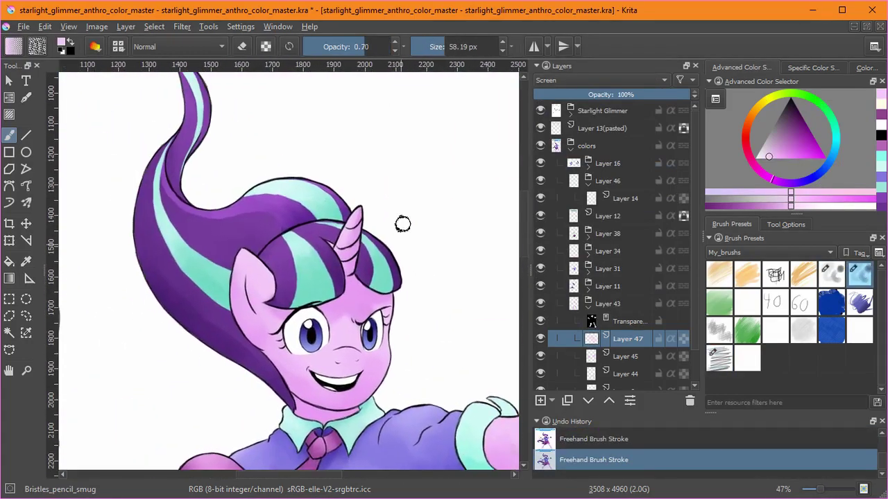
scroll(390, 275, up, 2)
drag(372, 272, 369, 291)
drag(243, 324, 216, 357)
scroll(380, 425, down, 1)
Paint light pink highlights on the face with Bristles_pencil and blend them with Bristles_pencil_smug.
scroll(318, 289, up, 3)
mouse_move(380, 426)
mouse_down()
mouse_move(318, 289)
mouse_move(326, 299)
mouse_up()
click(832, 274)
drag(259, 316, 198, 339)
click(858, 275)
mouse_move(314, 306)
mouse_down()
mouse_move(271, 305)
mouse_move(257, 330)
mouse_up()
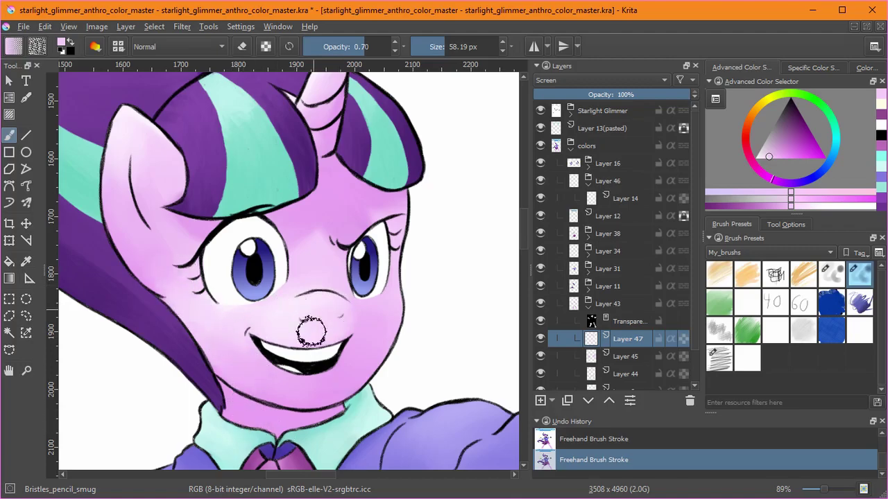
Paint light pink highlights on the pointing forearm and hand with Bristles_pencil and smooth them with Bristles_pencil_smug.
scroll(406, 310, down, 5)
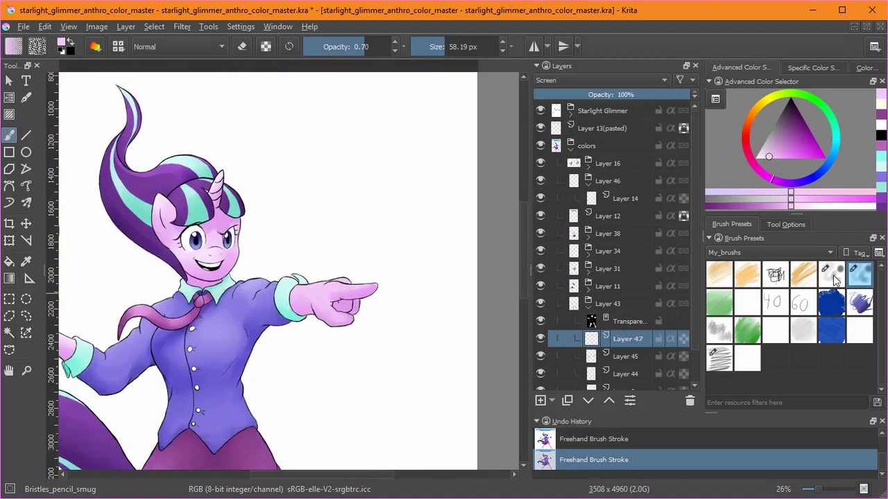
click(832, 276)
scroll(308, 298, up, 5)
drag(320, 230, 414, 234)
click(859, 275)
mouse_move(258, 264)
mouse_down()
mouse_move(256, 272)
mouse_move(305, 273)
mouse_move(415, 240)
mouse_up()
click(833, 271)
key(/)
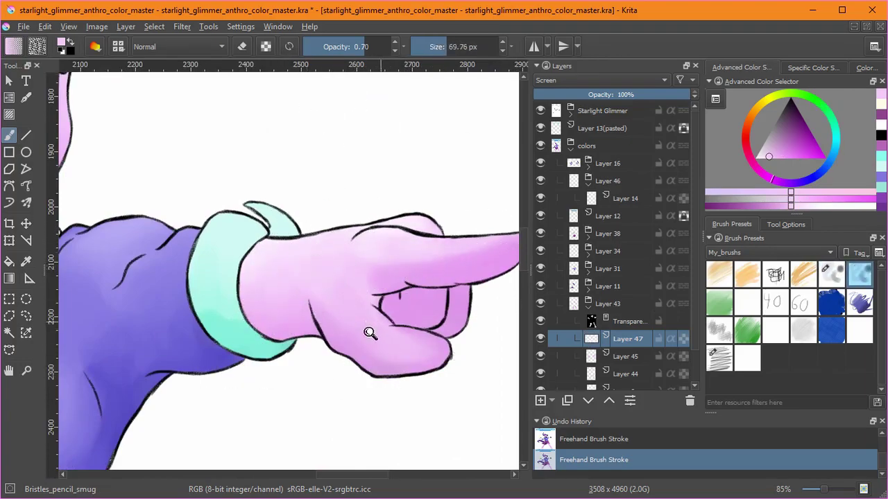
Paint light pink highlights along the lower legs on Layer 47 and blend them with Bristles_pencil_smug.
scroll(372, 317, down, 6)
click(822, 276)
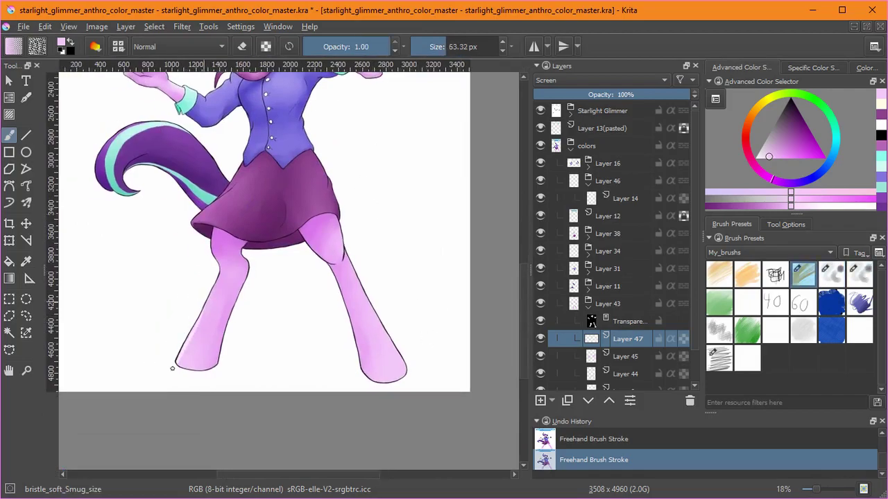
key(/)
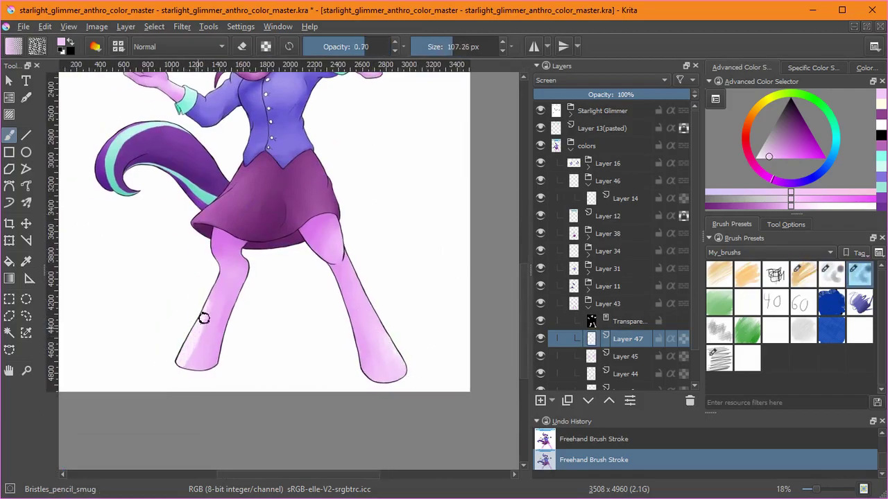
key(2)
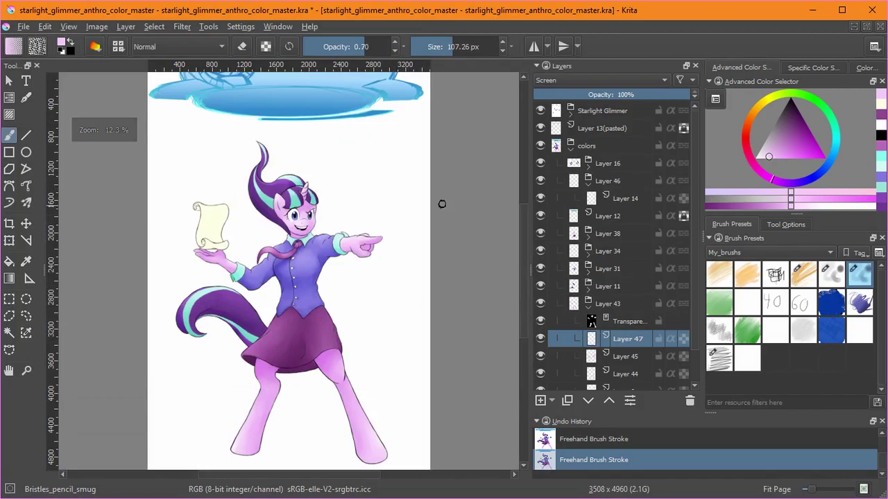
Collapse the Layer 43 group, select Layer 14's opaque pixels, add a transparency mask to the Layer 46 group and deselect.
click(588, 306)
click(614, 200)
click(154, 26)
click(185, 209)
click(632, 181)
click(551, 402)
click(586, 497)
key(ctrl+shift+a)
Add a paint layer above Layer 14 in the Layer 46 group and set its blending to Multiply.
key(Insert)
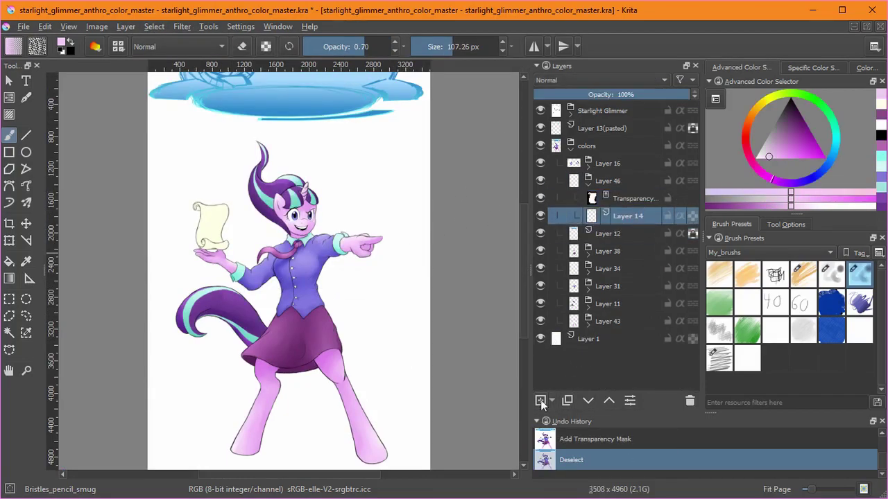
click(600, 80)
click(574, 166)
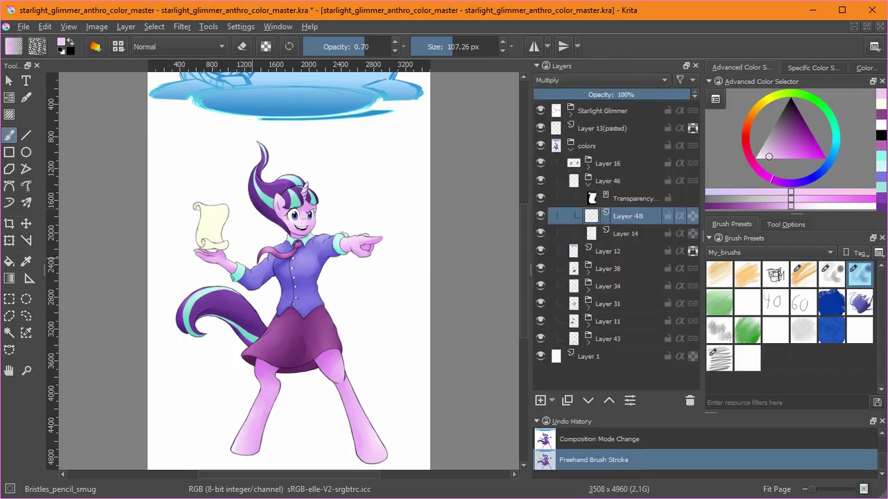
key(ctrl+z)
Sample the scroll's cream color, shade the scroll and its curls with Bristles_pencil and blend the shadows with Bristles_pencil_smug.
scroll(198, 211, up, 5)
ctrl+click(270, 253)
mouse_move(331, 387)
mouse_down()
mouse_move(238, 390)
mouse_move(204, 277)
mouse_move(209, 286)
mouse_up()
key(ctrl+z)
click(832, 275)
drag(183, 183, 194, 189)
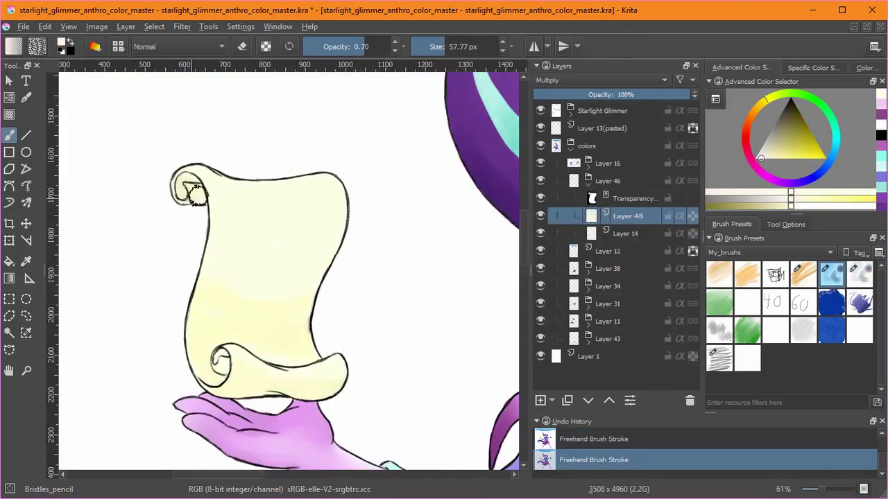
click(857, 278)
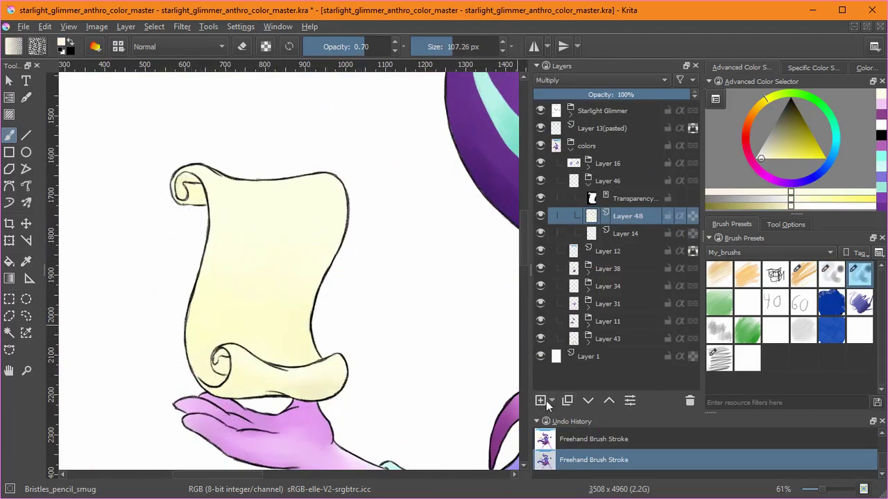
Add a Multiply paint layer above Layer 48 and paint and blend second-pass shadows in the scroll's curls.
key(Insert)
key(slash)
drag(213, 392, 272, 396)
key(ctrl+z)
mouse_move(239, 370)
mouse_down()
mouse_move(240, 385)
mouse_move(212, 393)
mouse_move(276, 392)
mouse_move(220, 357)
mouse_up()
key(ctrl+z)
click(621, 80)
click(582, 163)
drag(199, 189, 187, 188)
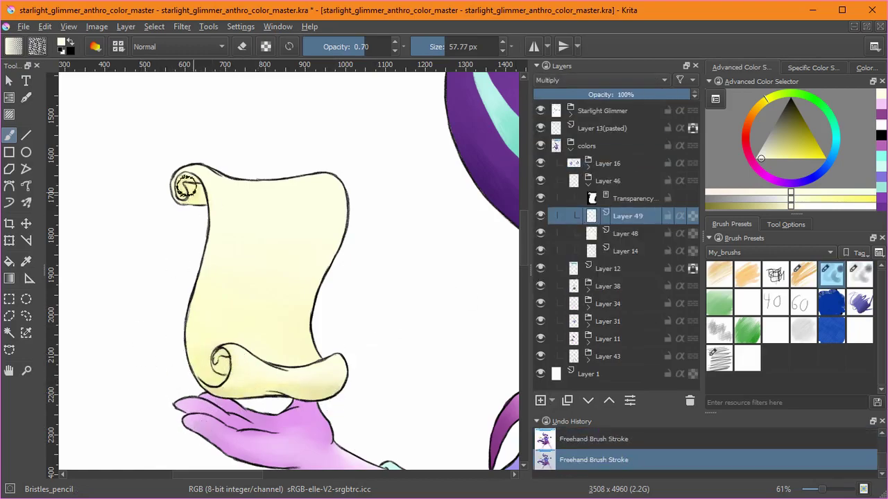
click(859, 276)
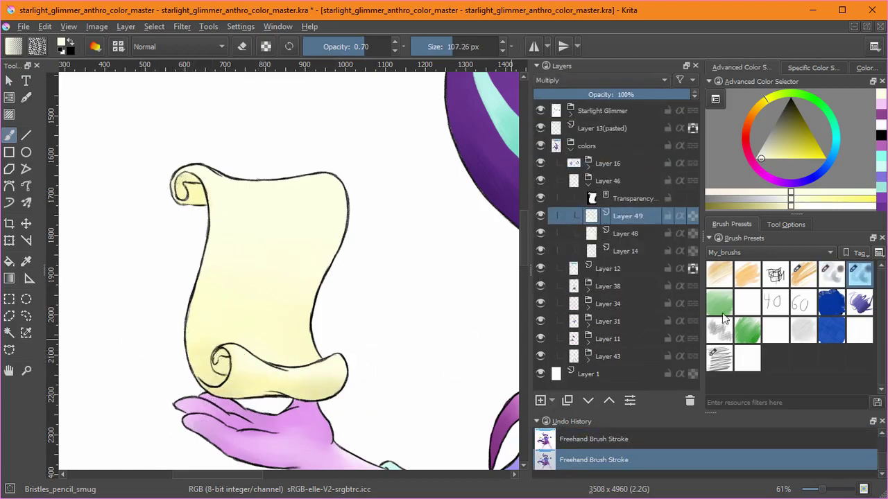
Add a paint layer above Layer 49 in the Layer 46 group and set its blending to Screen.
key(Insert)
click(600, 80)
click(602, 183)
Paint a cream highlight along the scroll's upper edge, blend it with Bristles_pencil_smug and save the document.
key(slash)
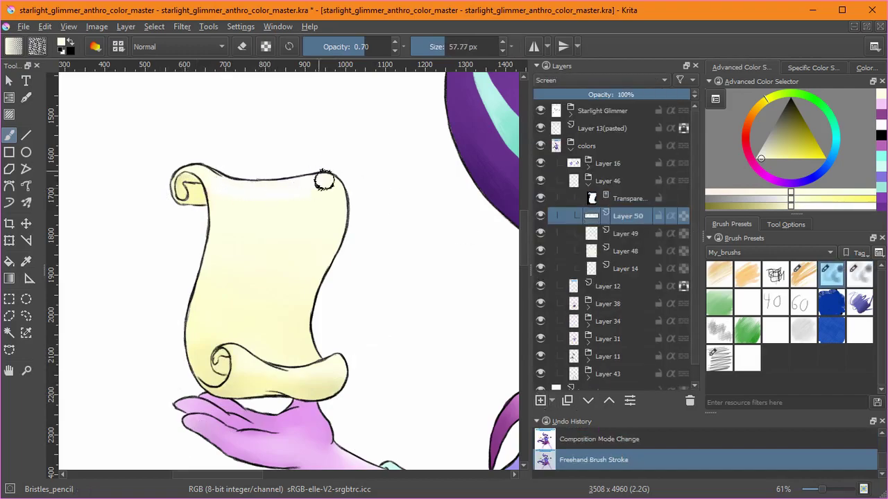
key(slash)
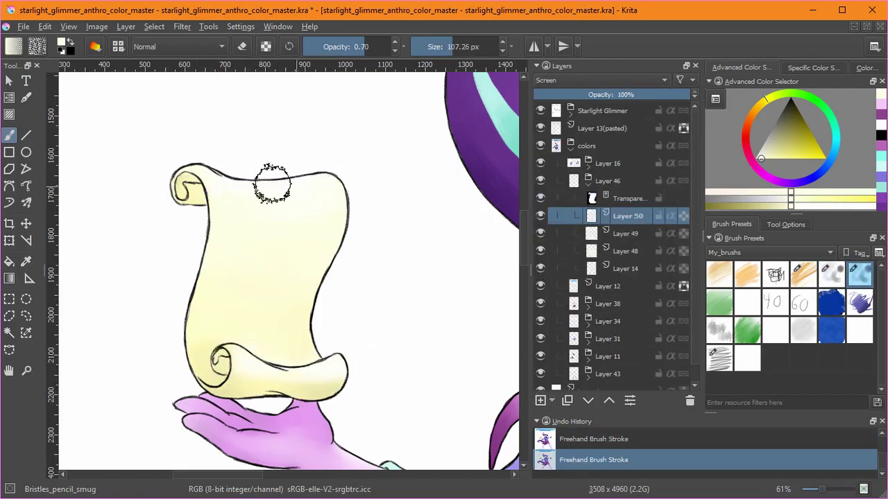
drag(403, 246, 212, 297)
key(2)
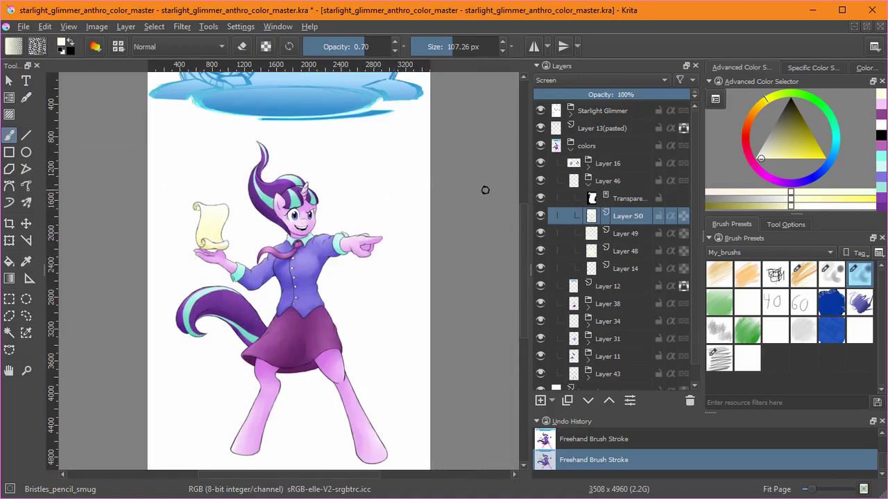
key(ctrl+s)
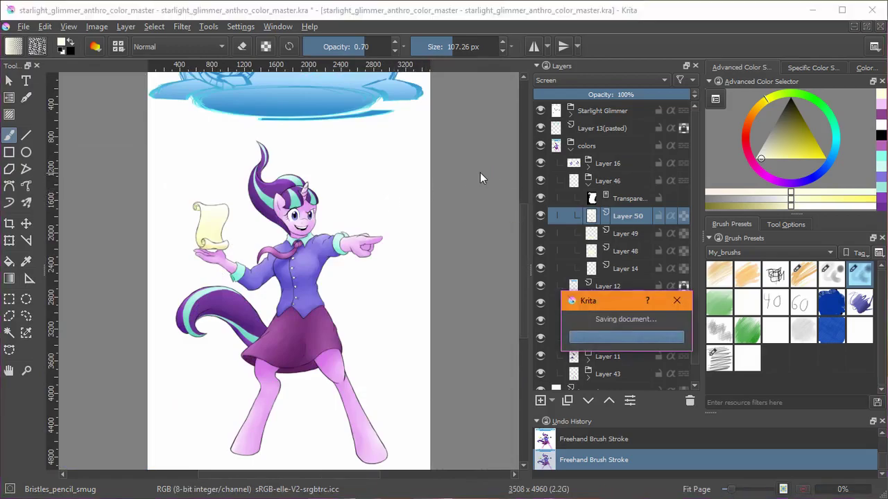